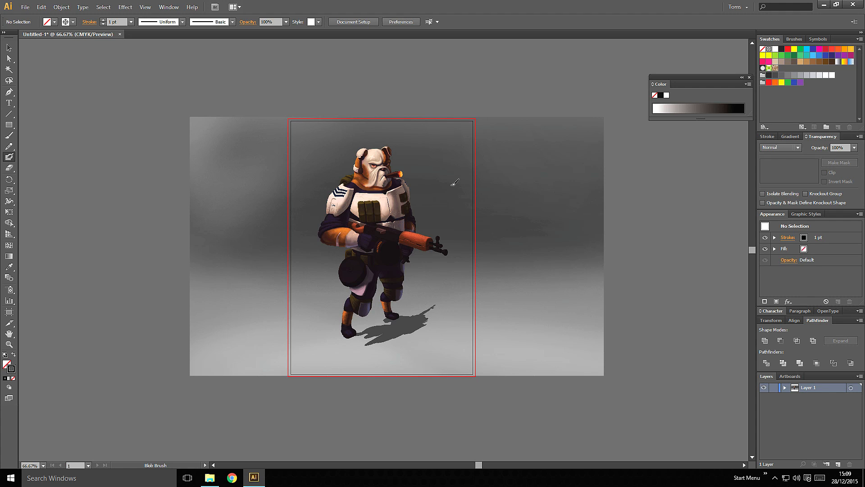
- Turn Layer 1, which holds the bulldog soldier painting, into a template layer with dimmed images
{"action": "key", "text": "alt"}
{"action": "double_click", "coordinate": [823, 389]}
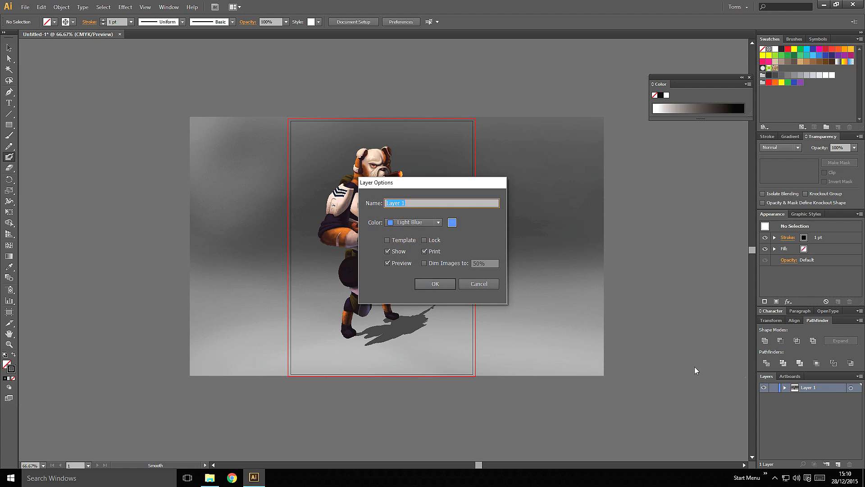
{"action": "left_click", "coordinate": [405, 241]}
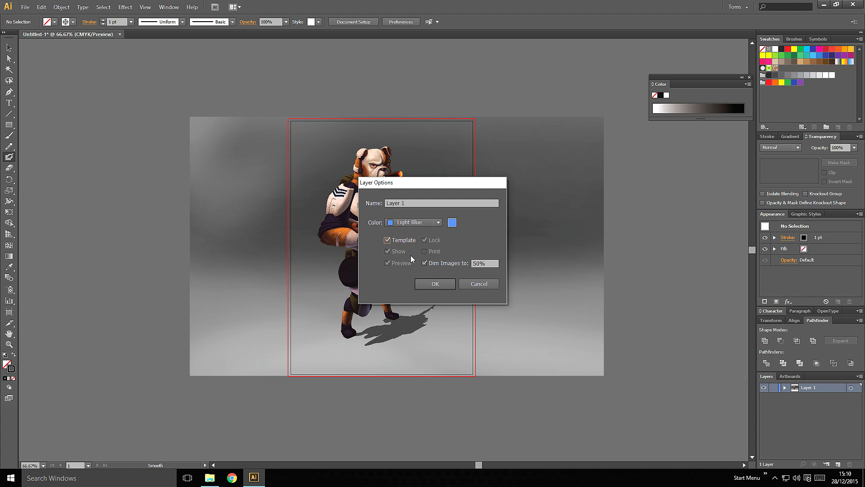
{"action": "left_click", "coordinate": [435, 284]}
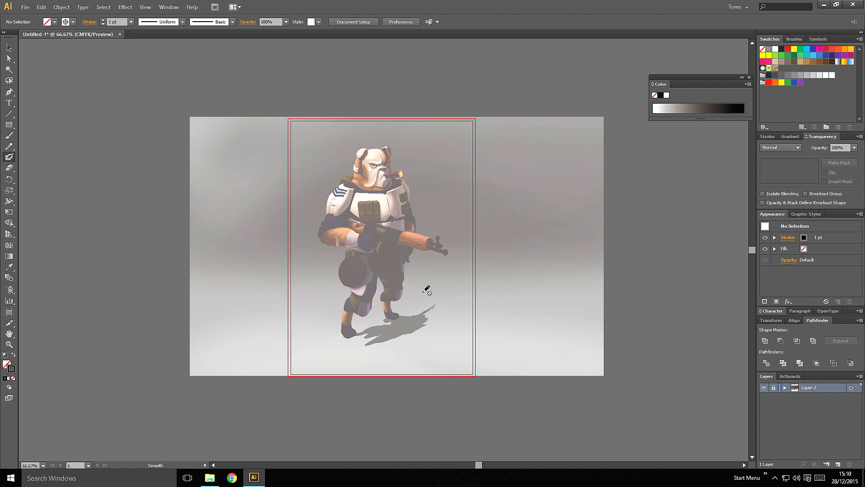
- Set the template layer's image dimming to 30%
{"action": "key", "text": "ctrl+plus"}
{"action": "key", "text": "ctrl+plus"}
{"action": "key", "text": "ctrl+plus"}
{"action": "left_click_drag", "start_coordinate": [400, 67], "coordinate": [395, 263]}
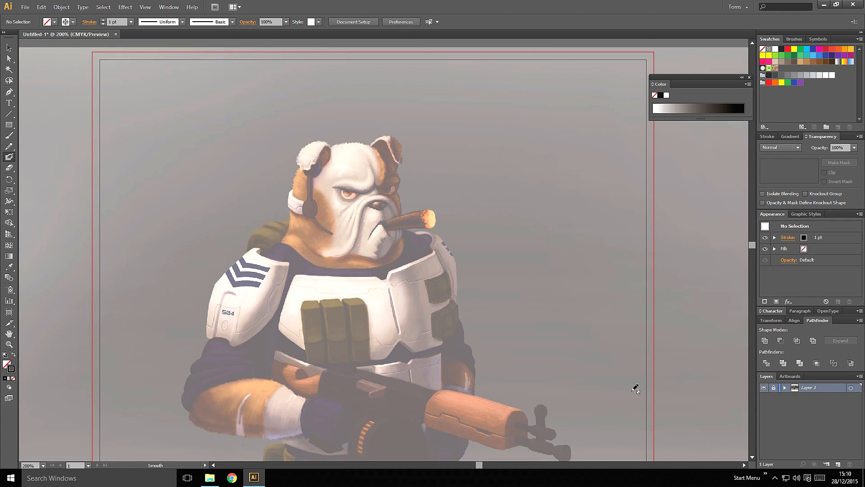
{"action": "double_click", "coordinate": [833, 389]}
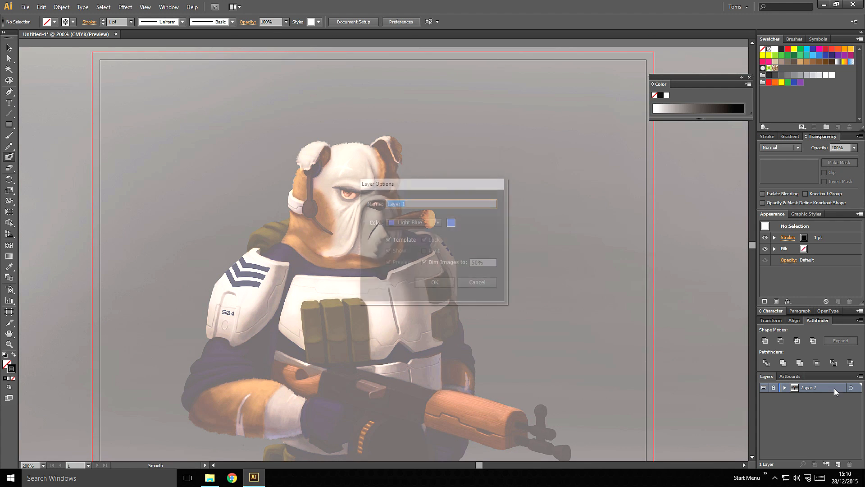
{"action": "left_click", "coordinate": [488, 265]}
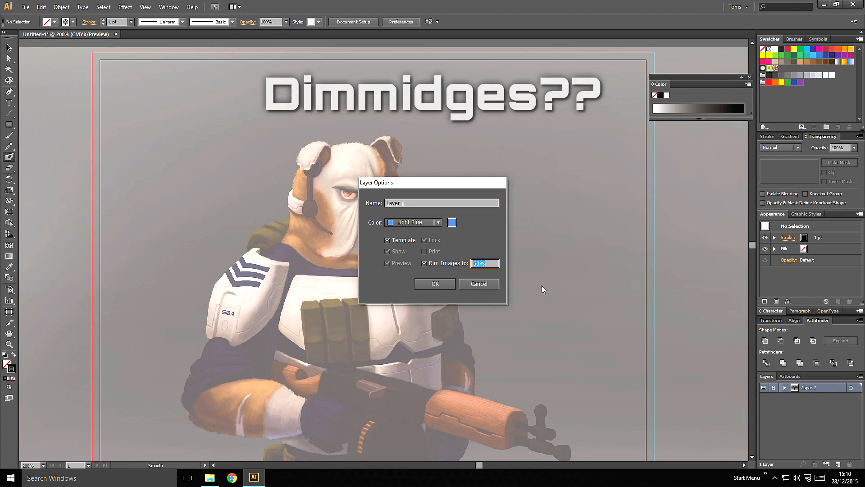
{"action": "type", "text": "30"}
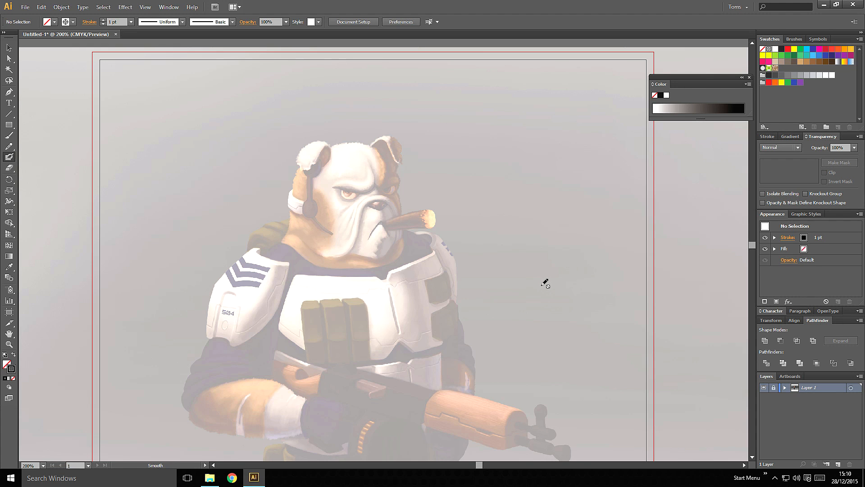
- Add a new layer above the template layer for tracing the bulldog's head
{"action": "key", "text": "ctrl+equal"}
{"action": "key", "text": "ctrl+equal"}
{"action": "mouse_move", "coordinate": [345, 195]}
{"action": "left_mouse_down"}
{"action": "mouse_move", "coordinate": [373, 267]}
{"action": "mouse_move", "coordinate": [395, 289]}
{"action": "mouse_move", "coordinate": [382, 245]}
{"action": "mouse_move", "coordinate": [373, 246]}
{"action": "left_mouse_up"}
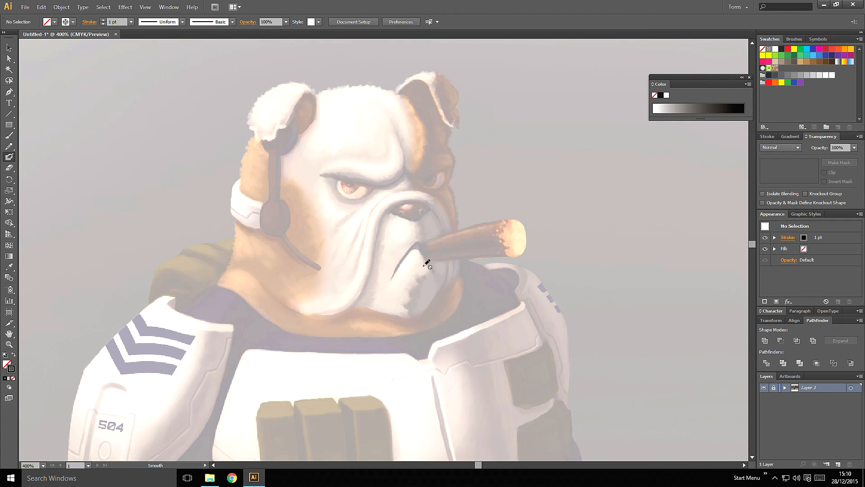
{"action": "left_click", "coordinate": [838, 465]}
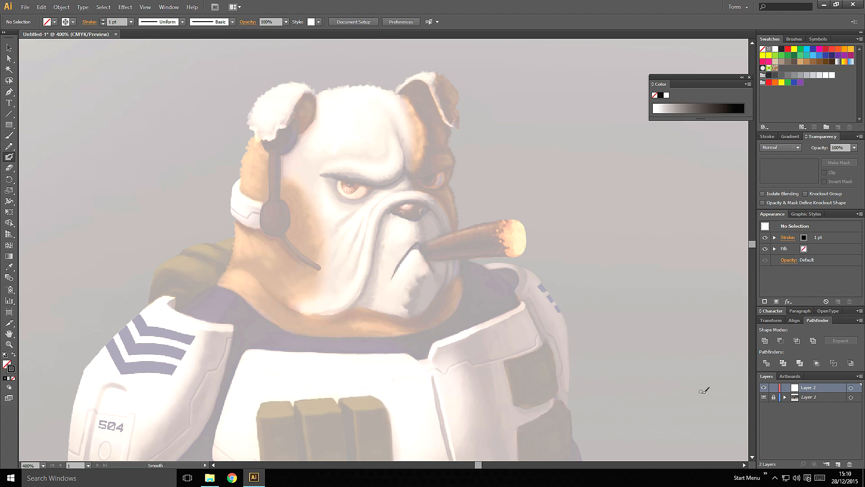
- Set the Blob Brush smoothness to 5% and check its other brush options
{"action": "double_click", "coordinate": [9, 158]}
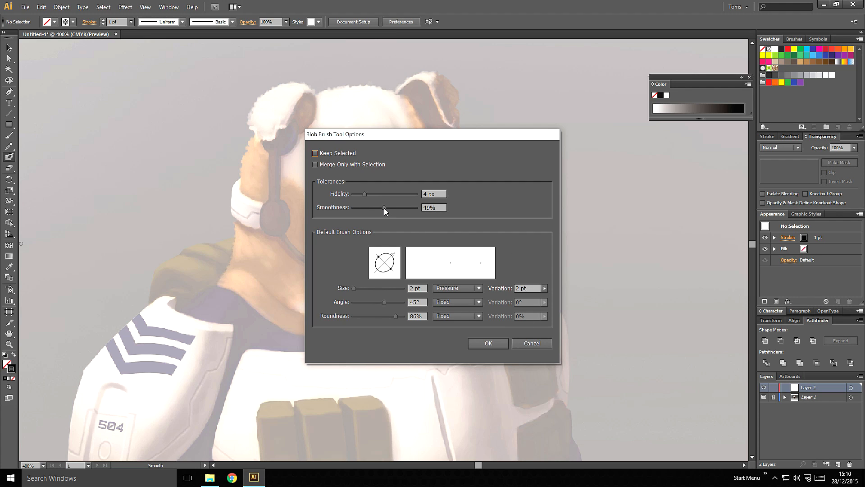
{"action": "double_click", "coordinate": [433, 207]}
{"action": "type", "text": "5"}
{"action": "key", "text": "Return"}
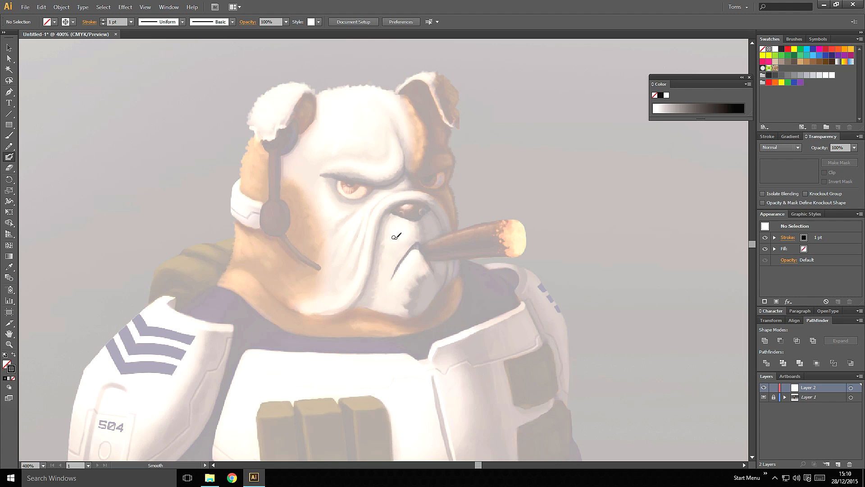
{"action": "double_click", "coordinate": [9, 157]}
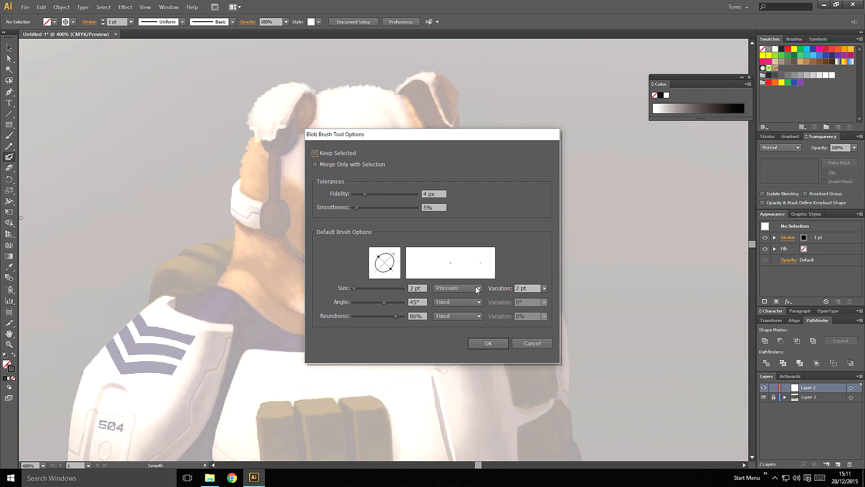
{"action": "left_click", "coordinate": [488, 343]}
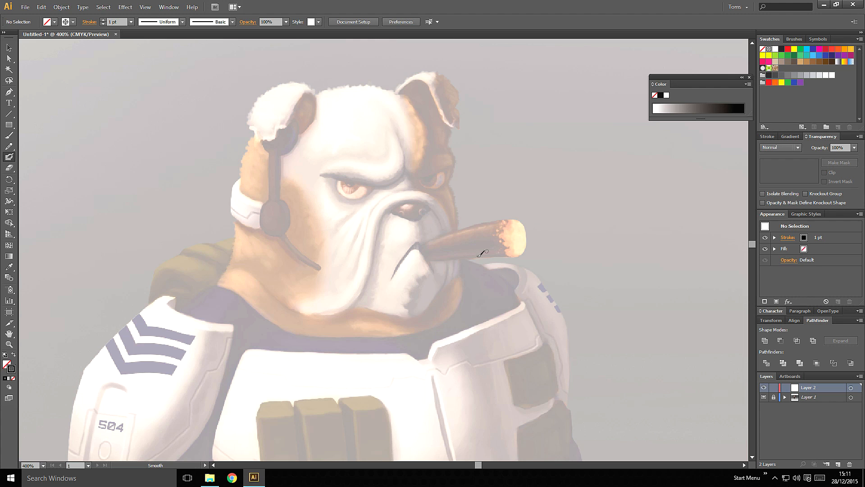
- Trace the muzzle, chin and downturned mouth of the bulldog with black Blob Brush strokes
{"action": "key", "text": "ctrl+plus"}
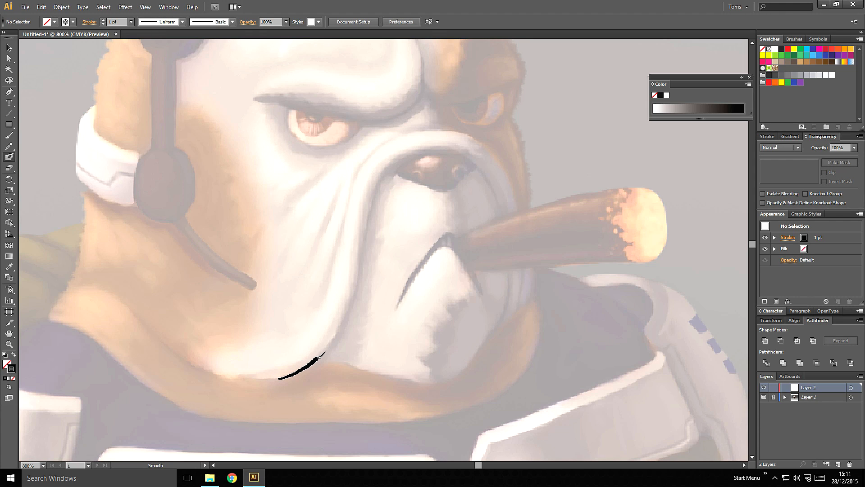
{"action": "mouse_move", "coordinate": [319, 357]}
{"action": "left_mouse_down"}
{"action": "mouse_move", "coordinate": [350, 311]}
{"action": "mouse_move", "coordinate": [373, 208]}
{"action": "mouse_move", "coordinate": [393, 169]}
{"action": "mouse_move", "coordinate": [432, 150]}
{"action": "mouse_move", "coordinate": [472, 161]}
{"action": "left_mouse_up"}
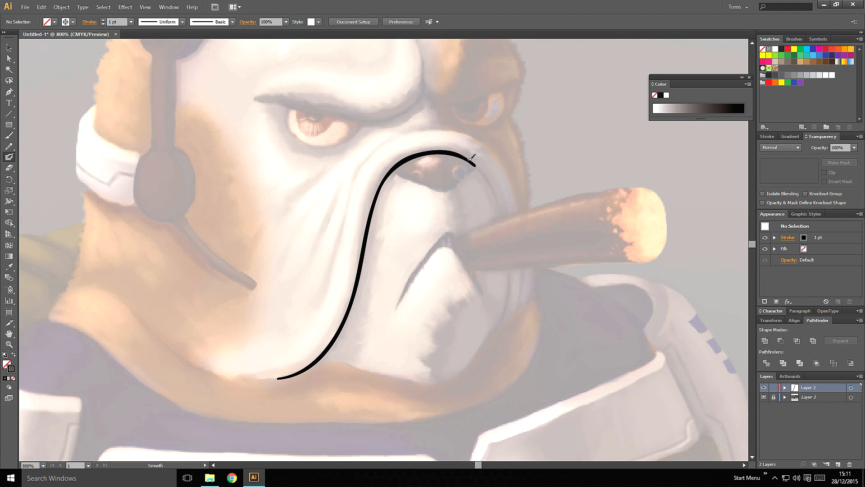
{"action": "mouse_move", "coordinate": [480, 170]}
{"action": "left_mouse_down"}
{"action": "mouse_move", "coordinate": [500, 207]}
{"action": "mouse_move", "coordinate": [506, 253]}
{"action": "mouse_move", "coordinate": [501, 319]}
{"action": "mouse_move", "coordinate": [485, 342]}
{"action": "left_mouse_up"}
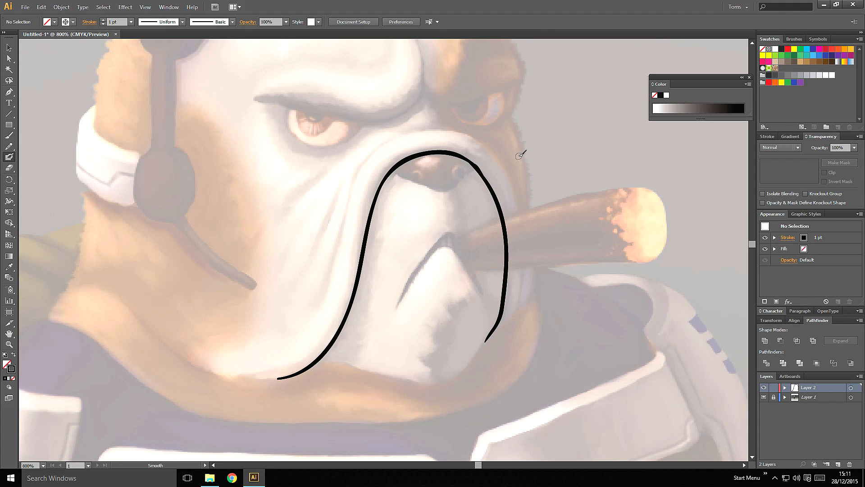
{"action": "mouse_move", "coordinate": [319, 361]}
{"action": "left_mouse_down"}
{"action": "mouse_move", "coordinate": [434, 383]}
{"action": "mouse_move", "coordinate": [470, 368]}
{"action": "mouse_move", "coordinate": [485, 341]}
{"action": "left_mouse_up"}
{"action": "mouse_move", "coordinate": [398, 306]}
{"action": "left_mouse_down"}
{"action": "mouse_move", "coordinate": [454, 228]}
{"action": "mouse_move", "coordinate": [478, 273]}
{"action": "mouse_move", "coordinate": [408, 288]}
{"action": "mouse_move", "coordinate": [433, 254]}
{"action": "mouse_move", "coordinate": [452, 247]}
{"action": "mouse_move", "coordinate": [483, 294]}
{"action": "left_mouse_up"}
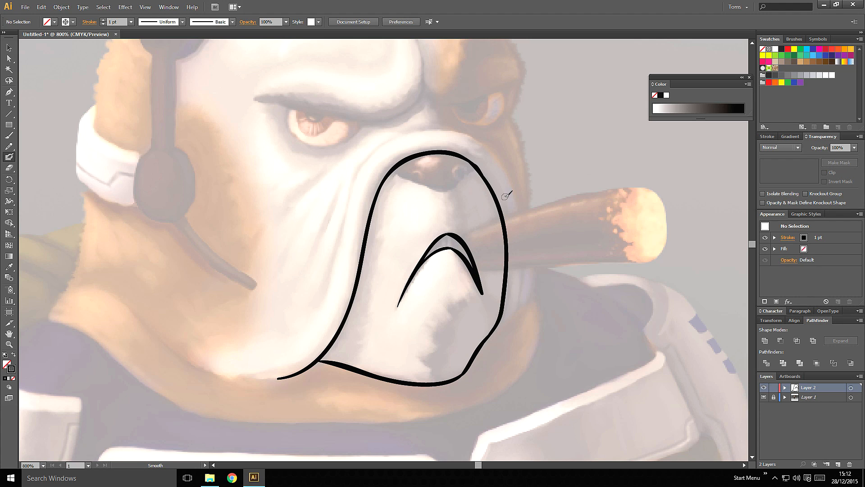
- Cut out and delete the parts of the mouth and muzzle lines that run across the cigar
{"action": "mouse_move", "coordinate": [473, 261]}
{"action": "left_mouse_down"}
{"action": "mouse_move", "coordinate": [476, 268]}
{"action": "mouse_move", "coordinate": [461, 240]}
{"action": "mouse_move", "coordinate": [512, 219]}
{"action": "left_mouse_up"}
{"action": "left_click", "coordinate": [470, 251], "text": "ctrl"}
{"action": "key", "text": "Delete"}
{"action": "key", "text": "ctrl+z"}
{"action": "key", "text": "ctrl+z"}
{"action": "left_click_drag", "start_coordinate": [497, 269], "coordinate": [512, 268]}
{"action": "left_click", "coordinate": [502, 241], "text": "ctrl"}
{"action": "key", "text": "Delete"}
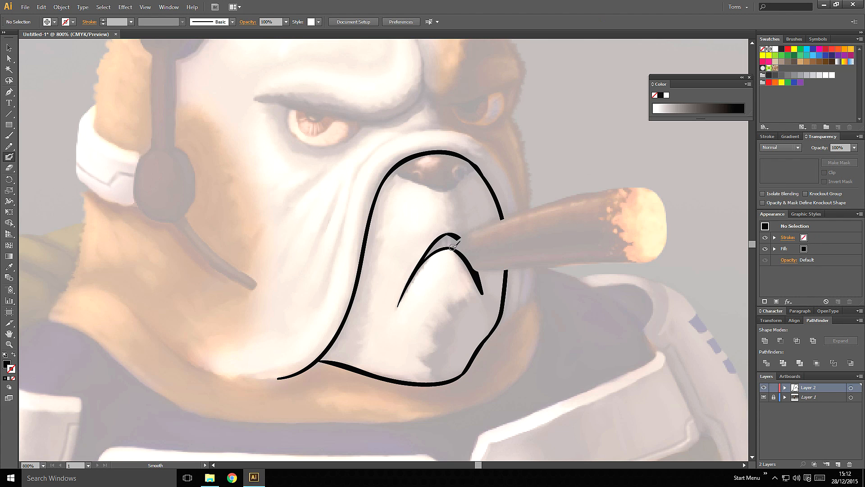
- Trace the cigar's upper edge from the mouth to the tip and try a stroke for its lower edge
{"action": "mouse_move", "coordinate": [450, 248]}
{"action": "left_mouse_down"}
{"action": "mouse_move", "coordinate": [577, 196]}
{"action": "mouse_move", "coordinate": [649, 188]}
{"action": "left_mouse_up"}
{"action": "key", "text": "ctrl+z"}
{"action": "mouse_move", "coordinate": [478, 271]}
{"action": "left_mouse_down"}
{"action": "mouse_move", "coordinate": [650, 262]}
{"action": "mouse_move", "coordinate": [490, 269]}
{"action": "mouse_move", "coordinate": [648, 260]}
{"action": "left_mouse_up"}
{"action": "key", "text": "ctrl+z"}
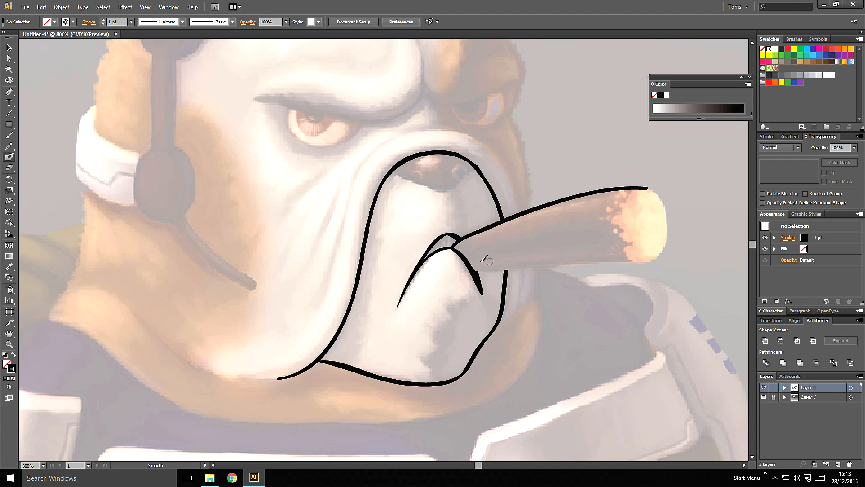
- Set the Blob Brush smoothness to 100%
{"action": "double_click", "coordinate": [9, 157]}
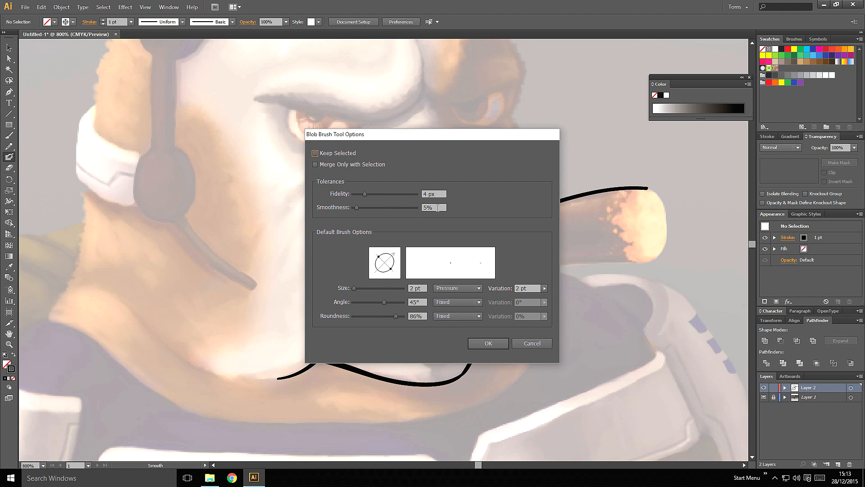
{"action": "left_click_drag", "start_coordinate": [437, 207], "coordinate": [390, 206]}
{"action": "type", "text": "0"}
{"action": "key", "text": "Return"}
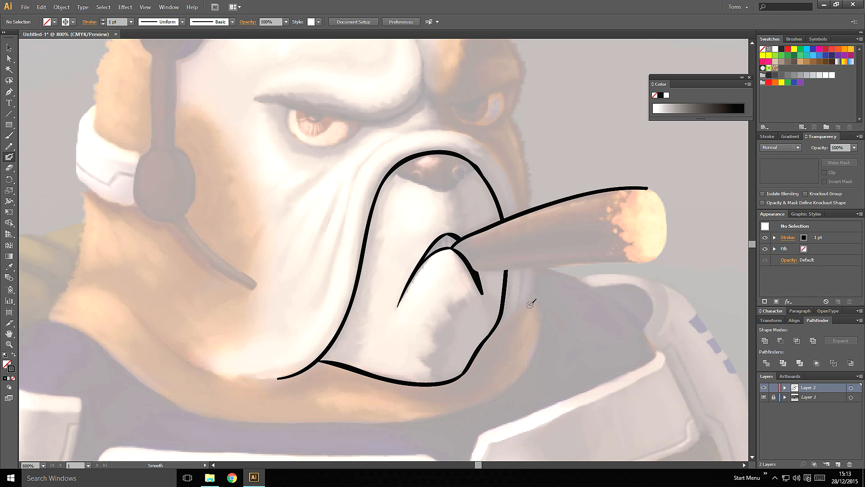
- Trace the cigar's lower edge from the mouth corner to the tip, replacing the first stroke with a second one
{"action": "left_click_drag", "start_coordinate": [473, 270], "coordinate": [648, 258]}
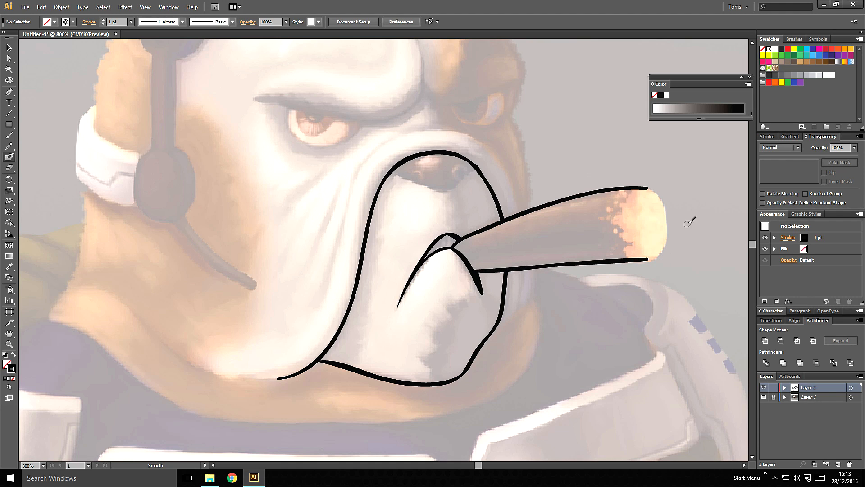
{"action": "key", "text": "ctrl+z"}
{"action": "left_click_drag", "start_coordinate": [475, 270], "coordinate": [652, 262]}
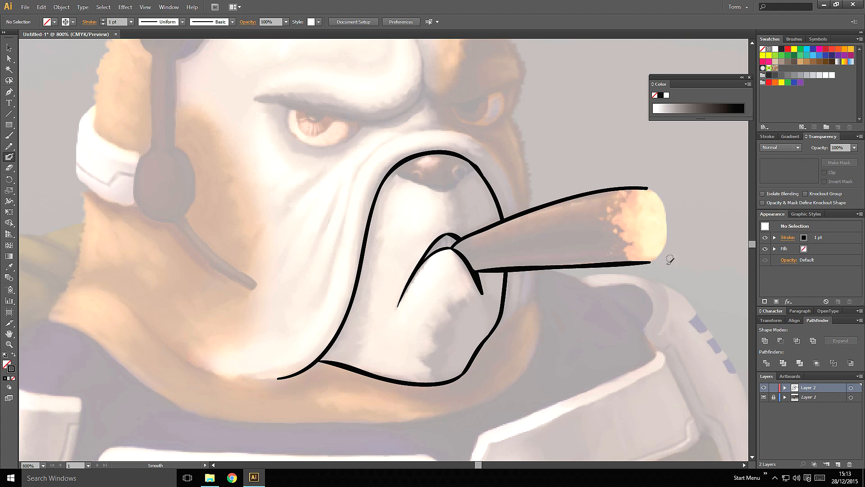
- Draw the cigar's rounded end, redoing the stroke after revisiting the Blob Brush options
{"action": "mouse_move", "coordinate": [653, 260]}
{"action": "left_mouse_down"}
{"action": "mouse_move", "coordinate": [668, 239]}
{"action": "mouse_move", "coordinate": [668, 209]}
{"action": "mouse_move", "coordinate": [651, 185]}
{"action": "left_mouse_up"}
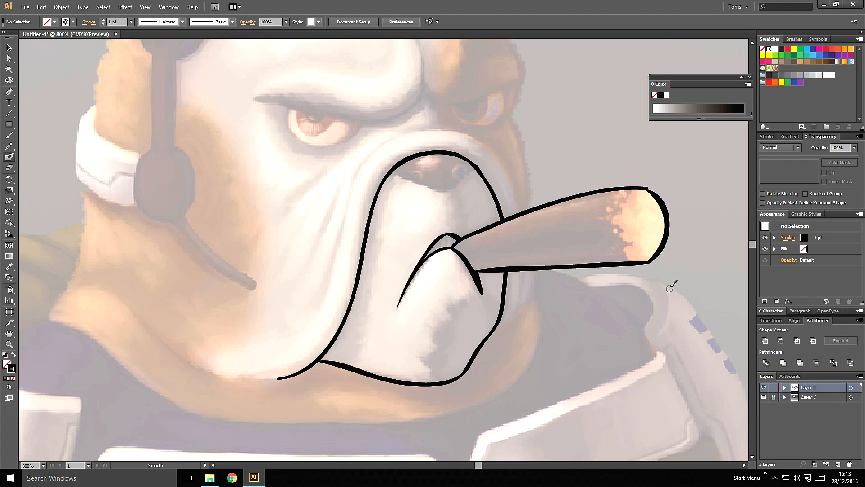
{"action": "key", "text": "ctrl+z"}
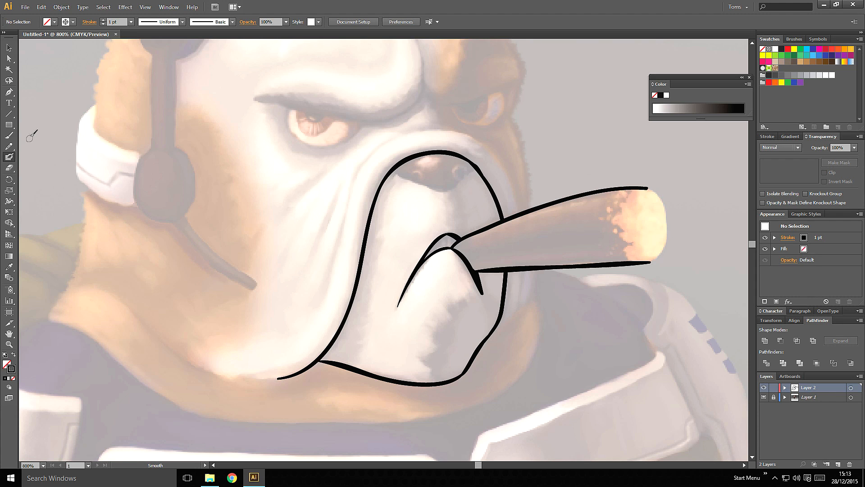
{"action": "double_click", "coordinate": [8, 156]}
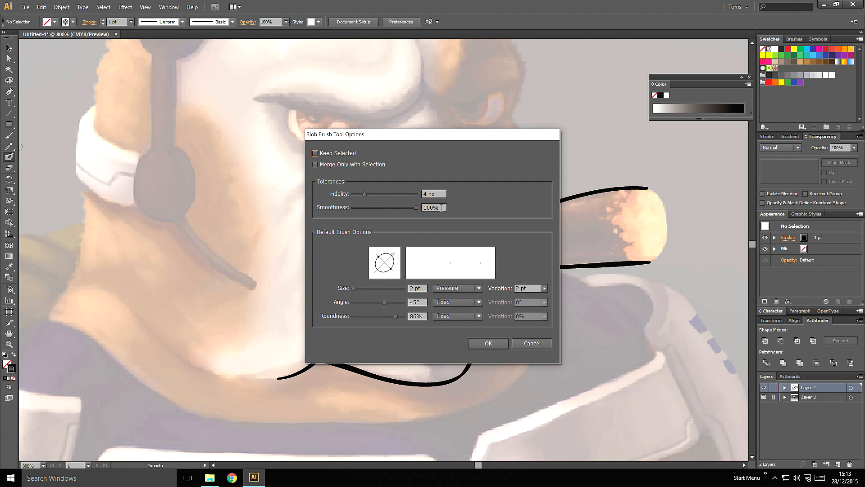
{"action": "key", "text": "Return"}
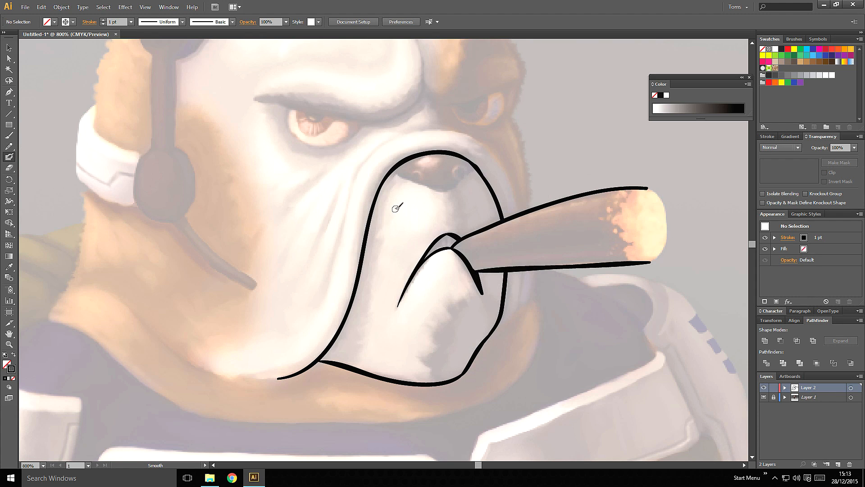
{"action": "mouse_move", "coordinate": [650, 187]}
{"action": "left_mouse_down"}
{"action": "mouse_move", "coordinate": [668, 210]}
{"action": "mouse_move", "coordinate": [669, 230]}
{"action": "mouse_move", "coordinate": [650, 259]}
{"action": "left_mouse_up"}
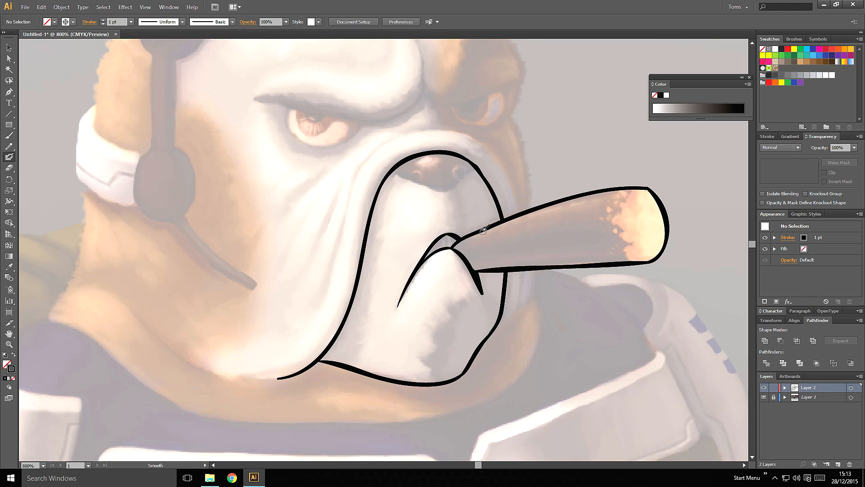
- Ink the teeth inside the mouth opening and the outline of the nose with its nostrils
{"action": "left_click_drag", "start_coordinate": [446, 248], "coordinate": [432, 252]}
{"action": "mouse_move", "coordinate": [398, 168]}
{"action": "left_mouse_down"}
{"action": "mouse_move", "coordinate": [416, 183]}
{"action": "mouse_move", "coordinate": [421, 175]}
{"action": "mouse_move", "coordinate": [419, 183]}
{"action": "mouse_move", "coordinate": [461, 183]}
{"action": "mouse_move", "coordinate": [474, 167]}
{"action": "left_mouse_up"}
- Ink the outer skin fold arching over the muzzle and the far jowl below the cigar
{"action": "left_click_drag", "start_coordinate": [357, 220], "coordinate": [367, 263]}
{"action": "mouse_move", "coordinate": [346, 299]}
{"action": "left_mouse_down"}
{"action": "mouse_move", "coordinate": [362, 253]}
{"action": "mouse_move", "coordinate": [436, 170]}
{"action": "mouse_move", "coordinate": [520, 226]}
{"action": "left_mouse_up"}
{"action": "key", "text": "ctrl+z"}
{"action": "double_click", "coordinate": [10, 159]}
{"action": "key", "text": "Return"}
{"action": "mouse_move", "coordinate": [338, 327]}
{"action": "left_mouse_down"}
{"action": "mouse_move", "coordinate": [408, 182]}
{"action": "mouse_move", "coordinate": [510, 194]}
{"action": "mouse_move", "coordinate": [528, 255]}
{"action": "left_mouse_up"}
{"action": "mouse_move", "coordinate": [536, 311]}
{"action": "left_mouse_down"}
{"action": "mouse_move", "coordinate": [532, 344]}
{"action": "mouse_move", "coordinate": [509, 369]}
{"action": "mouse_move", "coordinate": [547, 324]}
{"action": "left_mouse_up"}
- Ink the frowning brow lines and the lower outlines of both eyes
{"action": "mouse_move", "coordinate": [266, 144]}
{"action": "left_mouse_down"}
{"action": "mouse_move", "coordinate": [365, 157]}
{"action": "mouse_move", "coordinate": [425, 145]}
{"action": "mouse_move", "coordinate": [438, 109]}
{"action": "mouse_move", "coordinate": [440, 135]}
{"action": "mouse_move", "coordinate": [479, 147]}
{"action": "mouse_move", "coordinate": [521, 131]}
{"action": "left_mouse_up"}
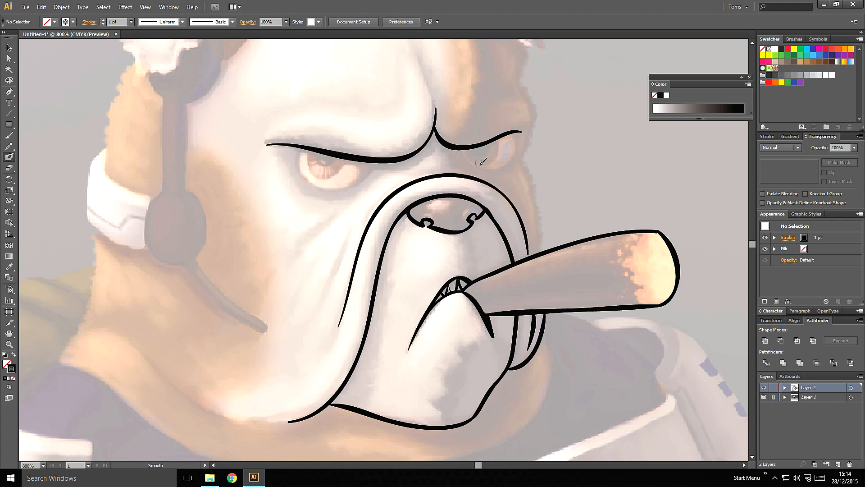
{"action": "mouse_move", "coordinate": [299, 146]}
{"action": "left_mouse_down"}
{"action": "mouse_move", "coordinate": [305, 177]}
{"action": "mouse_move", "coordinate": [345, 189]}
{"action": "mouse_move", "coordinate": [373, 162]}
{"action": "left_mouse_up"}
{"action": "mouse_move", "coordinate": [464, 148]}
{"action": "left_mouse_down"}
{"action": "mouse_move", "coordinate": [475, 164]}
{"action": "mouse_move", "coordinate": [513, 160]}
{"action": "mouse_move", "coordinate": [516, 134]}
{"action": "left_mouse_up"}
{"action": "key", "text": "ctrl+z"}
{"action": "mouse_move", "coordinate": [465, 150]}
{"action": "left_mouse_down"}
{"action": "mouse_move", "coordinate": [482, 167]}
{"action": "mouse_move", "coordinate": [516, 160]}
{"action": "mouse_move", "coordinate": [517, 133]}
{"action": "left_mouse_up"}
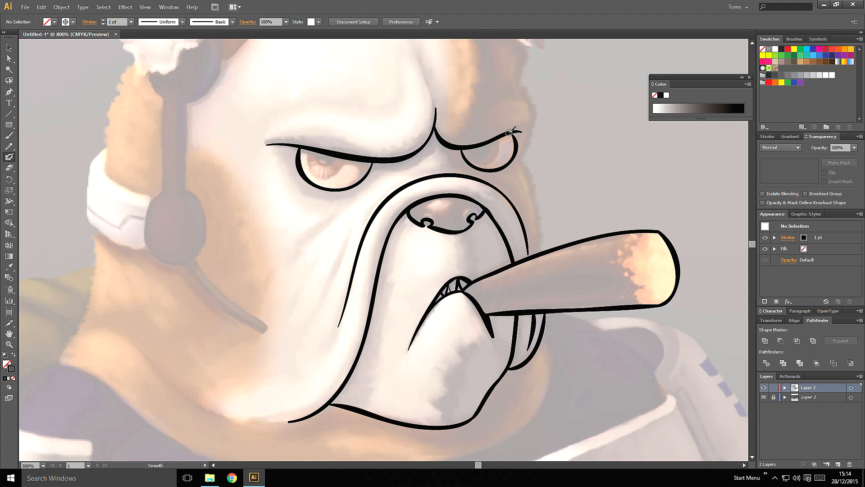
- Draw the irises and solid black pupils in both eyes
{"action": "mouse_move", "coordinate": [466, 151]}
{"action": "left_mouse_down"}
{"action": "mouse_move", "coordinate": [499, 156]}
{"action": "mouse_move", "coordinate": [499, 140]}
{"action": "mouse_move", "coordinate": [484, 150]}
{"action": "left_mouse_up"}
{"action": "mouse_move", "coordinate": [308, 156]}
{"action": "left_mouse_down"}
{"action": "mouse_move", "coordinate": [324, 177]}
{"action": "mouse_move", "coordinate": [343, 157]}
{"action": "mouse_move", "coordinate": [323, 162]}
{"action": "left_mouse_up"}
{"action": "mouse_move", "coordinate": [467, 164]}
{"action": "left_mouse_down"}
{"action": "mouse_move", "coordinate": [434, 227]}
{"action": "mouse_move", "coordinate": [473, 185]}
{"action": "left_mouse_up"}
- Ink the wrinkle lines on the near cheek and the crease on the forehead above the brows
{"action": "left_click_drag", "start_coordinate": [305, 272], "coordinate": [351, 228]}
{"action": "left_click_drag", "start_coordinate": [324, 328], "coordinate": [360, 244]}
{"action": "left_click_drag", "start_coordinate": [389, 196], "coordinate": [319, 310]}
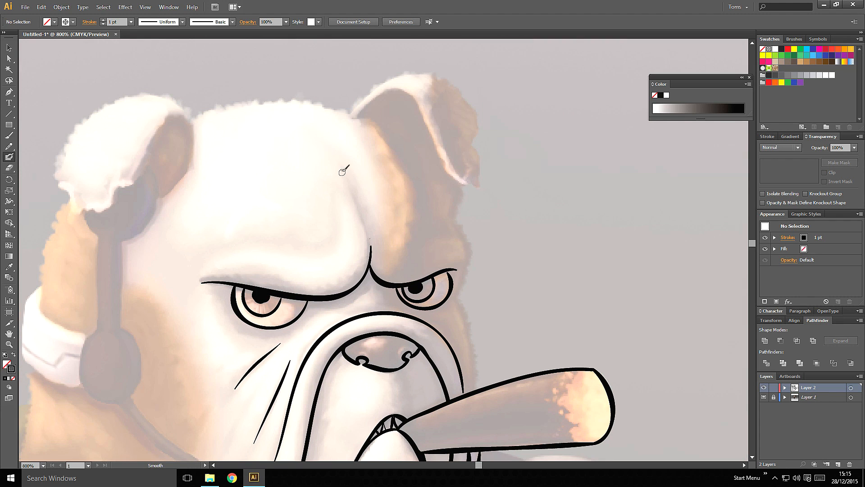
{"action": "left_click_drag", "start_coordinate": [346, 167], "coordinate": [366, 216]}
- Draw the broken-line, cross-shaped scar on the forehead
{"action": "left_click_drag", "start_coordinate": [387, 165], "coordinate": [469, 102]}
{"action": "mouse_move", "coordinate": [313, 168]}
{"action": "left_mouse_down"}
{"action": "mouse_move", "coordinate": [338, 136]}
{"action": "mouse_move", "coordinate": [356, 143]}
{"action": "mouse_move", "coordinate": [357, 102]}
{"action": "left_mouse_up"}
{"action": "mouse_move", "coordinate": [292, 138]}
{"action": "left_mouse_down"}
{"action": "mouse_move", "coordinate": [326, 132]}
{"action": "mouse_move", "coordinate": [242, 210]}
{"action": "left_mouse_up"}
{"action": "key", "text": "ctrl+z"}
- Ink the far ear with its jagged folded flap and the far side of the face down to the cigar
{"action": "mouse_move", "coordinate": [355, 131]}
{"action": "left_mouse_down"}
{"action": "mouse_move", "coordinate": [386, 105]}
{"action": "mouse_move", "coordinate": [437, 150]}
{"action": "mouse_move", "coordinate": [442, 168]}
{"action": "left_mouse_up"}
{"action": "key", "text": "ctrl+z"}
{"action": "mouse_move", "coordinate": [355, 129]}
{"action": "left_mouse_down"}
{"action": "mouse_move", "coordinate": [372, 112]}
{"action": "mouse_move", "coordinate": [441, 161]}
{"action": "mouse_move", "coordinate": [445, 174]}
{"action": "left_mouse_up"}
{"action": "mouse_move", "coordinate": [444, 174]}
{"action": "left_mouse_down"}
{"action": "mouse_move", "coordinate": [455, 188]}
{"action": "mouse_move", "coordinate": [472, 184]}
{"action": "mouse_move", "coordinate": [480, 202]}
{"action": "mouse_move", "coordinate": [469, 160]}
{"action": "mouse_move", "coordinate": [476, 123]}
{"action": "left_mouse_up"}
{"action": "mouse_move", "coordinate": [352, 127]}
{"action": "left_mouse_down"}
{"action": "mouse_move", "coordinate": [377, 100]}
{"action": "mouse_move", "coordinate": [420, 86]}
{"action": "mouse_move", "coordinate": [477, 129]}
{"action": "left_mouse_up"}
{"action": "mouse_move", "coordinate": [459, 195]}
{"action": "left_mouse_down"}
{"action": "mouse_move", "coordinate": [455, 236]}
{"action": "mouse_move", "coordinate": [470, 275]}
{"action": "mouse_move", "coordinate": [475, 172]}
{"action": "left_mouse_up"}
{"action": "mouse_move", "coordinate": [475, 171]}
{"action": "left_mouse_down"}
{"action": "mouse_move", "coordinate": [462, 215]}
{"action": "mouse_move", "coordinate": [482, 300]}
{"action": "left_mouse_up"}
- Draw the jagged burn line separating the cigar's glowing tip from its body
{"action": "left_click_drag", "start_coordinate": [498, 230], "coordinate": [485, 198]}
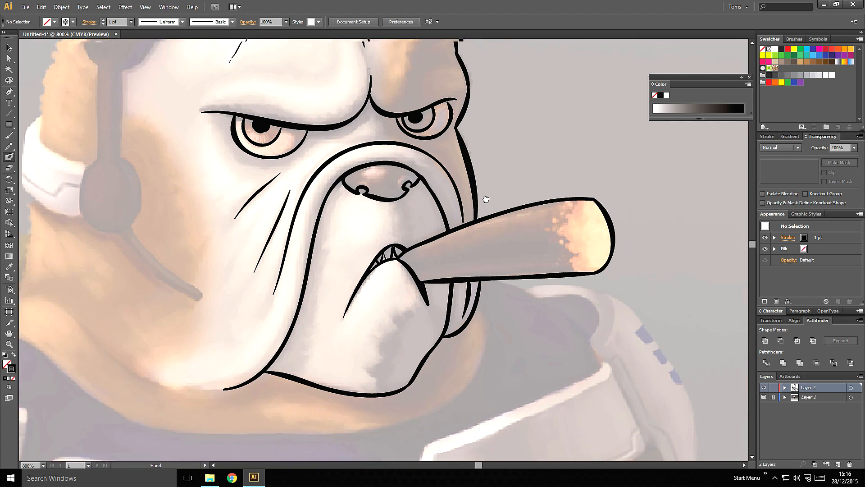
{"action": "left_click_drag", "start_coordinate": [398, 198], "coordinate": [434, 241]}
{"action": "mouse_move", "coordinate": [607, 249]}
{"action": "left_mouse_down"}
{"action": "mouse_move", "coordinate": [589, 276]}
{"action": "mouse_move", "coordinate": [609, 298]}
{"action": "mouse_move", "coordinate": [606, 316]}
{"action": "left_mouse_up"}
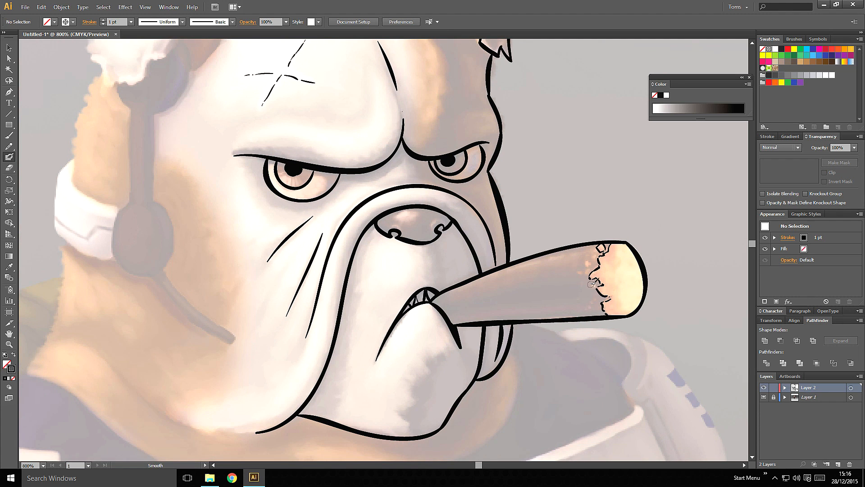
- Ink the near floppy ear with its ragged edge and the top of the head
{"action": "left_click_drag", "start_coordinate": [447, 244], "coordinate": [475, 353]}
{"action": "mouse_move", "coordinate": [295, 149]}
{"action": "left_mouse_down"}
{"action": "mouse_move", "coordinate": [310, 203]}
{"action": "mouse_move", "coordinate": [337, 207]}
{"action": "mouse_move", "coordinate": [349, 186]}
{"action": "mouse_move", "coordinate": [366, 180]}
{"action": "mouse_move", "coordinate": [393, 121]}
{"action": "mouse_move", "coordinate": [320, 113]}
{"action": "mouse_move", "coordinate": [379, 93]}
{"action": "mouse_move", "coordinate": [428, 120]}
{"action": "mouse_move", "coordinate": [354, 171]}
{"action": "mouse_move", "coordinate": [400, 118]}
{"action": "mouse_move", "coordinate": [487, 125]}
{"action": "left_mouse_up"}
{"action": "mouse_move", "coordinate": [221, 237]}
{"action": "left_mouse_down"}
{"action": "mouse_move", "coordinate": [341, 182]}
{"action": "mouse_move", "coordinate": [351, 193]}
{"action": "left_mouse_up"}
{"action": "key", "text": "ctrl+z"}
- Ink the headset's round earpiece under the near ear and the straight arm running down from it
{"action": "mouse_move", "coordinate": [383, 194]}
{"action": "left_mouse_down"}
{"action": "mouse_move", "coordinate": [376, 199]}
{"action": "mouse_move", "coordinate": [408, 135]}
{"action": "mouse_move", "coordinate": [395, 123]}
{"action": "left_mouse_up"}
{"action": "mouse_move", "coordinate": [393, 138]}
{"action": "left_mouse_down"}
{"action": "mouse_move", "coordinate": [394, 181]}
{"action": "mouse_move", "coordinate": [373, 185]}
{"action": "mouse_move", "coordinate": [378, 200]}
{"action": "mouse_move", "coordinate": [349, 189]}
{"action": "mouse_move", "coordinate": [382, 186]}
{"action": "mouse_move", "coordinate": [354, 247]}
{"action": "mouse_move", "coordinate": [353, 289]}
{"action": "left_mouse_up"}
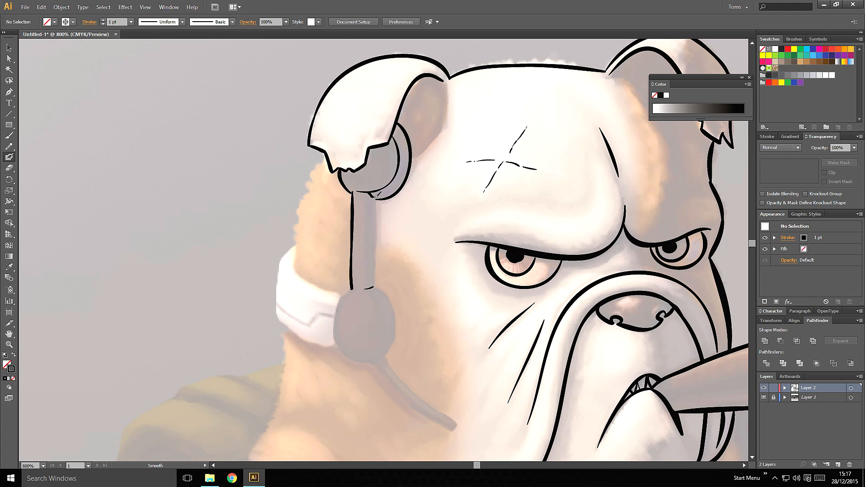
{"action": "mouse_move", "coordinate": [375, 195]}
{"action": "left_mouse_down"}
{"action": "mouse_move", "coordinate": [367, 269]}
{"action": "mouse_move", "coordinate": [378, 282]}
{"action": "mouse_move", "coordinate": [375, 193]}
{"action": "left_mouse_up"}
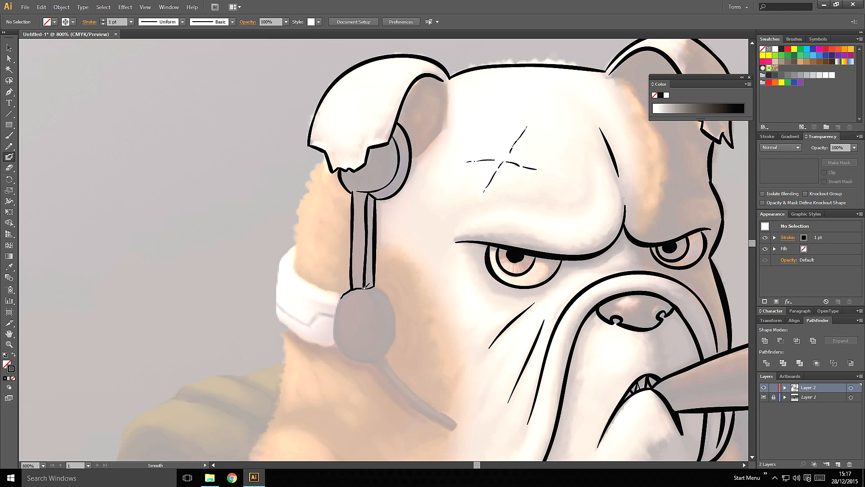
- Ink the round disc with its double rim at the lower end of the headset arm
{"action": "mouse_move", "coordinate": [363, 289]}
{"action": "left_mouse_down"}
{"action": "mouse_move", "coordinate": [389, 330]}
{"action": "mouse_move", "coordinate": [375, 359]}
{"action": "mouse_move", "coordinate": [395, 326]}
{"action": "mouse_move", "coordinate": [396, 315]}
{"action": "mouse_move", "coordinate": [390, 351]}
{"action": "mouse_move", "coordinate": [366, 362]}
{"action": "left_mouse_up"}
{"action": "mouse_move", "coordinate": [348, 291]}
{"action": "left_mouse_down"}
{"action": "mouse_move", "coordinate": [342, 347]}
{"action": "mouse_move", "coordinate": [366, 363]}
{"action": "left_mouse_up"}
{"action": "left_click_drag", "start_coordinate": [400, 318], "coordinate": [316, 226]}
{"action": "left_click_drag", "start_coordinate": [293, 268], "coordinate": [340, 312]}
{"action": "key", "text": "ctrl+z"}
- Adjust the Blob Brush options and ink the thin microphone boom curving down from the disc to its rounded tip
{"action": "double_click", "coordinate": [9, 157]}
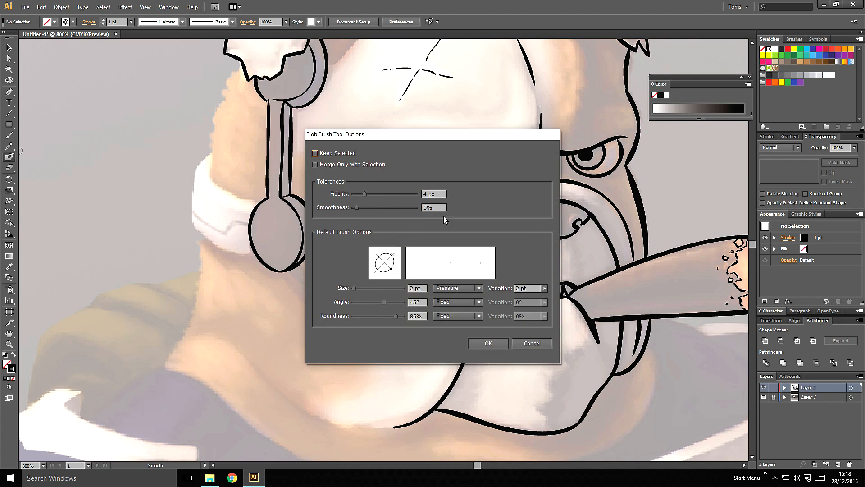
{"action": "key", "text": "Return"}
{"action": "mouse_move", "coordinate": [288, 271]}
{"action": "left_mouse_down"}
{"action": "mouse_move", "coordinate": [336, 321]}
{"action": "mouse_move", "coordinate": [328, 316]}
{"action": "mouse_move", "coordinate": [374, 336]}
{"action": "left_mouse_up"}
{"action": "left_click_drag", "start_coordinate": [295, 265], "coordinate": [371, 334]}
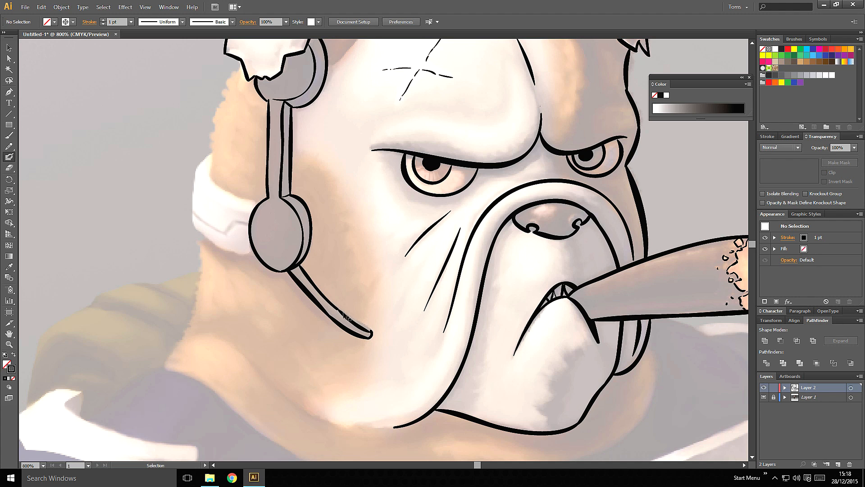
{"action": "key", "text": "ctrl+z"}
{"action": "left_click_drag", "start_coordinate": [338, 310], "coordinate": [370, 332]}
- Set the Blob Brush smoothness to 49%
{"action": "left_click_drag", "start_coordinate": [247, 193], "coordinate": [315, 226]}
{"action": "double_click", "coordinate": [10, 157]}
{"action": "left_click_drag", "start_coordinate": [415, 207], "coordinate": [384, 208]}
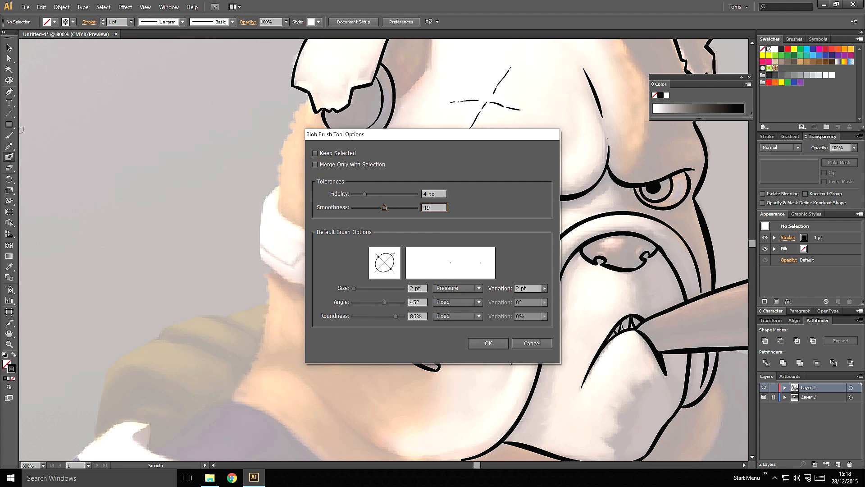
{"action": "key", "text": "Return"}
- Ink the back of the head below the near ear and the white headset strap with its zigzag seam
{"action": "mouse_move", "coordinate": [336, 236]}
{"action": "left_mouse_down"}
{"action": "mouse_move", "coordinate": [278, 209]}
{"action": "mouse_move", "coordinate": [280, 164]}
{"action": "mouse_move", "coordinate": [308, 96]}
{"action": "left_mouse_up"}
{"action": "mouse_move", "coordinate": [276, 189]}
{"action": "left_mouse_down"}
{"action": "mouse_move", "coordinate": [260, 256]}
{"action": "mouse_move", "coordinate": [296, 282]}
{"action": "mouse_move", "coordinate": [329, 291]}
{"action": "left_mouse_up"}
{"action": "mouse_move", "coordinate": [267, 198]}
{"action": "left_mouse_down"}
{"action": "mouse_move", "coordinate": [272, 222]}
{"action": "mouse_move", "coordinate": [319, 247]}
{"action": "left_mouse_up"}
{"action": "mouse_move", "coordinate": [262, 245]}
{"action": "left_mouse_down"}
{"action": "mouse_move", "coordinate": [293, 267]}
{"action": "mouse_move", "coordinate": [302, 256]}
{"action": "mouse_move", "coordinate": [320, 258]}
{"action": "left_mouse_up"}
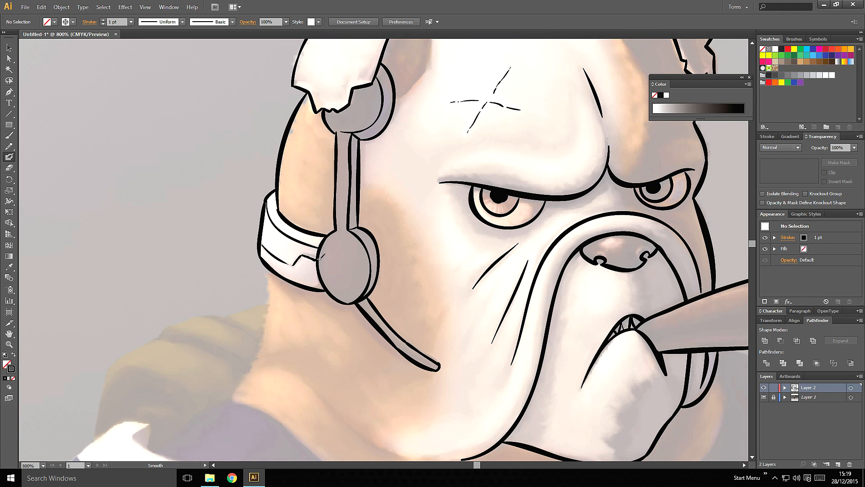
- Ink the inner curved line of the far ear and the inner edge of the near ear
{"action": "left_click_drag", "start_coordinate": [584, 165], "coordinate": [352, 262]}
{"action": "mouse_move", "coordinate": [378, 117]}
{"action": "left_mouse_down"}
{"action": "mouse_move", "coordinate": [413, 141]}
{"action": "mouse_move", "coordinate": [450, 199]}
{"action": "left_mouse_up"}
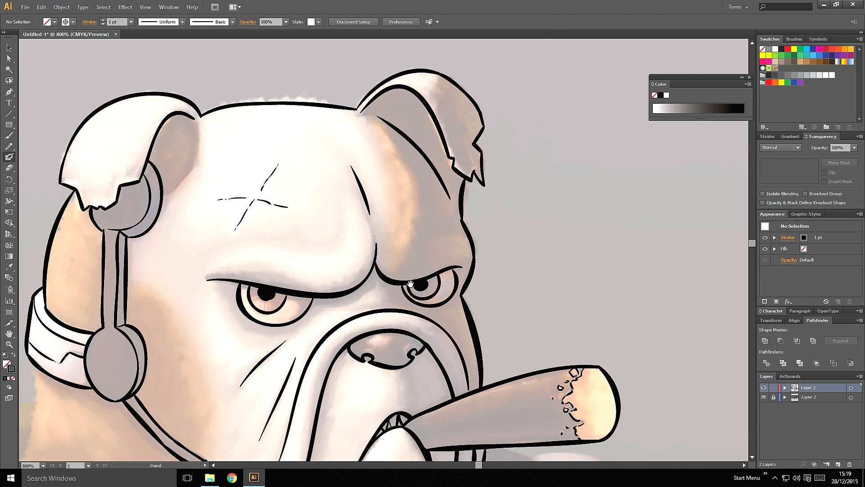
{"action": "left_click_drag", "start_coordinate": [410, 284], "coordinate": [533, 270]}
{"action": "left_click_drag", "start_coordinate": [294, 172], "coordinate": [319, 117]}
- Ink the back of the neck and the long curved collar line sweeping beneath the jaw to the far side
{"action": "left_click_drag", "start_coordinate": [279, 311], "coordinate": [333, 105]}
{"action": "mouse_move", "coordinate": [213, 146]}
{"action": "left_mouse_down"}
{"action": "mouse_move", "coordinate": [197, 234]}
{"action": "mouse_move", "coordinate": [176, 277]}
{"action": "left_mouse_up"}
{"action": "mouse_move", "coordinate": [131, 297]}
{"action": "left_mouse_down"}
{"action": "mouse_move", "coordinate": [244, 309]}
{"action": "mouse_move", "coordinate": [496, 375]}
{"action": "mouse_move", "coordinate": [670, 256]}
{"action": "mouse_move", "coordinate": [659, 251]}
{"action": "left_mouse_up"}
{"action": "left_click_drag", "start_coordinate": [574, 246], "coordinate": [487, 288]}
{"action": "mouse_move", "coordinate": [470, 200]}
{"action": "left_mouse_down"}
{"action": "mouse_move", "coordinate": [437, 351]}
{"action": "mouse_move", "coordinate": [492, 261]}
{"action": "left_mouse_up"}
{"action": "left_click_drag", "start_coordinate": [478, 316], "coordinate": [453, 302]}
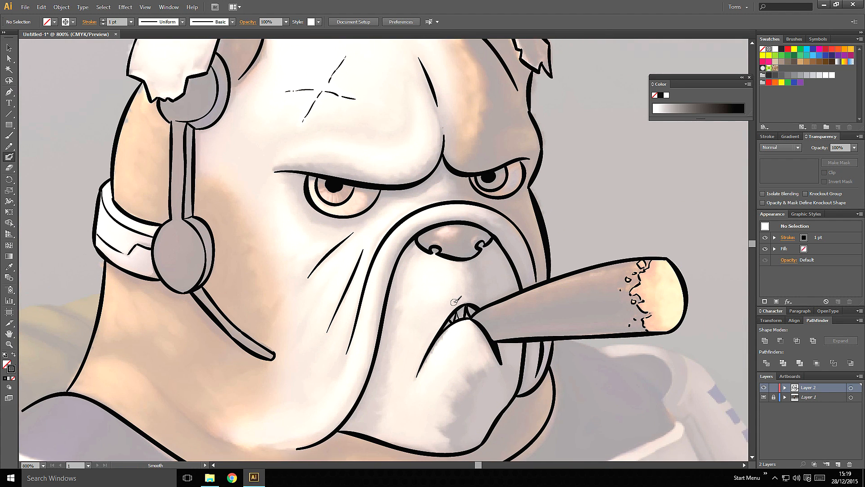
- Ink the cheek fold line extending from the lower jowl back across the neck
{"action": "key", "text": "ctrl+minus"}
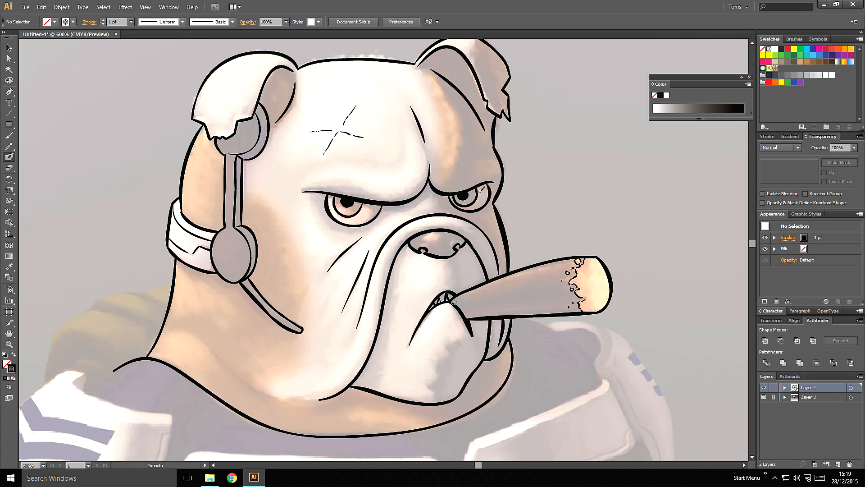
{"action": "key", "text": "ctrl+minus"}
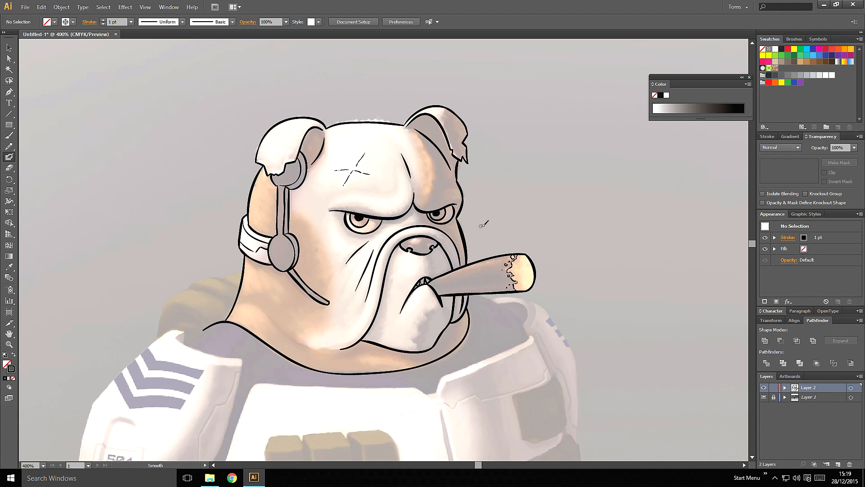
{"action": "mouse_move", "coordinate": [479, 239]}
{"action": "left_mouse_down"}
{"action": "mouse_move", "coordinate": [477, 218]}
{"action": "mouse_move", "coordinate": [477, 235]}
{"action": "left_mouse_up"}
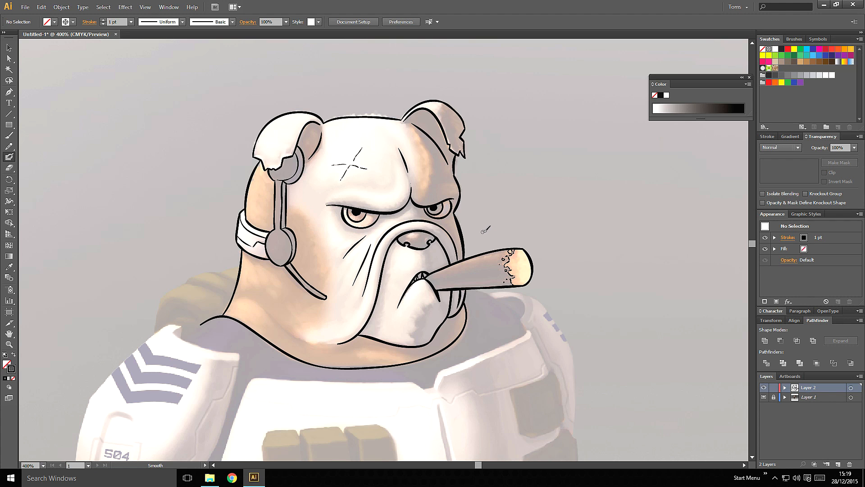
{"action": "key", "text": "ctrl+plus"}
{"action": "key", "text": "ctrl+plus"}
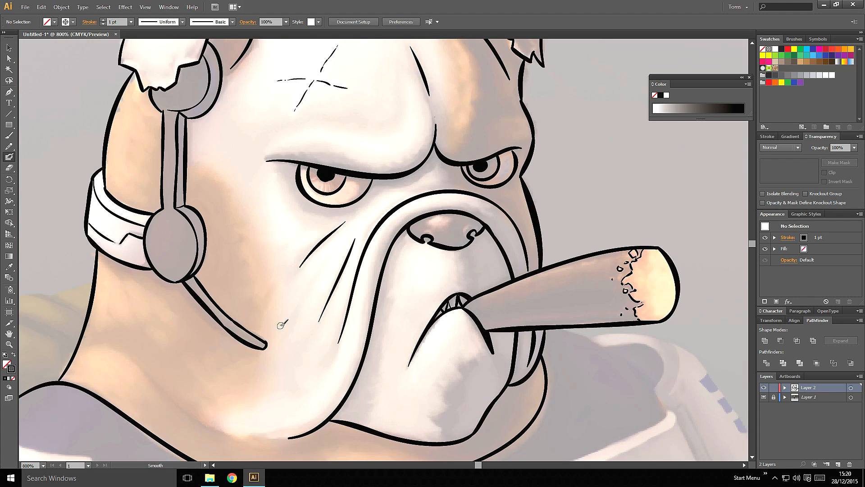
{"action": "left_click_drag", "start_coordinate": [283, 323], "coordinate": [353, 188]}
{"action": "mouse_move", "coordinate": [220, 232]}
{"action": "left_mouse_down"}
{"action": "mouse_move", "coordinate": [295, 292]}
{"action": "mouse_move", "coordinate": [377, 298]}
{"action": "left_mouse_up"}
{"action": "key", "text": "ctrl+minus"}
{"action": "key", "text": "ctrl+minus"}
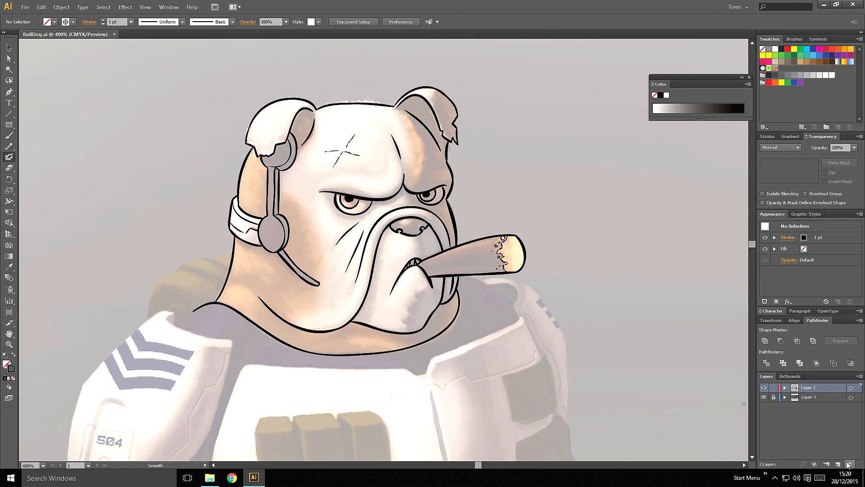
- Add a new layer between the line art and painting layers, keeping the line art layer locked
{"action": "left_click", "coordinate": [838, 464]}
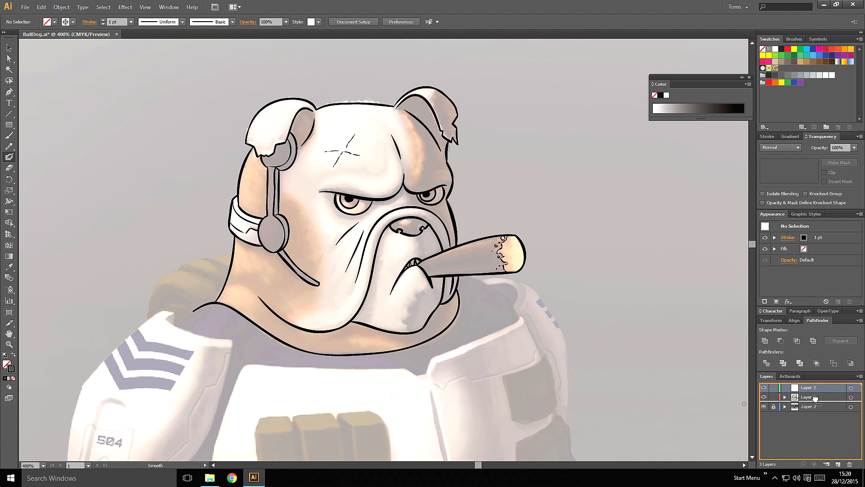
{"action": "left_click_drag", "start_coordinate": [815, 397], "coordinate": [816, 398]}
{"action": "key", "text": "ctrl+z"}
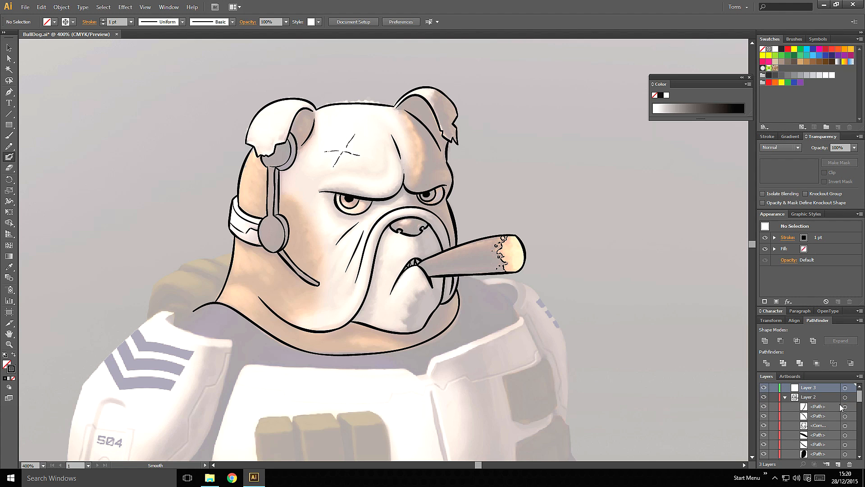
{"action": "left_click", "coordinate": [785, 397]}
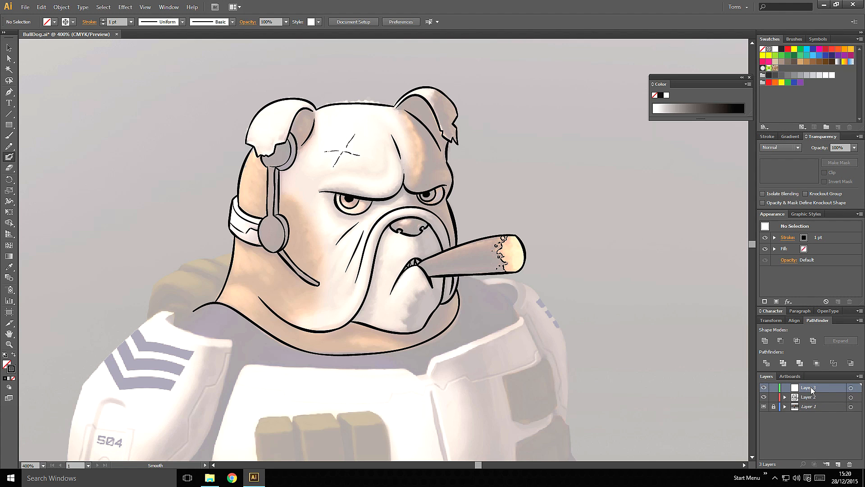
{"action": "left_click_drag", "start_coordinate": [813, 390], "coordinate": [821, 411]}
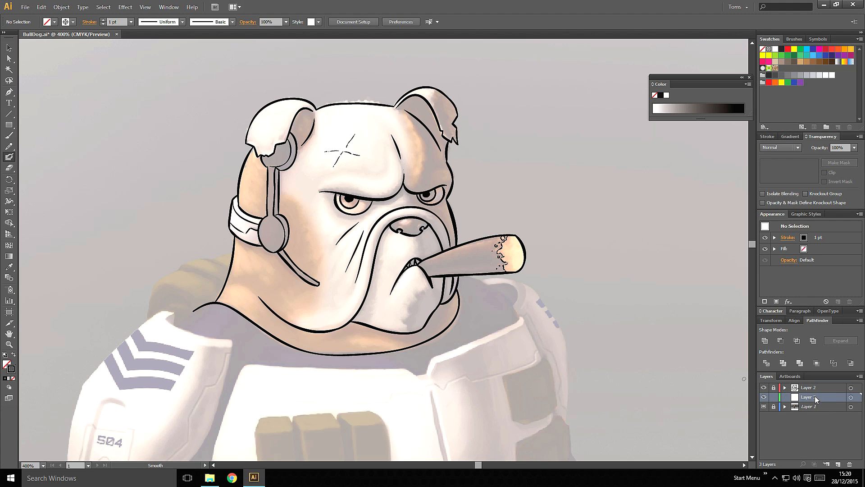
{"action": "key", "text": "ctrl+plus"}
{"action": "key", "text": "ctrl+plus"}
{"action": "key", "text": "ctrl+plus"}
{"action": "key", "text": "space"}
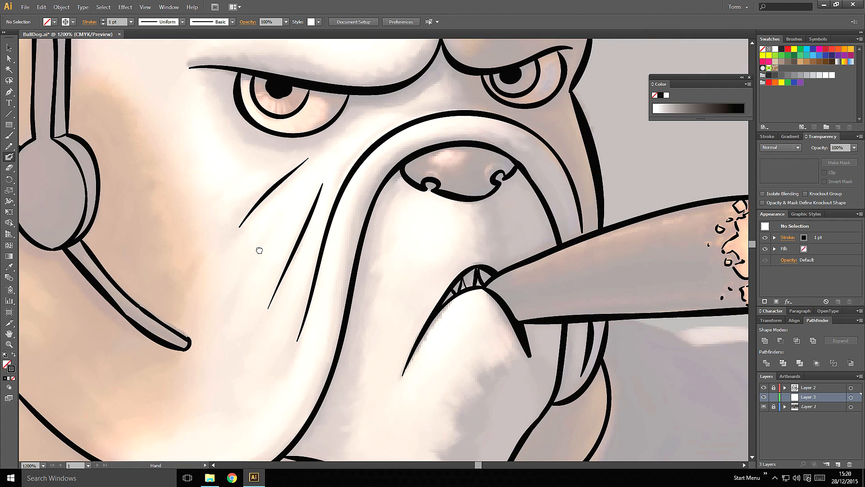
{"action": "left_click_drag", "start_coordinate": [259, 250], "coordinate": [490, 165]}
{"action": "left_click_drag", "start_coordinate": [355, 226], "coordinate": [525, 196]}
{"action": "left_click_drag", "start_coordinate": [310, 176], "coordinate": [251, 243]}
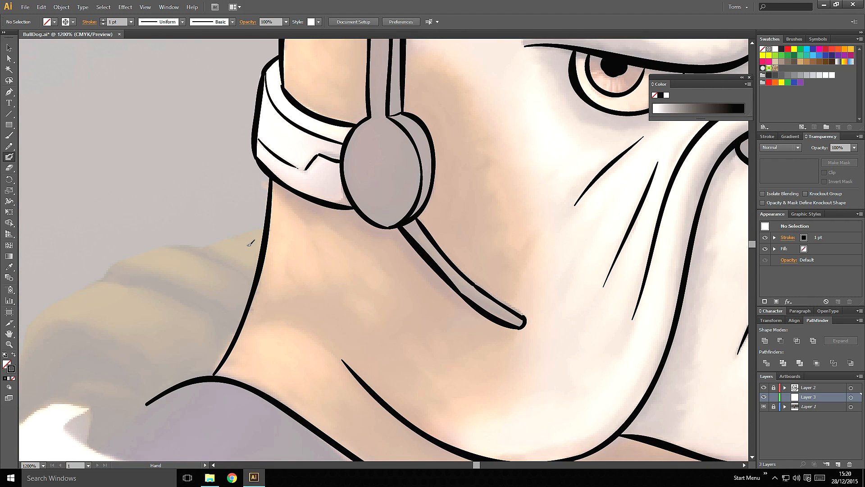
{"action": "key", "text": "ctrl+minus"}
{"action": "key", "text": "ctrl+minus"}
{"action": "key", "text": "ctrl+minus"}
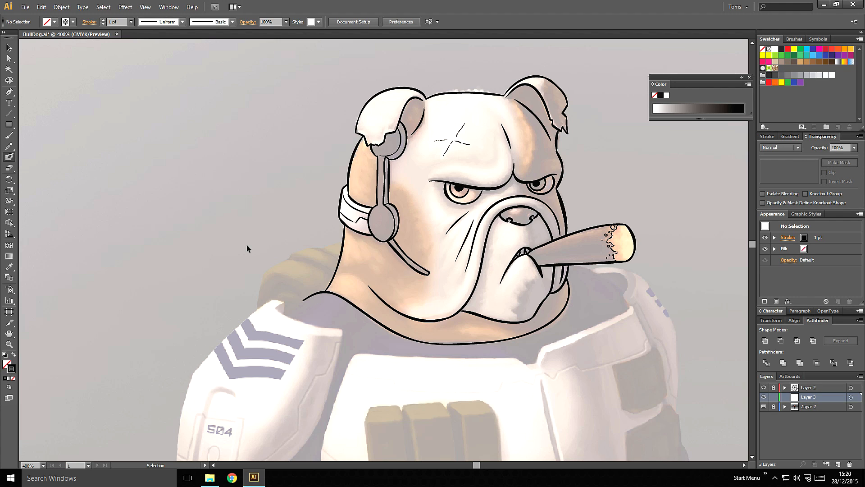
{"action": "left_click", "coordinate": [9, 277]}
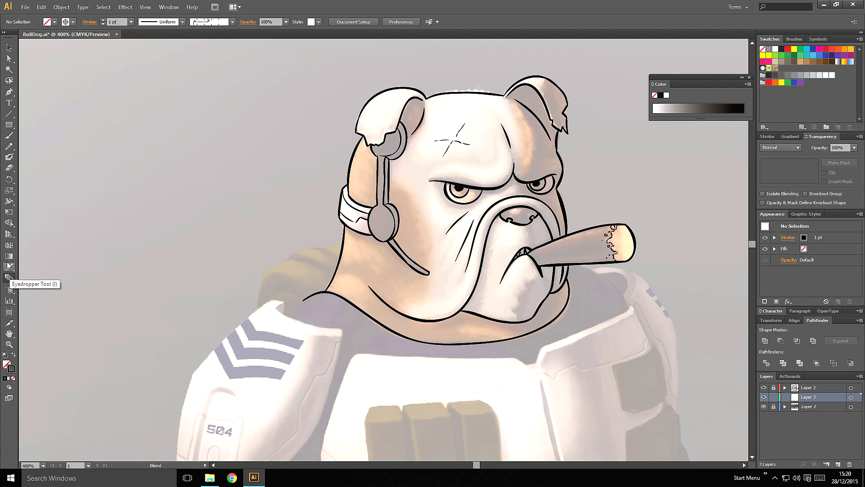
{"action": "left_click", "coordinate": [9, 267]}
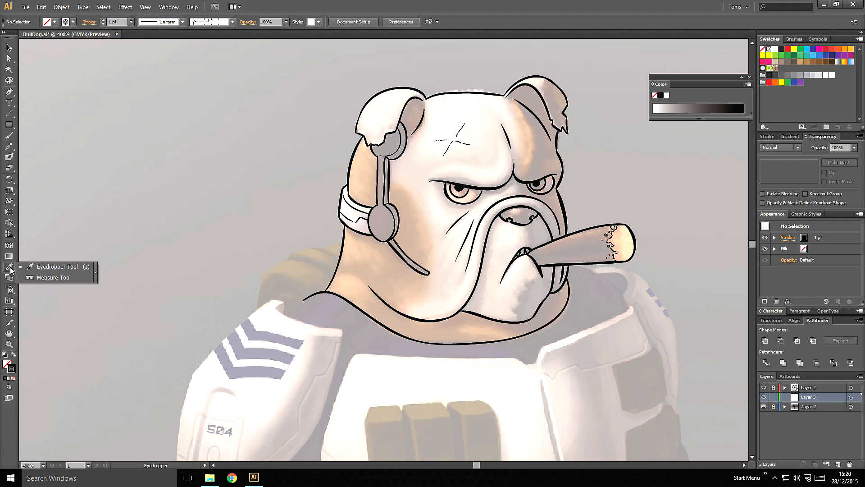
{"action": "left_click", "coordinate": [9, 223]}
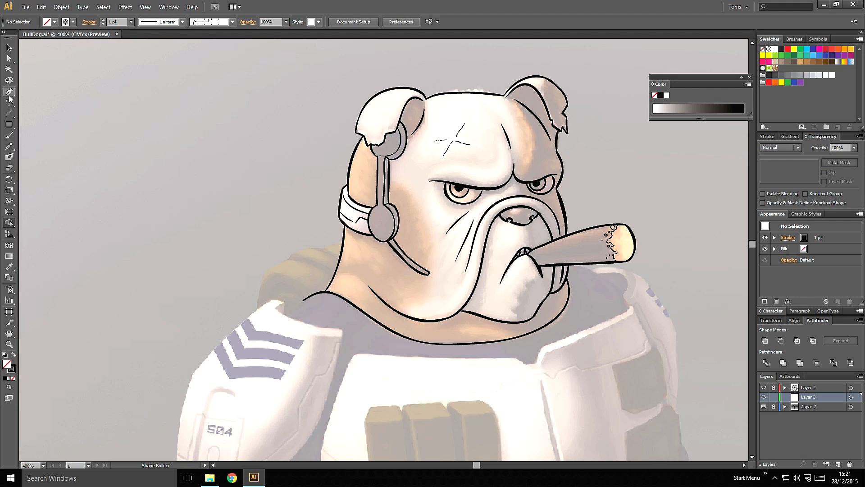
- Choose the Pen tool with a yellow fill and no stroke
{"action": "left_click", "coordinate": [9, 92]}
{"action": "key", "text": "ctrl+plus"}
{"action": "left_click_drag", "start_coordinate": [362, 198], "coordinate": [359, 152]}
{"action": "key", "text": "ctrl+plus"}
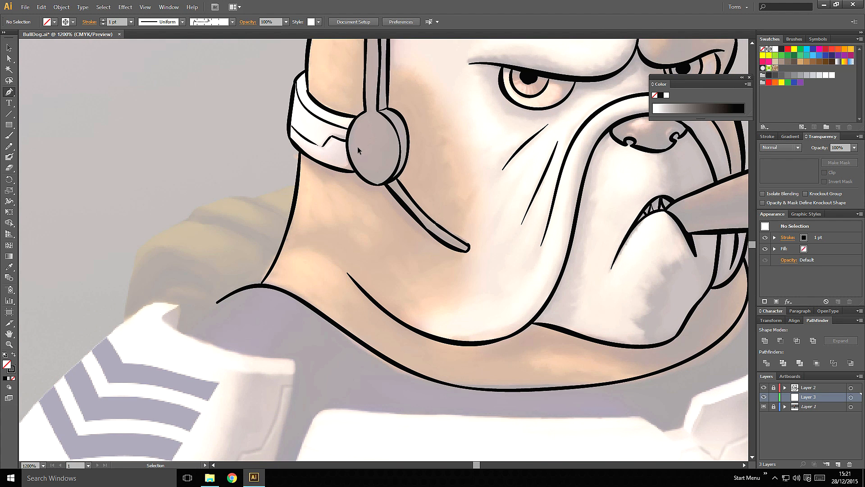
{"action": "left_click_drag", "start_coordinate": [272, 169], "coordinate": [275, 218]}
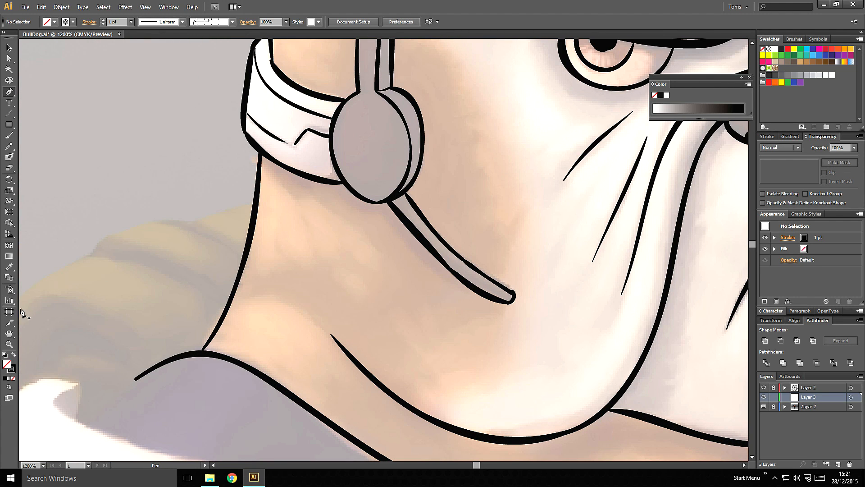
{"action": "left_click", "coordinate": [13, 356]}
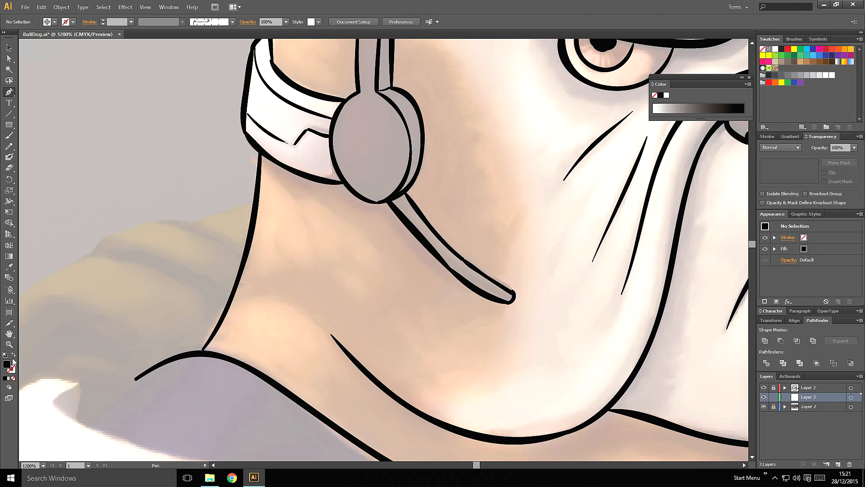
{"action": "left_click", "coordinate": [781, 83]}
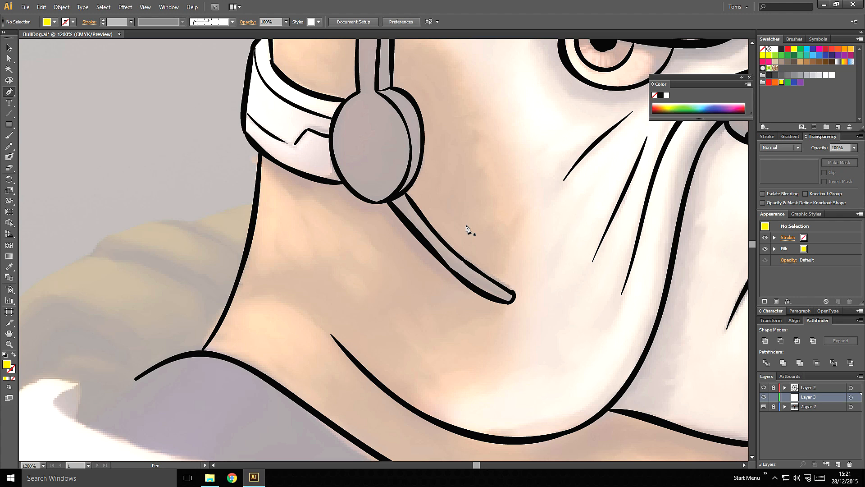
- Start the yellow shape at the base of the neck and trace its outline up the back of the neck to the strap
{"action": "key", "text": "ctrl+plus"}
{"action": "left_click_drag", "start_coordinate": [238, 301], "coordinate": [281, 208]}
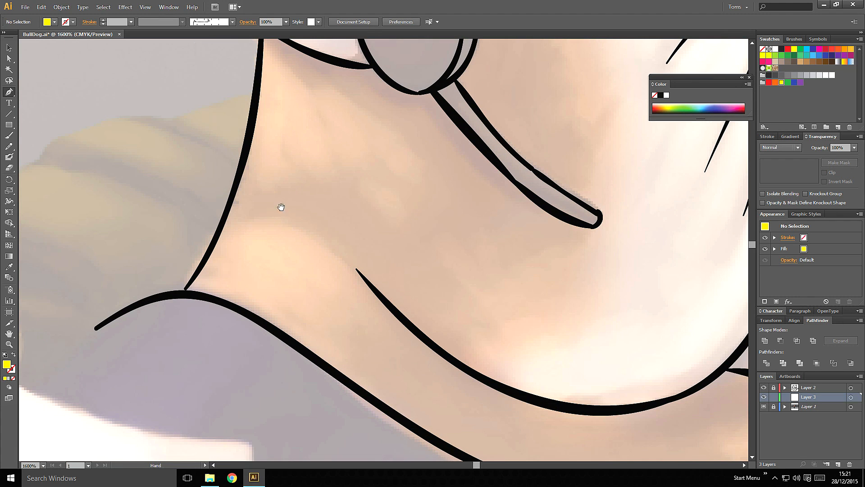
{"action": "left_click", "coordinate": [180, 296]}
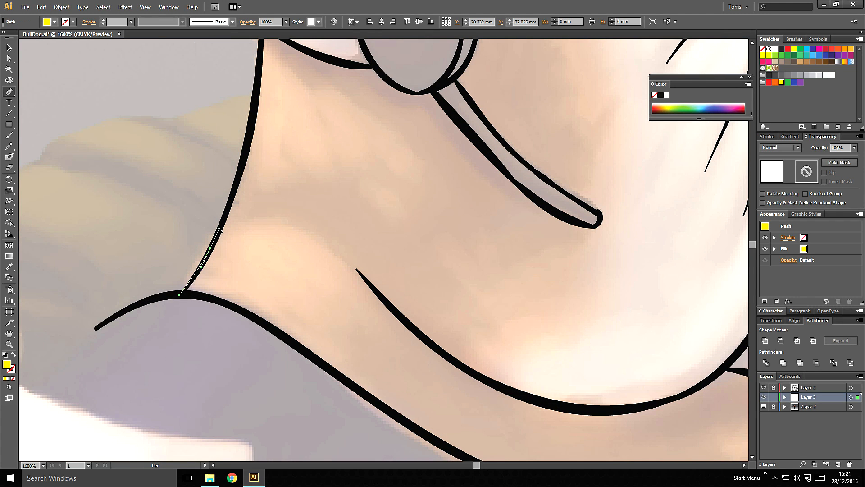
{"action": "left_click_drag", "start_coordinate": [210, 248], "coordinate": [224, 220]}
{"action": "left_click_drag", "start_coordinate": [250, 132], "coordinate": [244, 250]}
{"action": "left_click", "coordinate": [235, 206]}
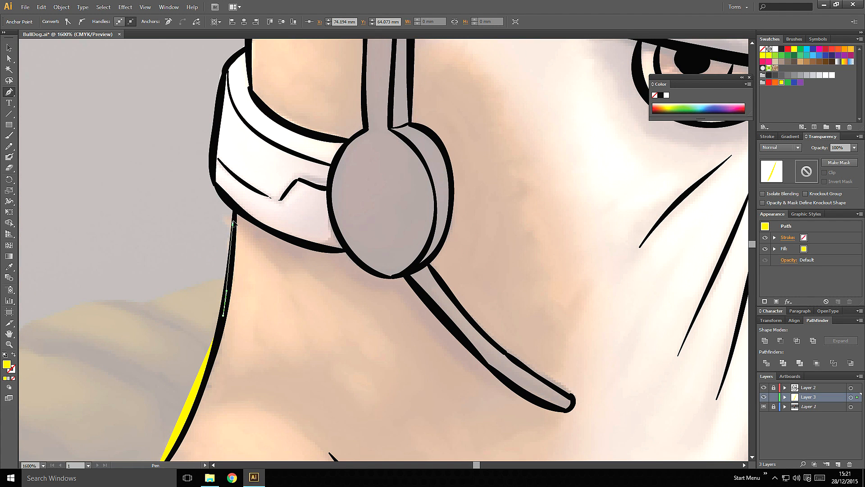
- Continue the yellow shape's path around the strap and up the back of the head to the near ear
{"action": "left_click", "coordinate": [212, 179]}
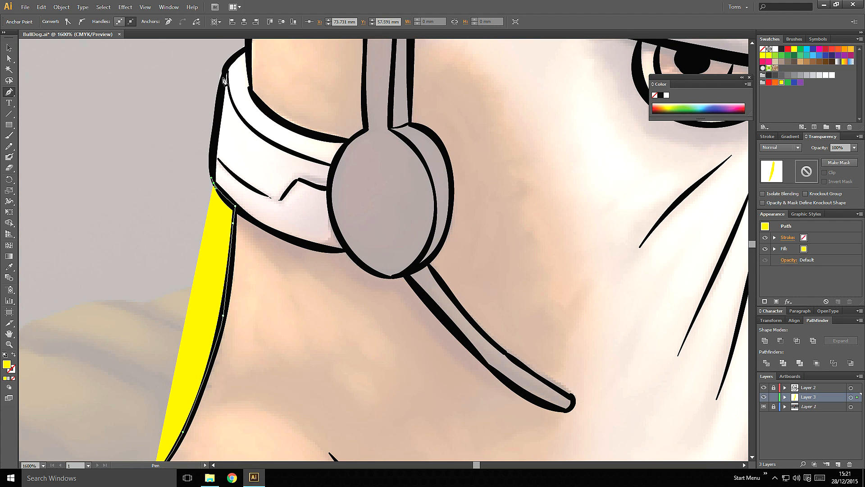
{"action": "left_click_drag", "start_coordinate": [225, 72], "coordinate": [246, 144]}
{"action": "left_click", "coordinate": [239, 146]}
{"action": "left_click_drag", "start_coordinate": [251, 90], "coordinate": [215, 242]}
{"action": "left_click_drag", "start_coordinate": [221, 203], "coordinate": [253, 129]}
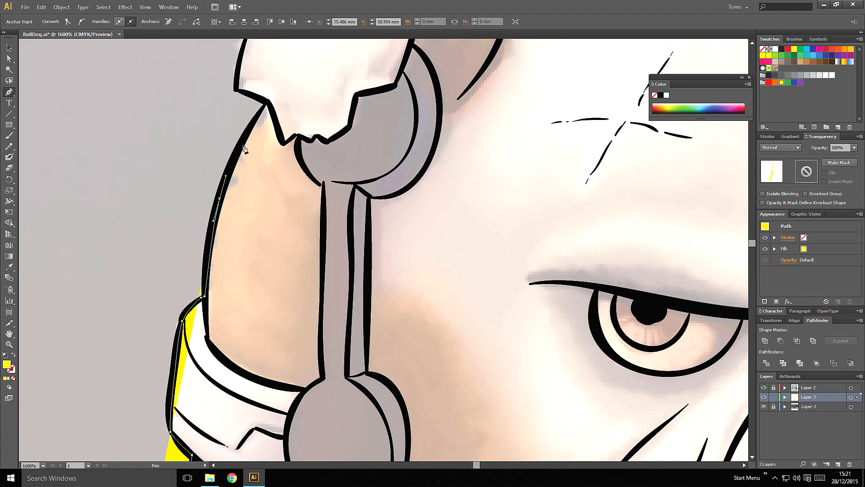
{"action": "left_click", "coordinate": [268, 107]}
- Trace the yellow shape's path around the near ear's outer edge to where it meets the top of the head
{"action": "left_click", "coordinate": [239, 95]}
{"action": "left_click_drag", "start_coordinate": [246, 81], "coordinate": [222, 210]}
{"action": "left_click_drag", "start_coordinate": [232, 148], "coordinate": [243, 125]}
{"action": "left_click_drag", "start_coordinate": [293, 74], "coordinate": [312, 63]}
{"action": "left_click_drag", "start_coordinate": [396, 65], "coordinate": [341, 96]}
{"action": "left_click_drag", "start_coordinate": [374, 107], "coordinate": [389, 118]}
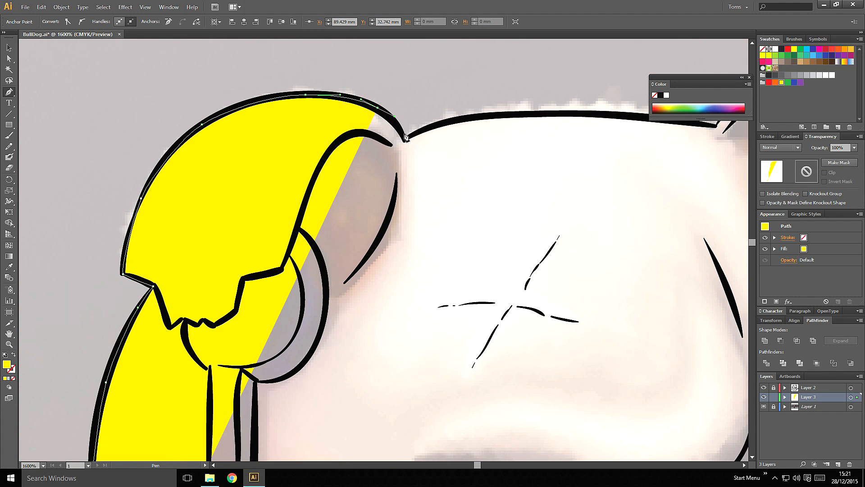
{"action": "left_click", "coordinate": [405, 140]}
- Extend the yellow shape's path along the top of the head to the base of the far ear
{"action": "left_click_drag", "start_coordinate": [451, 136], "coordinate": [287, 173]}
{"action": "left_click_drag", "start_coordinate": [339, 152], "coordinate": [386, 150]}
{"action": "left_click_drag", "start_coordinate": [493, 158], "coordinate": [386, 250]}
{"action": "left_click", "coordinate": [554, 164]}
- Trace the yellow shape's path over the far ear and around its notched, jagged tip
{"action": "left_click_drag", "start_coordinate": [442, 195], "coordinate": [451, 189]}
{"action": "left_click_drag", "start_coordinate": [513, 176], "coordinate": [539, 177]}
{"action": "left_click_drag", "start_coordinate": [566, 196], "coordinate": [587, 213]}
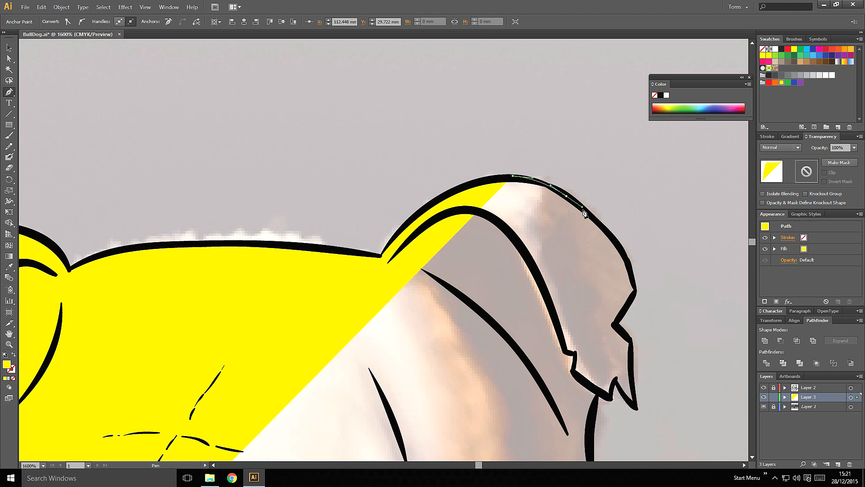
{"action": "left_click_drag", "start_coordinate": [615, 241], "coordinate": [626, 256]}
{"action": "left_click", "coordinate": [632, 277]}
{"action": "left_click", "coordinate": [635, 291]}
{"action": "scroll", "coordinate": [635, 291], "scroll_direction": "down", "scroll_amount": 3}
{"action": "left_click", "coordinate": [616, 228]}
{"action": "left_click", "coordinate": [617, 282]}
{"action": "left_click", "coordinate": [611, 300]}
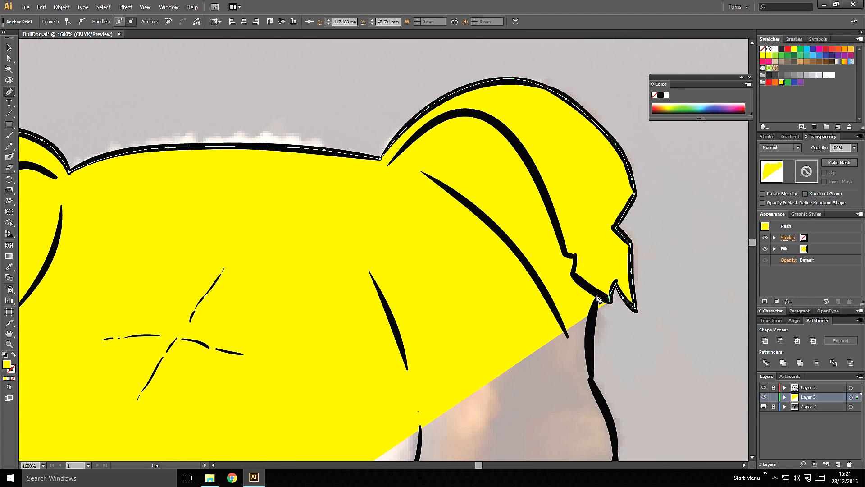
- Continue the yellow shape's path down the far side of the face to the upper edge of the cigar
{"action": "left_click_drag", "start_coordinate": [588, 347], "coordinate": [565, 196]}
{"action": "left_click_drag", "start_coordinate": [564, 201], "coordinate": [566, 213]}
{"action": "left_click_drag", "start_coordinate": [587, 279], "coordinate": [543, 181]}
{"action": "left_click_drag", "start_coordinate": [550, 200], "coordinate": [550, 219]}
{"action": "left_click", "coordinate": [524, 282]}
{"action": "left_click_drag", "start_coordinate": [550, 363], "coordinate": [553, 255]}
{"action": "left_click_drag", "start_coordinate": [560, 315], "coordinate": [561, 332]}
{"action": "left_click", "coordinate": [559, 340]}
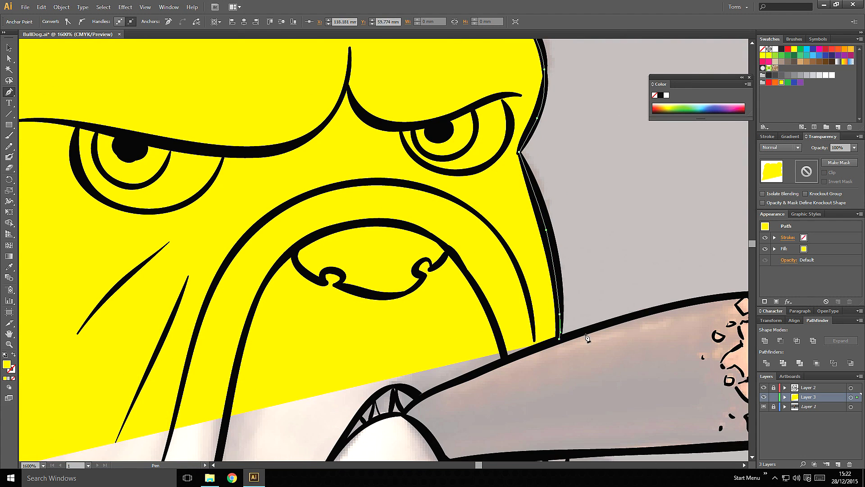
- Trace the yellow shape's path around the cigar's tip and back along its underside to the far jowl
{"action": "left_click_drag", "start_coordinate": [642, 315], "coordinate": [674, 307]}
{"action": "left_click_drag", "start_coordinate": [675, 311], "coordinate": [510, 282]}
{"action": "left_click_drag", "start_coordinate": [591, 267], "coordinate": [610, 265]}
{"action": "left_click", "coordinate": [630, 268]}
{"action": "left_click_drag", "start_coordinate": [660, 317], "coordinate": [670, 344]}
{"action": "left_click", "coordinate": [411, 328]}
{"action": "left_click_drag", "start_coordinate": [441, 353], "coordinate": [472, 238]}
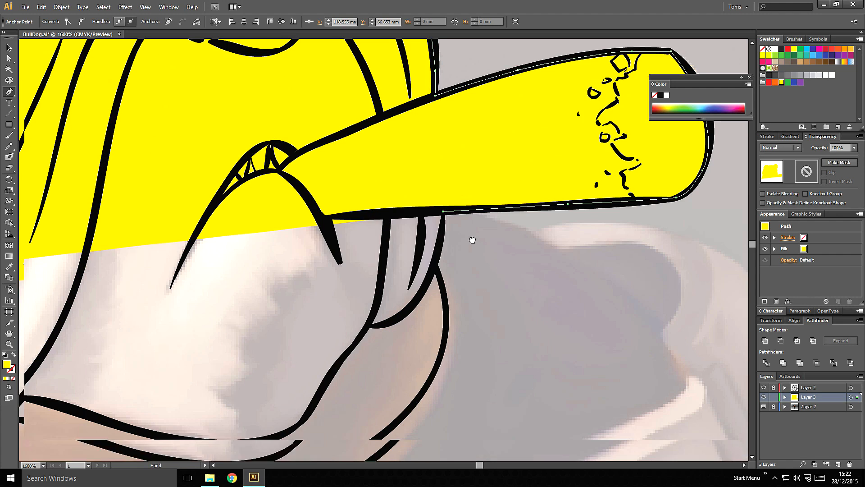
- Trace the yellow shape's path around the far jowl and down along the outer edge of the chin
{"action": "left_click", "coordinate": [435, 264]}
{"action": "left_click_drag", "start_coordinate": [446, 307], "coordinate": [446, 330]}
{"action": "left_click_drag", "start_coordinate": [449, 332], "coordinate": [503, 203]}
{"action": "left_click_drag", "start_coordinate": [484, 248], "coordinate": [468, 274]}
{"action": "left_click_drag", "start_coordinate": [405, 327], "coordinate": [367, 350]}
{"action": "left_click_drag", "start_coordinate": [373, 354], "coordinate": [578, 267]}
{"action": "left_click_drag", "start_coordinate": [470, 292], "coordinate": [433, 300]}
{"action": "left_click_drag", "start_coordinate": [424, 304], "coordinate": [600, 279]}
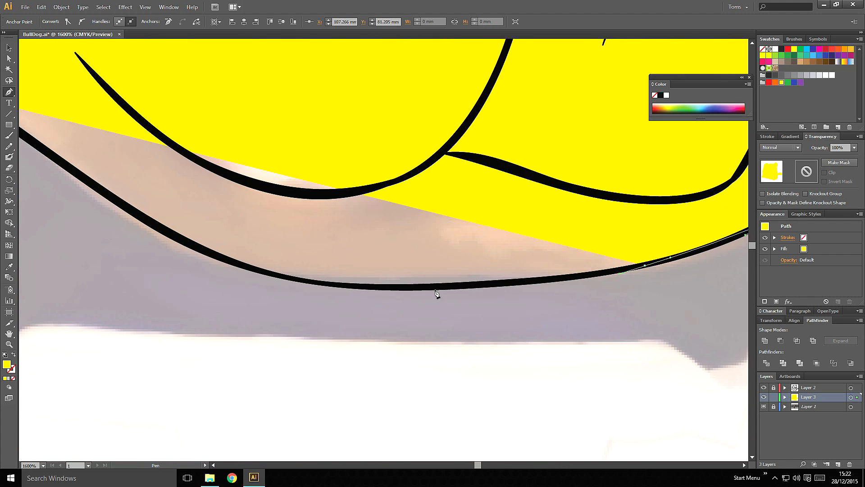
- Continue the yellow shape's path along the lower edge of the neck and close it at the near side of the neck
{"action": "left_click_drag", "start_coordinate": [447, 287], "coordinate": [405, 288]}
{"action": "left_click_drag", "start_coordinate": [307, 282], "coordinate": [442, 297]}
{"action": "left_click_drag", "start_coordinate": [329, 248], "coordinate": [276, 217]}
{"action": "left_click_drag", "start_coordinate": [193, 152], "coordinate": [171, 137]}
{"action": "left_click_drag", "start_coordinate": [71, 100], "coordinate": [39, 97]}
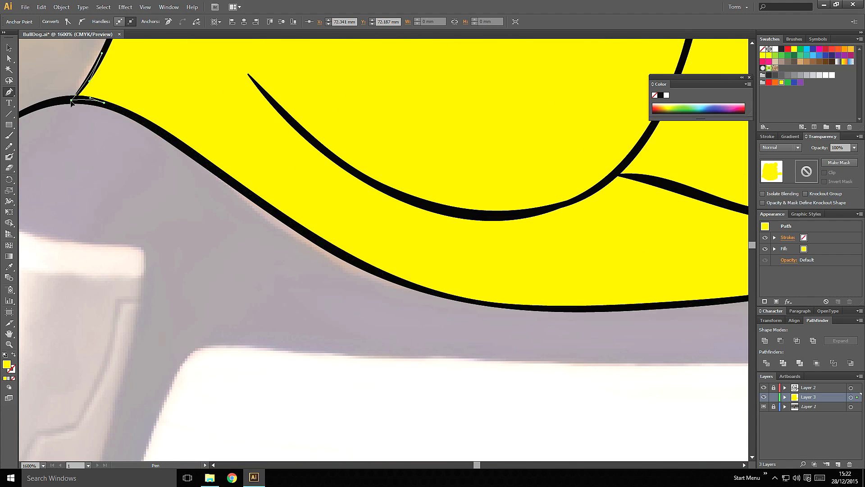
{"action": "key", "text": "ctrl+minus"}
{"action": "key", "text": "ctrl+minus"}
{"action": "key", "text": "ctrl+minus"}
{"action": "key", "text": "ctrl+minus"}
{"action": "left_click_drag", "start_coordinate": [496, 152], "coordinate": [388, 251]}
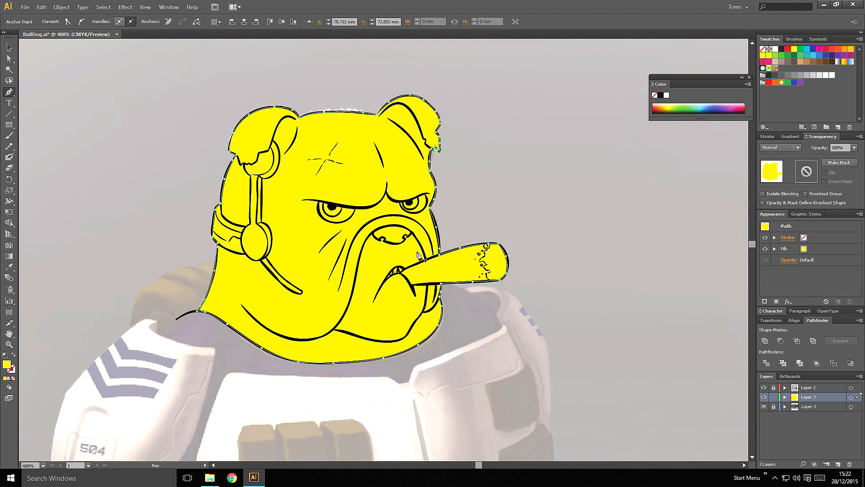
- Inspect how the completed yellow head shape fits beneath the black line art
{"action": "key", "text": "v"}
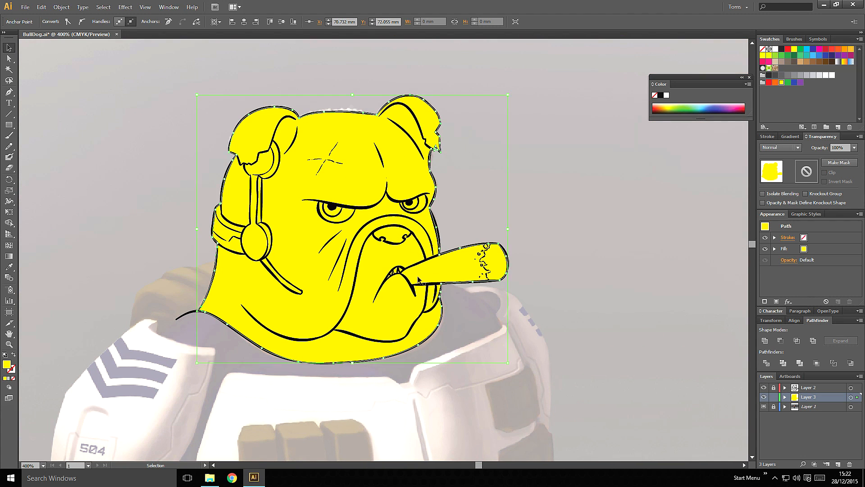
{"action": "left_click", "coordinate": [585, 267]}
{"action": "left_click", "coordinate": [495, 258]}
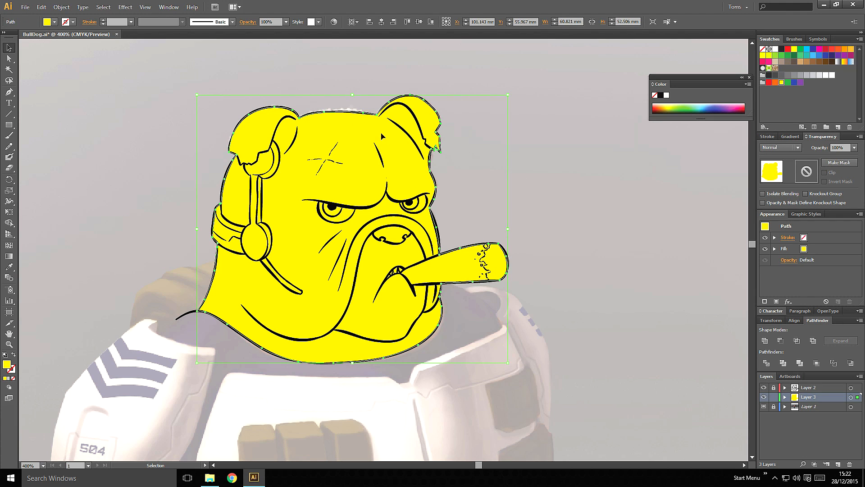
{"action": "left_click", "coordinate": [617, 340]}
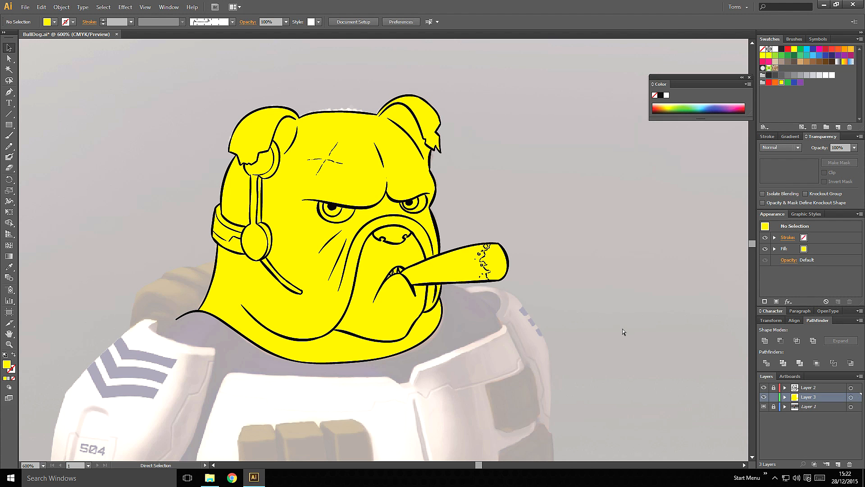
{"action": "key", "text": "ctrl+plus"}
{"action": "key", "text": "ctrl+plus"}
{"action": "left_click_drag", "start_coordinate": [341, 234], "coordinate": [465, 260]}
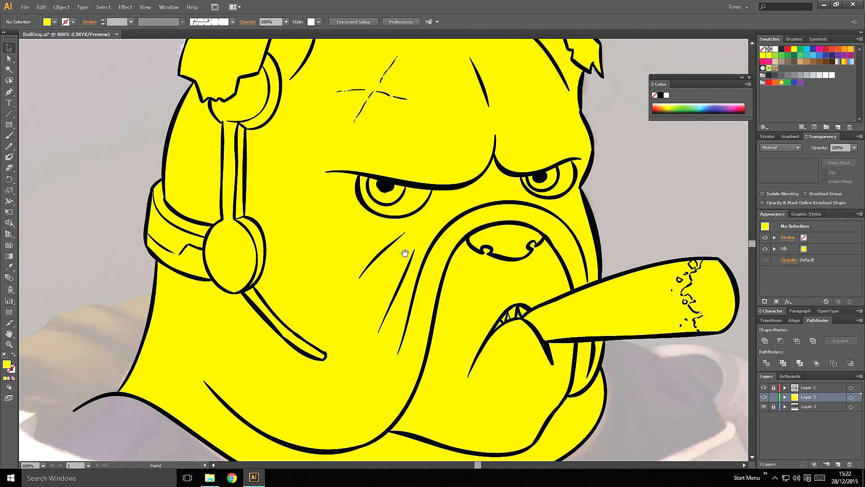
{"action": "left_click_drag", "start_coordinate": [400, 242], "coordinate": [395, 263]}
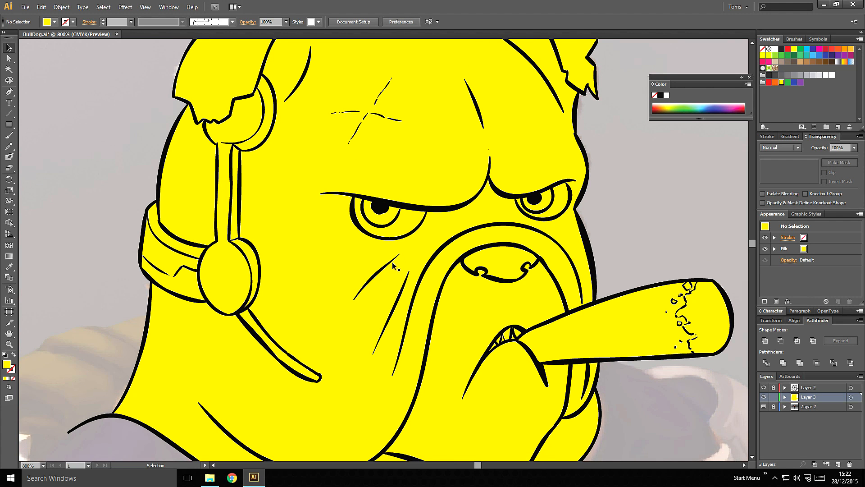
{"action": "key", "text": "ctrl+minus"}
{"action": "key", "text": "ctrl+minus"}
{"action": "key", "text": "ctrl+minus"}
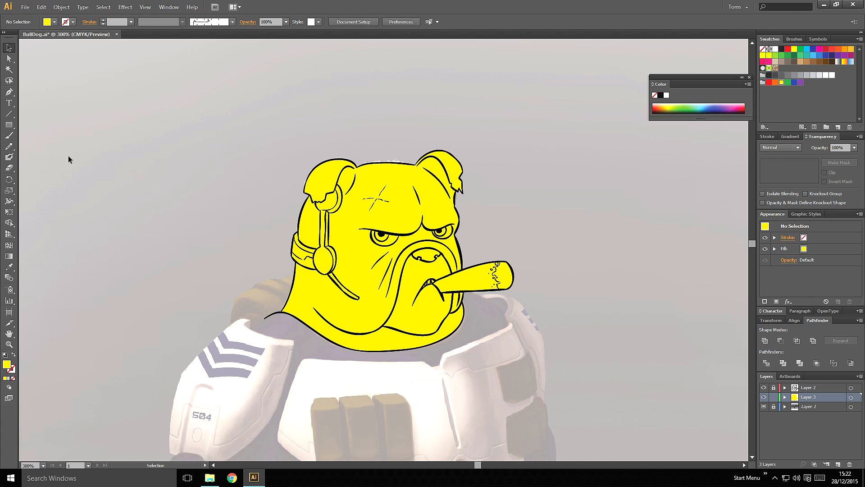
- Draw a rectangle about 75 × 59 mm on Layer 3 that covers the whole head and cigar
{"action": "left_click", "coordinate": [9, 125]}
{"action": "left_click_drag", "start_coordinate": [764, 389], "coordinate": [764, 397]}
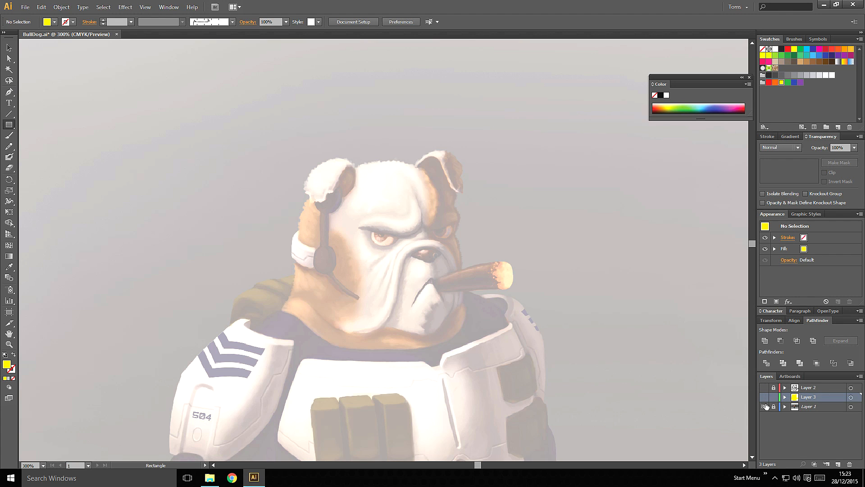
{"action": "left_click", "coordinate": [764, 397]}
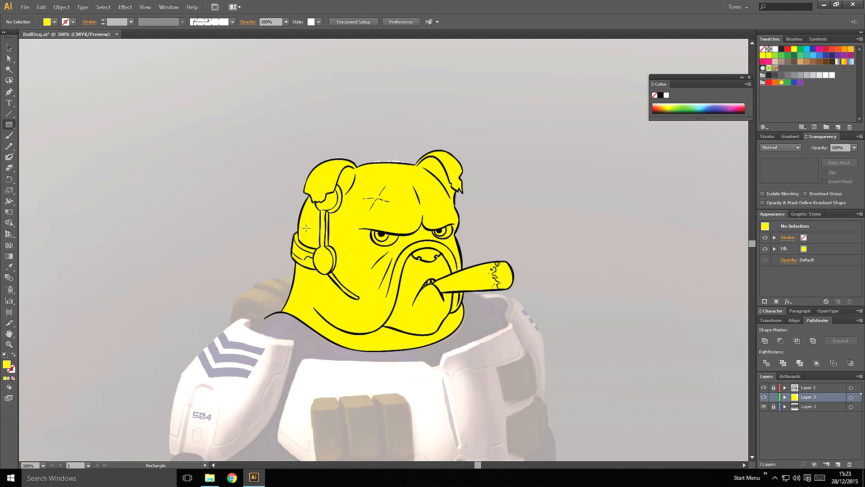
{"action": "left_click_drag", "start_coordinate": [267, 192], "coordinate": [526, 362]}
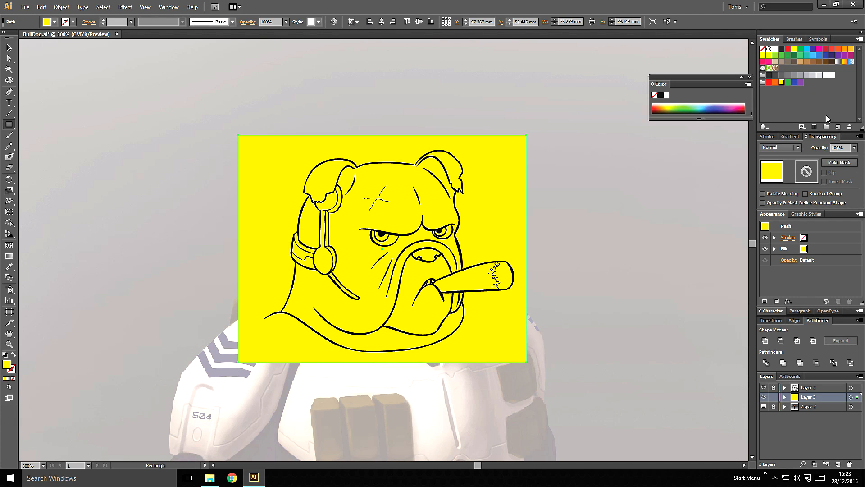
- Begin a new swatch from the rectangle's fill as a global process color in HSB mode
{"action": "left_click", "coordinate": [838, 128]}
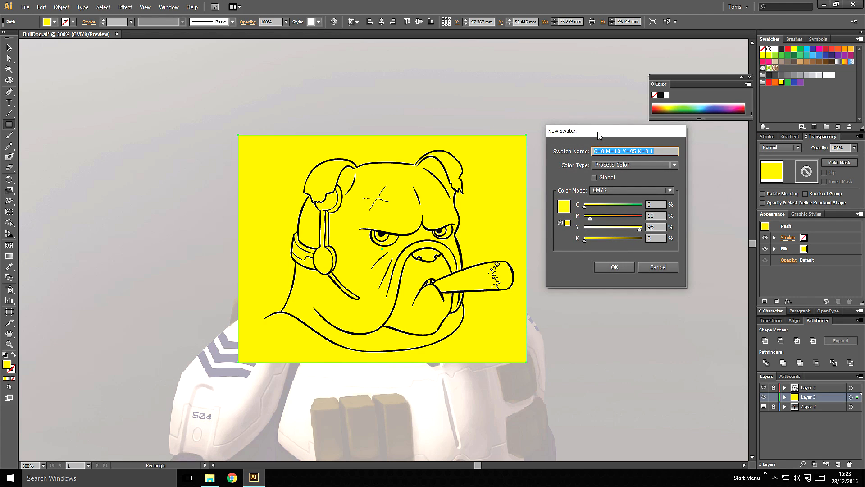
{"action": "left_click_drag", "start_coordinate": [597, 131], "coordinate": [590, 189]}
{"action": "left_click", "coordinate": [604, 229]}
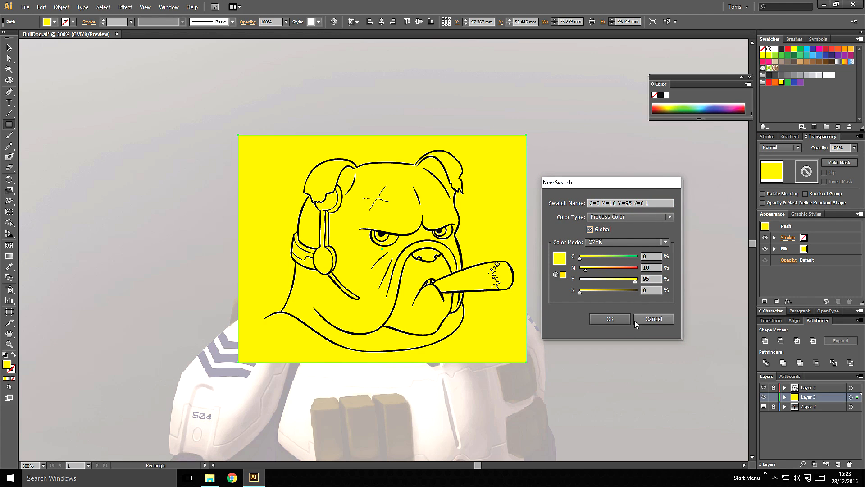
{"action": "left_click", "coordinate": [613, 242]}
{"action": "left_click", "coordinate": [615, 271]}
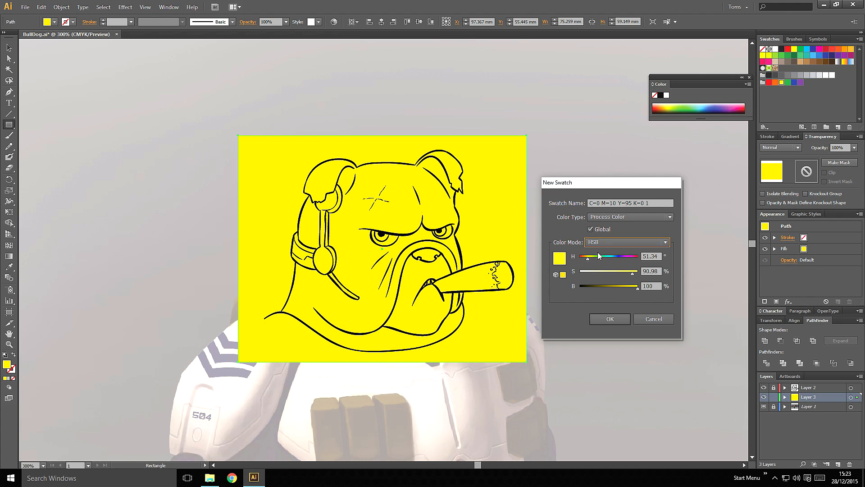
- Lower the swatch's saturation and shift its hue toward orange for a pale peach, and save it as the rectangle's fill
{"action": "left_click", "coordinate": [591, 272]}
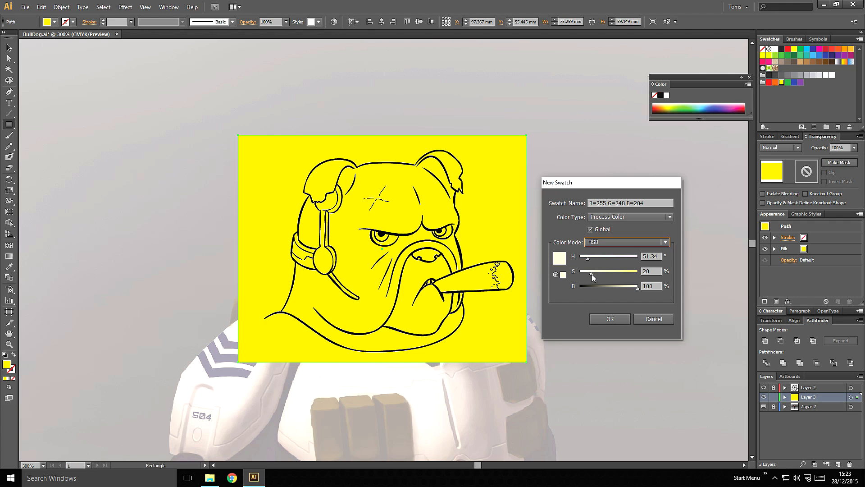
{"action": "left_click_drag", "start_coordinate": [592, 274], "coordinate": [594, 274]}
{"action": "left_click", "coordinate": [586, 259]}
{"action": "left_click_drag", "start_coordinate": [584, 260], "coordinate": [582, 261]}
{"action": "left_click", "coordinate": [608, 319]}
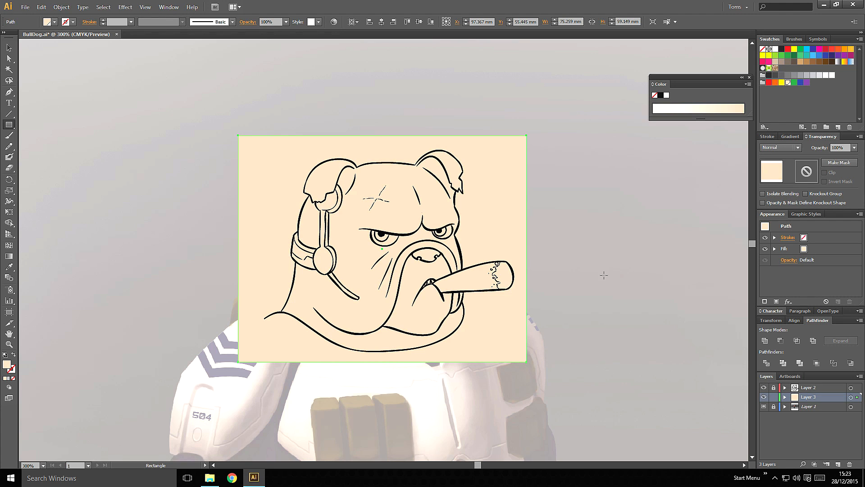
- Send the peach rectangle behind the yellow head shape and clip it to the head with a clipping mask
{"action": "key", "text": "v"}
{"action": "key", "text": "ctrl+shift+bracketleft"}
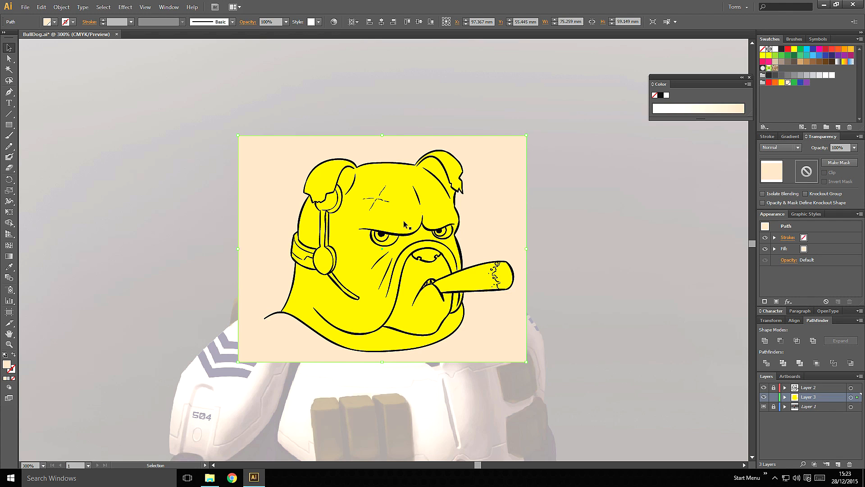
{"action": "left_click", "coordinate": [409, 218], "text": "shift"}
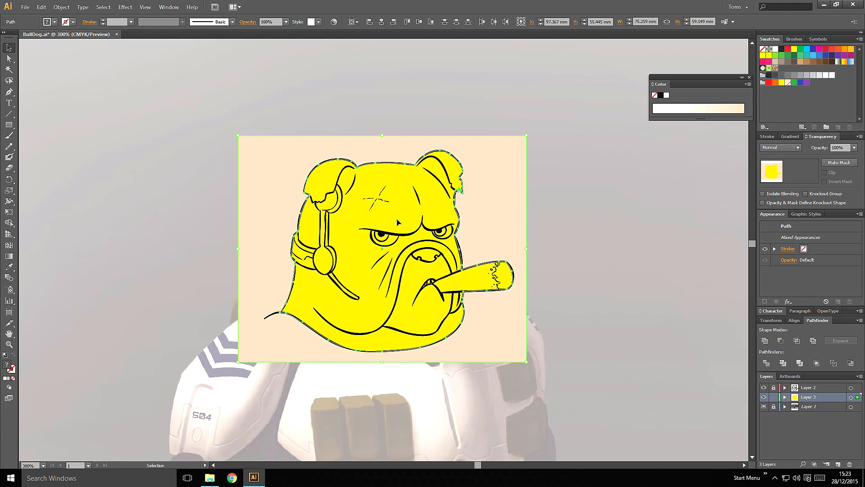
{"action": "left_click", "coordinate": [62, 7]}
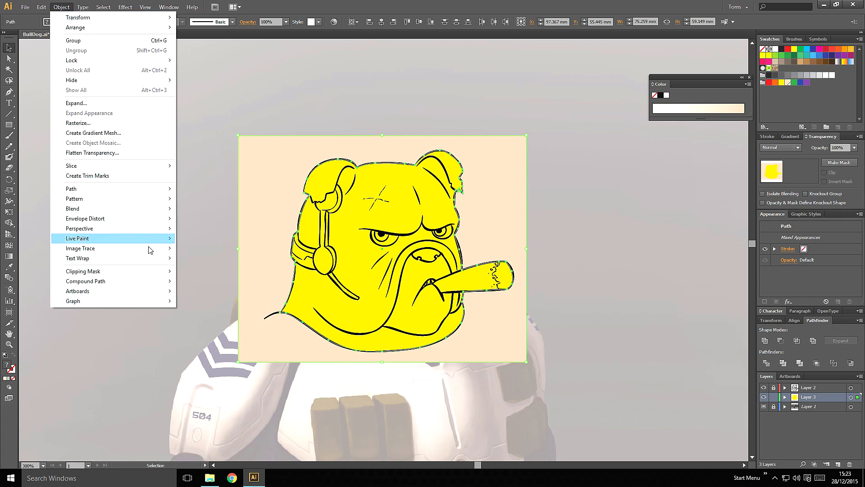
{"action": "mouse_move", "coordinate": [145, 272]}
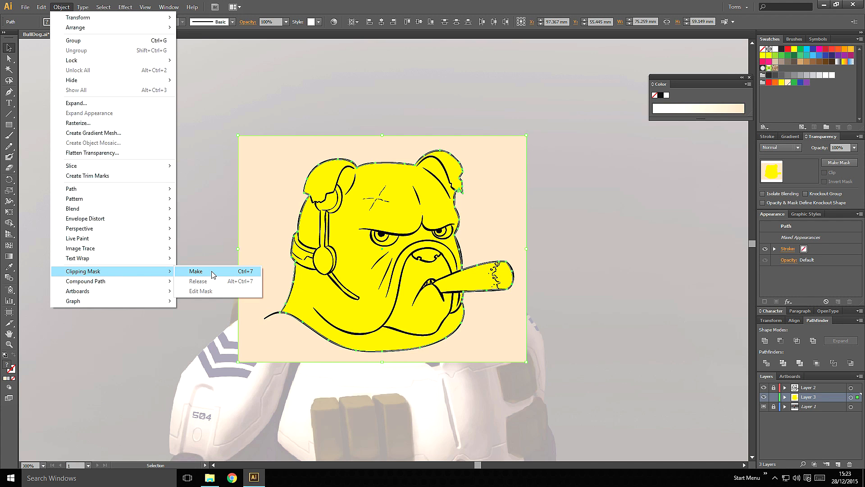
{"action": "left_click", "coordinate": [213, 274]}
{"action": "left_click", "coordinate": [596, 250]}
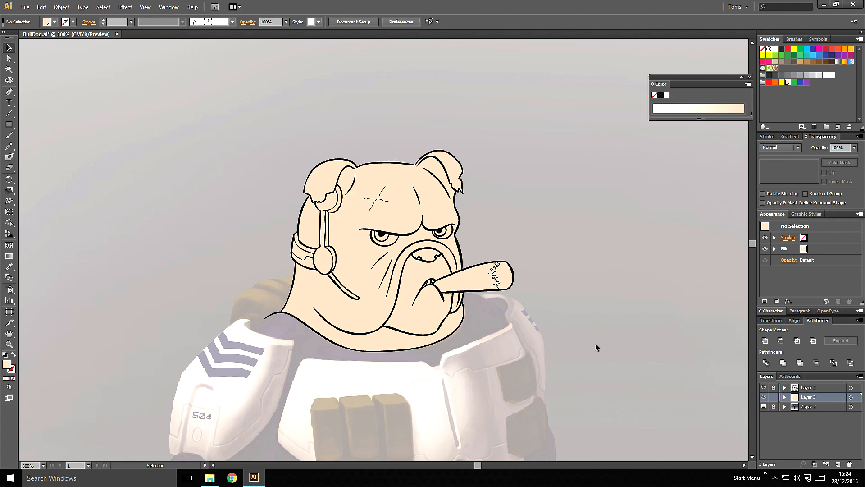
- Expand Layer 3 in the layer list and set the opacity of the whole layer to 50%
{"action": "left_click", "coordinate": [785, 397]}
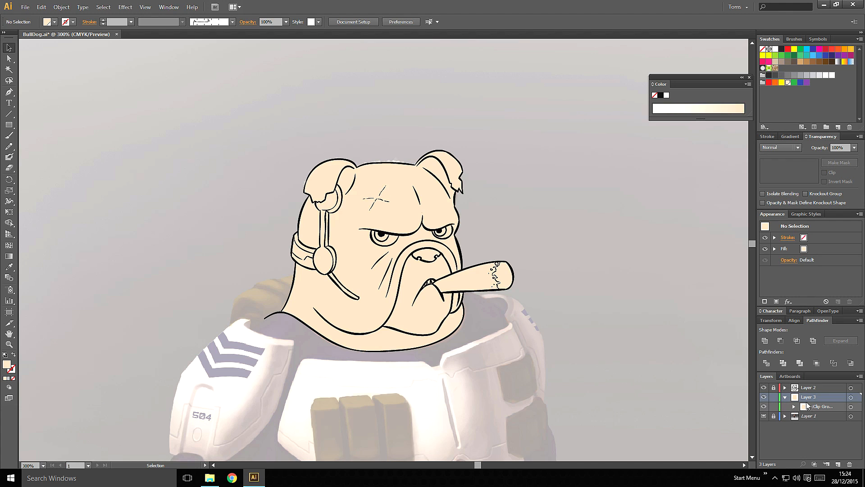
{"action": "left_click", "coordinate": [822, 407]}
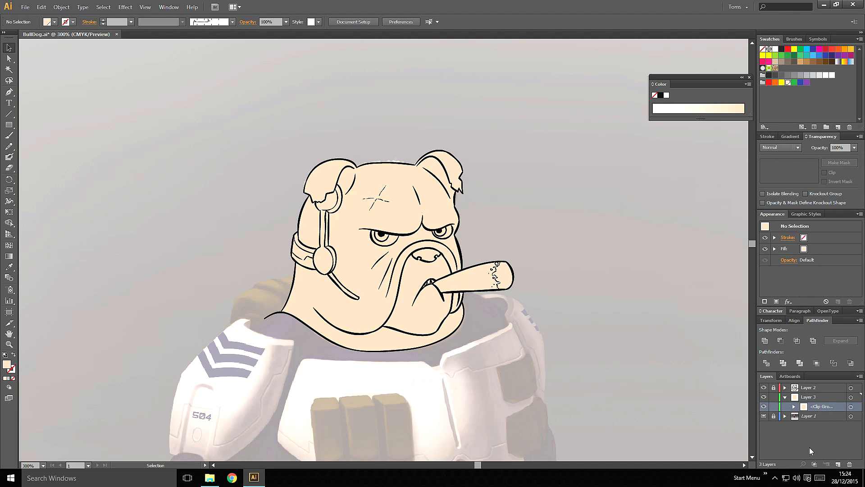
{"action": "left_click", "coordinate": [813, 398]}
{"action": "key", "text": "ctrl+equal"}
{"action": "key", "text": "ctrl+equal"}
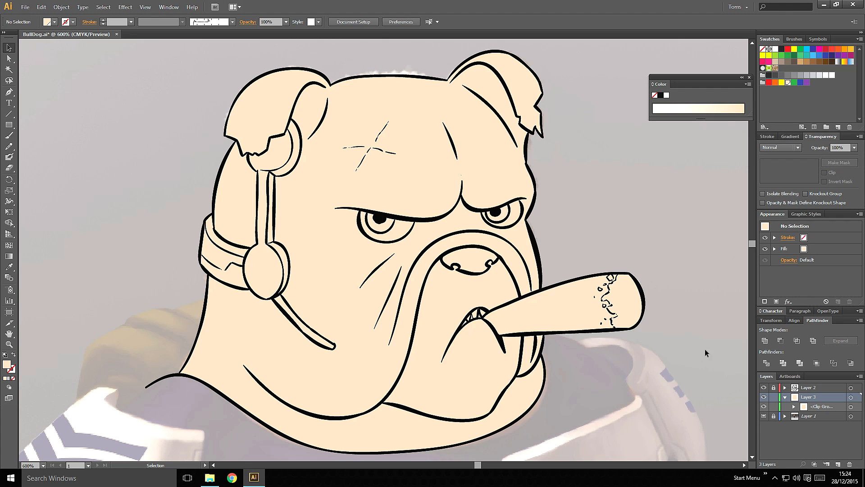
{"action": "left_click", "coordinate": [850, 397]}
{"action": "left_click", "coordinate": [846, 149]}
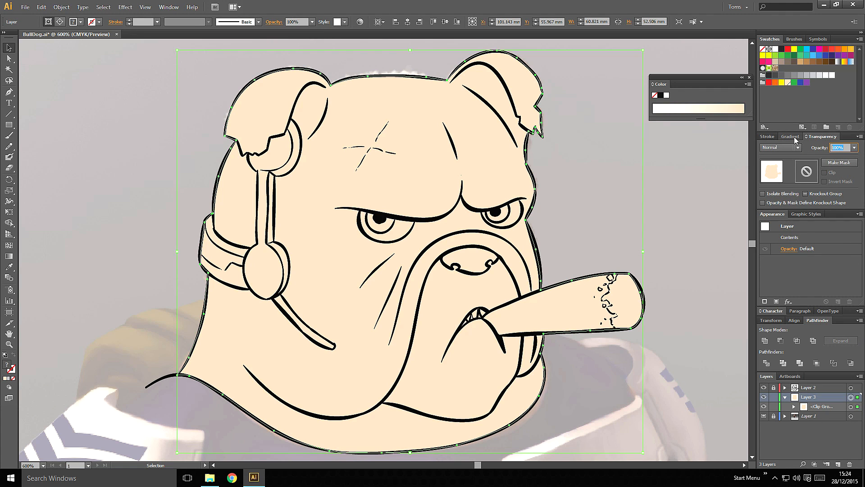
{"action": "type", "text": "50"}
{"action": "key", "text": "Return"}
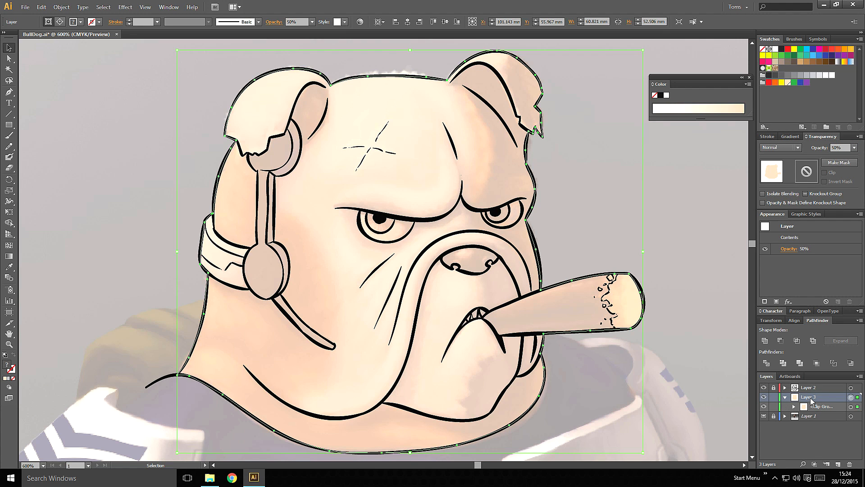
{"action": "left_click", "coordinate": [670, 195]}
- Start a new Pen path at the top of the far ear and trace the inner ear edge to the ear's base
{"action": "key", "text": "p"}
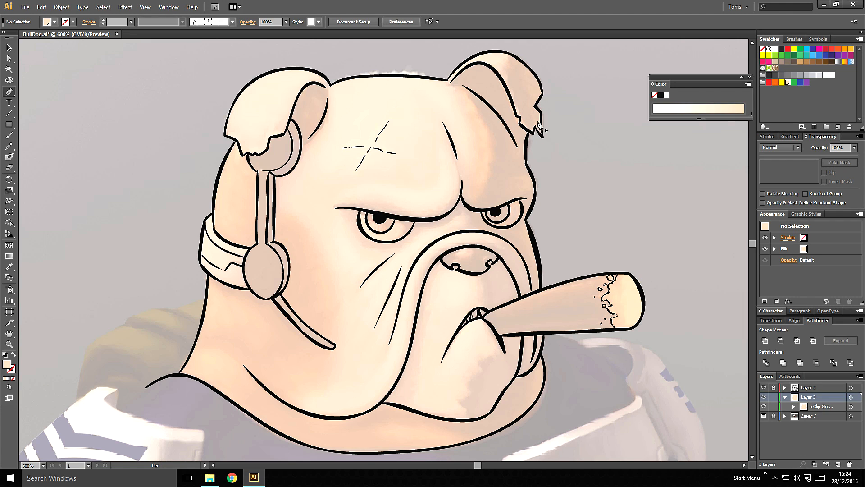
{"action": "left_click", "coordinate": [514, 52]}
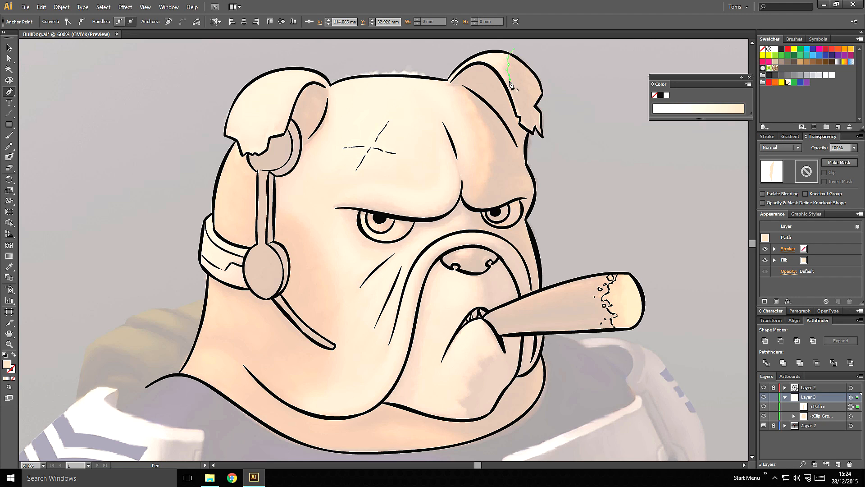
{"action": "left_click", "coordinate": [507, 84]}
{"action": "left_click", "coordinate": [479, 64]}
{"action": "left_click", "coordinate": [464, 69]}
{"action": "left_click", "coordinate": [458, 78]}
{"action": "left_click", "coordinate": [450, 83]}
{"action": "left_click", "coordinate": [463, 91]}
{"action": "left_click", "coordinate": [471, 97]}
{"action": "left_click", "coordinate": [477, 106]}
{"action": "left_click", "coordinate": [477, 113]}
{"action": "left_click", "coordinate": [486, 127]}
{"action": "left_click", "coordinate": [493, 137]}
{"action": "left_click", "coordinate": [489, 152]}
{"action": "key", "text": "ctrl+z"}
{"action": "key", "text": "ctrl+z"}
{"action": "key", "text": "ctrl+z"}
{"action": "key", "text": "ctrl+z"}
{"action": "key", "text": "ctrl+z"}
{"action": "key", "text": "ctrl+z"}
{"action": "key", "text": "ctrl+z"}
{"action": "key", "text": "ctrl+z"}
{"action": "key", "text": "ctrl+z"}
{"action": "key", "text": "ctrl+z"}
{"action": "key", "text": "ctrl+z"}
{"action": "key", "text": "ctrl+z"}
{"action": "key", "text": "ctrl+z"}
- Trace the path along the jagged edge of the tan patch, from the far ear's base down the forehead to the muzzle
{"action": "left_click", "coordinate": [461, 91]}
{"action": "left_click", "coordinate": [472, 111]}
{"action": "left_click", "coordinate": [472, 123]}
{"action": "left_click", "coordinate": [473, 140]}
{"action": "left_click", "coordinate": [477, 147]}
{"action": "left_click", "coordinate": [473, 167]}
{"action": "left_click", "coordinate": [471, 188]}
{"action": "left_click", "coordinate": [469, 206]}
{"action": "left_click", "coordinate": [476, 231]}
- Continue the patch path along the muzzle's outer fold and across the cigar to the far jowl
{"action": "left_click", "coordinate": [490, 236]}
{"action": "left_click", "coordinate": [507, 244]}
{"action": "left_click", "coordinate": [528, 272]}
{"action": "left_click", "coordinate": [530, 280]}
{"action": "left_click", "coordinate": [533, 296]}
{"action": "left_click", "coordinate": [536, 332]}
{"action": "left_click", "coordinate": [532, 359]}
{"action": "left_click", "coordinate": [531, 366]}
{"action": "left_click", "coordinate": [529, 372]}
- Trace the patch path around the bottom of the far jowl and down the far edge of the chin
{"action": "key", "text": "ctrl+plus"}
{"action": "key", "text": "ctrl+plus"}
{"action": "left_click_drag", "start_coordinate": [558, 310], "coordinate": [504, 27]}
{"action": "left_click", "coordinate": [614, 215]}
{"action": "left_click", "coordinate": [603, 219]}
{"action": "left_click", "coordinate": [595, 219]}
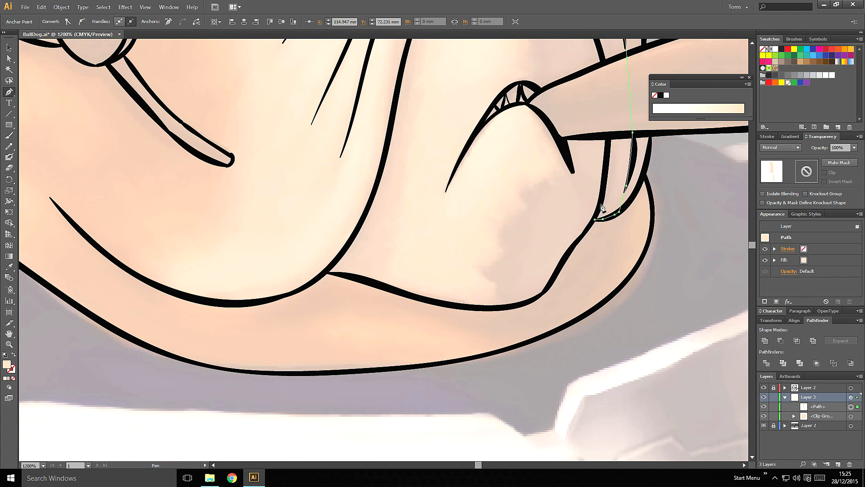
{"action": "left_click_drag", "start_coordinate": [600, 206], "coordinate": [601, 198]}
{"action": "left_click", "coordinate": [588, 230]}
{"action": "left_click", "coordinate": [571, 248]}
{"action": "left_click", "coordinate": [552, 282]}
{"action": "left_click", "coordinate": [541, 296]}
- Follow the lower edge of the chin and near jowl with the patch path
{"action": "left_click", "coordinate": [485, 309]}
{"action": "left_click", "coordinate": [402, 293]}
{"action": "left_click", "coordinate": [347, 276]}
{"action": "left_click", "coordinate": [324, 272]}
{"action": "left_click_drag", "start_coordinate": [316, 293], "coordinate": [438, 257]}
{"action": "left_click", "coordinate": [412, 255]}
{"action": "left_click", "coordinate": [355, 265]}
{"action": "left_click", "coordinate": [273, 247]}
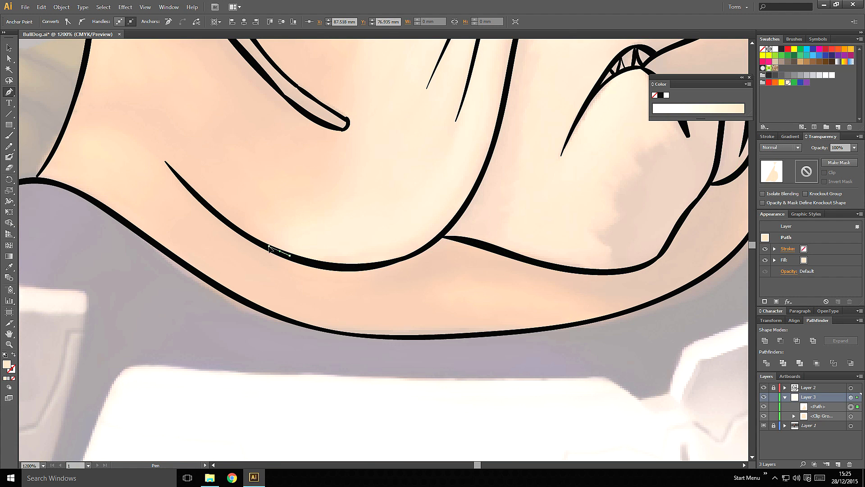
- Trace the patch path up the near cheek along the jagged tan fur boundary to the headset arm
{"action": "left_click", "coordinate": [284, 222]}
{"action": "left_click", "coordinate": [363, 145]}
{"action": "left_click", "coordinate": [371, 124]}
{"action": "key", "text": "ctrl+minus"}
{"action": "key", "text": "ctrl+minus"}
{"action": "key", "text": "ctrl+minus"}
{"action": "left_click", "coordinate": [373, 200]}
{"action": "left_click", "coordinate": [372, 162]}
{"action": "left_click", "coordinate": [349, 137]}
{"action": "left_click", "coordinate": [333, 121]}
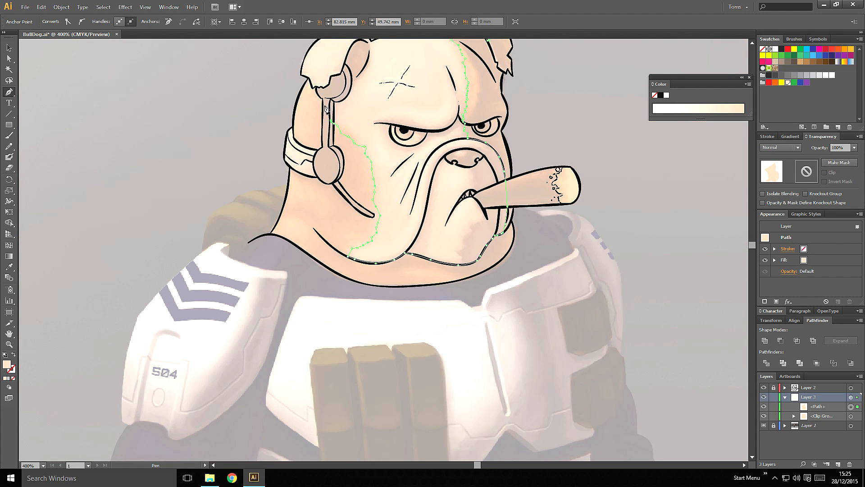
- Continue the patch path past the headset's upper earpiece and around the inside of the near ear
{"action": "left_click", "coordinate": [328, 100]}
{"action": "left_click", "coordinate": [346, 87]}
{"action": "scroll", "coordinate": [363, 72], "scroll_direction": "up", "scroll_amount": 2}
{"action": "left_click", "coordinate": [370, 91]}
{"action": "left_click", "coordinate": [368, 86]}
{"action": "left_click", "coordinate": [359, 82]}
{"action": "left_click", "coordinate": [349, 94]}
- Trace the patch path down the near ear's flap and along its jagged lower edge
{"action": "key", "text": "ctrl+plus"}
{"action": "key", "text": "ctrl+plus"}
{"action": "left_click_drag", "start_coordinate": [348, 96], "coordinate": [440, 235]}
{"action": "left_click", "coordinate": [397, 101]}
{"action": "left_click", "coordinate": [391, 122]}
{"action": "left_click", "coordinate": [368, 144]}
{"action": "left_click", "coordinate": [355, 149]}
{"action": "left_click", "coordinate": [335, 150]}
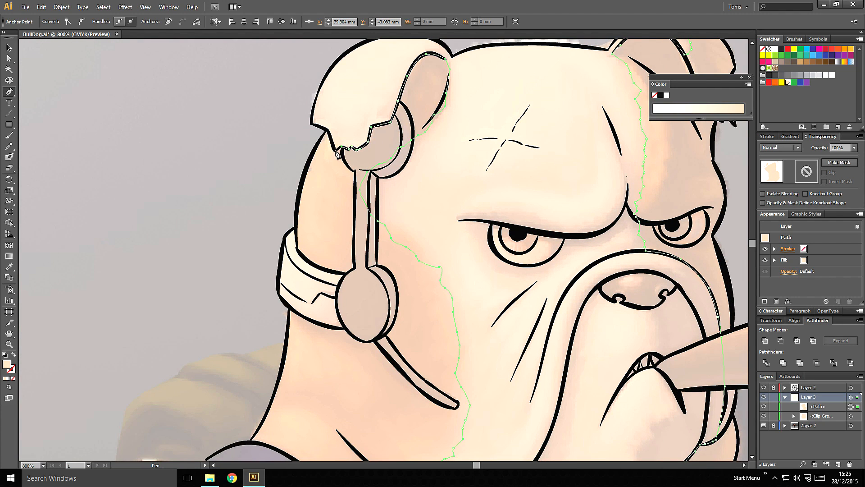
- Run the patch path loosely around the outside of the head and close it at the far ear's top
{"action": "left_click", "coordinate": [328, 131]}
{"action": "left_click", "coordinate": [298, 149]}
{"action": "left_click", "coordinate": [270, 228]}
{"action": "left_click_drag", "start_coordinate": [270, 227], "coordinate": [305, 95]}
{"action": "left_click", "coordinate": [276, 248]}
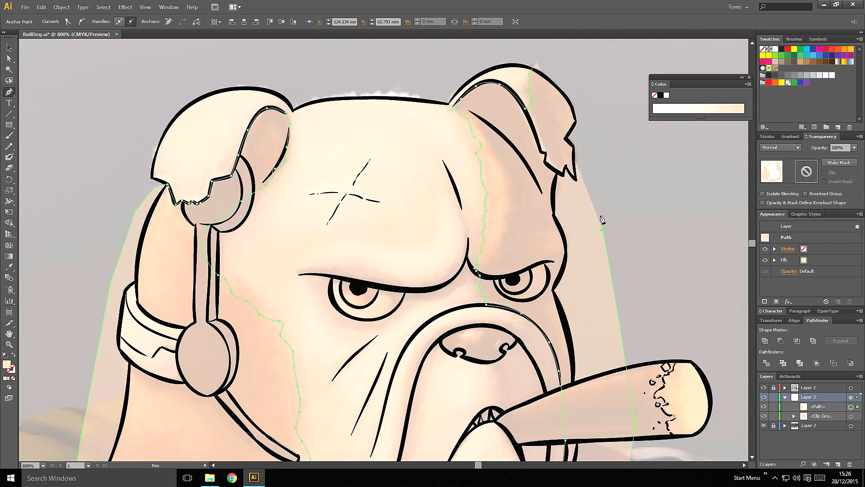
{"action": "left_click", "coordinate": [604, 164]}
{"action": "left_click", "coordinate": [607, 122]}
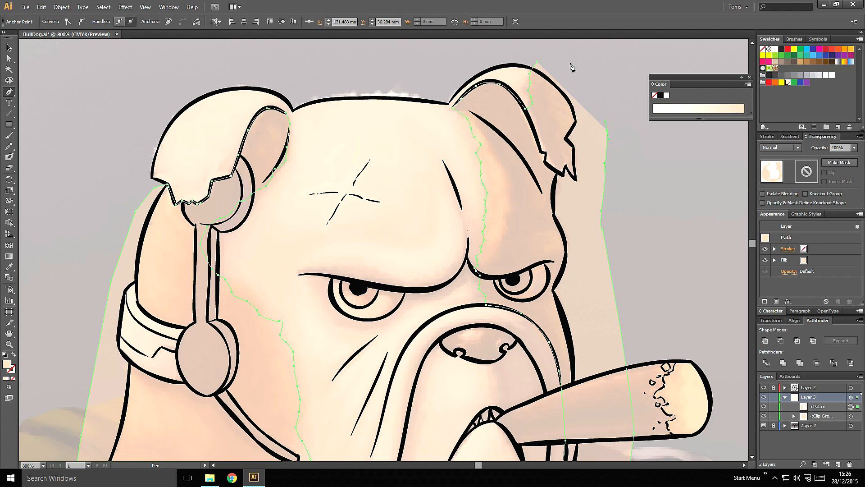
{"action": "left_click_drag", "start_coordinate": [572, 74], "coordinate": [562, 64]}
{"action": "left_click", "coordinate": [538, 62]}
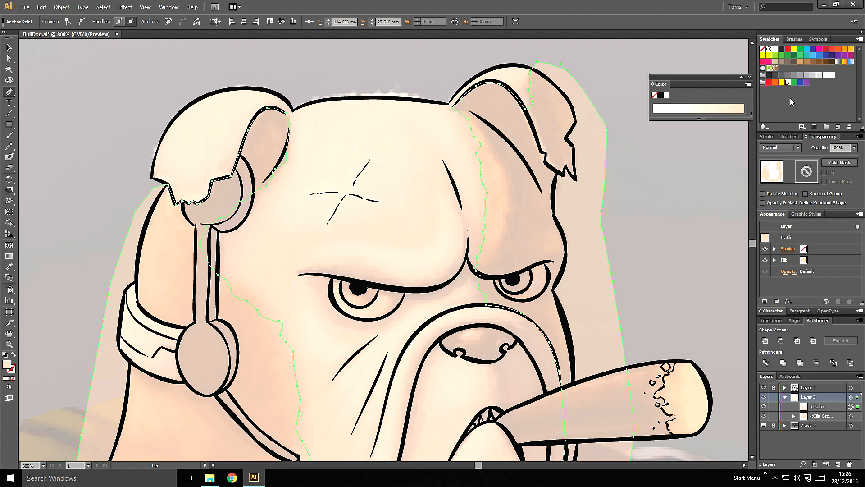
- Fill the patch with a new global orange swatch in HSB: hue 26, saturation 69, brightness 77
{"action": "left_click", "coordinate": [838, 127]}
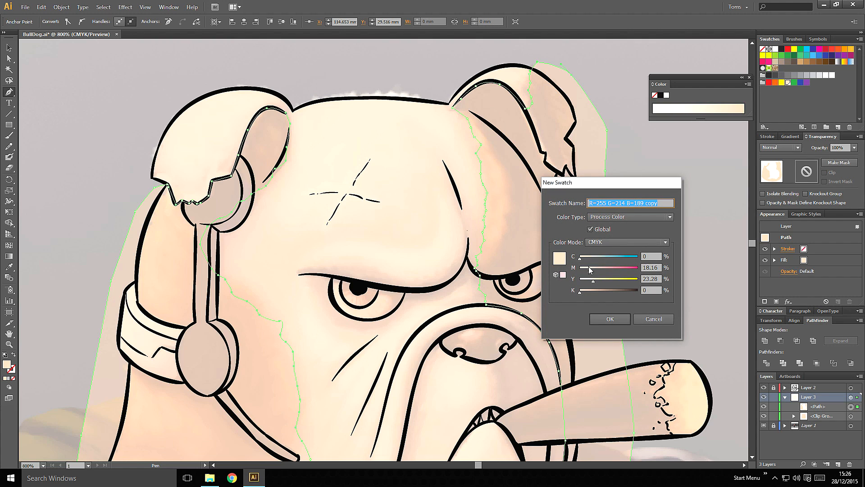
{"action": "left_click", "coordinate": [600, 243]}
{"action": "left_click", "coordinate": [603, 272]}
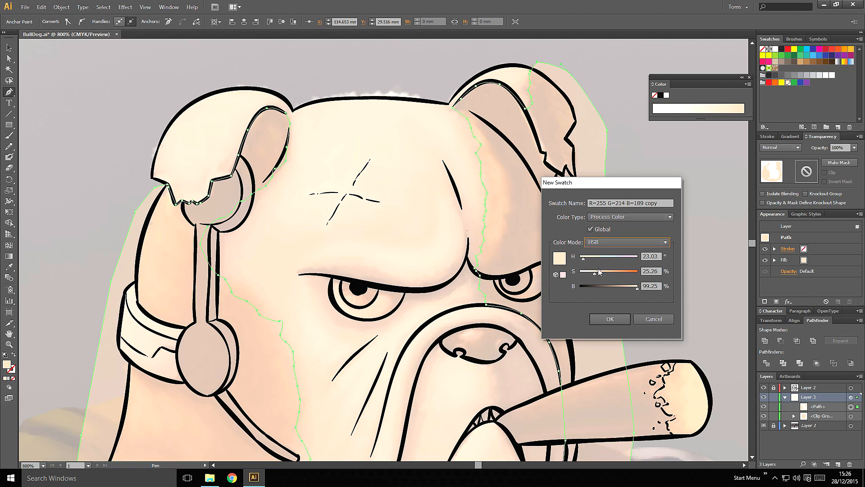
{"action": "mouse_move", "coordinate": [594, 274]}
{"action": "left_mouse_down"}
{"action": "mouse_move", "coordinate": [634, 274]}
{"action": "mouse_move", "coordinate": [583, 263]}
{"action": "left_mouse_up"}
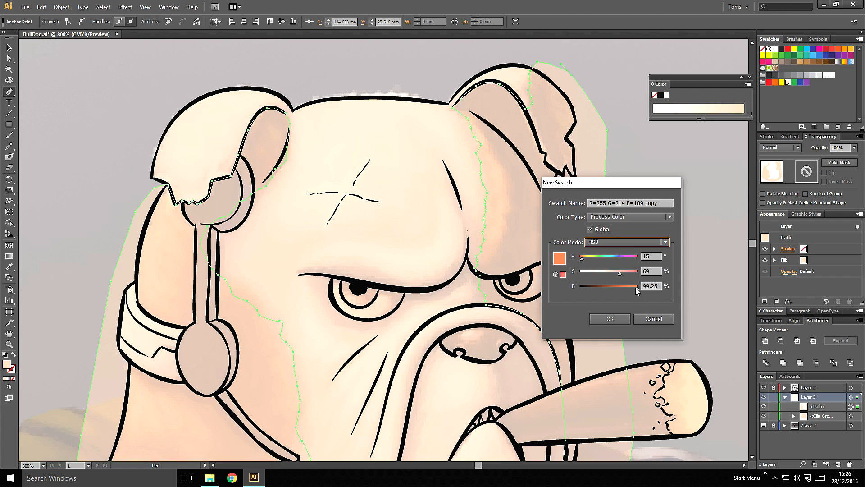
{"action": "left_click_drag", "start_coordinate": [636, 288], "coordinate": [629, 290]}
{"action": "left_click_drag", "start_coordinate": [582, 260], "coordinate": [583, 260]}
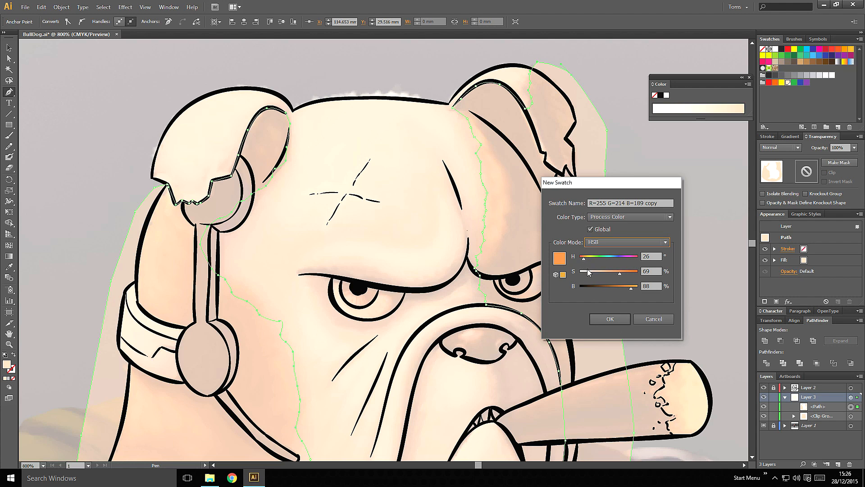
{"action": "left_click", "coordinate": [627, 289]}
{"action": "key", "text": "Return"}
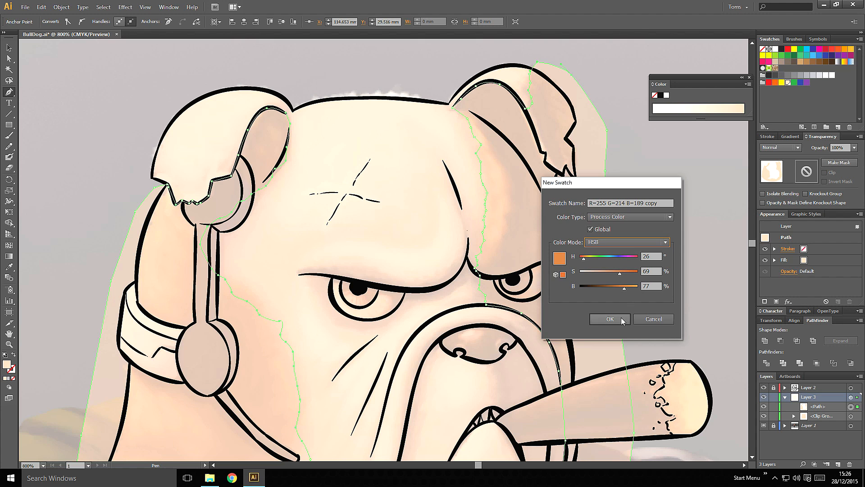
- Deselect the patch, target Layer 3 and set its opacity to 100%
{"action": "key", "text": "ctrl+minus"}
{"action": "key", "text": "ctrl+minus"}
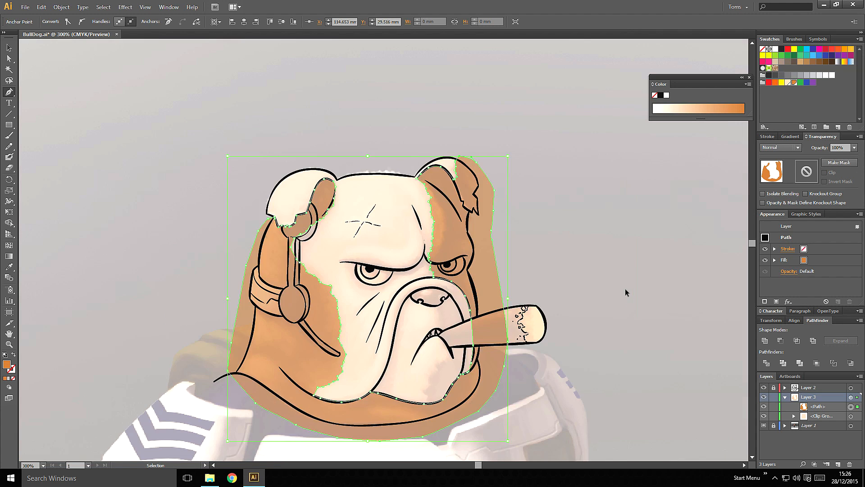
{"action": "key", "text": "v"}
{"action": "left_click", "coordinate": [629, 235]}
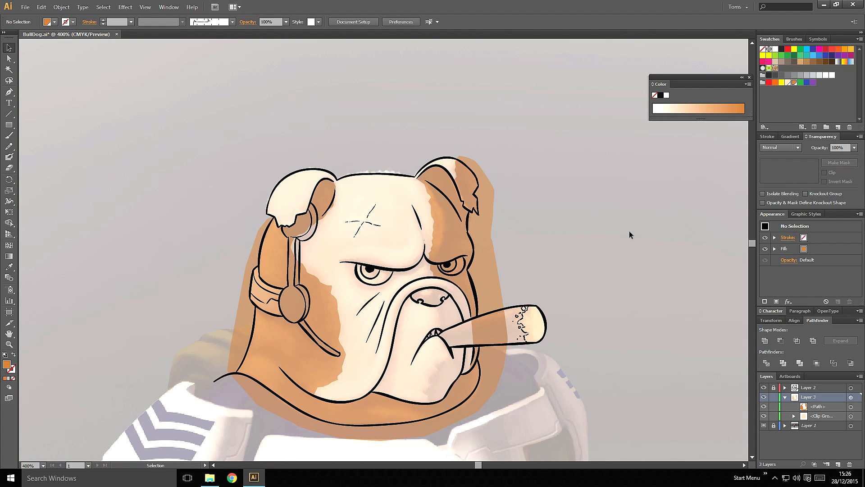
{"action": "left_click", "coordinate": [851, 397]}
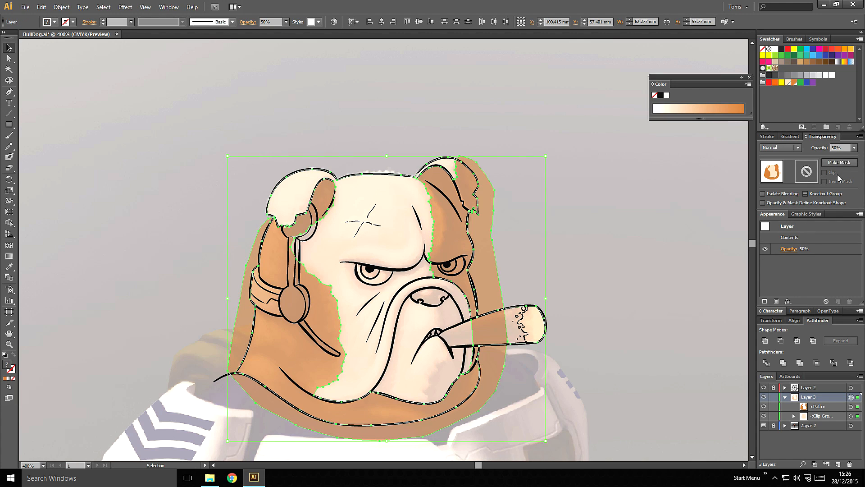
{"action": "left_click", "coordinate": [839, 148]}
{"action": "type", "text": "100"}
{"action": "key", "text": "Return"}
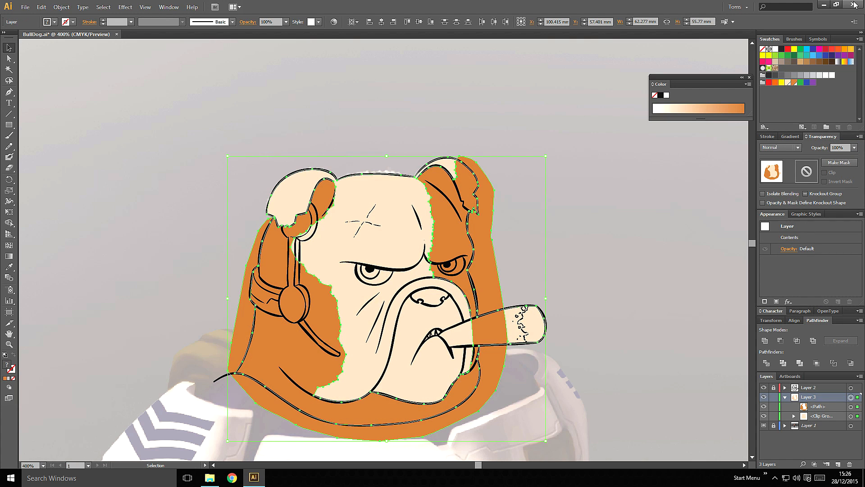
- Move the orange patch path into the clip group so it is masked by the head shape, and deselect everything
{"action": "left_click", "coordinate": [827, 407]}
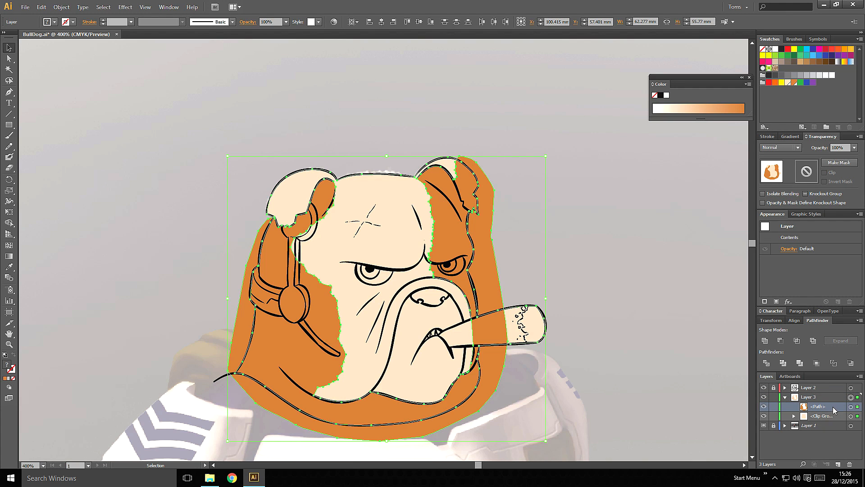
{"action": "left_click_drag", "start_coordinate": [833, 406], "coordinate": [831, 416]}
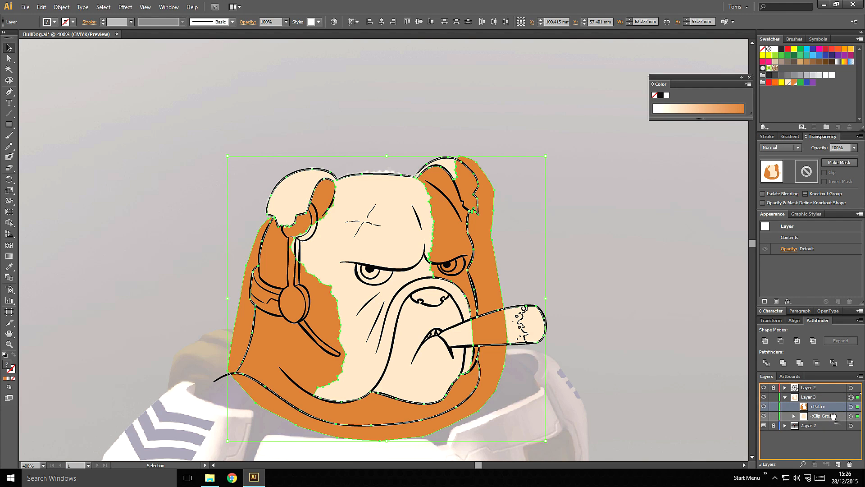
{"action": "left_click", "coordinate": [619, 273]}
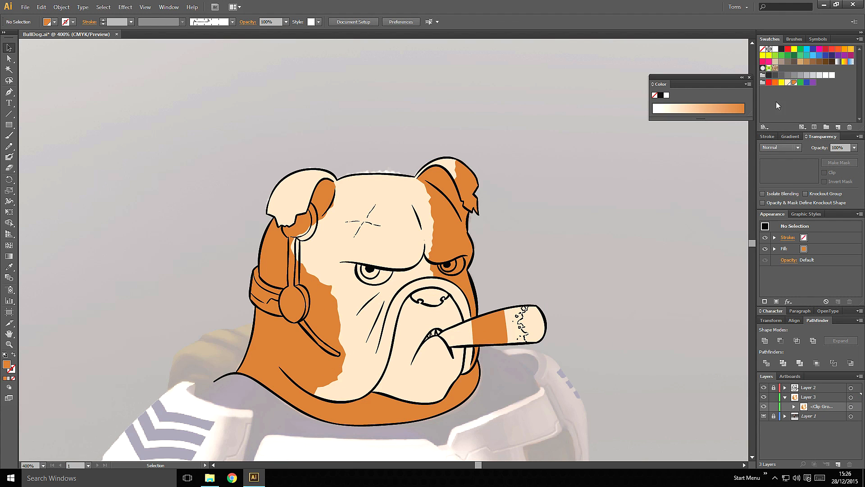
- Edit the orange swatch with preview on, in HSB mode, to saturation 68 and brightness 60
{"action": "double_click", "coordinate": [795, 83]}
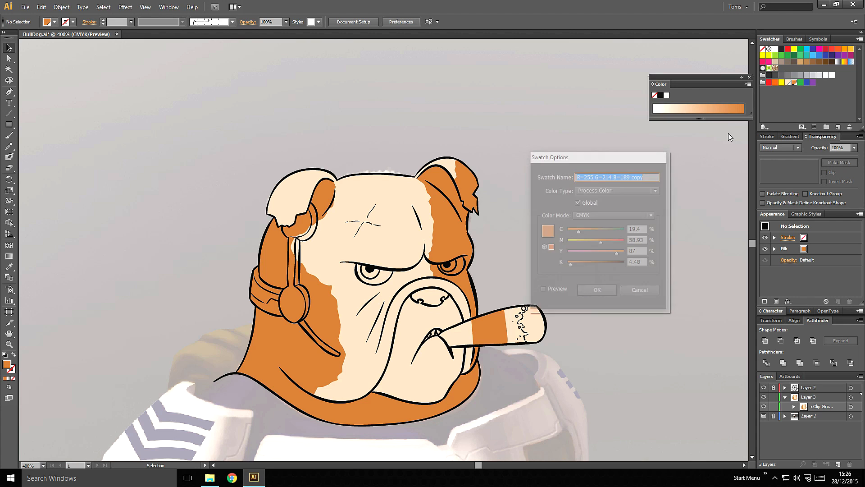
{"action": "left_click_drag", "start_coordinate": [624, 158], "coordinate": [615, 134]}
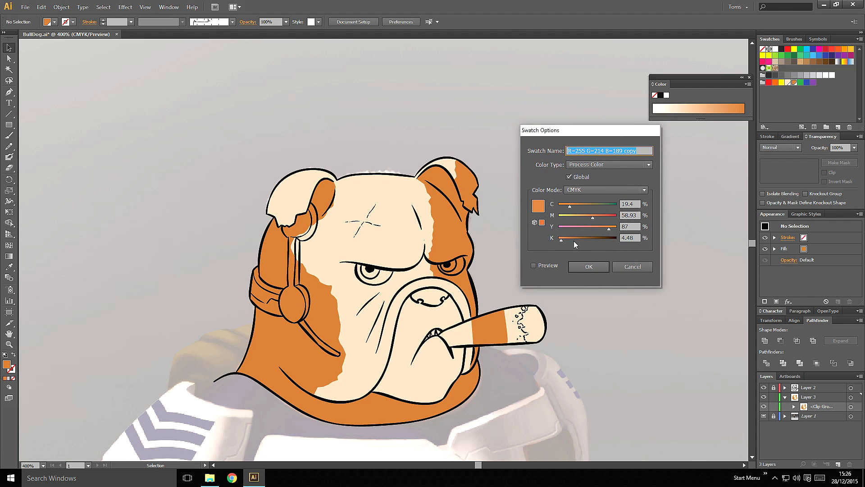
{"action": "left_click", "coordinate": [549, 266]}
{"action": "left_click_drag", "start_coordinate": [562, 240], "coordinate": [598, 223]}
{"action": "left_click", "coordinate": [586, 190]}
{"action": "left_click", "coordinate": [583, 223]}
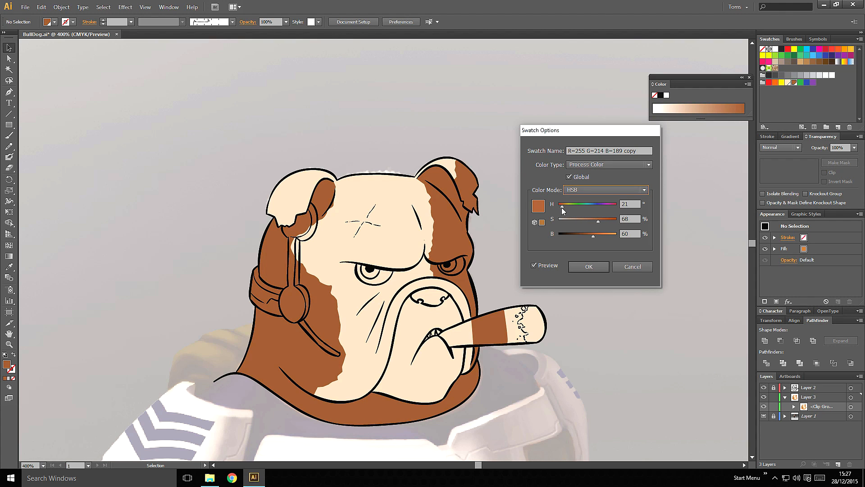
- Set the fur swatch's hue to 27 and apply the swatch changes
{"action": "left_click_drag", "start_coordinate": [563, 208], "coordinate": [565, 208]}
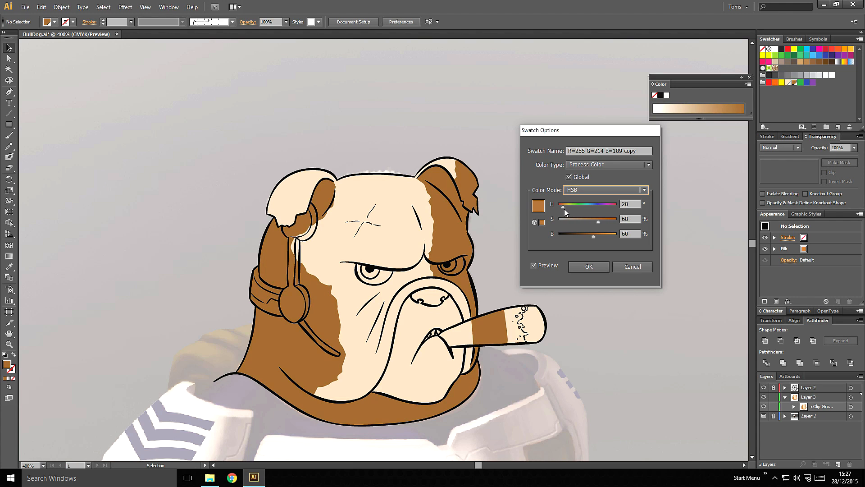
{"action": "left_click", "coordinate": [631, 205]}
{"action": "key", "text": "Up"}
{"action": "key", "text": "Down"}
{"action": "key", "text": "Down"}
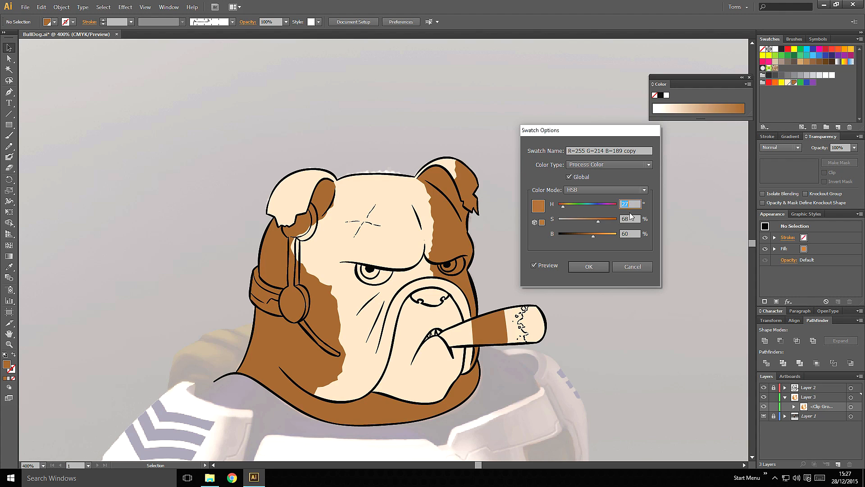
{"action": "left_click", "coordinate": [589, 267]}
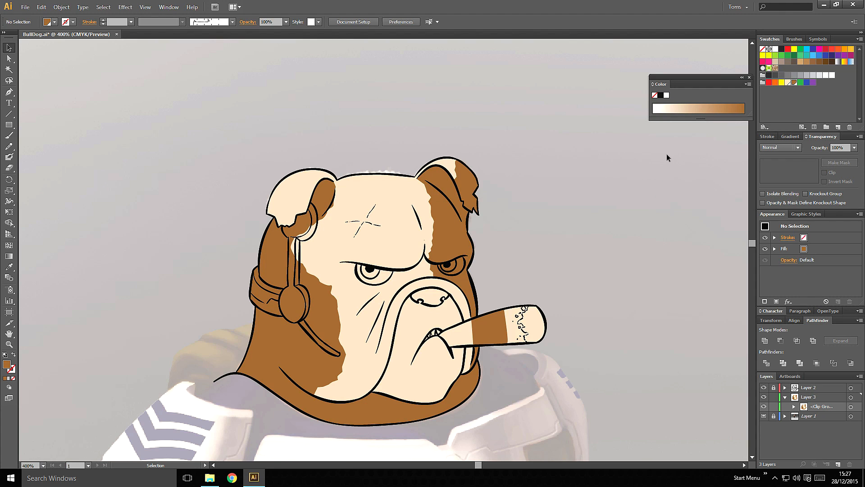
- Group the cream and brown fur swatches into a color group named Color Group 1
{"action": "left_click", "coordinate": [789, 82]}
{"action": "left_click", "coordinate": [828, 127]}
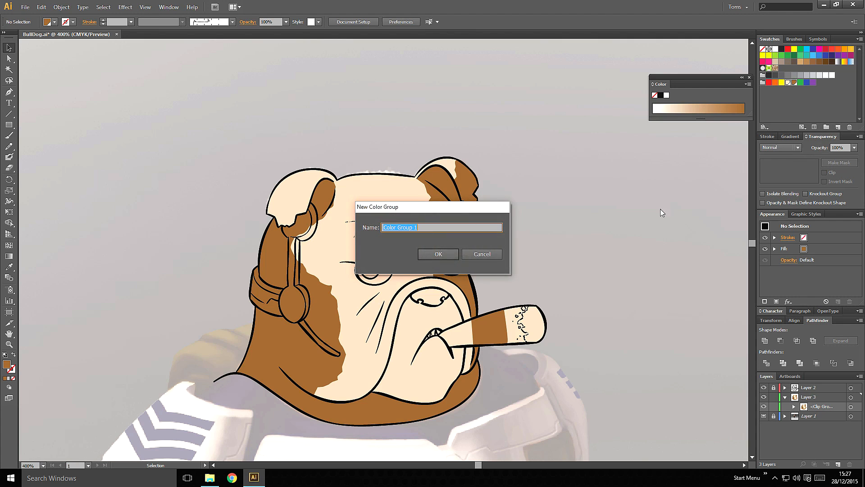
{"action": "left_click", "coordinate": [446, 255]}
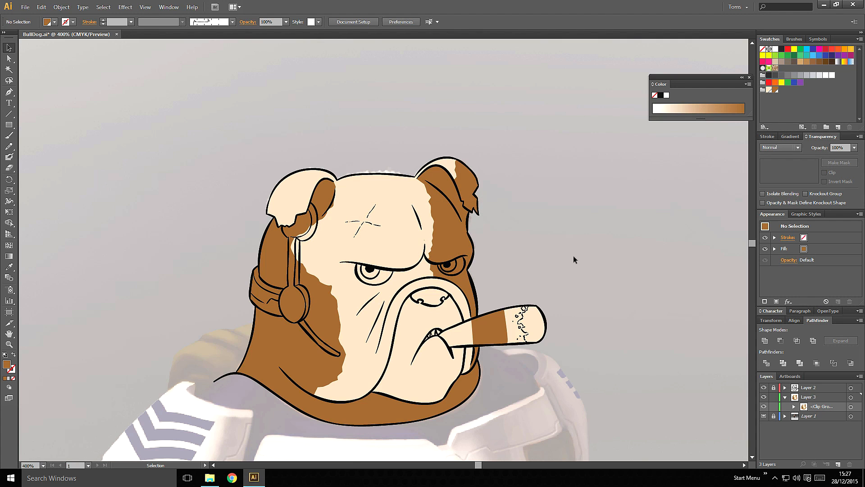
- Trace the inner edge of a thin highlight down the near ear's flap and along its jagged lower edge
{"action": "key", "text": "ctrl+plus"}
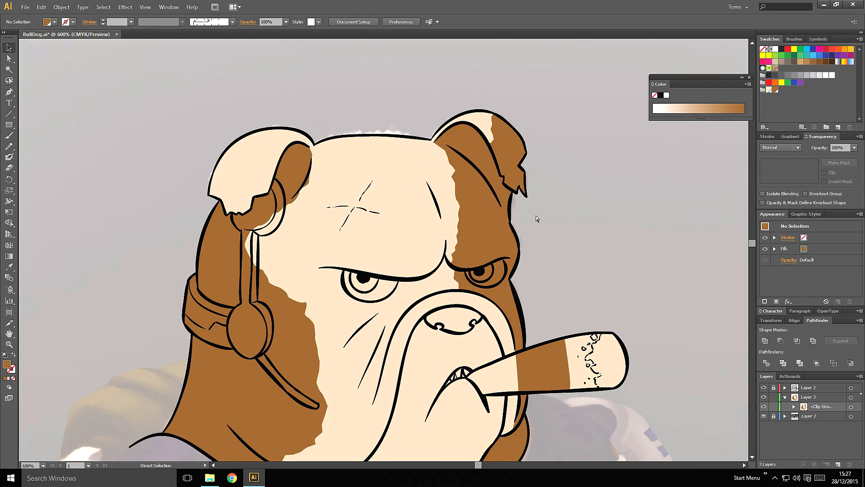
{"action": "key", "text": "space"}
{"action": "left_click_drag", "start_coordinate": [535, 275], "coordinate": [547, 217]}
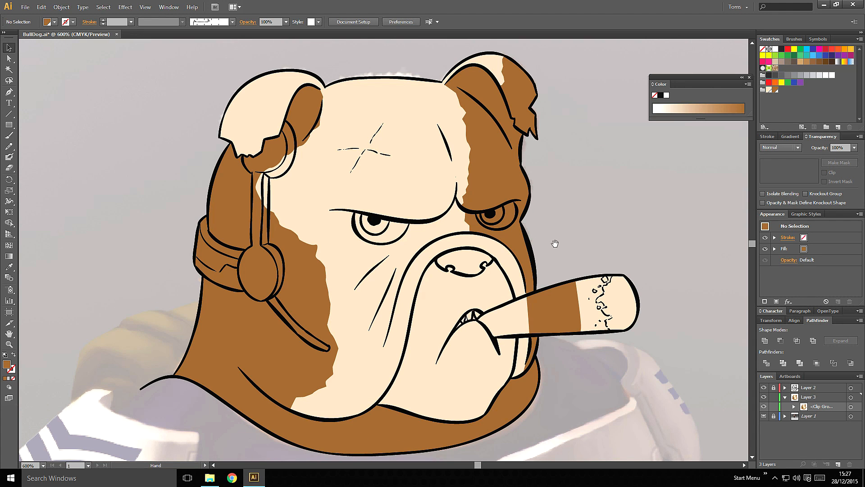
{"action": "left_click_drag", "start_coordinate": [529, 281], "coordinate": [530, 258]}
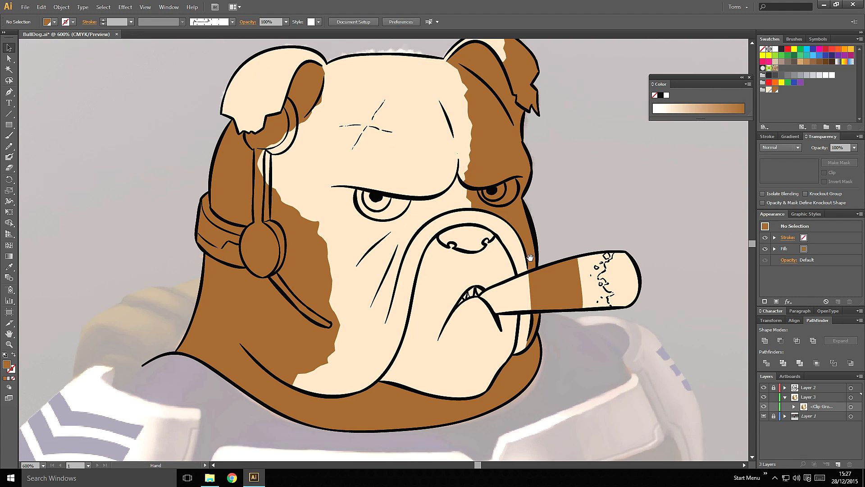
{"action": "key", "text": "ctrl+plus"}
{"action": "key", "text": "p"}
{"action": "key", "text": "space"}
{"action": "left_click_drag", "start_coordinate": [409, 183], "coordinate": [479, 268]}
{"action": "key", "text": "ctrl+plus"}
{"action": "left_click", "coordinate": [326, 94]}
{"action": "left_click", "coordinate": [306, 94]}
{"action": "left_click", "coordinate": [294, 98]}
{"action": "left_click", "coordinate": [268, 140]}
{"action": "left_click", "coordinate": [266, 156]}
{"action": "left_click", "coordinate": [206, 232]}
{"action": "left_click", "coordinate": [197, 226]}
{"action": "left_click", "coordinate": [181, 231]}
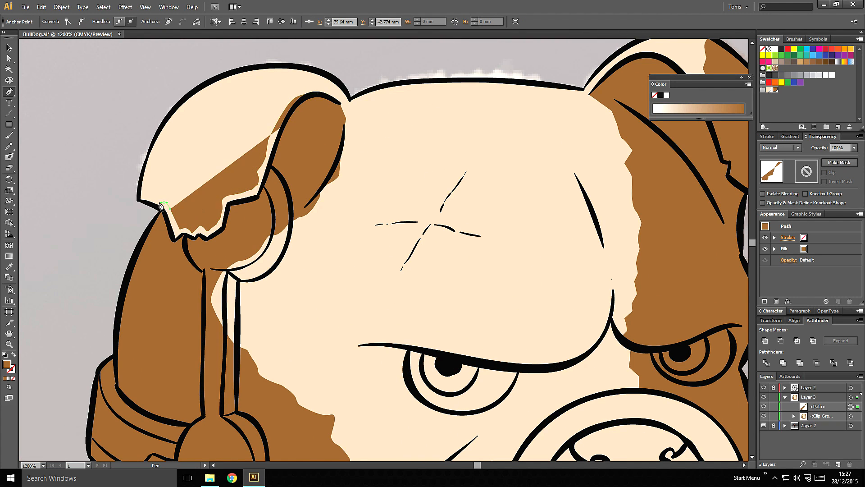
{"action": "left_click", "coordinate": [167, 204]}
{"action": "left_click", "coordinate": [140, 200]}
- Return the highlight path along the near ear's torn outline and close it at the top of the ear opening
{"action": "left_click", "coordinate": [174, 239]}
{"action": "left_click", "coordinate": [206, 239]}
{"action": "left_click_drag", "start_coordinate": [223, 229], "coordinate": [225, 228]}
{"action": "left_click", "coordinate": [228, 211]}
{"action": "left_click", "coordinate": [230, 205]}
{"action": "left_click", "coordinate": [255, 198]}
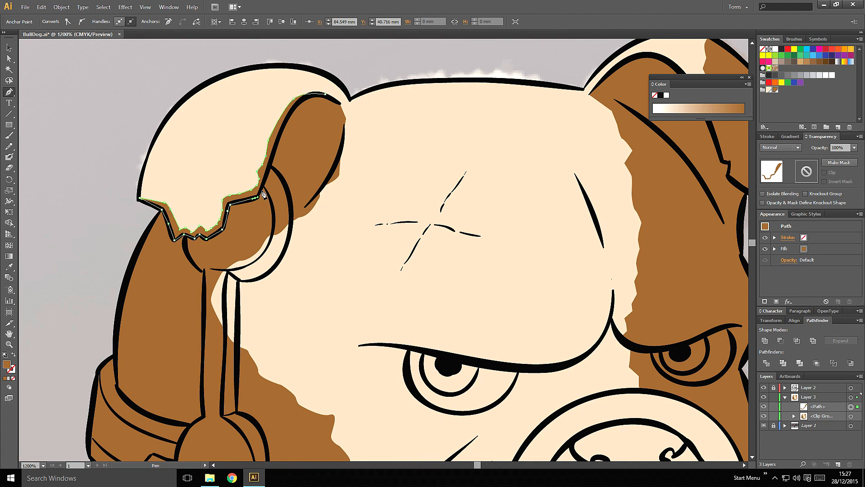
{"action": "left_click", "coordinate": [277, 140]}
{"action": "left_click", "coordinate": [298, 103]}
{"action": "left_click", "coordinate": [326, 94]}
- Apply the cream swatch to the ear highlight and create a paler pinkish swatch from it in HSB mode
{"action": "left_click", "coordinate": [770, 89]}
{"action": "left_click", "coordinate": [838, 127]}
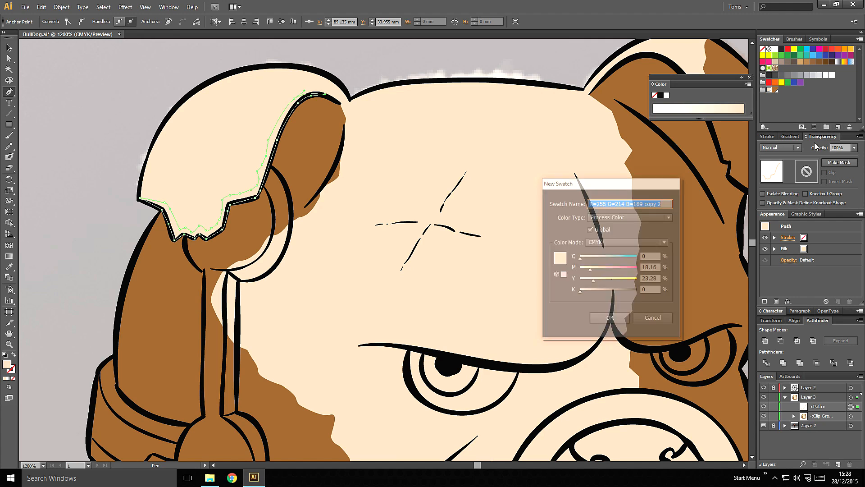
{"action": "left_click", "coordinate": [605, 242]}
{"action": "left_click", "coordinate": [602, 250]}
{"action": "left_click", "coordinate": [609, 317]}
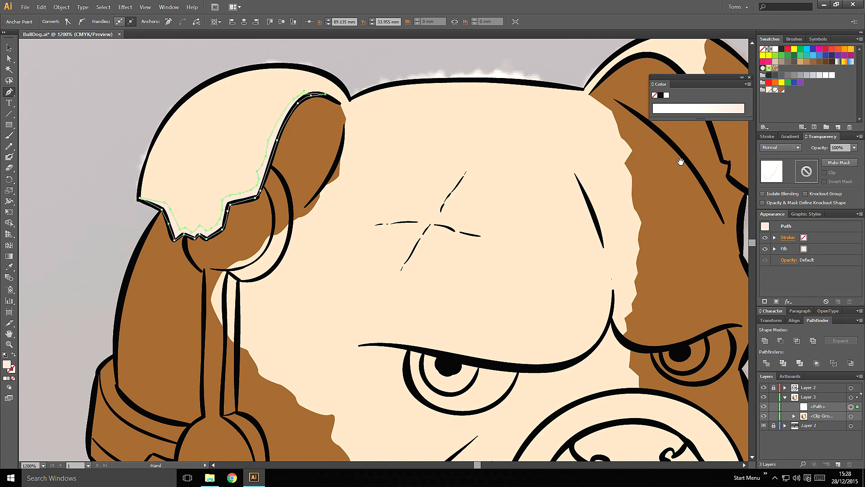
- Trace the upper side of a highlight down the far ear's flap and along its torn edge to the tip
{"action": "left_click_drag", "start_coordinate": [704, 118], "coordinate": [542, 154]}
{"action": "left_click", "coordinate": [533, 125]}
{"action": "left_click", "coordinate": [551, 153]}
{"action": "left_click", "coordinate": [566, 194]}
{"action": "left_click", "coordinate": [574, 196]}
{"action": "left_click", "coordinate": [573, 211]}
{"action": "left_click", "coordinate": [590, 221]}
{"action": "left_click", "coordinate": [597, 211]}
{"action": "left_click", "coordinate": [612, 237]}
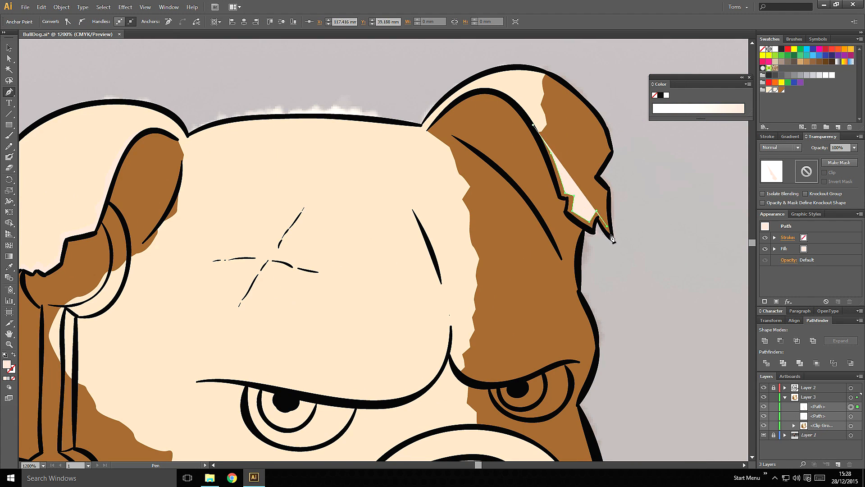
- Trace the highlight path back along the far ear's torn outline and close it
{"action": "left_click", "coordinate": [598, 219]}
{"action": "left_click", "coordinate": [593, 232]}
{"action": "left_click", "coordinate": [572, 219]}
{"action": "left_click", "coordinate": [565, 212]}
{"action": "left_click", "coordinate": [567, 199]}
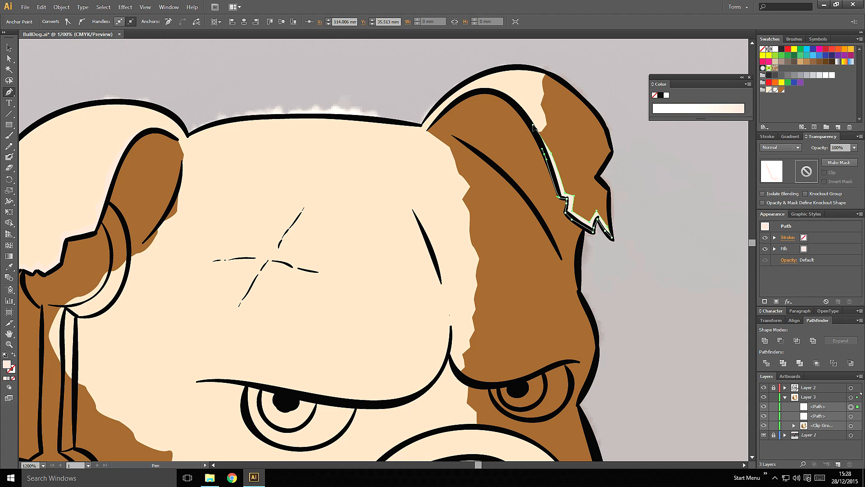
{"action": "left_click", "coordinate": [533, 125]}
- Draw a small highlight patch over the notch on the far ear's outer edge
{"action": "left_click", "coordinate": [612, 152]}
{"action": "left_click", "coordinate": [592, 178]}
{"action": "left_click", "coordinate": [609, 191]}
{"action": "left_click", "coordinate": [621, 160]}
- Draw a closed pale shape filling the near eye below the brow line
{"action": "left_click_drag", "start_coordinate": [374, 356], "coordinate": [460, 204]}
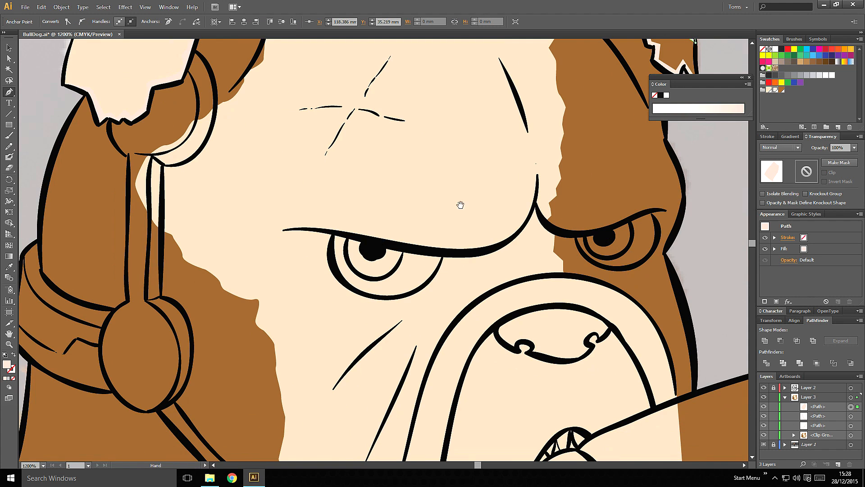
{"action": "left_click", "coordinate": [333, 234]}
{"action": "left_click_drag", "start_coordinate": [332, 261], "coordinate": [374, 298]}
{"action": "left_click_drag", "start_coordinate": [405, 294], "coordinate": [438, 269]}
{"action": "left_click_drag", "start_coordinate": [439, 265], "coordinate": [441, 260]}
{"action": "left_click", "coordinate": [444, 252]}
{"action": "left_click", "coordinate": [334, 233]}
- Draw a closed pale shape filling the far eye below its brow line
{"action": "mouse_move", "coordinate": [541, 243]}
{"action": "left_mouse_down"}
{"action": "mouse_move", "coordinate": [425, 250]}
{"action": "mouse_move", "coordinate": [521, 275]}
{"action": "left_mouse_up"}
{"action": "left_click", "coordinate": [460, 242]}
{"action": "left_click_drag", "start_coordinate": [534, 262], "coordinate": [542, 230]}
{"action": "left_click", "coordinate": [534, 219]}
{"action": "left_click", "coordinate": [460, 242]}
- Begin a pale shape on the forehead scar, tracing its near-side arm and down to the lower arm's tip
{"action": "left_click_drag", "start_coordinate": [345, 146], "coordinate": [515, 256]}
{"action": "left_click", "coordinate": [351, 225]}
{"action": "left_click", "coordinate": [366, 224]}
{"action": "left_click", "coordinate": [381, 222]}
{"action": "left_click", "coordinate": [398, 222]}
{"action": "left_click", "coordinate": [392, 237]}
{"action": "left_click", "coordinate": [383, 255]}
{"action": "left_click", "coordinate": [379, 270]}
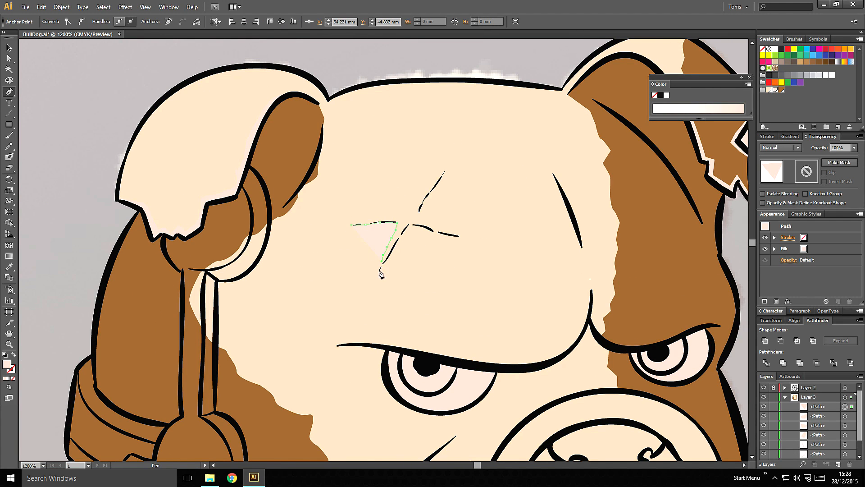
- Trace the remaining arms of the forehead scar and close the pale shape at the near arm's tip
{"action": "left_click", "coordinate": [392, 251]}
{"action": "left_click", "coordinate": [399, 237]}
{"action": "left_click", "coordinate": [408, 225]}
{"action": "left_click", "coordinate": [434, 232]}
{"action": "left_click", "coordinate": [459, 237]}
{"action": "left_click", "coordinate": [422, 216]}
{"action": "left_click", "coordinate": [432, 197]}
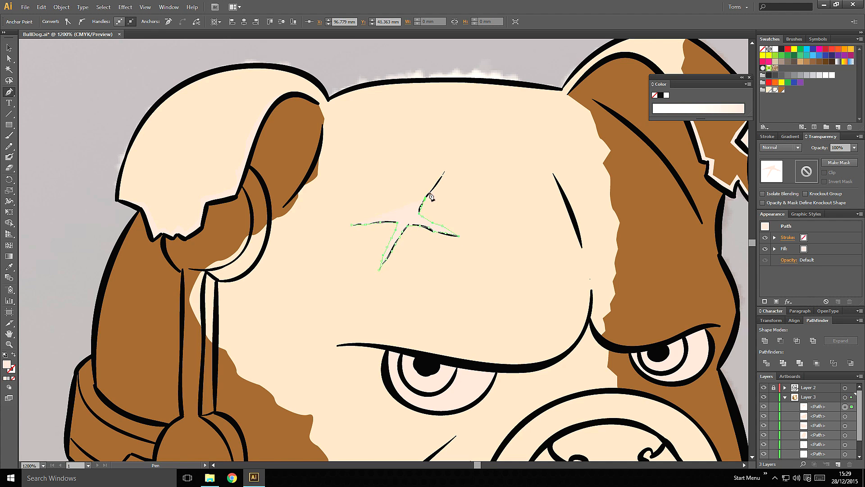
{"action": "left_click", "coordinate": [444, 172]}
{"action": "left_click", "coordinate": [407, 212]}
{"action": "left_click", "coordinate": [373, 221]}
{"action": "left_click", "coordinate": [352, 224]}
- Begin a pale shape on the cigar, tracing from the mouth end along its upper edge
{"action": "left_click_drag", "start_coordinate": [444, 329], "coordinate": [389, 213]}
{"action": "key", "text": "ctrl+minus"}
{"action": "key", "text": "ctrl+minus"}
{"action": "left_click_drag", "start_coordinate": [427, 238], "coordinate": [413, 191]}
{"action": "key", "text": "ctrl+plus"}
{"action": "key", "text": "ctrl+plus"}
{"action": "left_click", "coordinate": [473, 303]}
{"action": "left_click_drag", "start_coordinate": [491, 342], "coordinate": [508, 257]}
{"action": "left_click_drag", "start_coordinate": [518, 256], "coordinate": [397, 253]}
{"action": "left_click", "coordinate": [536, 264]}
{"action": "left_click", "coordinate": [528, 231]}
- Carry the cigar shape around its burning end and back along the lower edge to close it at the mouth
{"action": "left_click", "coordinate": [727, 189]}
{"action": "left_click", "coordinate": [743, 246]}
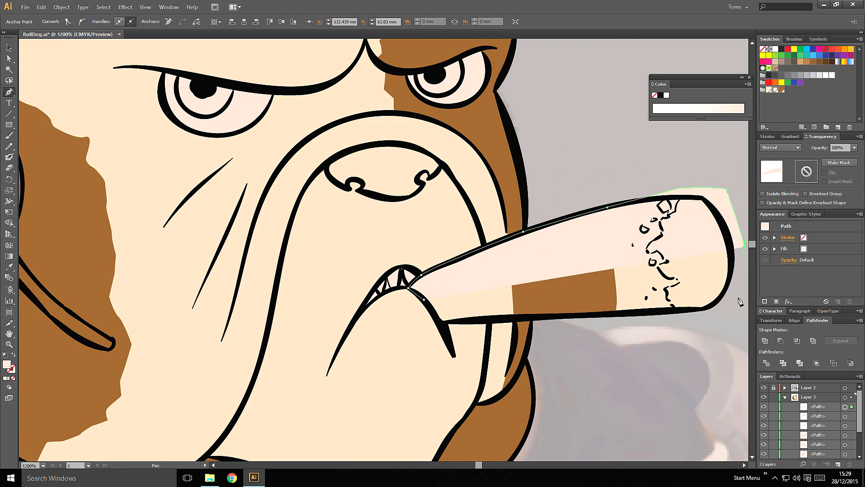
{"action": "left_click", "coordinate": [712, 325]}
{"action": "left_click", "coordinate": [532, 318]}
{"action": "left_click", "coordinate": [440, 324]}
{"action": "left_click", "coordinate": [423, 299]}
- Fill the cigar with a new global dark brown swatch, CMYK 31.38, 61.58, 91.44, 68, based on the fur brown
{"action": "left_click", "coordinate": [782, 90]}
{"action": "left_click", "coordinate": [838, 127]}
{"action": "left_click_drag", "start_coordinate": [591, 292], "coordinate": [624, 292]}
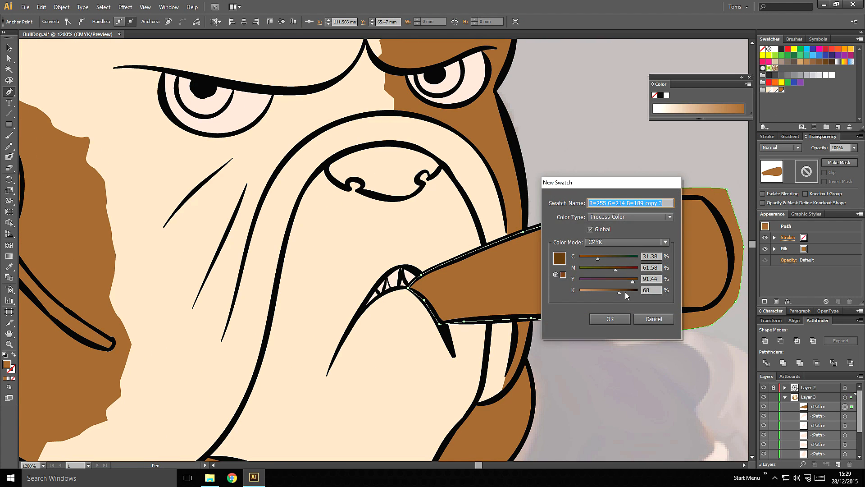
{"action": "left_click", "coordinate": [609, 319]}
- Draw a closed dark brown shape filling the near eye's iris below the brow line
{"action": "key", "text": "ctrl+minus"}
{"action": "left_click_drag", "start_coordinate": [397, 148], "coordinate": [480, 241]}
{"action": "key", "text": "ctrl+plus"}
{"action": "key", "text": "ctrl+plus"}
{"action": "left_click_drag", "start_coordinate": [278, 201], "coordinate": [321, 170]}
{"action": "left_click", "coordinate": [318, 169]}
{"action": "left_click_drag", "start_coordinate": [334, 215], "coordinate": [344, 222]}
{"action": "left_click_drag", "start_coordinate": [356, 225], "coordinate": [370, 222]}
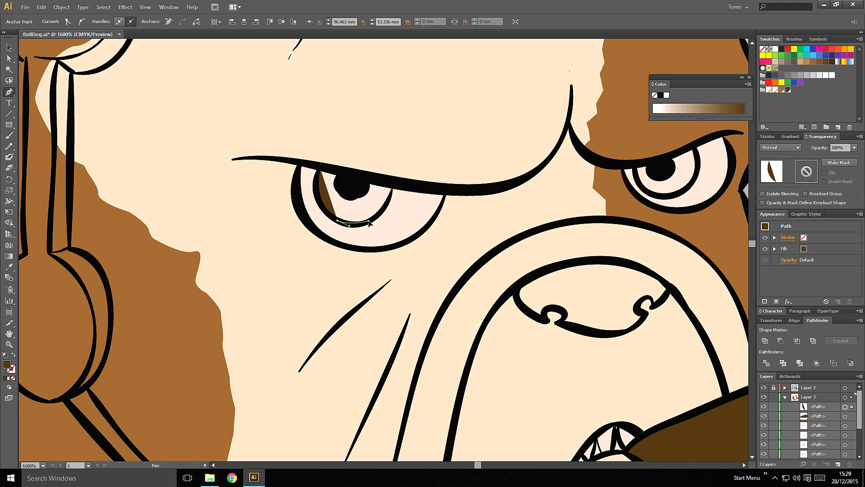
{"action": "left_click", "coordinate": [392, 189]}
{"action": "left_click", "coordinate": [317, 169]}
- Draw a closed dark brown shape filling the far eye's iris
{"action": "left_click_drag", "start_coordinate": [634, 166], "coordinate": [456, 172]}
{"action": "left_click", "coordinate": [455, 170]}
{"action": "left_click_drag", "start_coordinate": [488, 202], "coordinate": [495, 201]}
{"action": "left_click", "coordinate": [517, 154]}
{"action": "left_click", "coordinate": [455, 170]}
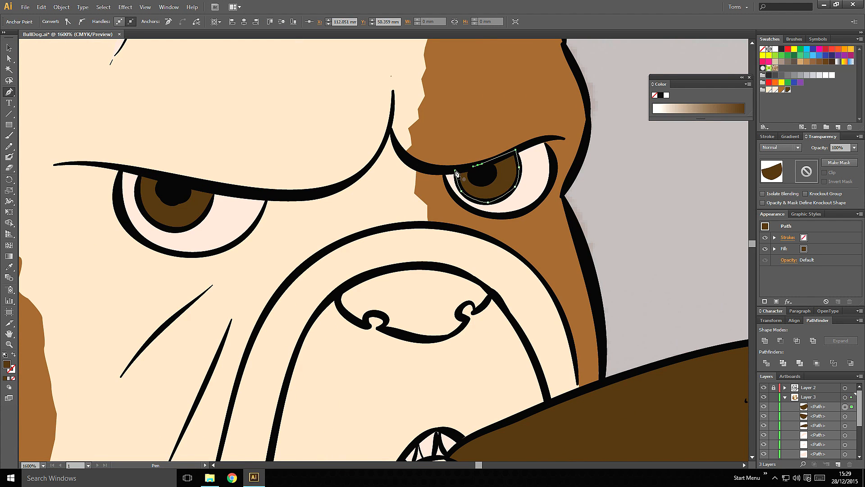
- Begin a dark brown shape on the nose, tracing its near edge and around the near nostril
{"action": "key", "text": "ctrl+minus"}
{"action": "key", "text": "ctrl+minus"}
{"action": "left_click_drag", "start_coordinate": [436, 193], "coordinate": [421, 229]}
{"action": "key", "text": "ctrl+plus"}
{"action": "key", "text": "ctrl+plus"}
{"action": "left_click_drag", "start_coordinate": [507, 261], "coordinate": [432, 149]}
{"action": "left_click", "coordinate": [429, 151]}
{"action": "left_click_drag", "start_coordinate": [419, 161], "coordinate": [442, 189]}
{"action": "left_click", "coordinate": [449, 188]}
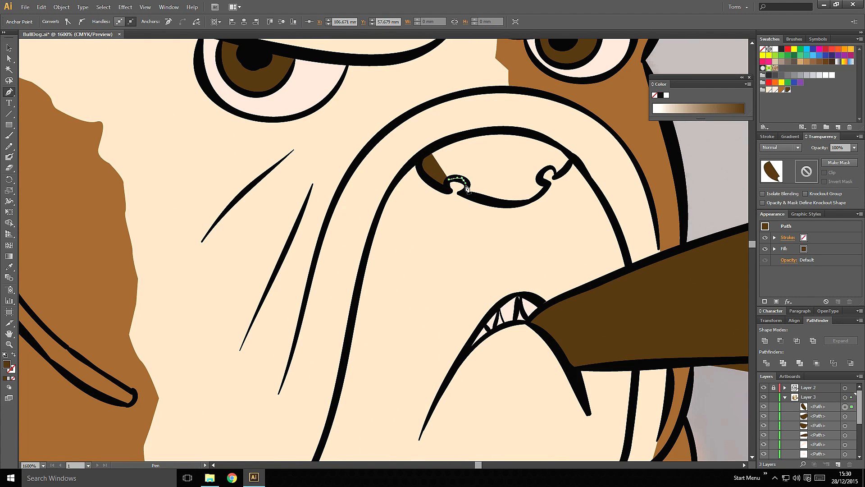
{"action": "left_click", "coordinate": [462, 192]}
- Trace the nose's lower edge, far nostril and upper edge to close its shape
{"action": "left_click_drag", "start_coordinate": [508, 203], "coordinate": [529, 204]}
{"action": "left_click", "coordinate": [529, 202]}
{"action": "left_click", "coordinate": [547, 184]}
{"action": "left_click", "coordinate": [572, 157]}
{"action": "left_click_drag", "start_coordinate": [534, 134], "coordinate": [517, 130]}
{"action": "left_click_drag", "start_coordinate": [455, 138], "coordinate": [449, 139]}
{"action": "left_click_drag", "start_coordinate": [429, 150], "coordinate": [425, 153]}
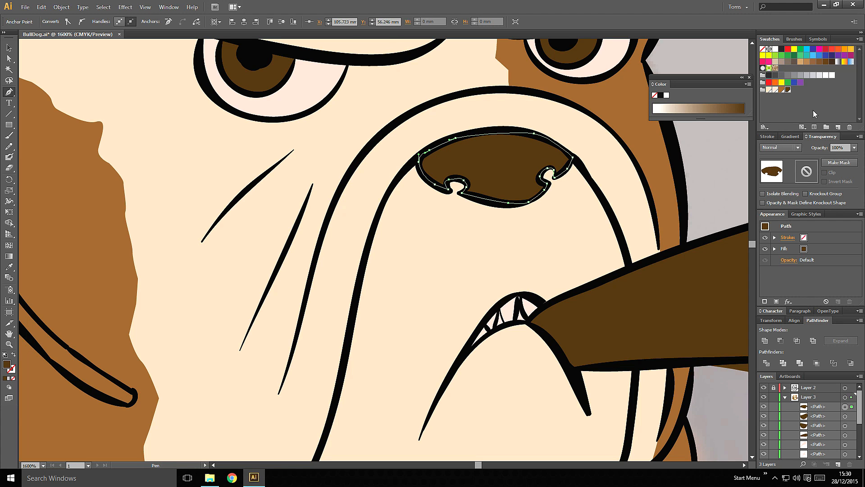
- Create a very dark grey swatch and apply it as the nose fill
{"action": "left_click", "coordinate": [839, 127]}
{"action": "left_click", "coordinate": [624, 242]}
{"action": "left_click", "coordinate": [603, 272]}
{"action": "mouse_move", "coordinate": [586, 259]}
{"action": "left_mouse_down"}
{"action": "mouse_move", "coordinate": [616, 258]}
{"action": "mouse_move", "coordinate": [589, 273]}
{"action": "left_mouse_up"}
{"action": "left_click_drag", "start_coordinate": [598, 289], "coordinate": [589, 290]}
{"action": "left_click", "coordinate": [610, 319]}
- Begin a dark grey shape on the headset, tracing the upper cup's outer edge, the connecting arm and the lower cup's outer side
{"action": "left_click_drag", "start_coordinate": [210, 99], "coordinate": [433, 228]}
{"action": "scroll", "coordinate": [424, 221], "scroll_direction": "up", "scroll_amount": 4}
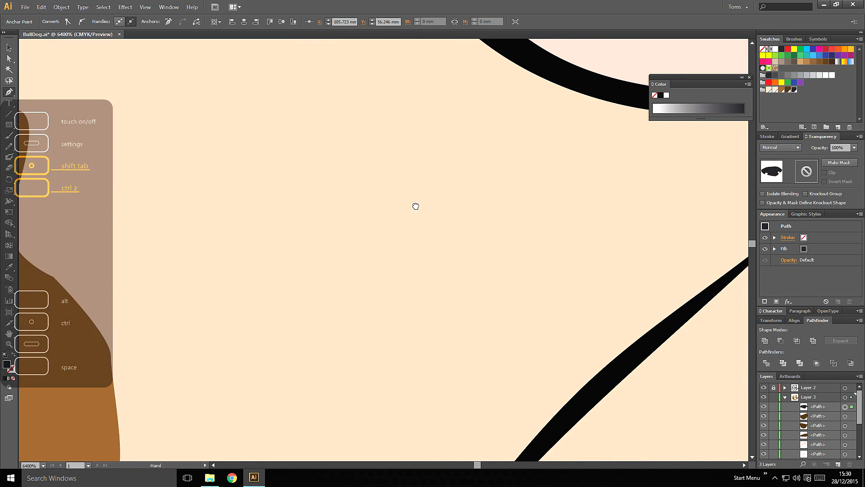
{"action": "scroll", "coordinate": [415, 206], "scroll_direction": "down", "scroll_amount": 5}
{"action": "left_click_drag", "start_coordinate": [447, 184], "coordinate": [477, 225]}
{"action": "left_click", "coordinate": [251, 98]}
{"action": "left_click_drag", "start_coordinate": [250, 112], "coordinate": [252, 119]}
{"action": "left_click", "coordinate": [258, 128]}
{"action": "left_click", "coordinate": [269, 135]}
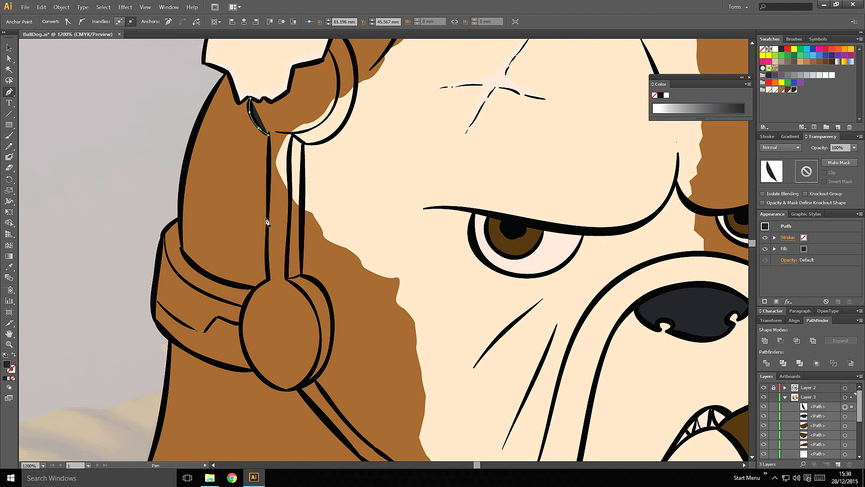
{"action": "left_click", "coordinate": [267, 224]}
{"action": "left_click", "coordinate": [268, 278]}
{"action": "left_click", "coordinate": [263, 281]}
{"action": "left_click", "coordinate": [247, 297]}
{"action": "left_click_drag", "start_coordinate": [239, 330], "coordinate": [241, 341]}
- Extend the headset shape around the microphone boom to its tip and back up the lower cup's inner side
{"action": "left_click_drag", "start_coordinate": [317, 401], "coordinate": [241, 224]}
{"action": "left_click_drag", "start_coordinate": [274, 270], "coordinate": [286, 282]}
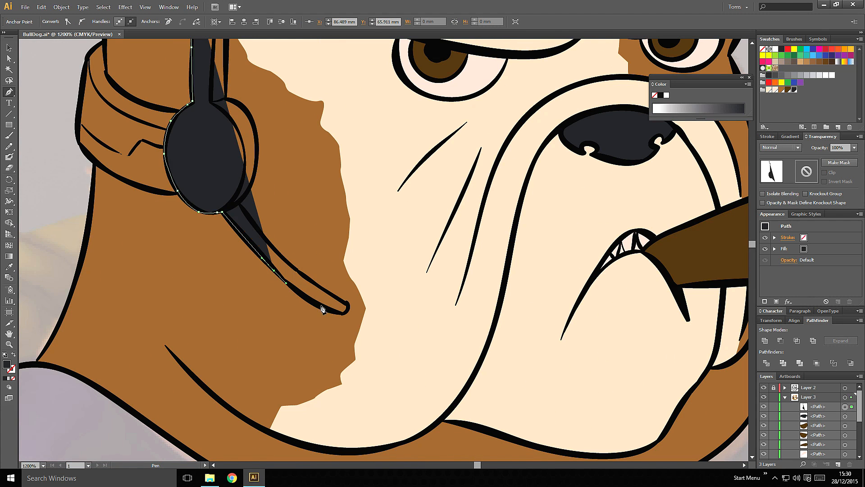
{"action": "left_click_drag", "start_coordinate": [320, 307], "coordinate": [330, 311]}
{"action": "left_click", "coordinate": [346, 312]}
{"action": "left_click", "coordinate": [348, 305]}
{"action": "left_click", "coordinate": [345, 302]}
{"action": "left_click", "coordinate": [296, 268]}
{"action": "left_click_drag", "start_coordinate": [255, 227], "coordinate": [247, 216]}
{"action": "left_click_drag", "start_coordinate": [258, 146], "coordinate": [258, 137]}
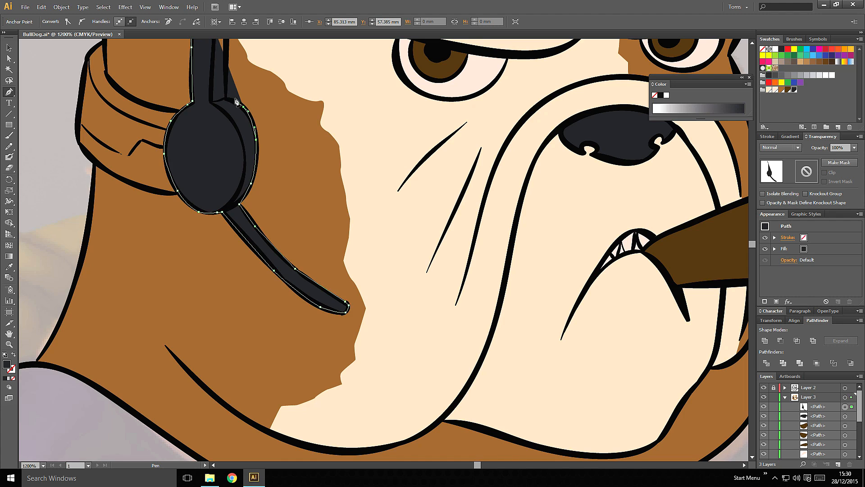
- Trace up the connecting arm and around the upper cup, closing the headset shape along the torn ear edge
{"action": "left_click", "coordinate": [227, 99]}
{"action": "left_click_drag", "start_coordinate": [239, 74], "coordinate": [251, 209]}
{"action": "left_click", "coordinate": [240, 103]}
{"action": "left_click_drag", "start_coordinate": [254, 102], "coordinate": [286, 75]}
{"action": "left_click_drag", "start_coordinate": [293, 64], "coordinate": [285, 116]}
{"action": "mouse_move", "coordinate": [284, 93]}
{"action": "left_mouse_down"}
{"action": "mouse_move", "coordinate": [284, 84]}
{"action": "mouse_move", "coordinate": [284, 128]}
{"action": "left_mouse_up"}
{"action": "left_click_drag", "start_coordinate": [276, 97], "coordinate": [273, 91]}
{"action": "left_click", "coordinate": [263, 83]}
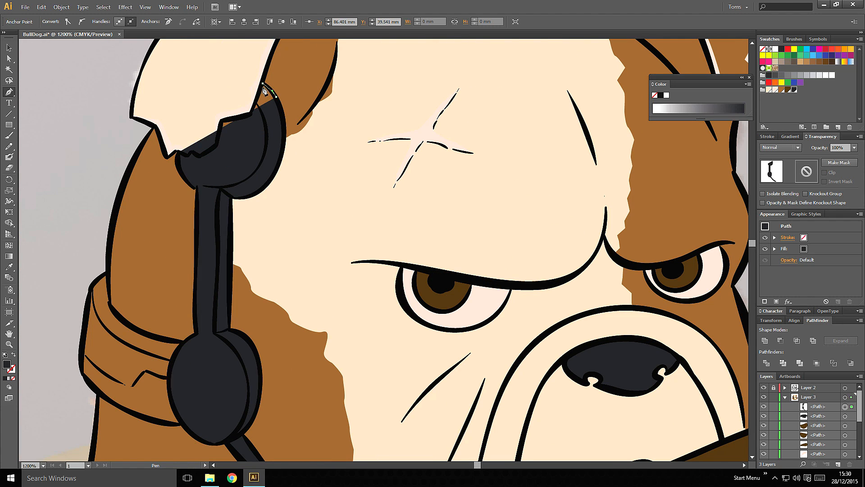
{"action": "left_click", "coordinate": [251, 114]}
{"action": "left_click", "coordinate": [223, 122]}
{"action": "left_click", "coordinate": [217, 144]}
{"action": "left_click", "coordinate": [199, 156]}
{"action": "left_click", "coordinate": [187, 157]}
- Begin a dark grey shape on the band behind the lower headset cup, tracing its upper edge and the cup's rim
{"action": "left_click_drag", "start_coordinate": [266, 362], "coordinate": [459, 196]}
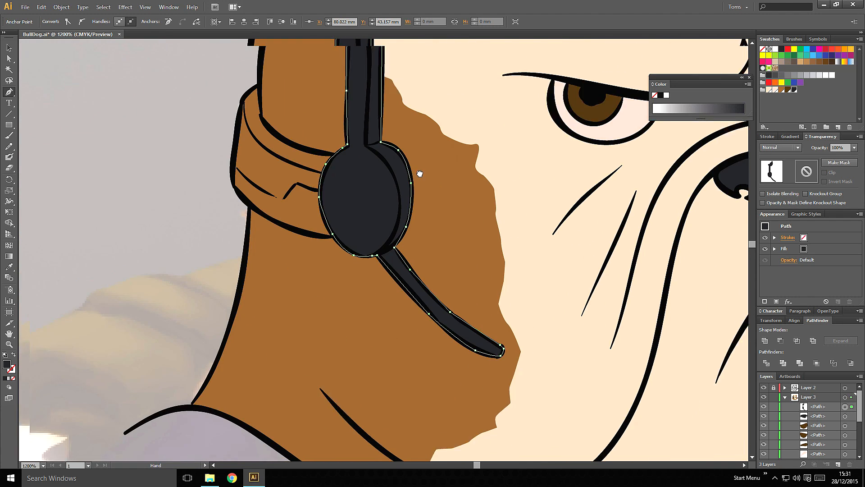
{"action": "left_click", "coordinate": [296, 85]}
{"action": "left_click", "coordinate": [299, 106]}
{"action": "left_click", "coordinate": [301, 139]}
{"action": "left_click_drag", "start_coordinate": [334, 167], "coordinate": [358, 205]}
{"action": "left_click", "coordinate": [375, 176]}
{"action": "left_click_drag", "start_coordinate": [361, 232], "coordinate": [363, 241]}
{"action": "left_click", "coordinate": [373, 259]}
{"action": "left_click", "coordinate": [347, 256]}
- Close the band shape around its lower and outer edges and fill it with the pale swatch
{"action": "left_click_drag", "start_coordinate": [293, 232], "coordinate": [285, 225]}
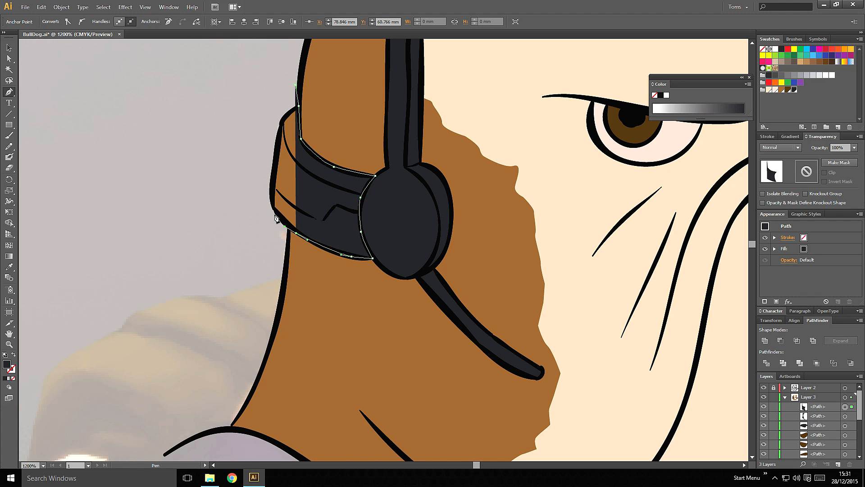
{"action": "left_click", "coordinate": [272, 196]}
{"action": "left_click_drag", "start_coordinate": [268, 140], "coordinate": [274, 119]}
{"action": "left_click", "coordinate": [295, 85]}
{"action": "left_click", "coordinate": [776, 90]}
- Begin a pale ash shape on the cigar, tracing the ragged burn line down from the upper edge
{"action": "key", "text": "ctrl+minus"}
{"action": "key", "text": "ctrl+minus"}
{"action": "key", "text": "ctrl+minus"}
{"action": "key", "text": "ctrl+minus"}
{"action": "key", "text": "ctrl+plus"}
{"action": "left_click_drag", "start_coordinate": [541, 267], "coordinate": [342, 235]}
{"action": "key", "text": "ctrl+plus"}
{"action": "key", "text": "ctrl+plus"}
{"action": "key", "text": "ctrl+plus"}
{"action": "key", "text": "ctrl+plus"}
{"action": "left_click", "coordinate": [514, 176]}
{"action": "left_click_drag", "start_coordinate": [508, 183], "coordinate": [505, 188]}
{"action": "left_click", "coordinate": [505, 195]}
{"action": "left_click", "coordinate": [500, 197]}
{"action": "left_click", "coordinate": [495, 198]}
{"action": "left_click", "coordinate": [498, 201]}
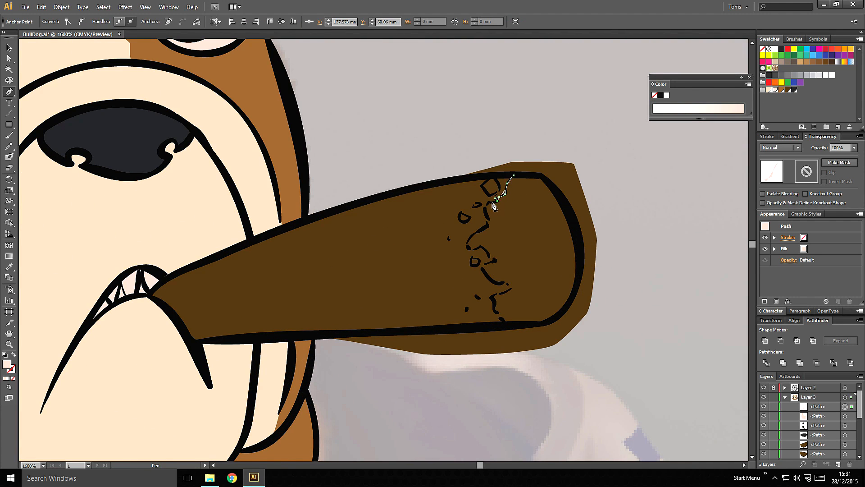
{"action": "left_click", "coordinate": [492, 202]}
{"action": "left_click", "coordinate": [489, 201]}
- Continue the ash shape along the jagged burn line down towards the cigar's lower edge
{"action": "key", "text": "ctrl+plus"}
{"action": "left_click_drag", "start_coordinate": [620, 218], "coordinate": [534, 197]}
{"action": "left_click", "coordinate": [508, 139]}
{"action": "left_click", "coordinate": [473, 210]}
{"action": "left_click", "coordinate": [499, 216]}
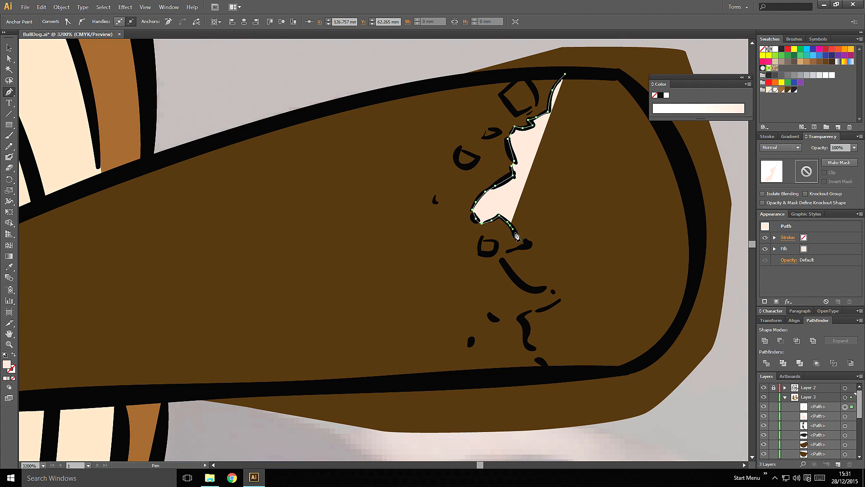
{"action": "left_click", "coordinate": [526, 243]}
{"action": "left_click", "coordinate": [513, 252]}
{"action": "left_click", "coordinate": [519, 283]}
{"action": "left_click", "coordinate": [550, 288]}
{"action": "left_click", "coordinate": [559, 302]}
{"action": "left_click", "coordinate": [537, 310]}
{"action": "left_click", "coordinate": [520, 319]}
{"action": "left_click", "coordinate": [529, 347]}
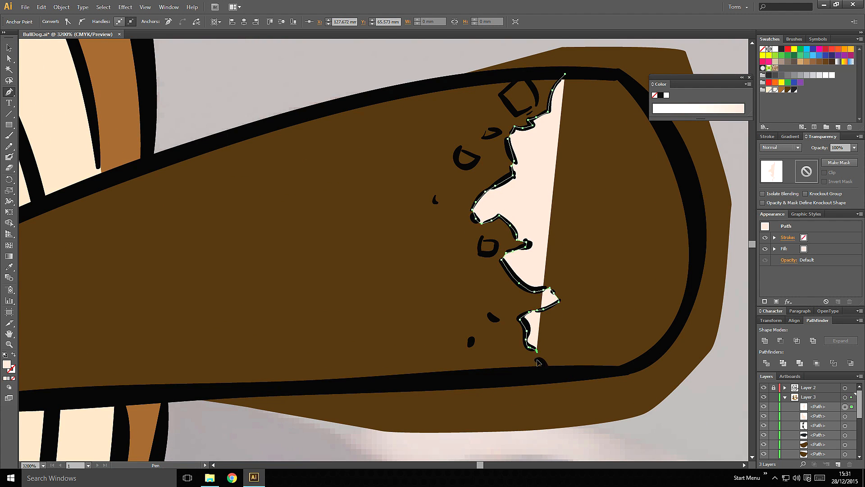
- Close the ash shape loosely around the outside of the cigar's rounded end
{"action": "left_click", "coordinate": [558, 373]}
{"action": "left_click", "coordinate": [653, 384]}
{"action": "left_click", "coordinate": [719, 210]}
{"action": "left_click", "coordinate": [631, 55]}
{"action": "left_click", "coordinate": [565, 73]}
- Fill the two uppermost loose flakes beside the cigar's burn line with small closed pale shapes
{"action": "left_click", "coordinate": [750, 78]}
{"action": "left_click", "coordinate": [529, 113]}
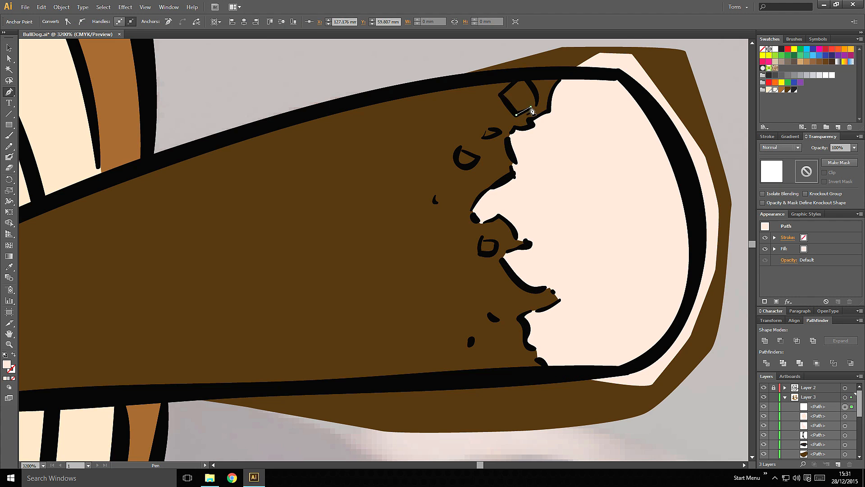
{"action": "left_click", "coordinate": [517, 114]}
{"action": "left_click", "coordinate": [501, 95]}
{"action": "left_click", "coordinate": [523, 81]}
{"action": "left_click", "coordinate": [537, 100]}
{"action": "left_click", "coordinate": [495, 135]}
{"action": "left_click", "coordinate": [483, 137]}
{"action": "left_click", "coordinate": [499, 131]}
- Draw pale shapes for the rounded flake and the tiny speck furthest from the cigar's burn line
{"action": "left_click", "coordinate": [461, 149]}
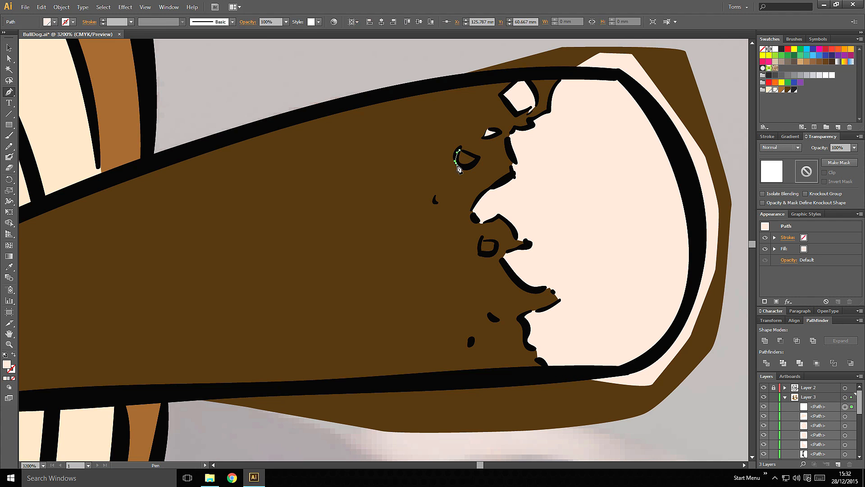
{"action": "left_click", "coordinate": [457, 164]}
{"action": "left_click", "coordinate": [468, 167]}
{"action": "left_click", "coordinate": [478, 157]}
{"action": "left_click", "coordinate": [437, 194]}
{"action": "left_click", "coordinate": [442, 199]}
{"action": "left_click", "coordinate": [436, 202]}
- Draw pale shapes for the squarish flake and the two small specks near the cigar's lower edge
{"action": "left_click", "coordinate": [480, 239]}
{"action": "left_click", "coordinate": [481, 254]}
{"action": "left_click", "coordinate": [495, 252]}
{"action": "left_click", "coordinate": [495, 242]}
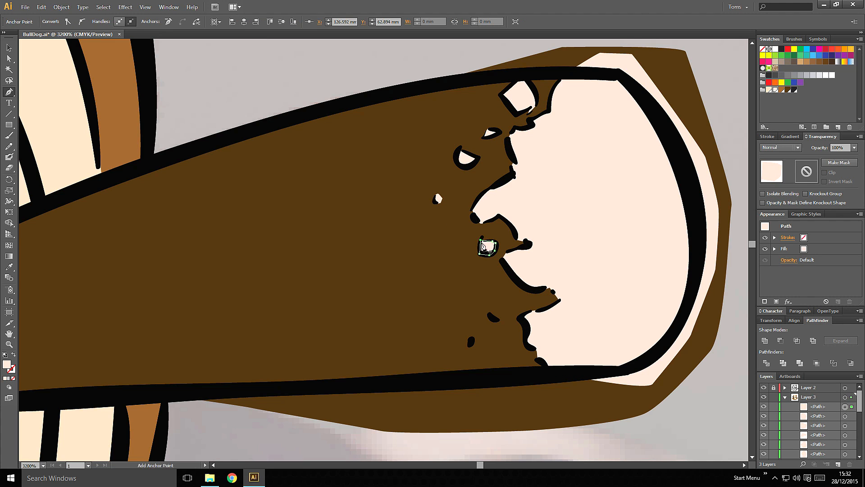
{"action": "left_click", "coordinate": [494, 308]}
{"action": "left_click", "coordinate": [504, 311]}
{"action": "left_click", "coordinate": [476, 338]}
{"action": "left_click", "coordinate": [475, 352]}
{"action": "left_click", "coordinate": [476, 338]}
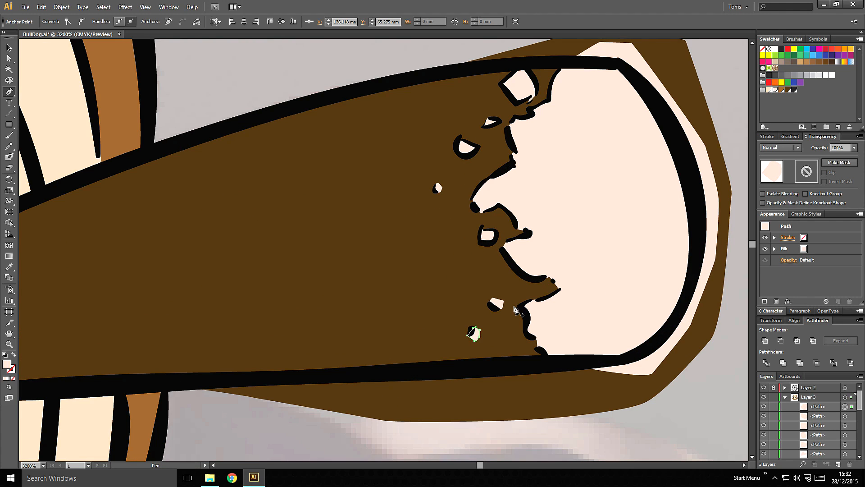
- Color the large ash shape with a new global HSB swatch in bright red, saturation 87%
{"action": "left_click", "coordinate": [838, 127]}
{"action": "left_click_drag", "start_coordinate": [613, 272], "coordinate": [630, 273]}
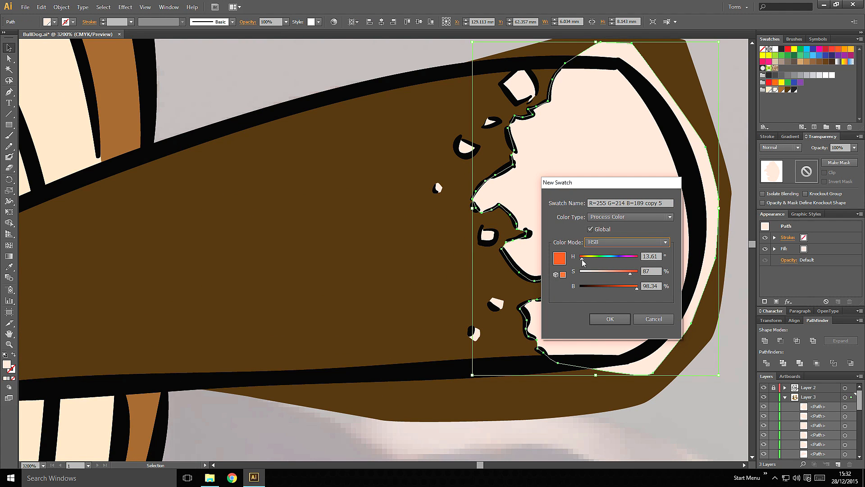
{"action": "left_click", "coordinate": [614, 318]}
- Select all seven small flake shapes beside the burn line and fill them with the new red swatch
{"action": "left_click", "coordinate": [475, 334]}
{"action": "left_click", "coordinate": [497, 303], "text": "shift"}
{"action": "left_click", "coordinate": [488, 236], "text": "shift"}
{"action": "left_click", "coordinate": [439, 188], "text": "shift"}
{"action": "left_click", "coordinate": [466, 148], "text": "shift"}
{"action": "left_click", "coordinate": [491, 122], "text": "shift"}
{"action": "left_click", "coordinate": [520, 86], "text": "shift"}
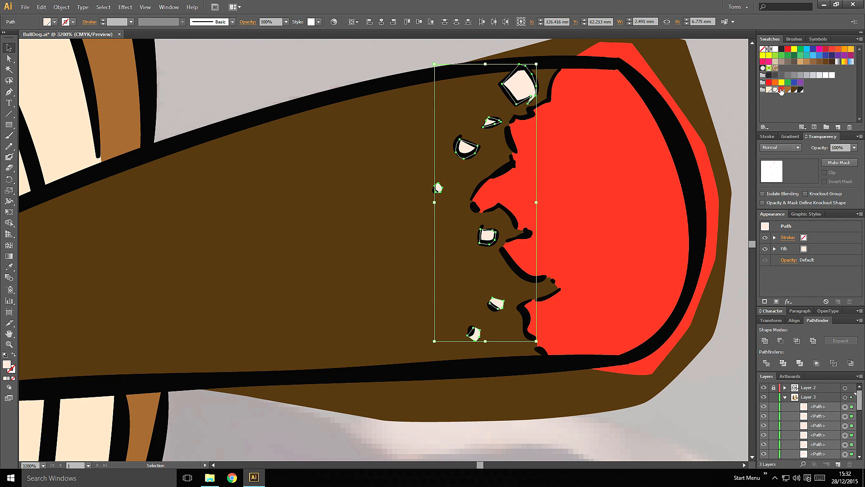
{"action": "left_click", "coordinate": [782, 90]}
{"action": "scroll", "coordinate": [401, 259], "scroll_direction": "down", "scroll_amount": 7}
{"action": "left_click", "coordinate": [612, 151]}
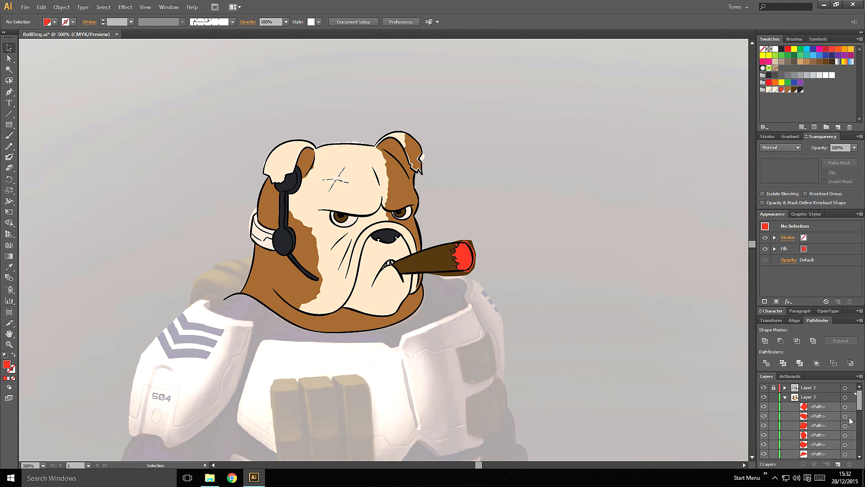
- Clip the color shapes on Layer 3 to the bulldog's outline with a clipping mask
{"action": "left_click_drag", "start_coordinate": [859, 401], "coordinate": [829, 445]}
{"action": "left_click", "coordinate": [834, 395]}
{"action": "left_click", "coordinate": [829, 435], "text": "shift"}
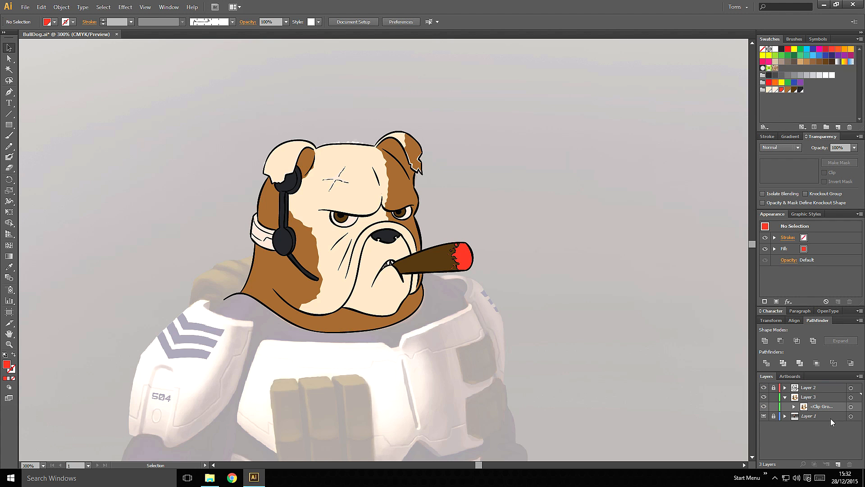
- Save the document and collapse the contents of Layer 3
{"action": "key", "text": "ctrl+plus"}
{"action": "key", "text": "ctrl+plus"}
{"action": "key", "text": "space"}
{"action": "left_click_drag", "start_coordinate": [441, 193], "coordinate": [510, 221]}
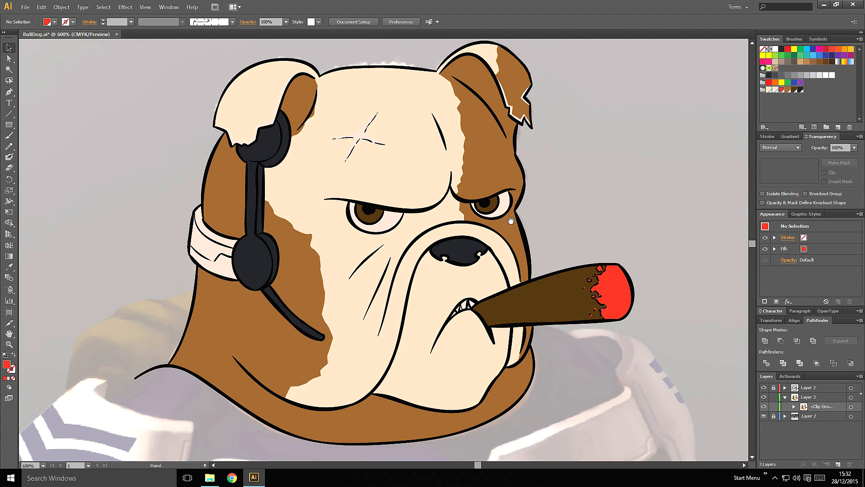
{"action": "key", "text": "ctrl+s"}
{"action": "left_click", "coordinate": [786, 397]}
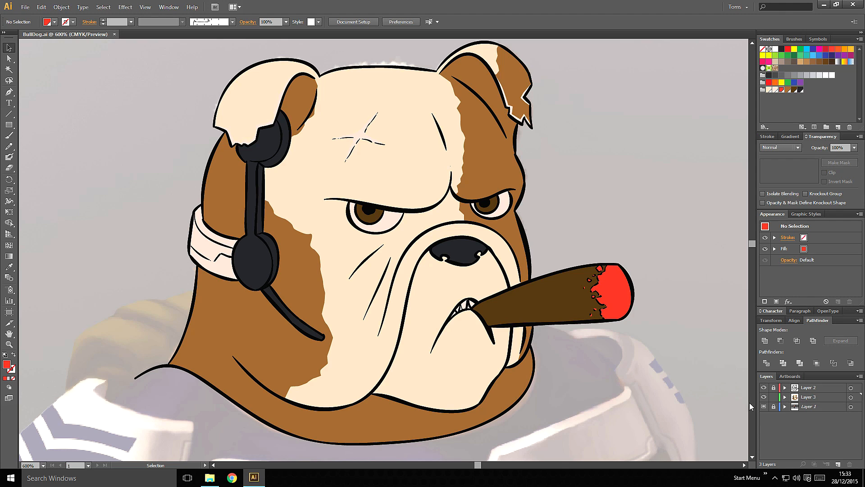
- Try to select the clip group's outline path on the artwork by entering isolation mode
{"action": "left_click", "coordinate": [534, 359]}
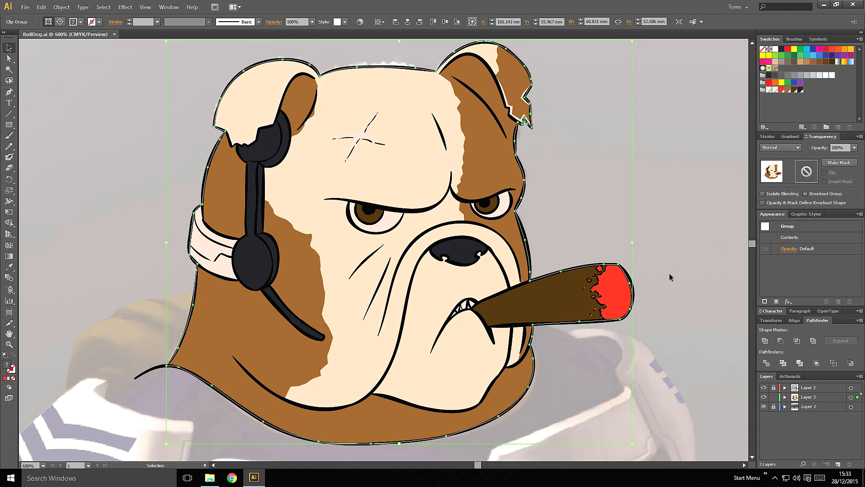
{"action": "double_click", "coordinate": [528, 255]}
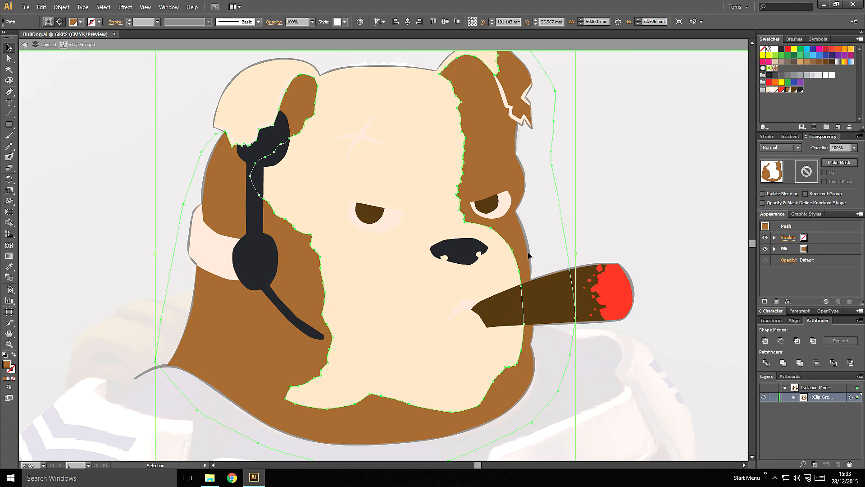
{"action": "double_click", "coordinate": [528, 252]}
{"action": "double_click", "coordinate": [588, 224]}
{"action": "left_click", "coordinate": [527, 243]}
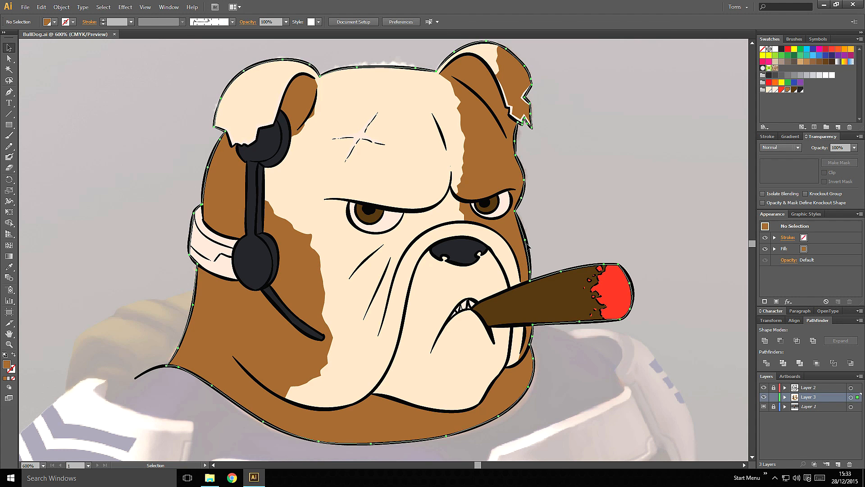
{"action": "double_click", "coordinate": [528, 248]}
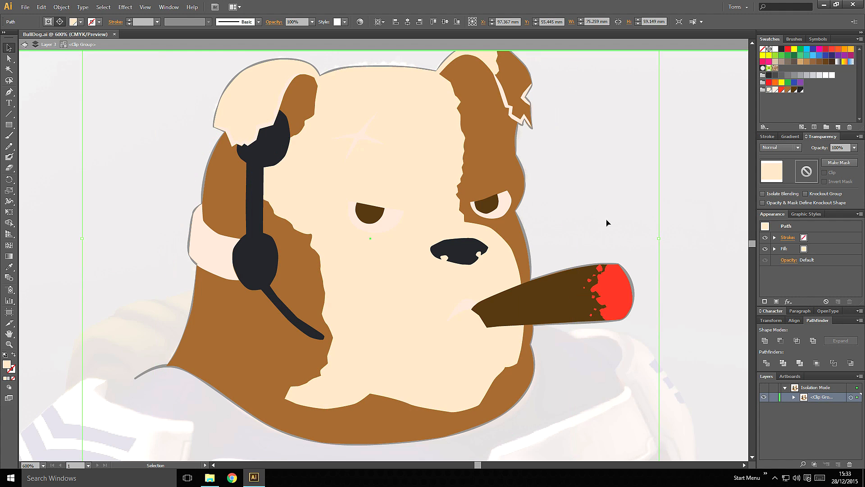
{"action": "double_click", "coordinate": [672, 211]}
{"action": "left_click", "coordinate": [528, 251]}
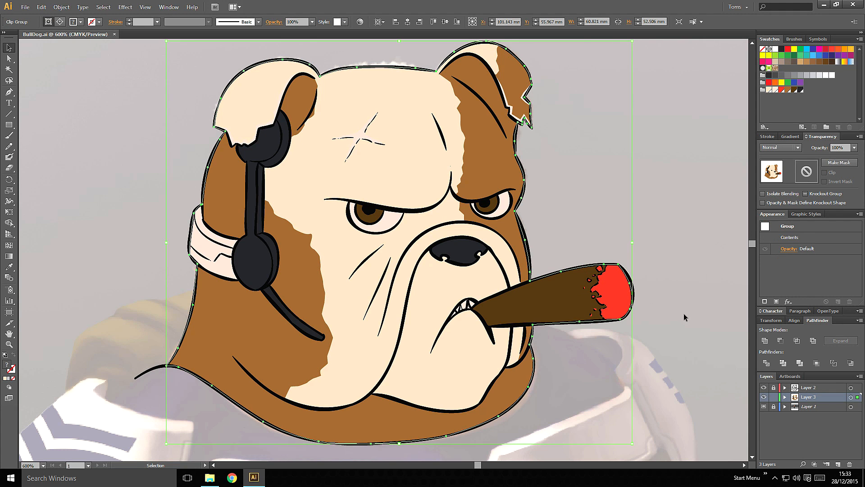
- Copy only the clipping path from inside Layer 3's clip group and collapse the layer again
{"action": "left_click", "coordinate": [784, 397]}
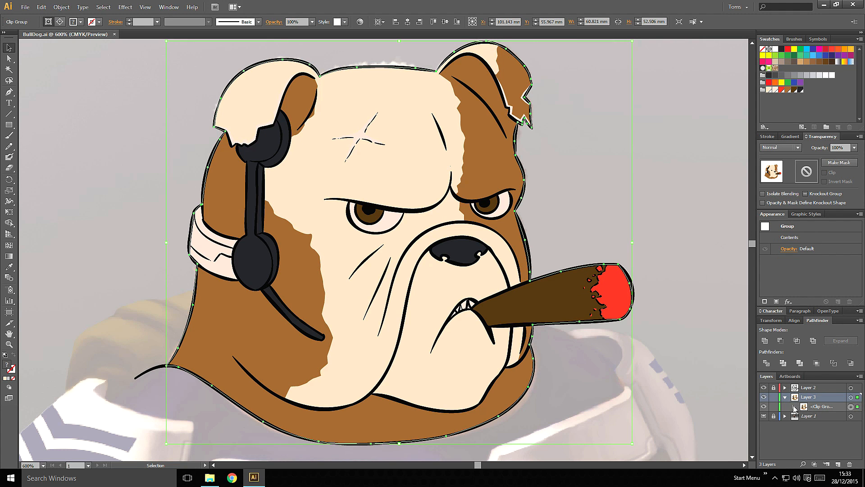
{"action": "left_click", "coordinate": [794, 407]}
{"action": "left_click", "coordinate": [859, 457]}
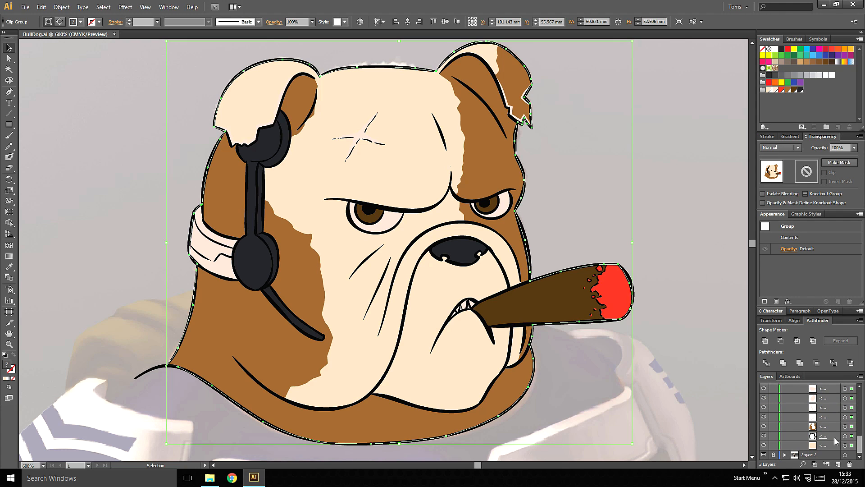
{"action": "left_click", "coordinate": [852, 436]}
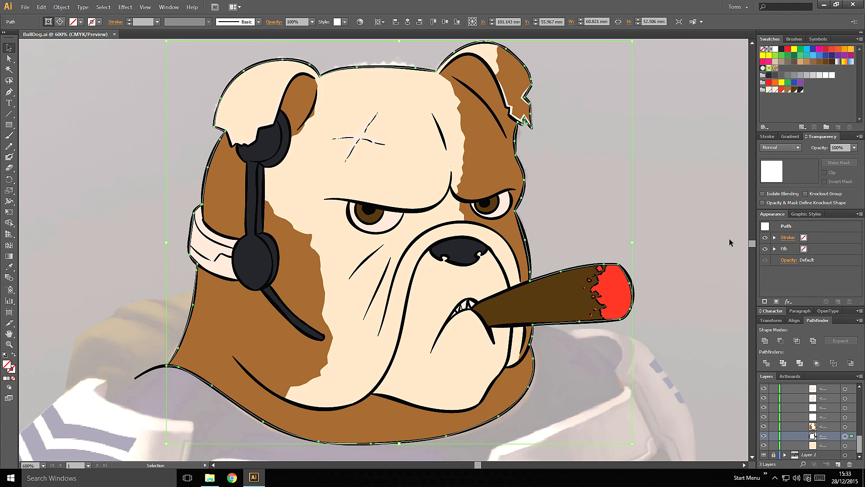
{"action": "key", "text": "ctrl+c"}
{"action": "left_click_drag", "start_coordinate": [862, 444], "coordinate": [832, 403]}
{"action": "left_click", "coordinate": [794, 407]}
{"action": "left_click", "coordinate": [786, 397]}
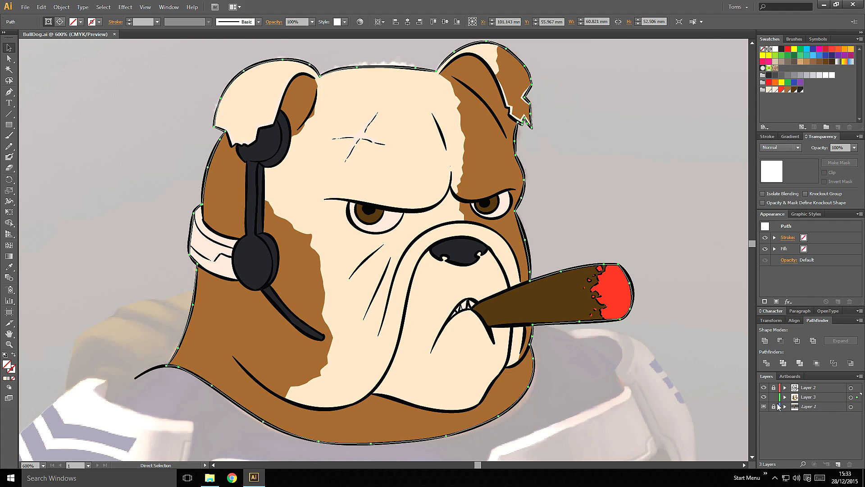
- Lock Layer 3 and paste the copied outline in place on a new layer above it
{"action": "left_click", "coordinate": [774, 398]}
{"action": "left_click", "coordinate": [818, 396]}
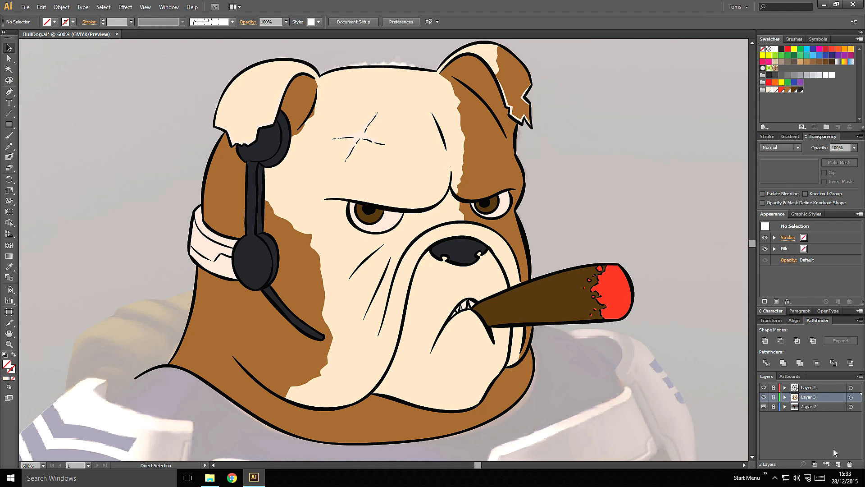
{"action": "left_click", "coordinate": [838, 464]}
{"action": "key", "text": "ctrl+f"}
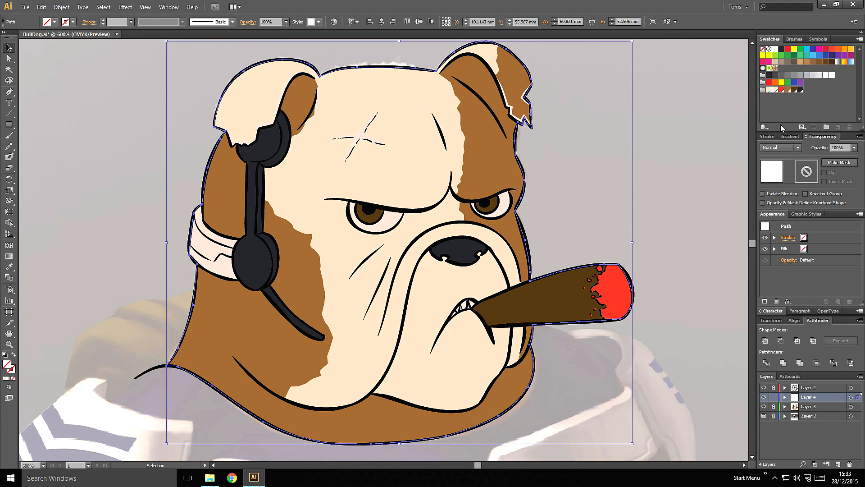
- Fill the pasted bulldog outline with the red swatch
{"action": "left_click", "coordinate": [782, 90]}
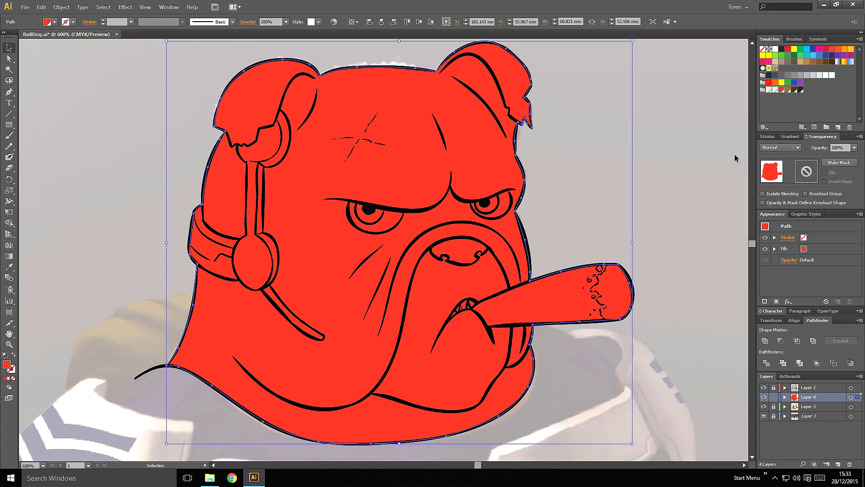
{"action": "left_click", "coordinate": [703, 213]}
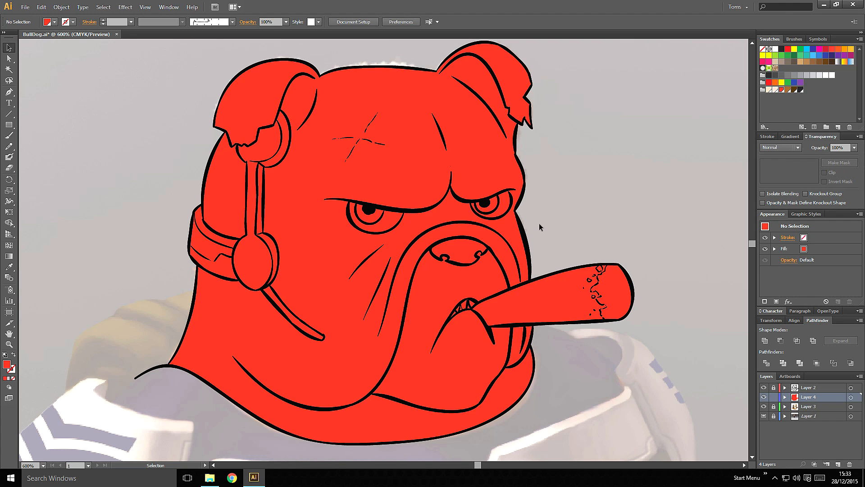
- Recolor the silhouette with the near-black swatch, and turn that into a new global HSB swatch in muted dark purple
{"action": "left_click", "coordinate": [582, 299]}
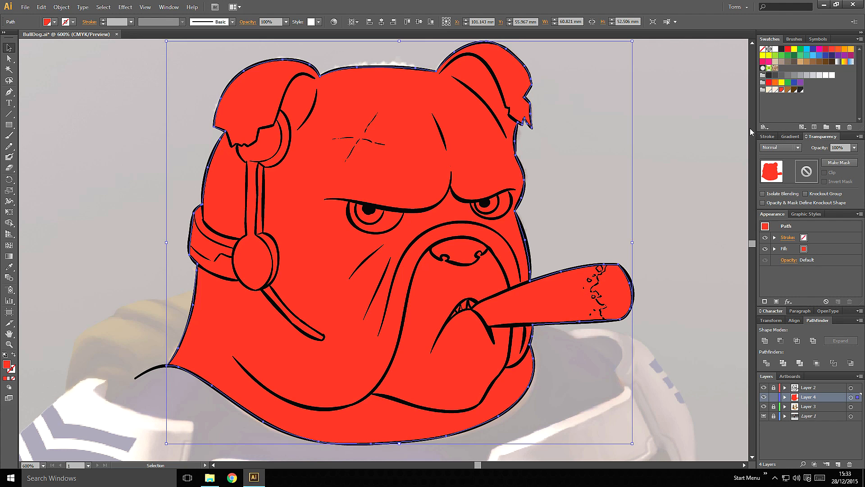
{"action": "left_click", "coordinate": [801, 89]}
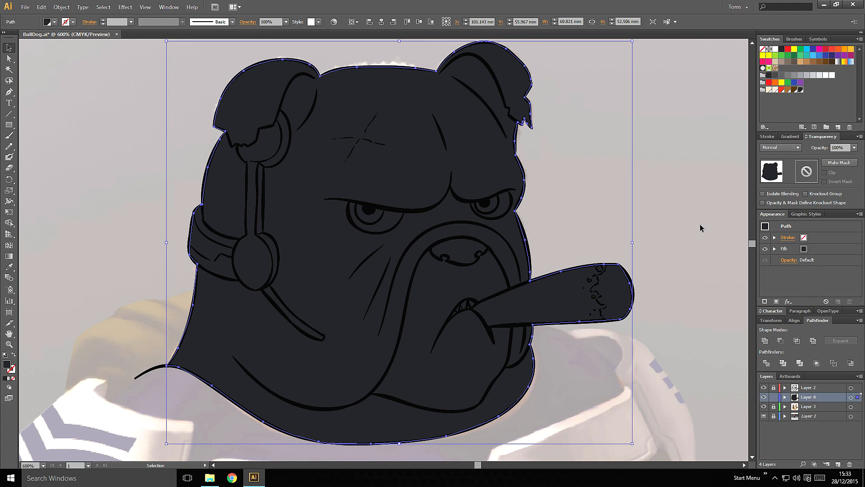
{"action": "left_click", "coordinate": [838, 127]}
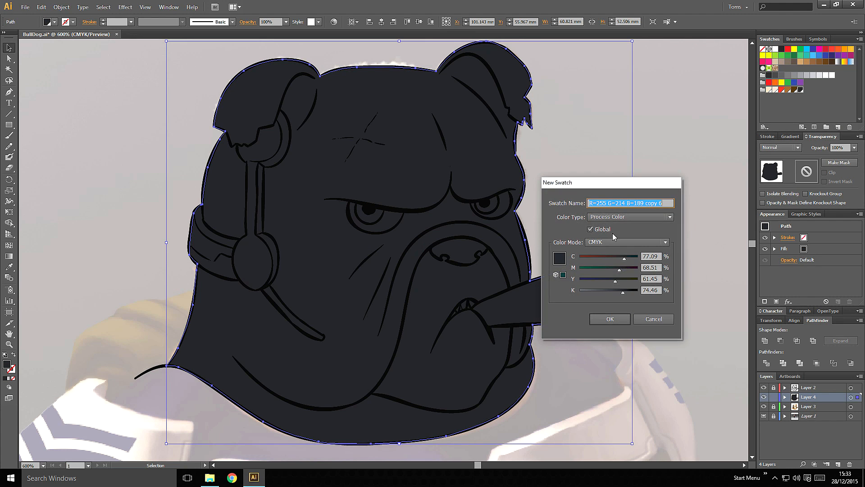
{"action": "left_click", "coordinate": [614, 218]}
{"action": "left_click", "coordinate": [614, 226]}
{"action": "left_click", "coordinate": [616, 242]}
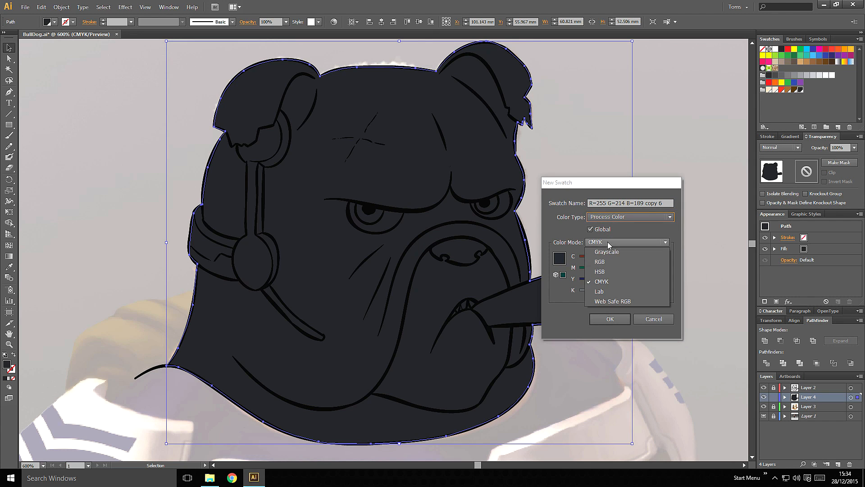
{"action": "left_click", "coordinate": [615, 273]}
{"action": "left_click_drag", "start_coordinate": [613, 260], "coordinate": [620, 260]}
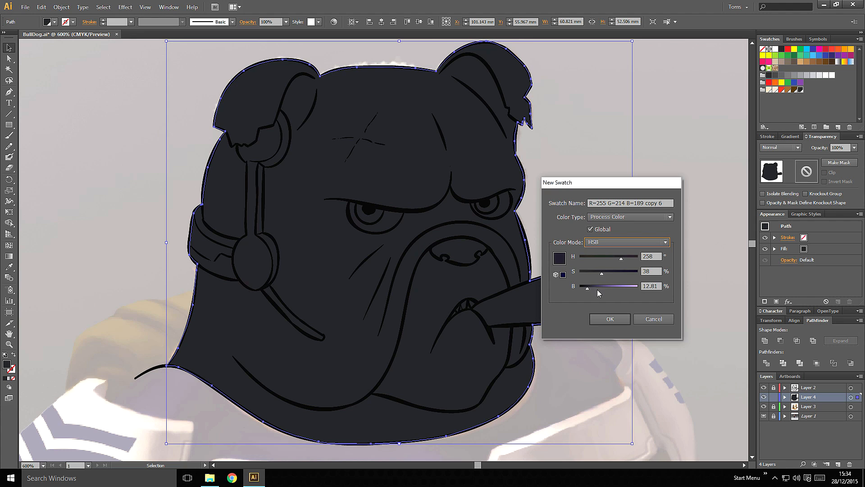
{"action": "left_click_drag", "start_coordinate": [598, 293], "coordinate": [602, 290]}
{"action": "left_click_drag", "start_coordinate": [620, 258], "coordinate": [619, 259]}
{"action": "left_click", "coordinate": [611, 318]}
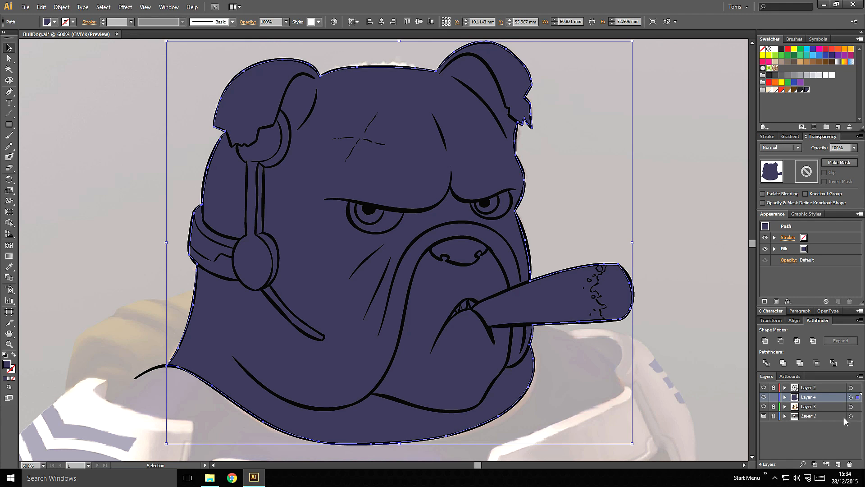
- Set the whole of Layer 4 to Multiply blending at 70% opacity
{"action": "left_click", "coordinate": [851, 398]}
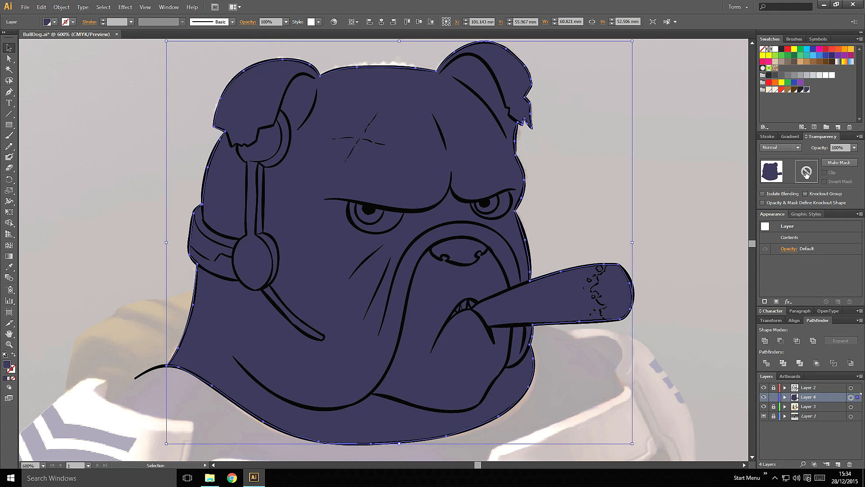
{"action": "left_click", "coordinate": [787, 148]}
{"action": "left_click", "coordinate": [785, 178]}
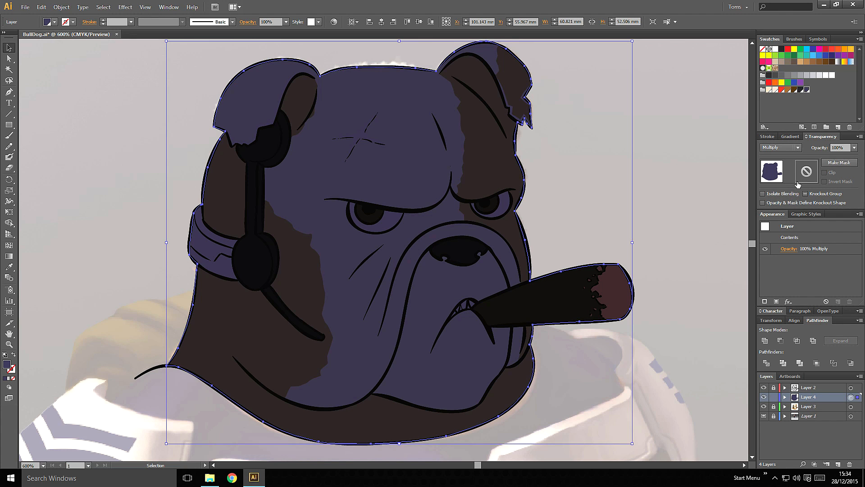
{"action": "left_click_drag", "start_coordinate": [846, 148], "coordinate": [766, 147]}
{"action": "type", "text": "70"}
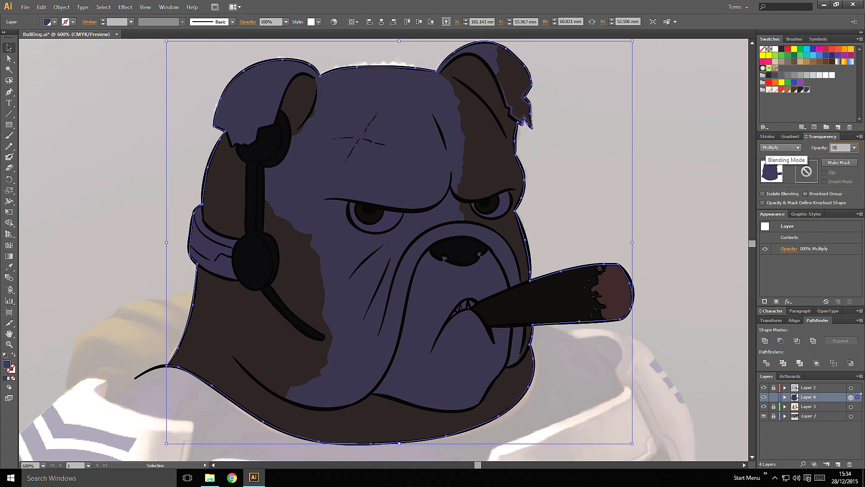
{"action": "key", "text": "Return"}
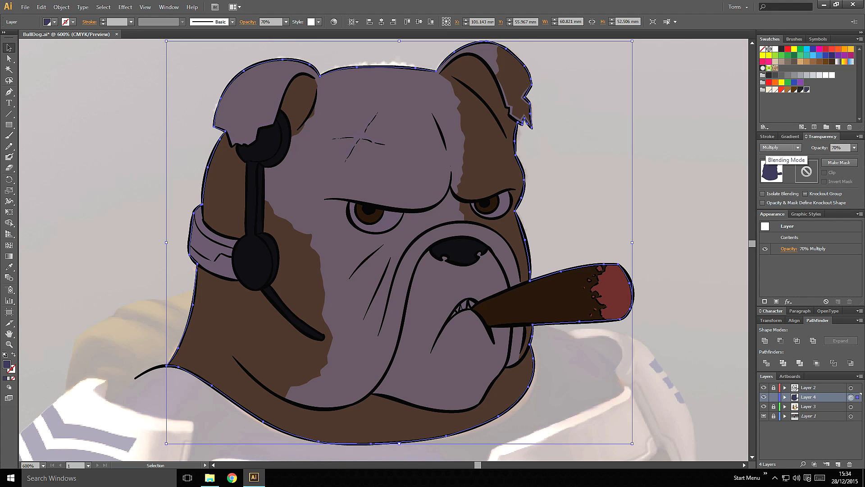
{"action": "left_click", "coordinate": [697, 296]}
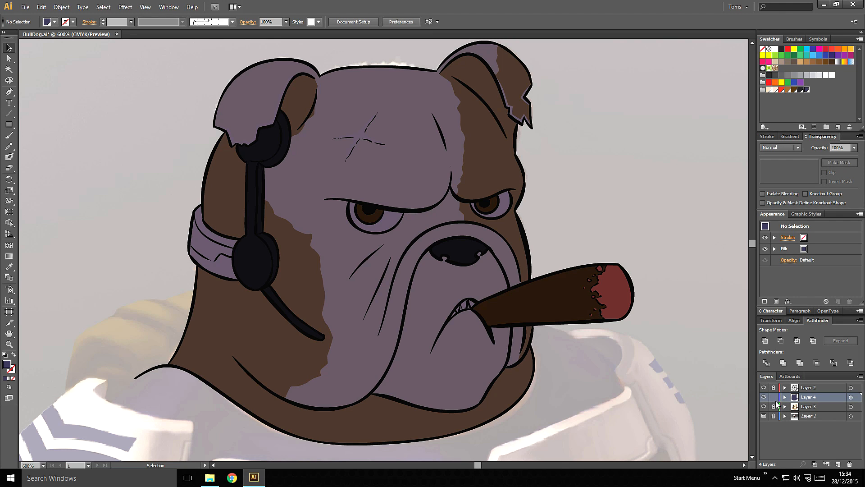
- Lock the Multiply shadow layer and rename it Multi 1
{"action": "left_click", "coordinate": [628, 293]}
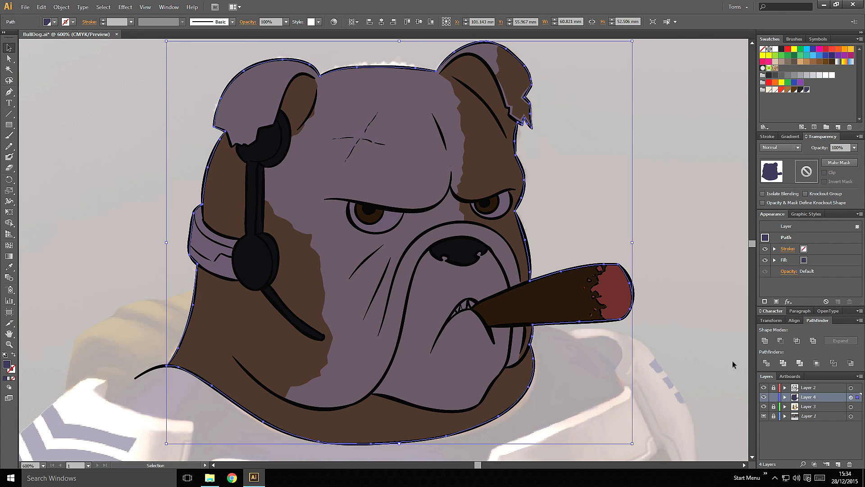
{"action": "left_click", "coordinate": [774, 398]}
{"action": "double_click", "coordinate": [815, 398]}
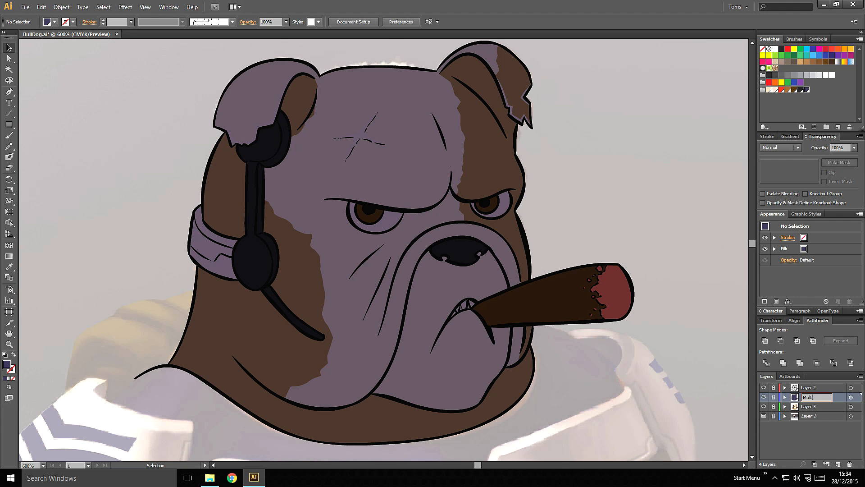
{"action": "key", "text": "Return"}
- Create a layer named Over 1 above Multi 1 and paste the bulldog outline in place on it
{"action": "left_click", "coordinate": [838, 464]}
{"action": "double_click", "coordinate": [822, 397]}
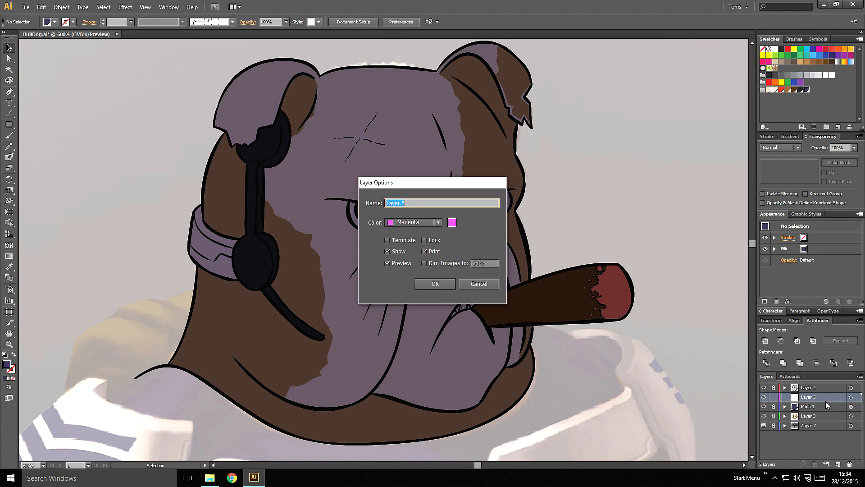
{"action": "type", "text": "Over 1"}
{"action": "key", "text": "Return"}
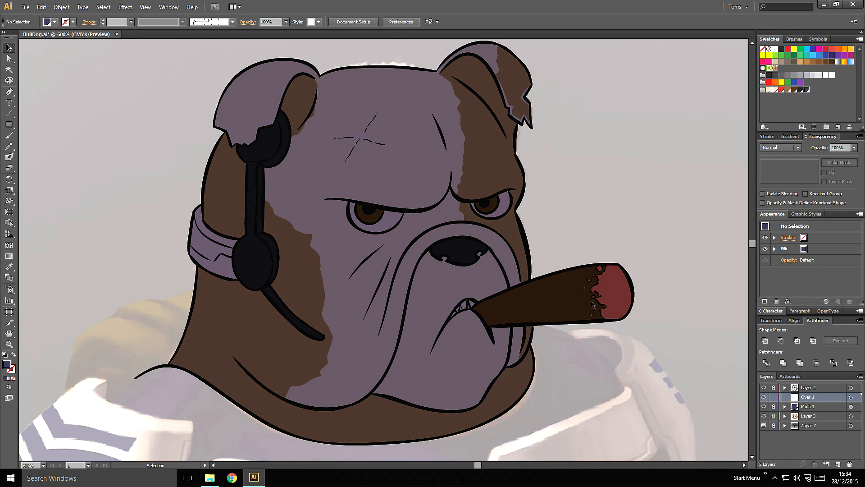
{"action": "key", "text": "ctrl+f"}
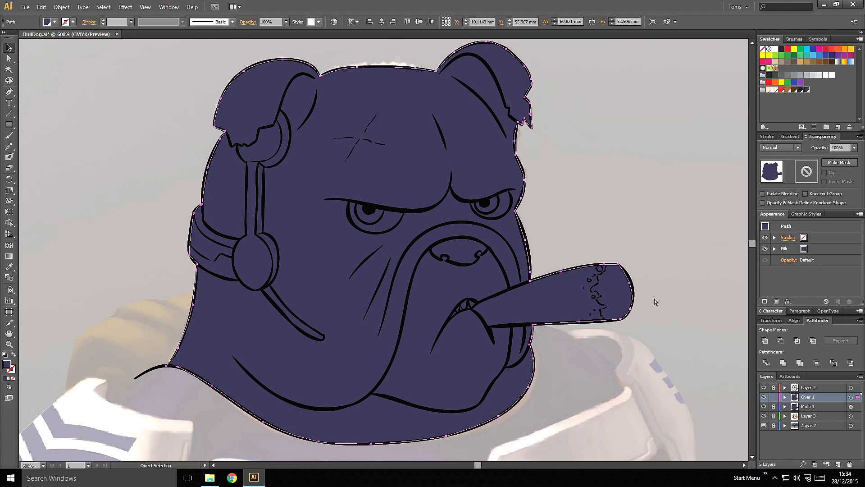
{"action": "left_click", "coordinate": [679, 304]}
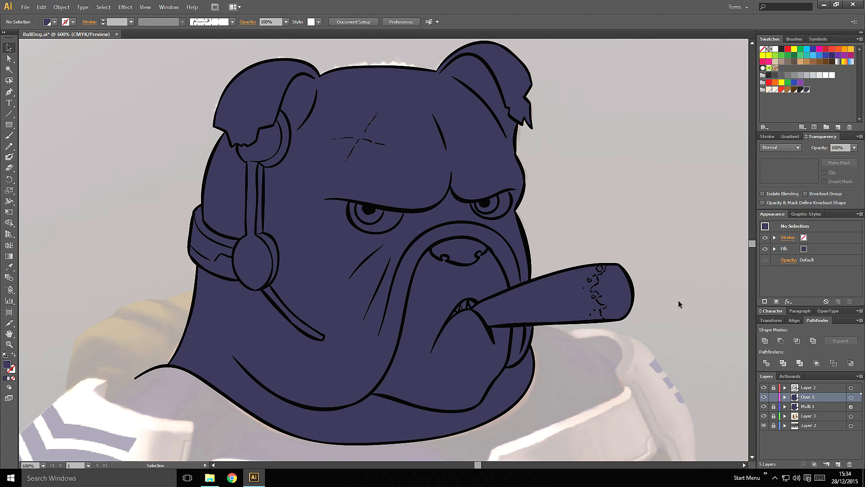
{"action": "left_click_drag", "start_coordinate": [660, 261], "coordinate": [649, 284]}
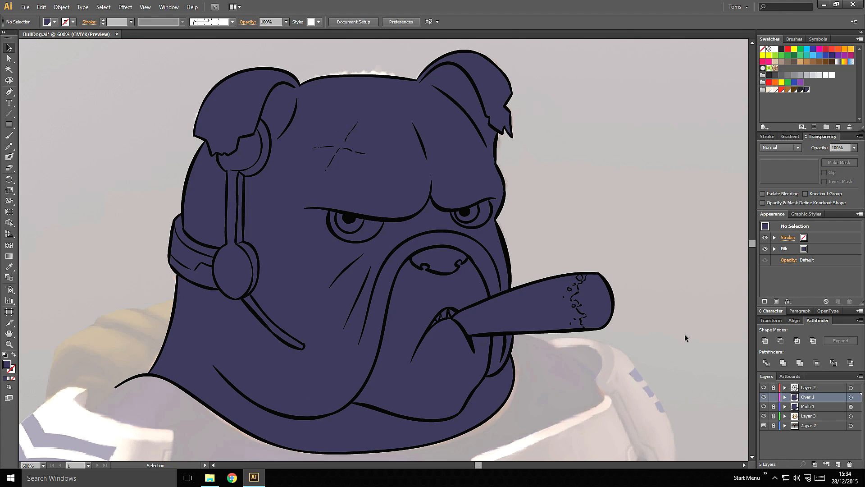
- Set the whole Over 1 layer to Overlay blending at 70% opacity
{"action": "left_click", "coordinate": [851, 397]}
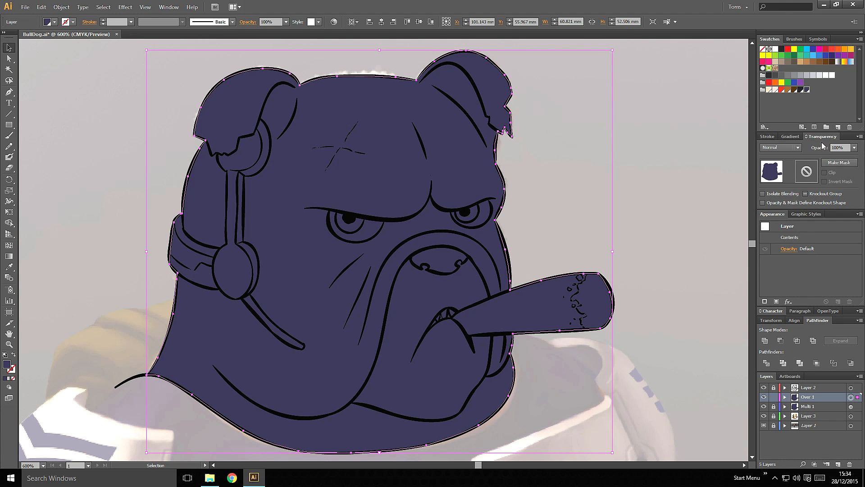
{"action": "left_click", "coordinate": [788, 147]}
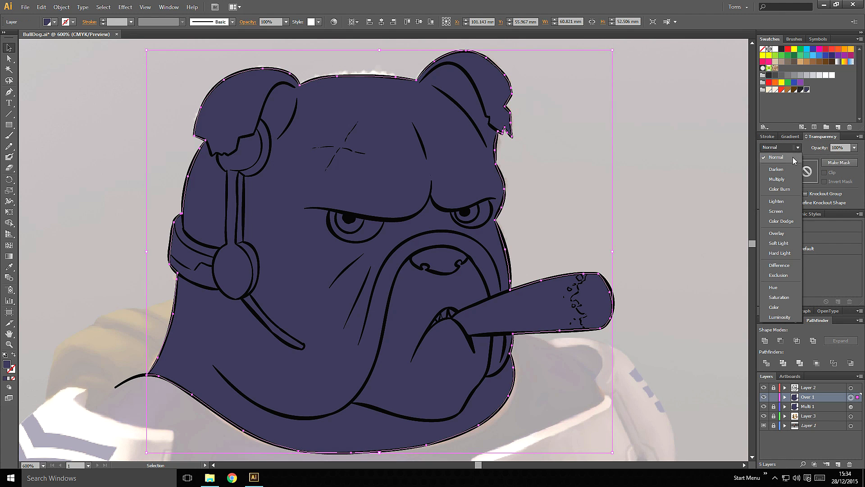
{"action": "left_click", "coordinate": [790, 232]}
{"action": "left_click", "coordinate": [835, 147]}
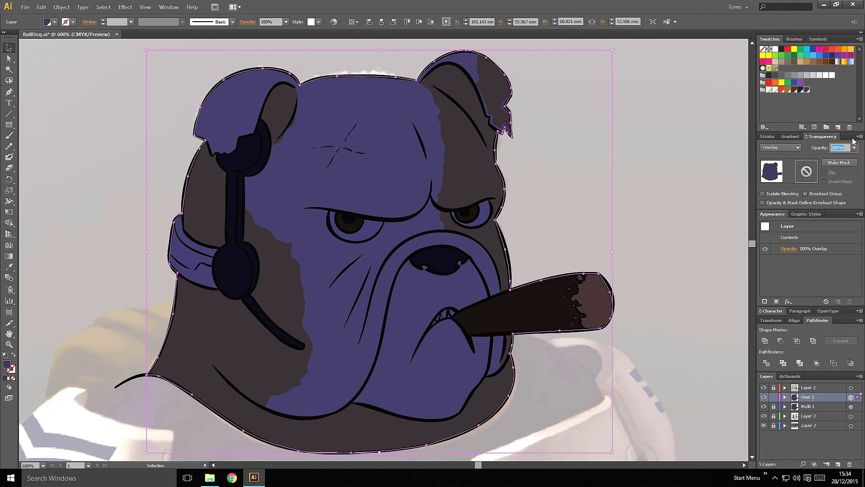
{"action": "type", "text": "70"}
{"action": "key", "text": "Return"}
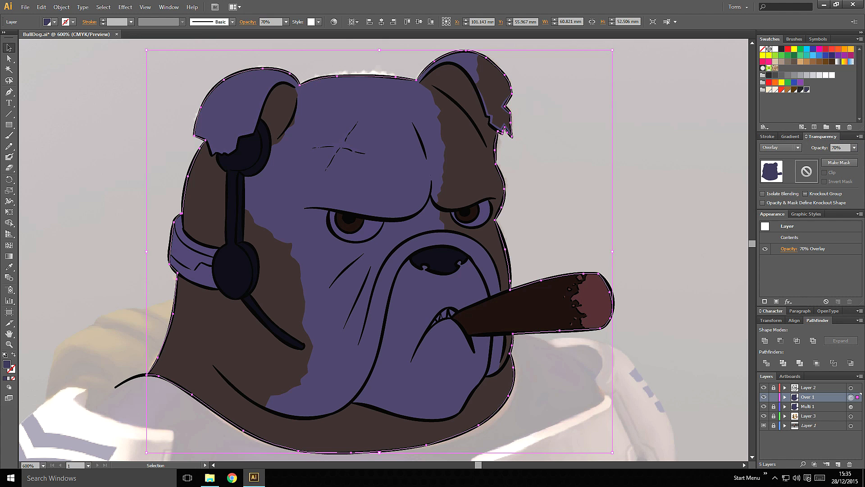
{"action": "left_click", "coordinate": [650, 243]}
{"action": "left_click_drag", "start_coordinate": [633, 222], "coordinate": [664, 244]}
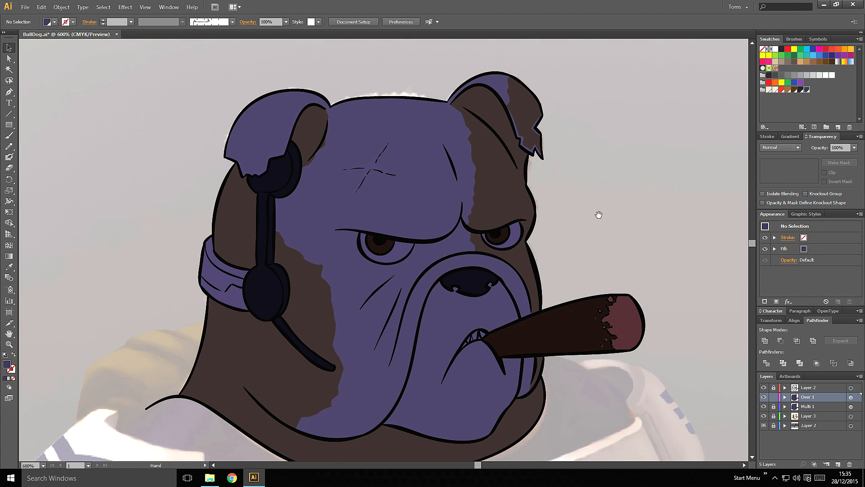
- Remove the fill from the bulldog silhouette on the Over 1 layer
{"action": "left_click", "coordinate": [506, 199]}
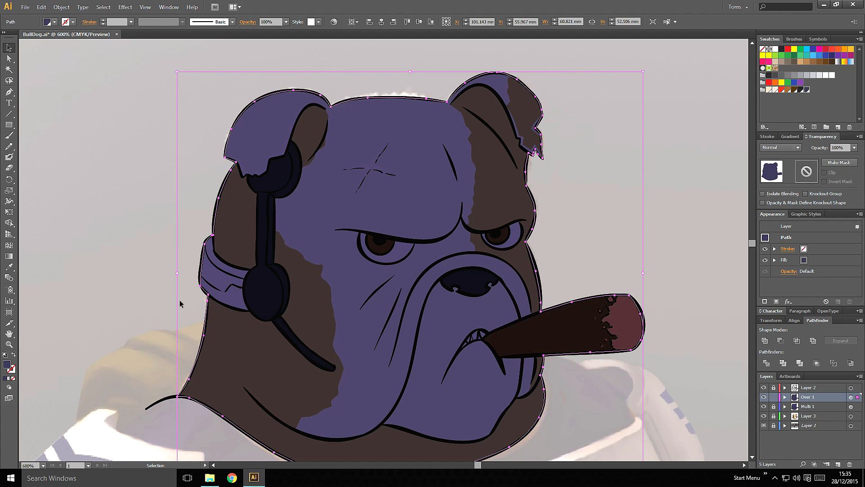
{"action": "left_click", "coordinate": [763, 49]}
{"action": "left_click", "coordinate": [670, 144]}
{"action": "key", "text": "space"}
{"action": "mouse_move", "coordinate": [632, 177]}
{"action": "left_mouse_down"}
{"action": "mouse_move", "coordinate": [628, 150]}
{"action": "mouse_move", "coordinate": [619, 171]}
{"action": "left_mouse_up"}
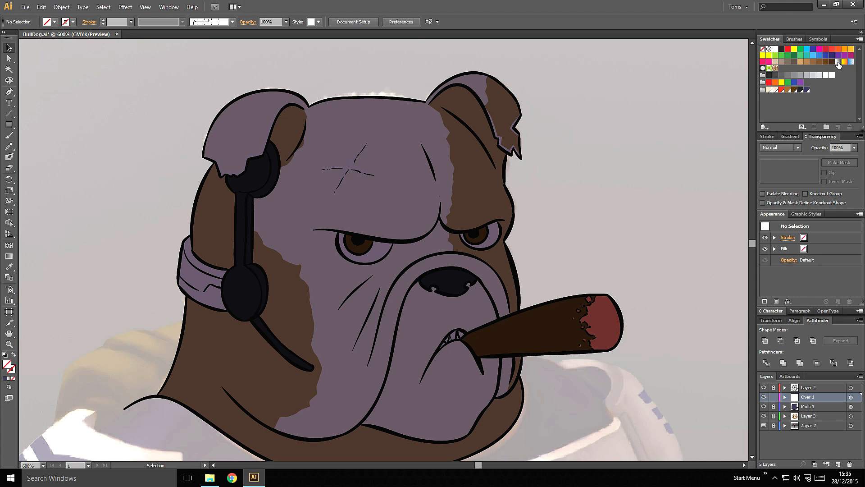
- Set up a linear gradient fill that uses the cream swatch for both end stops
{"action": "left_click", "coordinate": [791, 137]}
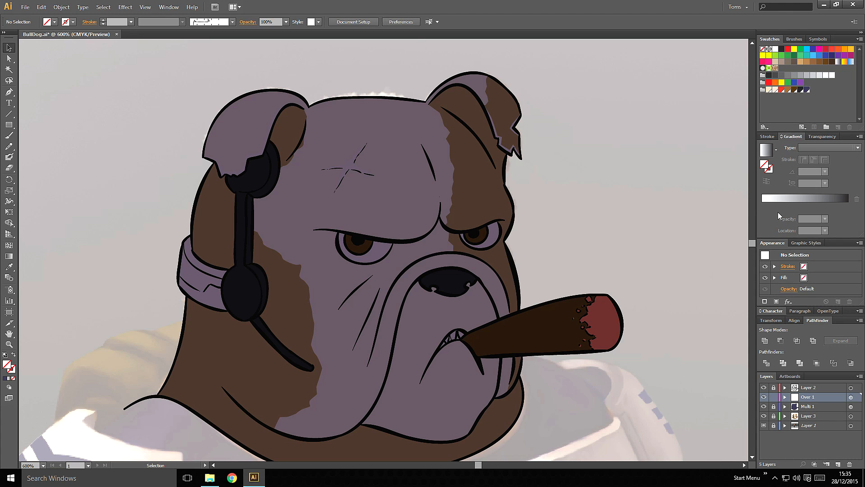
{"action": "left_click", "coordinate": [767, 152]}
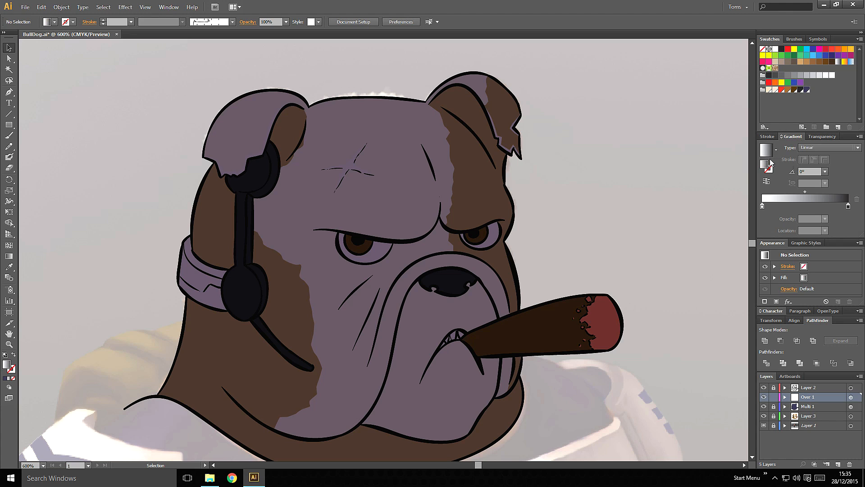
{"action": "left_click", "coordinate": [763, 207]}
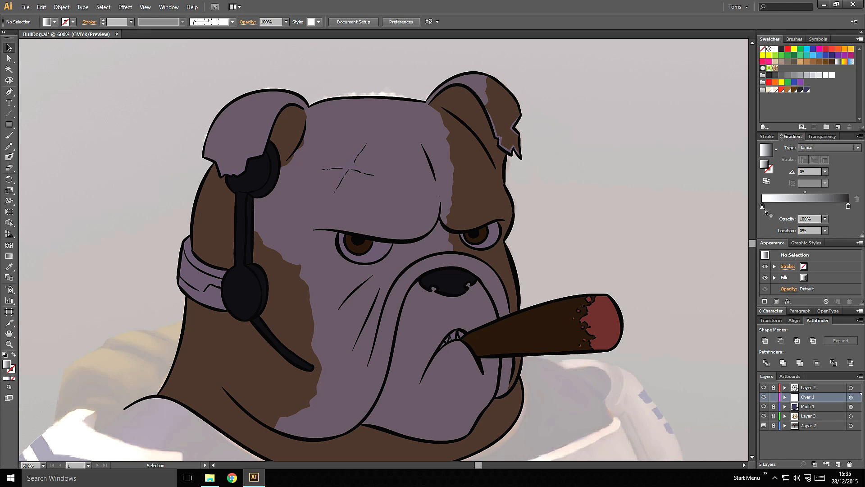
{"action": "double_click", "coordinate": [762, 207]}
{"action": "left_click_drag", "start_coordinate": [769, 91], "coordinate": [762, 206]}
{"action": "left_click_drag", "start_coordinate": [770, 93], "coordinate": [848, 207]}
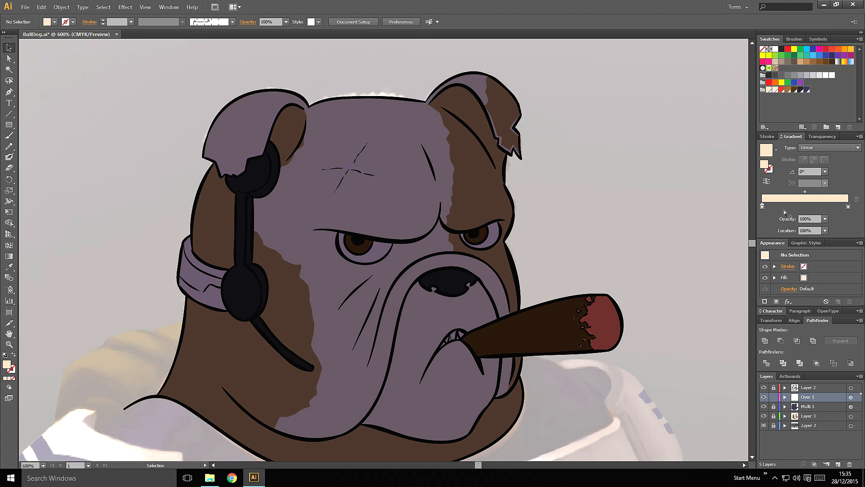
- Fade the gradient out by setting its end stop at 100% location to 0% opacity
{"action": "left_click", "coordinate": [761, 206]}
{"action": "left_click", "coordinate": [848, 207]}
{"action": "left_click_drag", "start_coordinate": [848, 208], "coordinate": [758, 210]}
{"action": "type", "text": "0"}
{"action": "key", "text": "Return"}
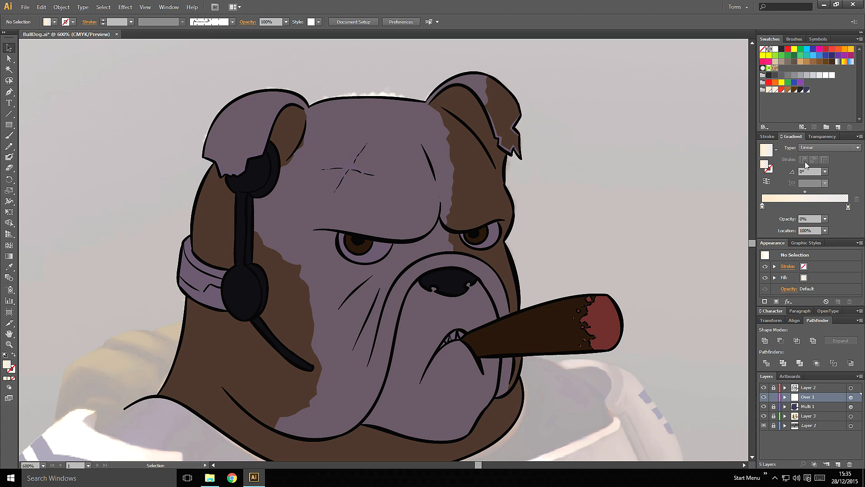
- Save the cream-to-transparent gradient as a new swatch
{"action": "left_click_drag", "start_coordinate": [766, 154], "coordinate": [786, 120]}
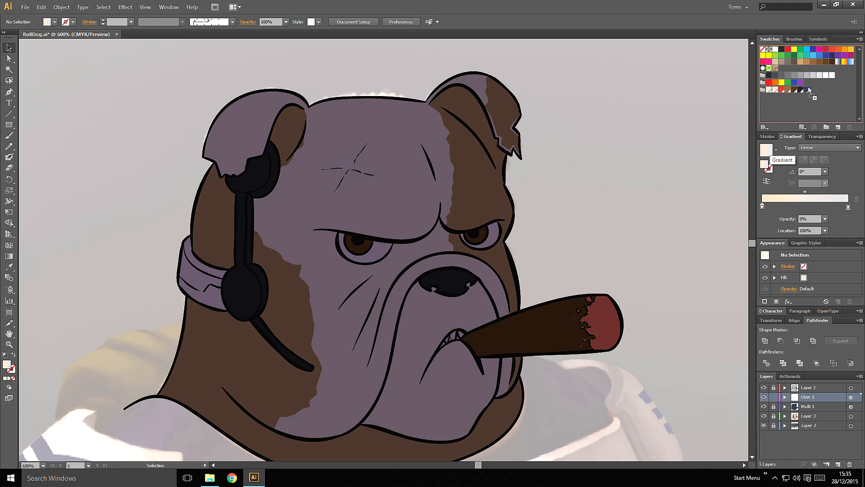
{"action": "left_click_drag", "start_coordinate": [808, 87], "coordinate": [809, 90]}
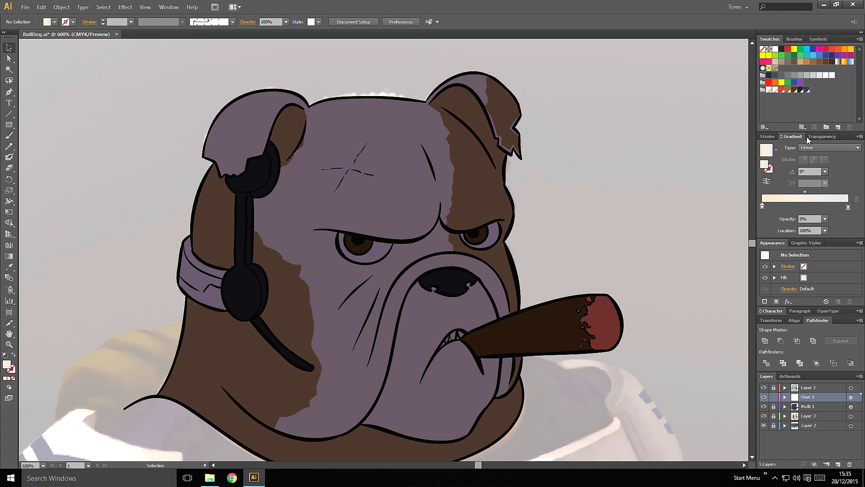
{"action": "left_click_drag", "start_coordinate": [766, 153], "coordinate": [798, 76]}
- Start a gradient-filled Pen path just outside the lower corner of the ear flap above the headset
{"action": "key", "text": "p"}
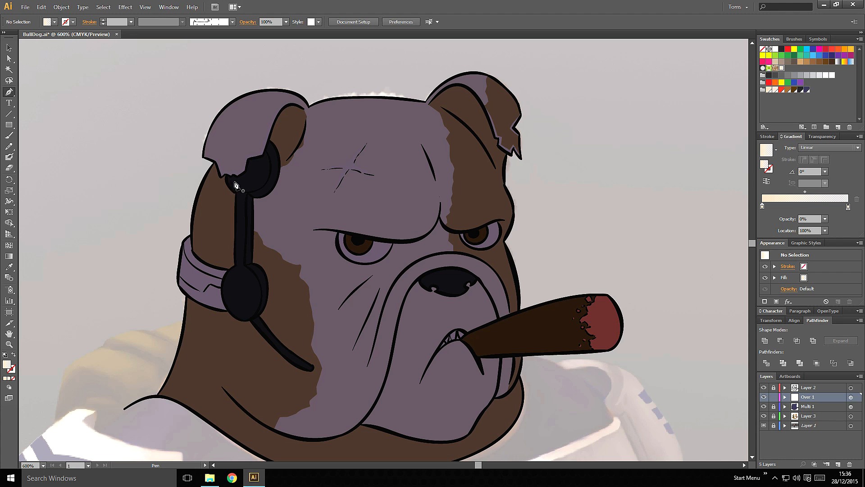
{"action": "key", "text": "ctrl+plus"}
{"action": "left_click_drag", "start_coordinate": [320, 151], "coordinate": [426, 214]}
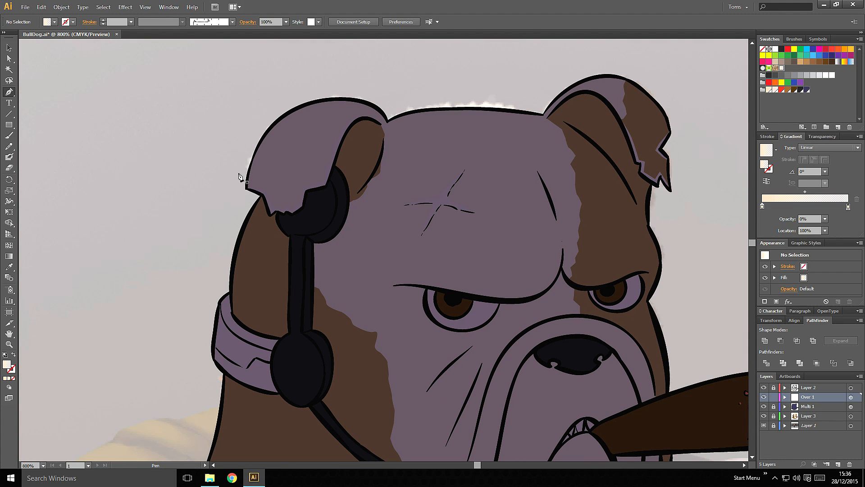
{"action": "left_click", "coordinate": [231, 190]}
{"action": "left_click", "coordinate": [264, 197]}
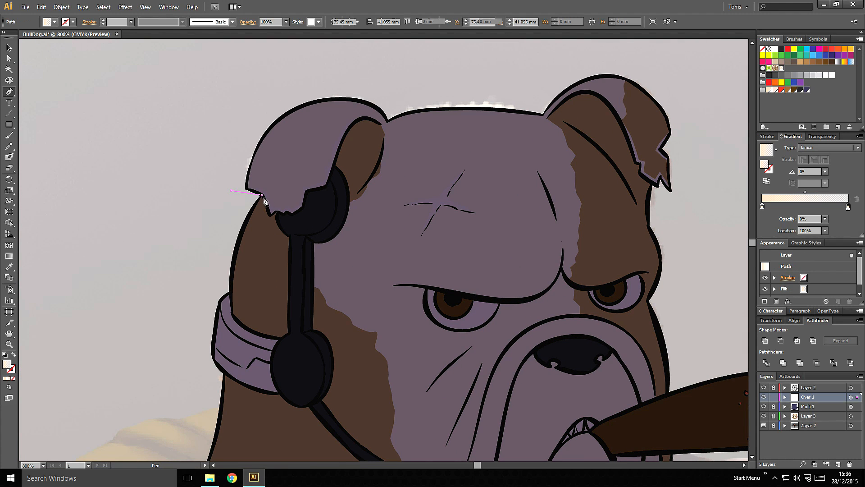
{"action": "left_click", "coordinate": [269, 215]}
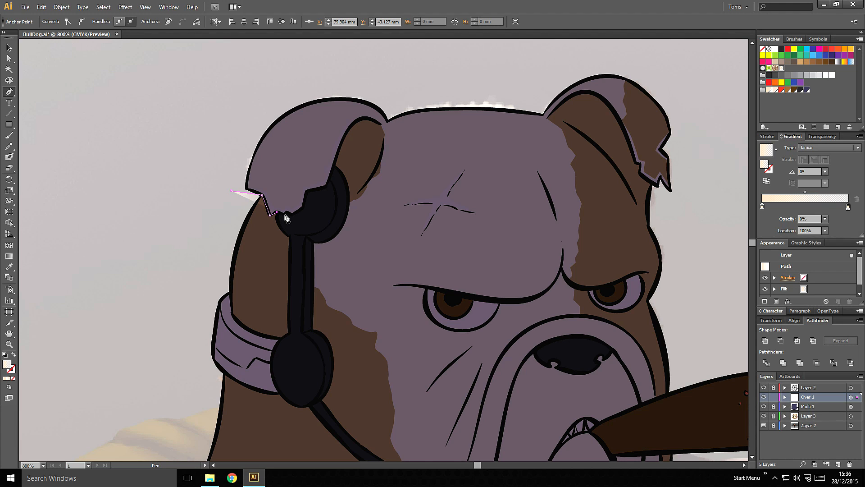
{"action": "left_click", "coordinate": [286, 214]}
{"action": "left_click", "coordinate": [287, 212]}
{"action": "left_click", "coordinate": [293, 214]}
{"action": "left_click", "coordinate": [305, 212]}
{"action": "left_click", "coordinate": [307, 191]}
{"action": "left_click", "coordinate": [326, 187]}
{"action": "left_click", "coordinate": [338, 149]}
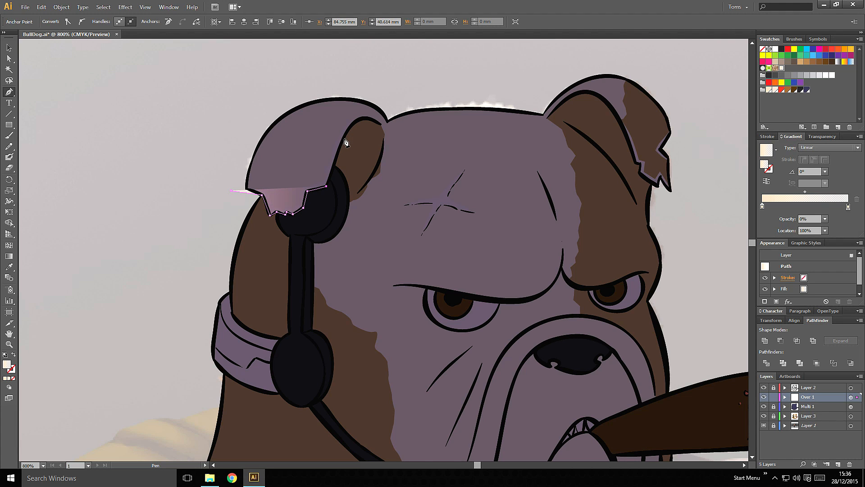
{"action": "left_click", "coordinate": [344, 138]}
{"action": "left_click", "coordinate": [350, 127]}
{"action": "key", "text": "ctrl+z"}
{"action": "key", "text": "ctrl+z"}
{"action": "key", "text": "ctrl+z"}
{"action": "key", "text": "ctrl+z"}
{"action": "key", "text": "ctrl+z"}
{"action": "key", "text": "ctrl+z"}
{"action": "key", "text": "ctrl+z"}
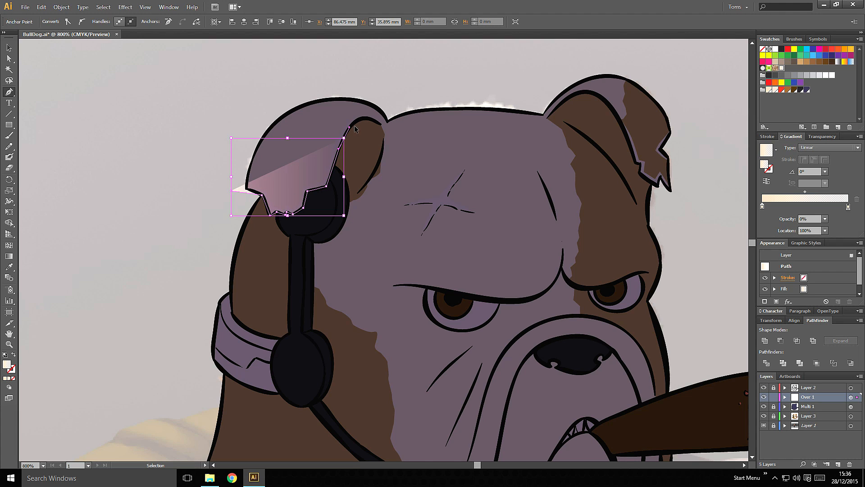
{"action": "key", "text": "ctrl+z"}
{"action": "key", "text": "ctrl+z"}
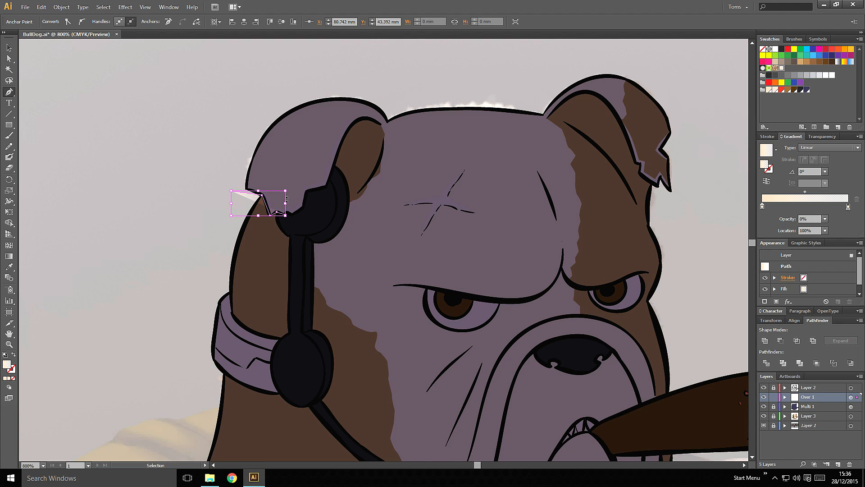
{"action": "key", "text": "ctrl+z"}
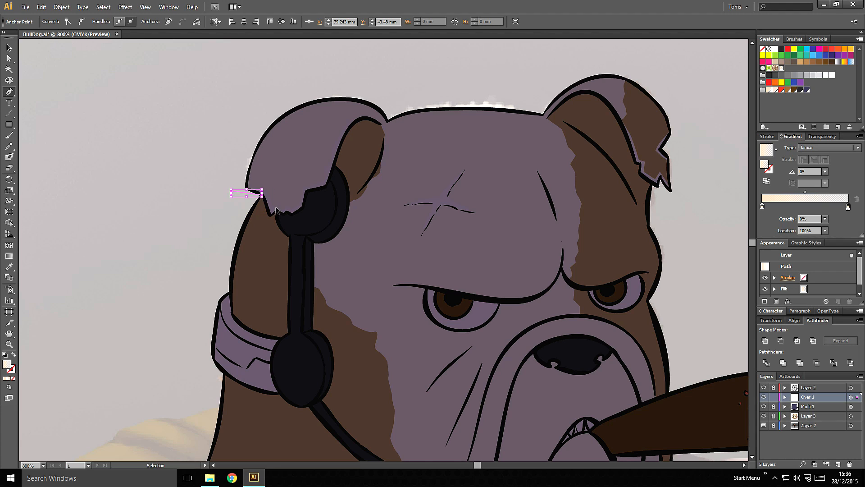
- Continue the Pen path just inside the ear flap's torn lower edge and up its inner fold to the top of the head
{"action": "left_click", "coordinate": [268, 210]}
{"action": "left_click", "coordinate": [276, 207]}
{"action": "left_click", "coordinate": [283, 208]}
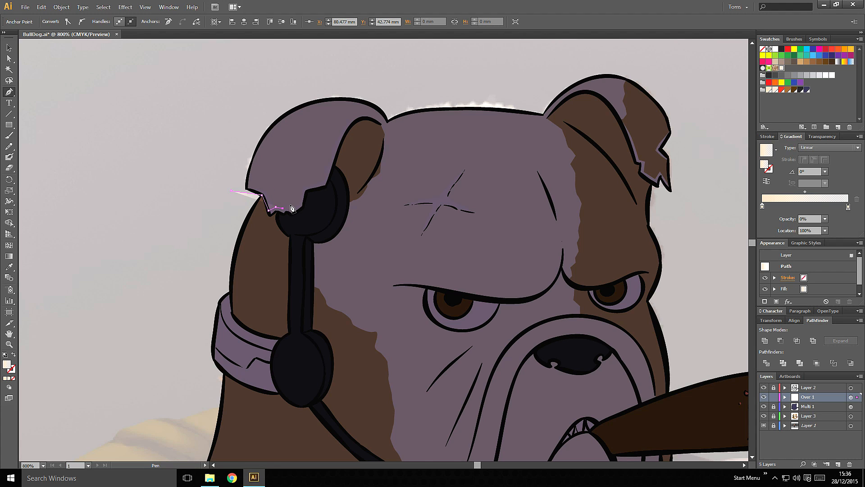
{"action": "left_click", "coordinate": [290, 205]}
{"action": "left_click", "coordinate": [294, 206]}
{"action": "left_click", "coordinate": [299, 201]}
{"action": "left_click", "coordinate": [304, 187]}
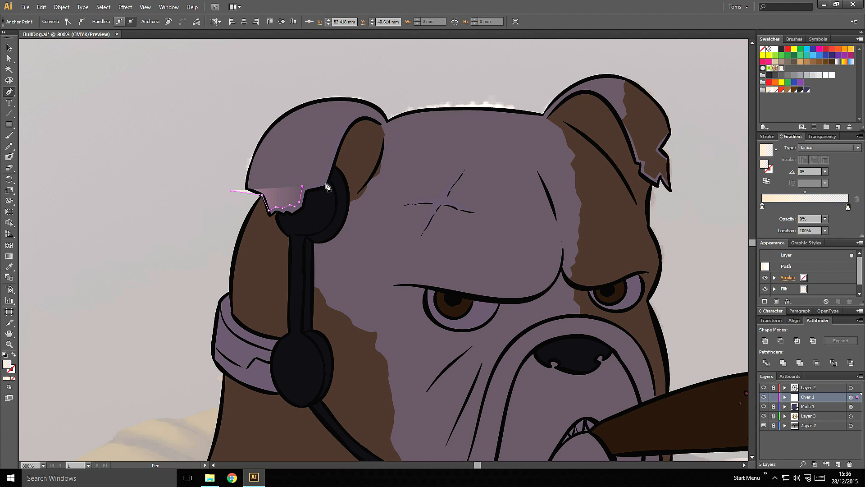
{"action": "left_click", "coordinate": [324, 181]}
{"action": "left_click_drag", "start_coordinate": [341, 131], "coordinate": [347, 121]}
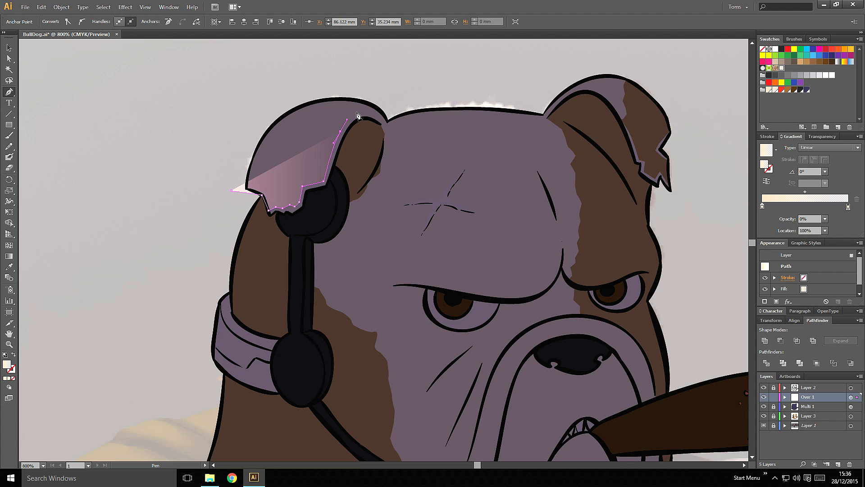
{"action": "left_click", "coordinate": [355, 114]}
{"action": "left_click", "coordinate": [375, 109]}
{"action": "left_click", "coordinate": [381, 110]}
- Take the path around the outside of the ear's outer curve and close it at its starting point
{"action": "left_click", "coordinate": [374, 94]}
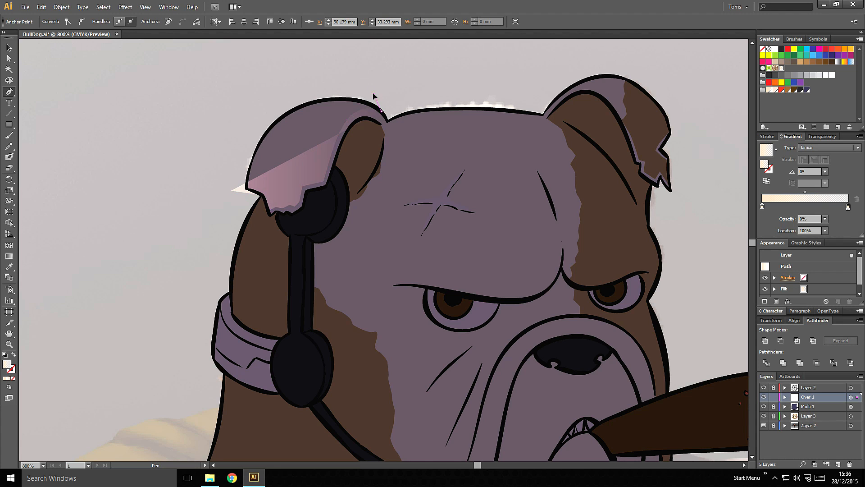
{"action": "left_click", "coordinate": [335, 84]}
{"action": "left_click", "coordinate": [298, 86]}
{"action": "left_click", "coordinate": [270, 96]}
{"action": "left_click", "coordinate": [253, 118]}
{"action": "left_click", "coordinate": [240, 146]}
{"action": "left_click", "coordinate": [232, 191]}
{"action": "left_click", "coordinate": [232, 192]}
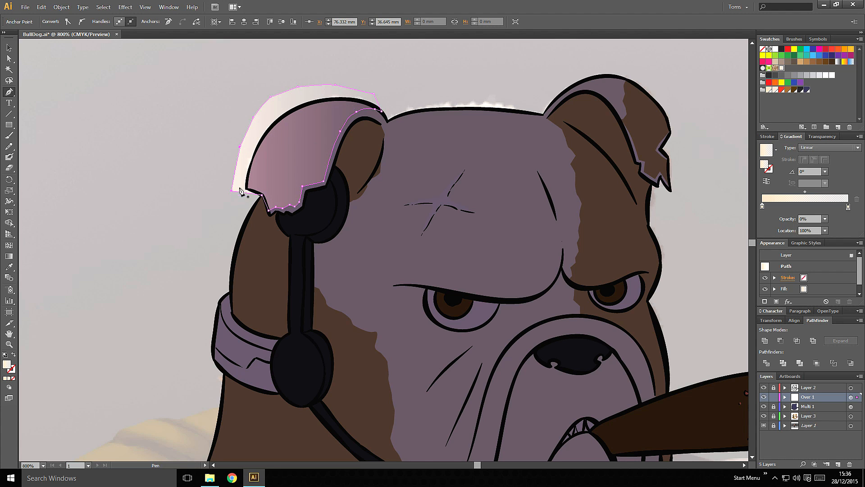
{"action": "left_click_drag", "start_coordinate": [421, 176], "coordinate": [406, 216]}
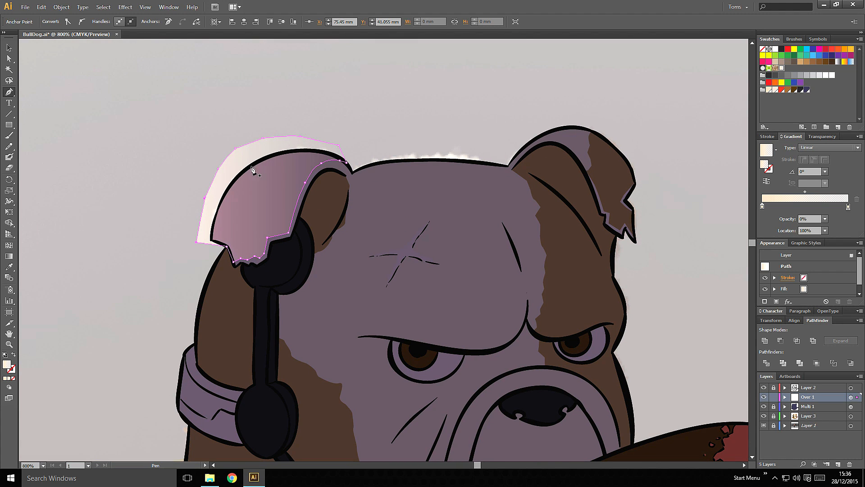
- Redirect the ear highlight's gradient to run vertically at -90°, from cream above the ear to transparent at its torn lower edge
{"action": "left_click", "coordinate": [376, 111], "text": "ctrl"}
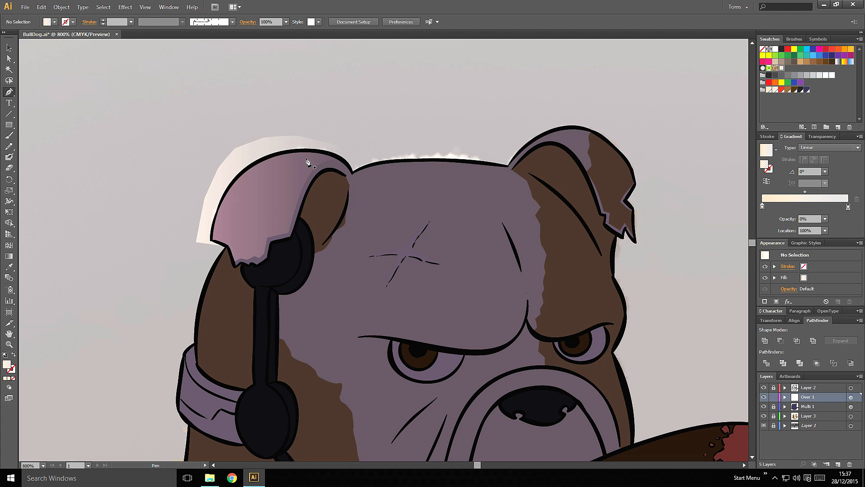
{"action": "left_click", "coordinate": [292, 178], "text": "ctrl"}
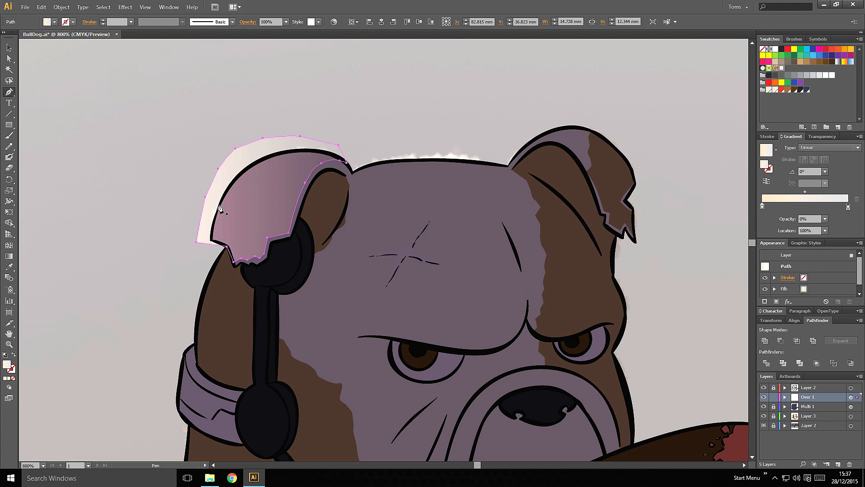
{"action": "key", "text": "g"}
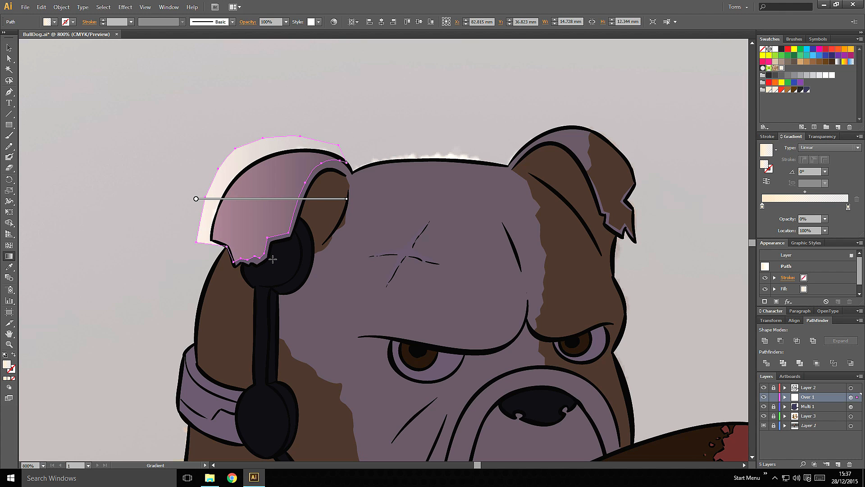
{"action": "mouse_move", "coordinate": [271, 257]}
{"action": "left_mouse_down"}
{"action": "mouse_move", "coordinate": [271, 135]}
{"action": "mouse_move", "coordinate": [272, 260]}
{"action": "left_mouse_up"}
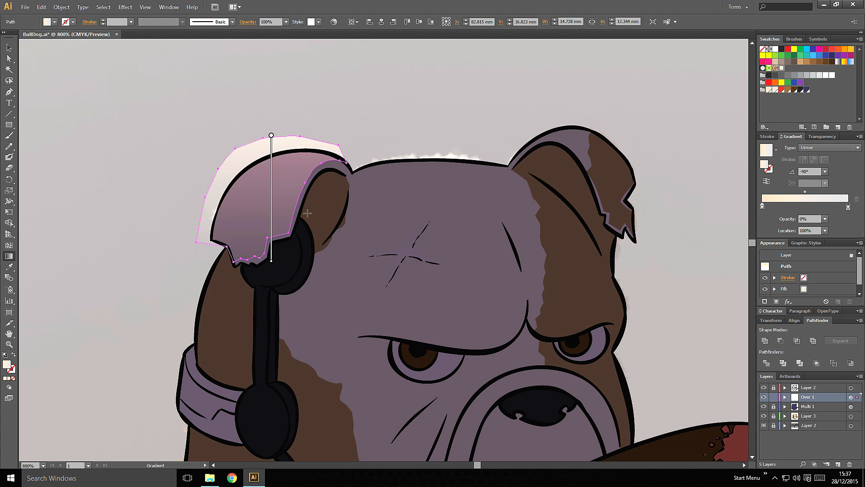
{"action": "key", "text": "v"}
{"action": "left_click", "coordinate": [388, 145]}
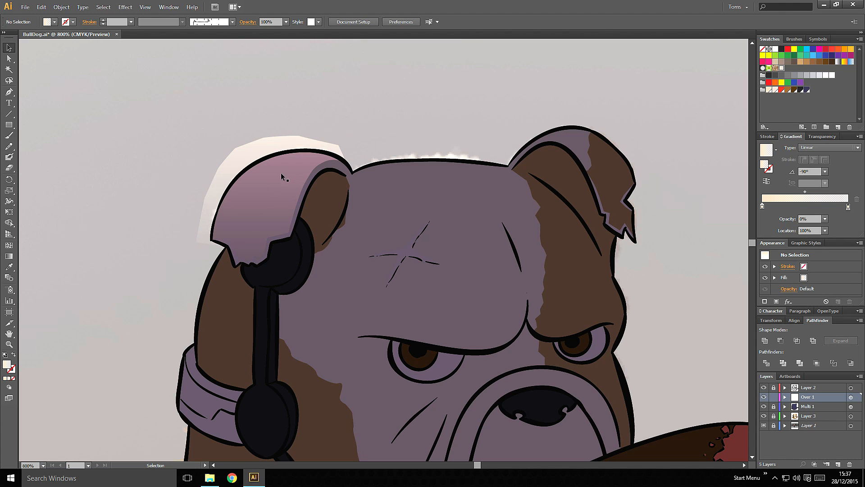
- Lengthen the ear highlight's gradient well below the ear and shift its start down to the ear's upper outline
{"action": "left_click", "coordinate": [278, 188]}
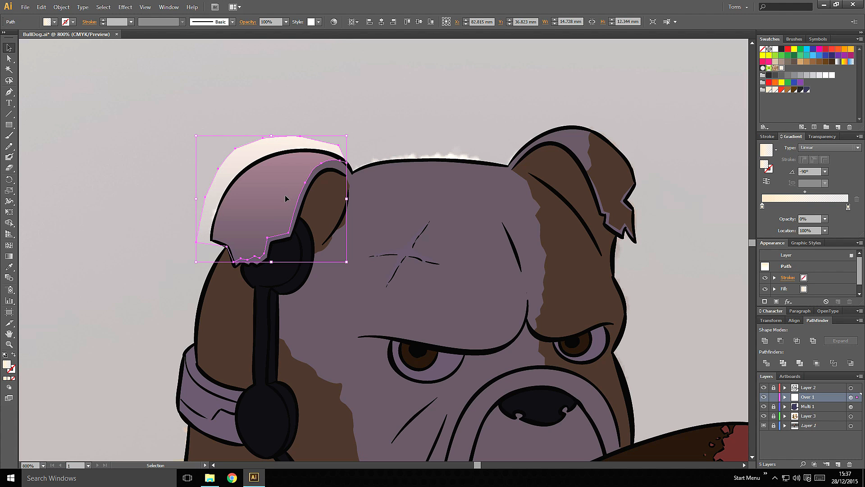
{"action": "key", "text": "g"}
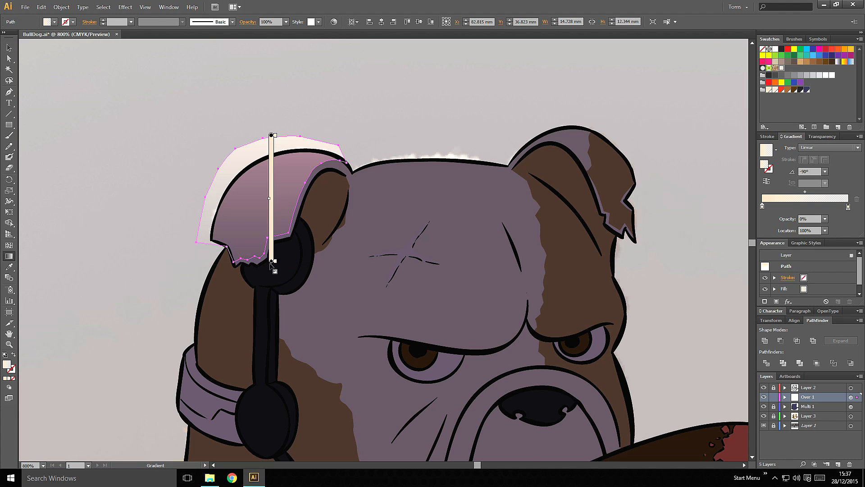
{"action": "left_click_drag", "start_coordinate": [271, 261], "coordinate": [271, 322]}
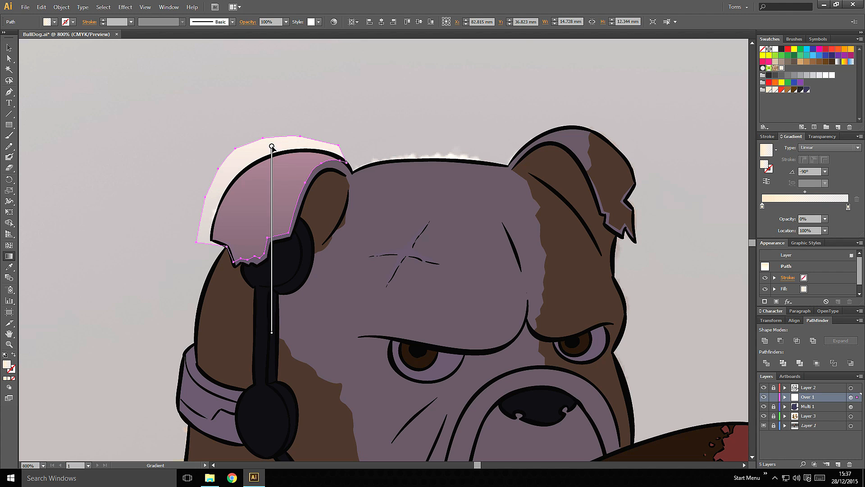
{"action": "left_click_drag", "start_coordinate": [272, 152], "coordinate": [272, 167]}
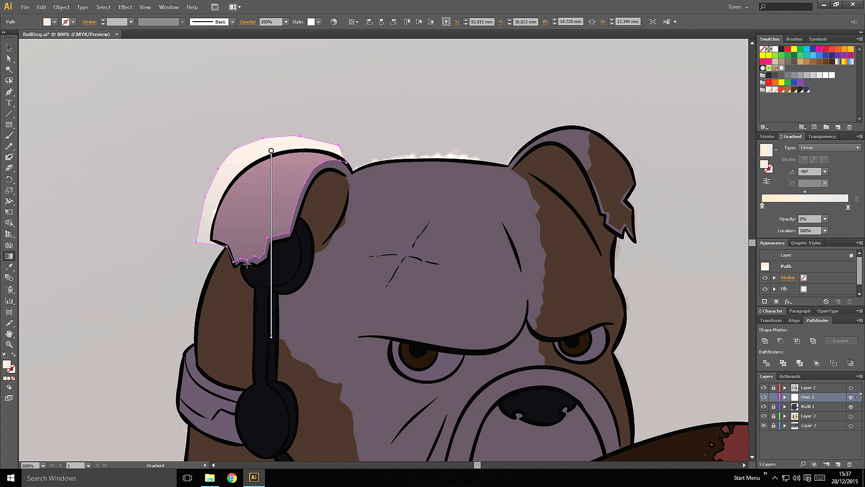
{"action": "key", "text": "v"}
{"action": "left_click", "coordinate": [387, 134]}
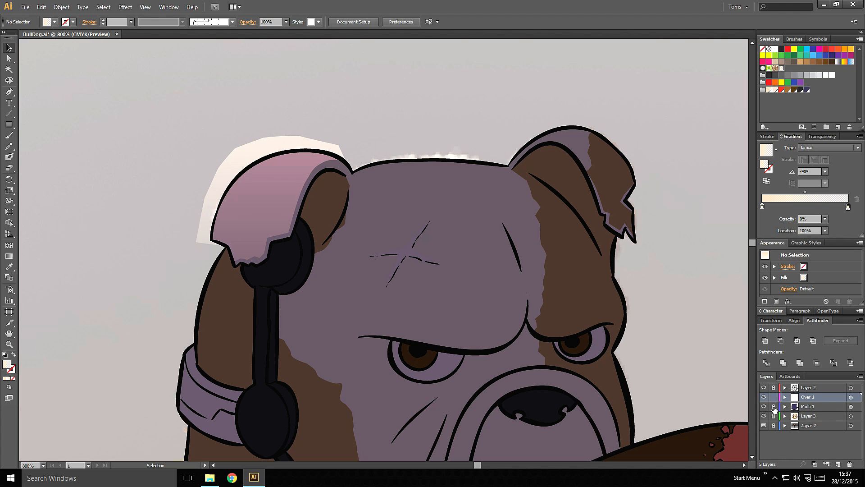
- On the Over 1 layer, start a face highlight path where ear meets head, curving it down around the ear and upper headset earpiece
{"action": "left_click", "coordinate": [834, 408]}
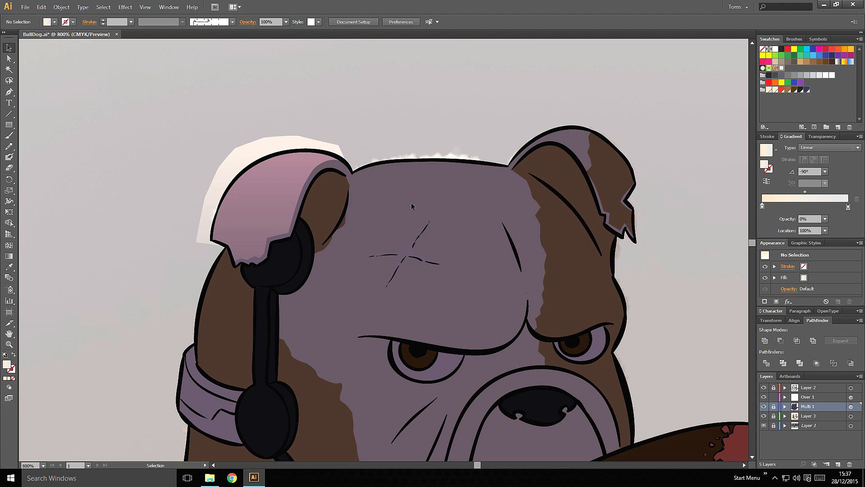
{"action": "key", "text": "p"}
{"action": "left_click", "coordinate": [813, 399]}
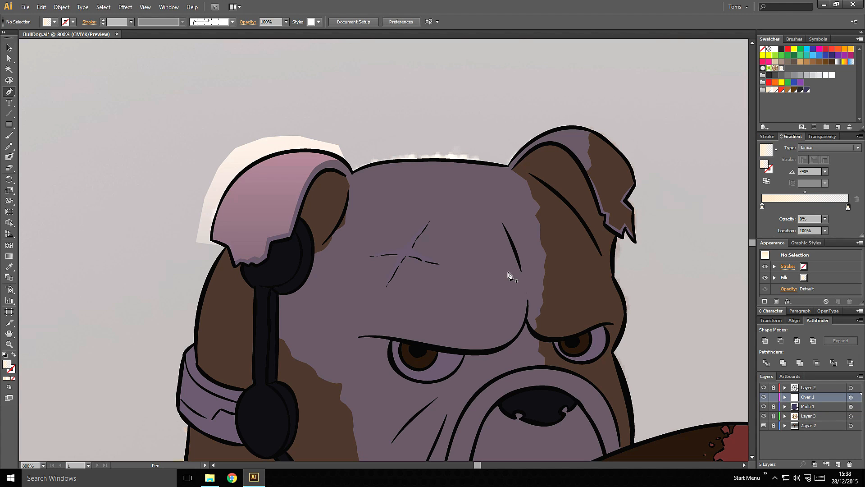
{"action": "left_click", "coordinate": [353, 167]}
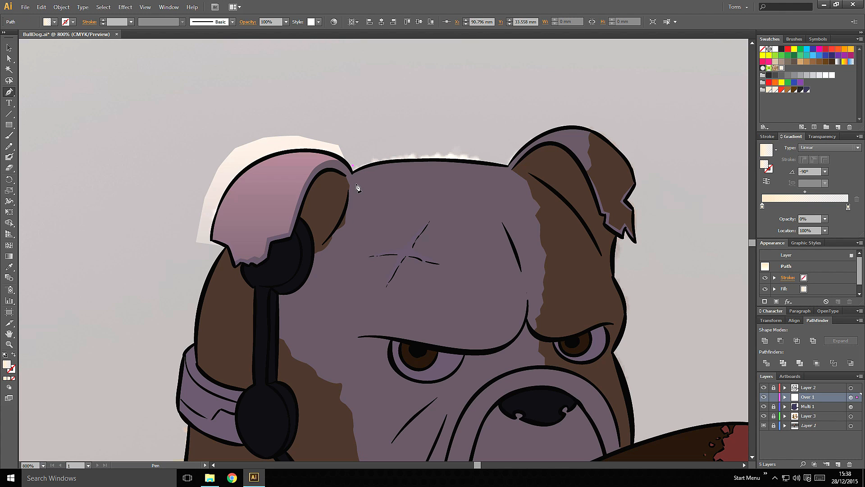
{"action": "left_click_drag", "start_coordinate": [350, 241], "coordinate": [345, 256]}
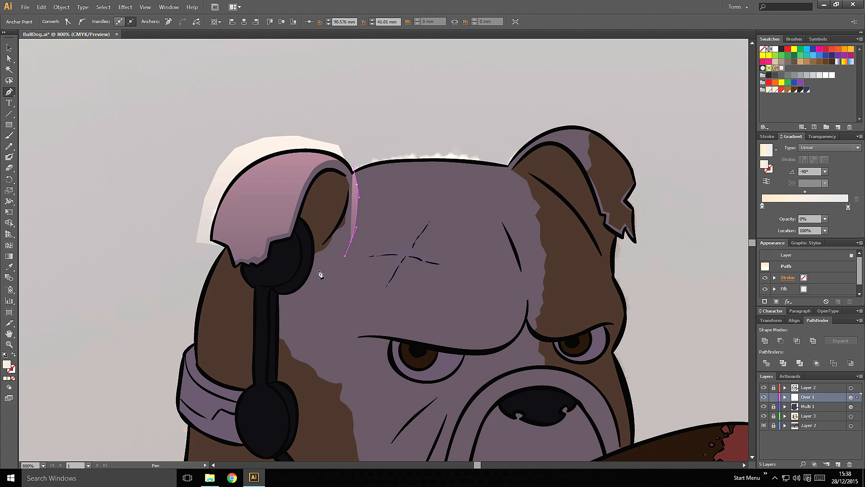
{"action": "left_click", "coordinate": [317, 271]}
{"action": "left_click", "coordinate": [302, 293]}
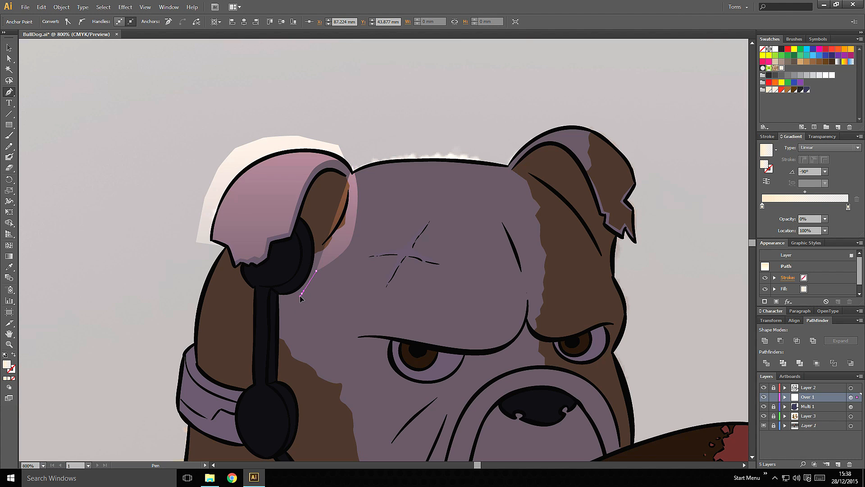
{"action": "left_click", "coordinate": [294, 299]}
{"action": "left_click", "coordinate": [284, 300]}
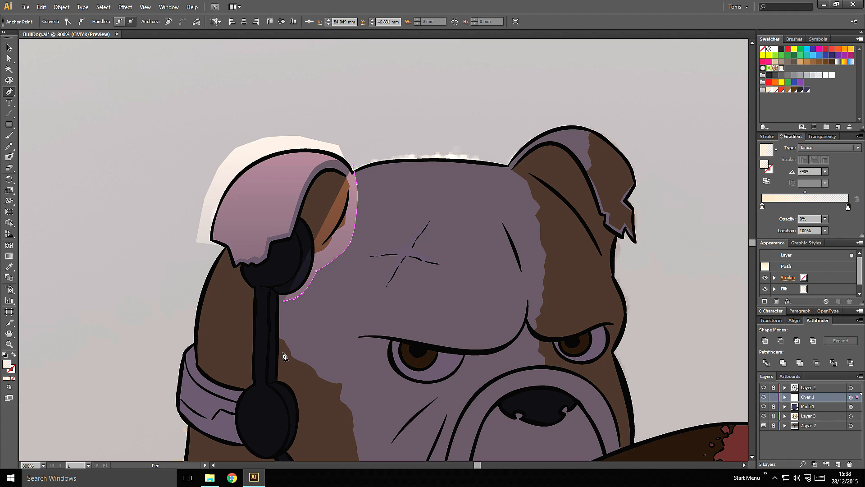
- Continue the face highlight path down along the headset band and around the lower earpiece to the microphone arm
{"action": "left_click", "coordinate": [283, 378]}
{"action": "scroll", "coordinate": [301, 360], "scroll_direction": "down", "scroll_amount": 3}
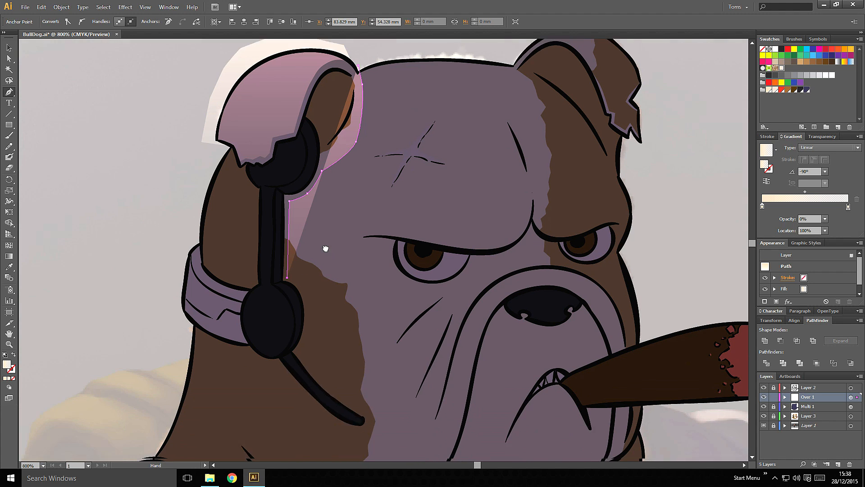
{"action": "left_click_drag", "start_coordinate": [297, 250], "coordinate": [302, 258]}
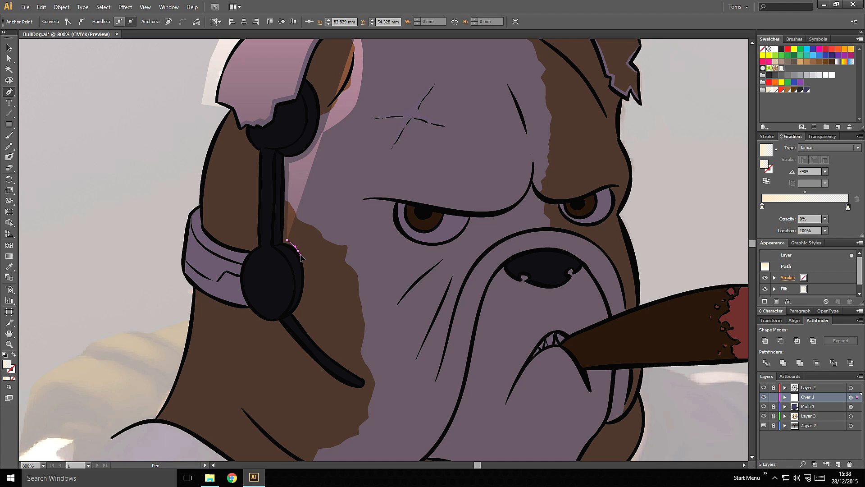
{"action": "left_click", "coordinate": [304, 282]}
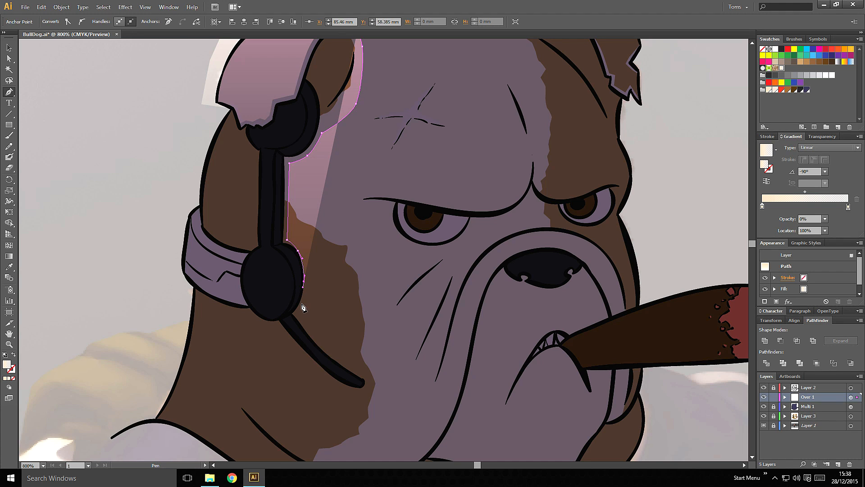
{"action": "left_click", "coordinate": [301, 306]}
{"action": "left_click", "coordinate": [295, 316]}
- Take the path along the microphone arm's upper edge and around its tip, undoing the segments drawn tight against its underside
{"action": "left_click_drag", "start_coordinate": [315, 343], "coordinate": [366, 387]}
{"action": "left_click_drag", "start_coordinate": [362, 387], "coordinate": [340, 382]}
{"action": "left_click_drag", "start_coordinate": [305, 348], "coordinate": [299, 344]}
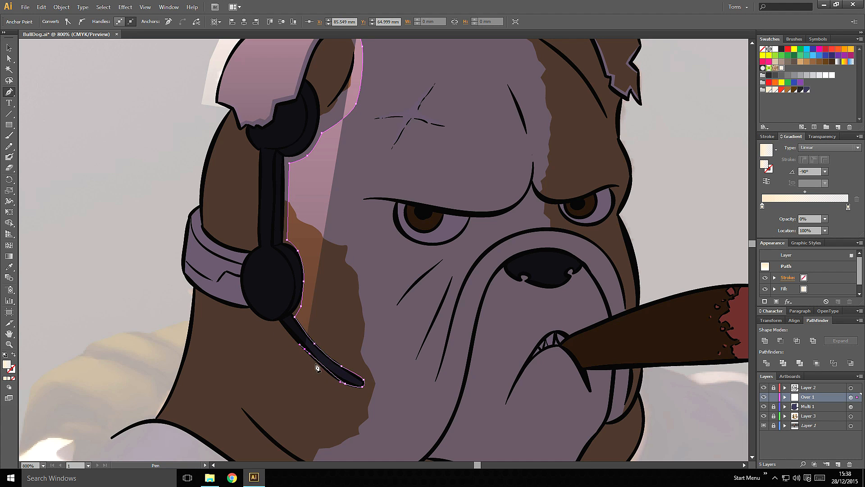
{"action": "key", "text": "ctrl+z"}
{"action": "key", "text": "ctrl+z"}
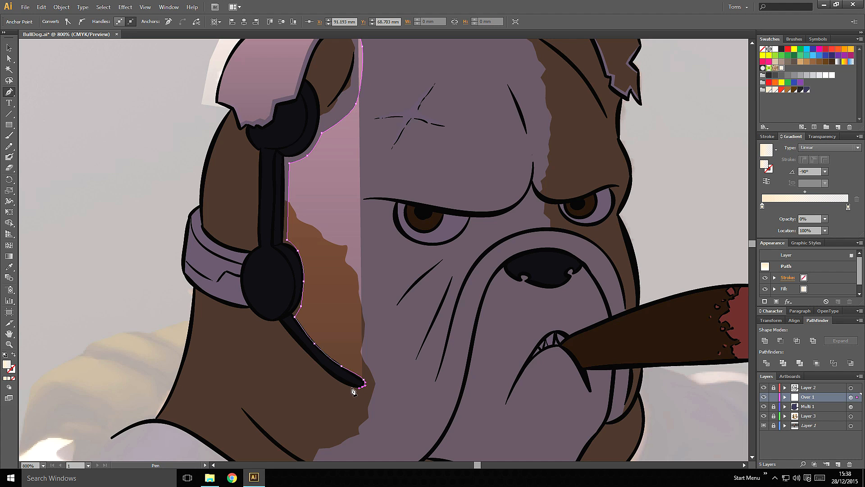
- Bring the path back below the microphone arm, leaving a shadow gap, up to just beneath the lower earpiece
{"action": "left_click", "coordinate": [351, 387]}
{"action": "left_click", "coordinate": [345, 390]}
{"action": "left_click", "coordinate": [335, 388]}
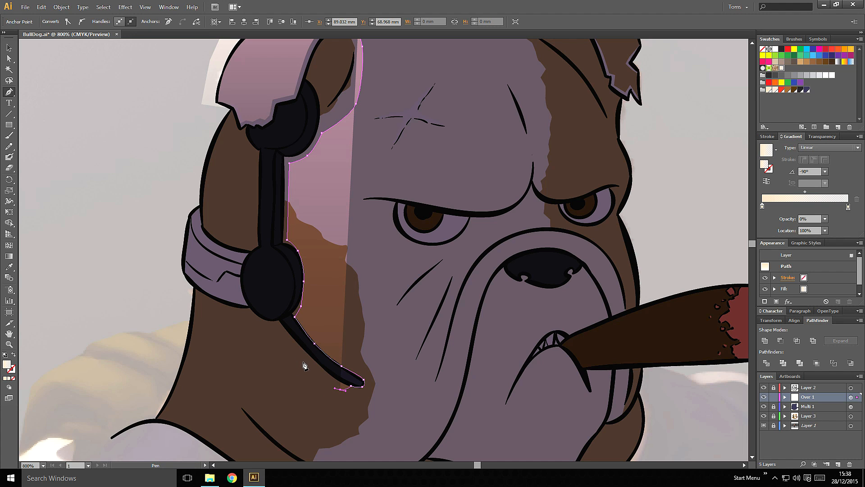
{"action": "left_click", "coordinate": [311, 371]}
{"action": "left_click", "coordinate": [303, 362]}
{"action": "left_click", "coordinate": [295, 352]}
{"action": "left_click", "coordinate": [275, 328]}
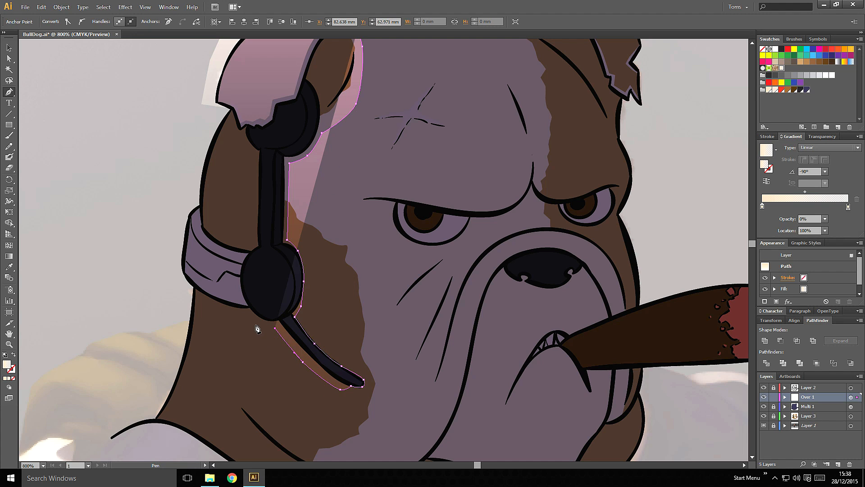
- Continue the path beneath the lower earpiece and the headset's neck strap to the back outline of the neck
{"action": "left_click", "coordinate": [255, 324]}
{"action": "left_click", "coordinate": [247, 317]}
{"action": "left_click", "coordinate": [217, 308]}
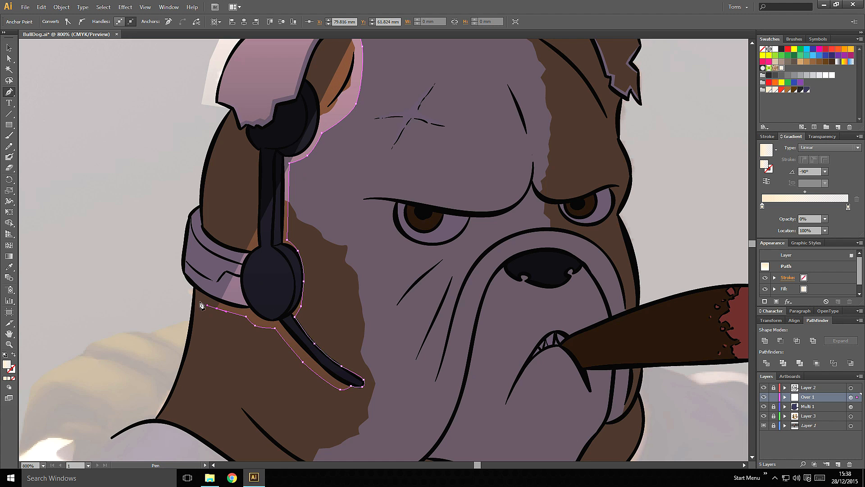
{"action": "left_click", "coordinate": [197, 297]}
{"action": "left_click", "coordinate": [194, 289]}
- Run the path down just outside the back of the neck to where it meets the shoulder line
{"action": "left_click", "coordinate": [184, 308]}
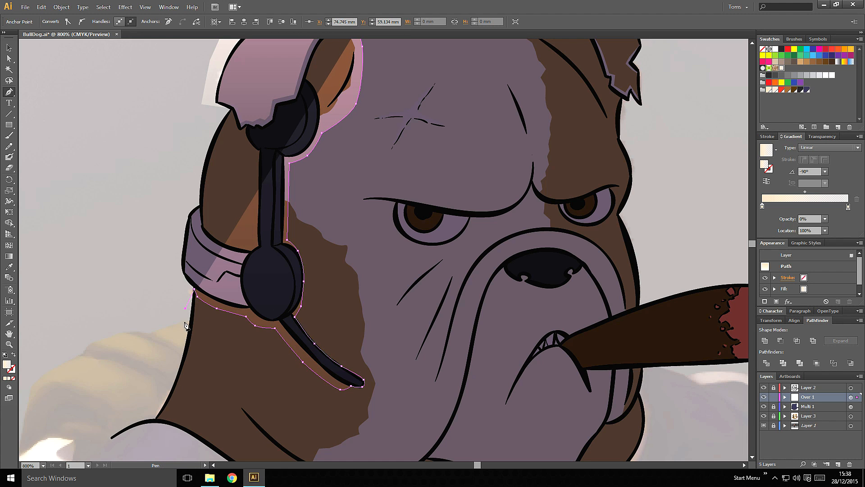
{"action": "left_click", "coordinate": [183, 334]}
{"action": "left_click", "coordinate": [181, 349]}
{"action": "key", "text": "space"}
{"action": "left_click_drag", "start_coordinate": [185, 383], "coordinate": [218, 263]}
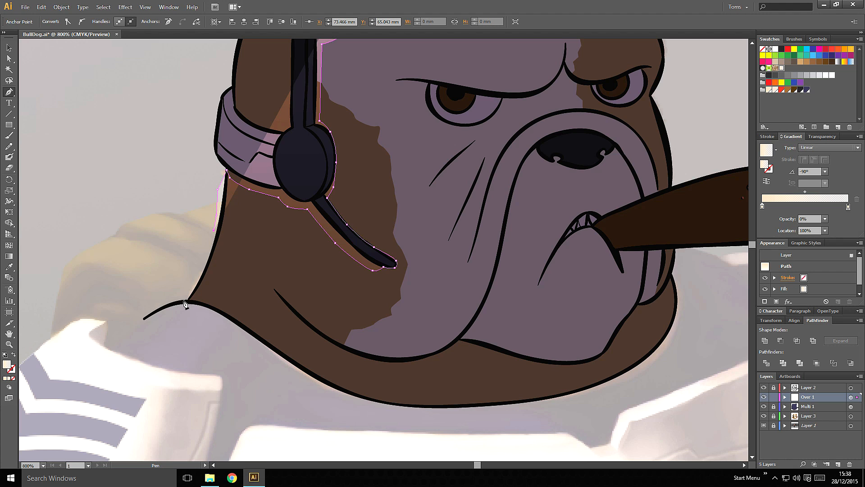
{"action": "left_click", "coordinate": [182, 300]}
- Follow the neck's lower outline with curved points, passing under the chin to the far side of the neck
{"action": "left_click_drag", "start_coordinate": [211, 307], "coordinate": [222, 313]}
{"action": "left_click_drag", "start_coordinate": [270, 344], "coordinate": [282, 356]}
{"action": "left_click_drag", "start_coordinate": [353, 399], "coordinate": [377, 407]}
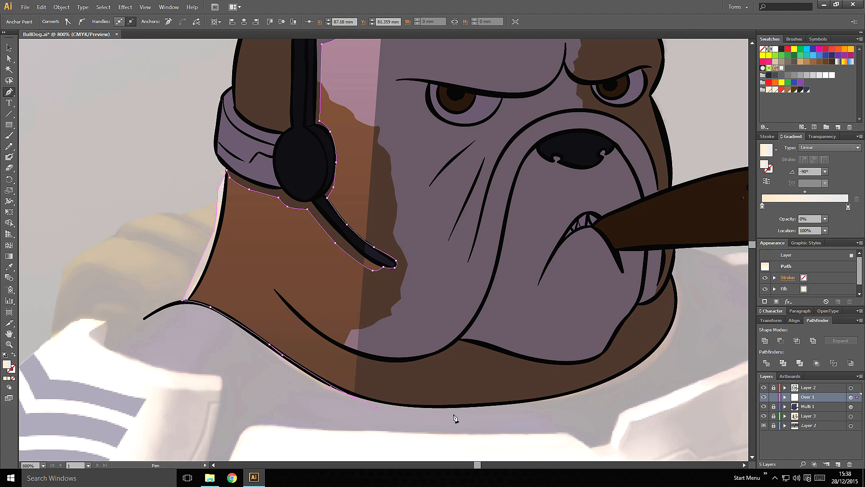
{"action": "left_click_drag", "start_coordinate": [455, 415], "coordinate": [521, 377]}
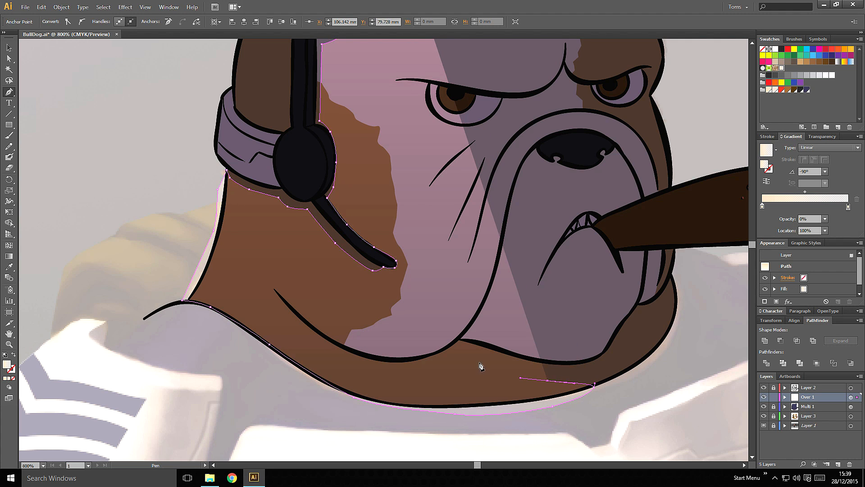
- Return the path across the neck below the jaw line, leaving a shadow band, to the outer end of the cheek fold
{"action": "left_click", "coordinate": [464, 361]}
{"action": "left_click_drag", "start_coordinate": [397, 372], "coordinate": [359, 369]}
{"action": "left_click_drag", "start_coordinate": [300, 332], "coordinate": [280, 311]}
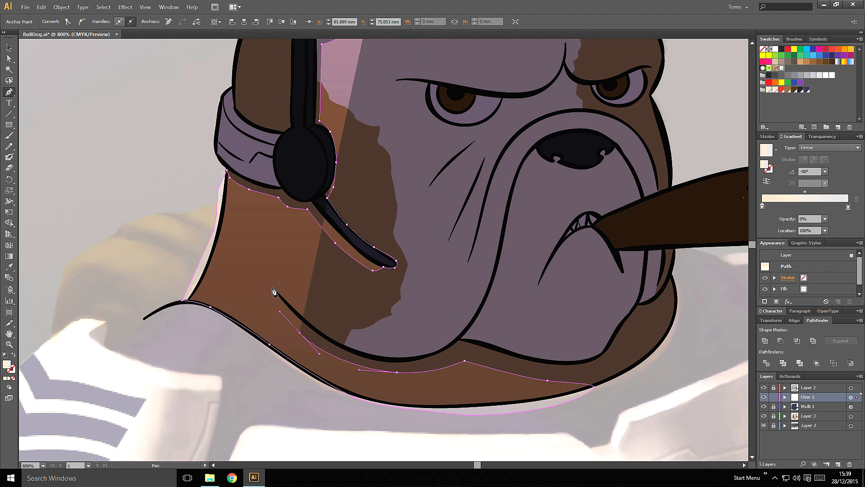
{"action": "left_click", "coordinate": [274, 289]}
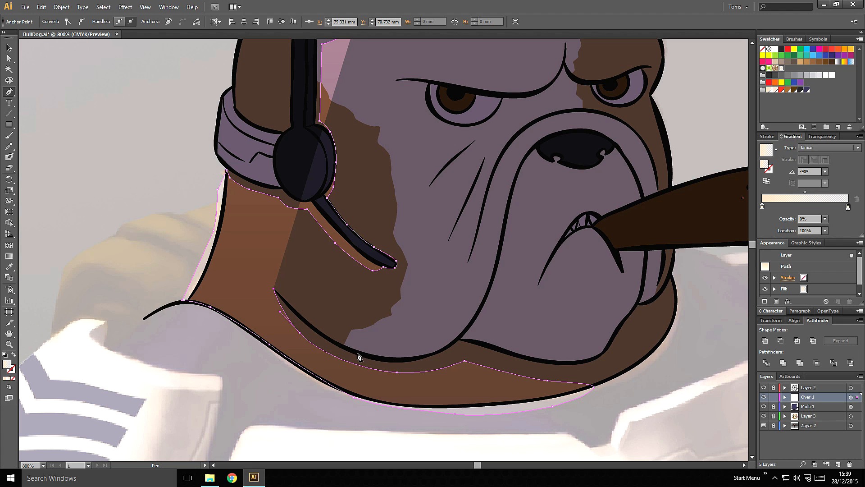
- Trace the path along the jaw line, up the cheek beside the muzzle fold, and over the bridge above the nose
{"action": "left_click_drag", "start_coordinate": [358, 352], "coordinate": [443, 346]}
{"action": "left_click_drag", "start_coordinate": [475, 308], "coordinate": [486, 277]}
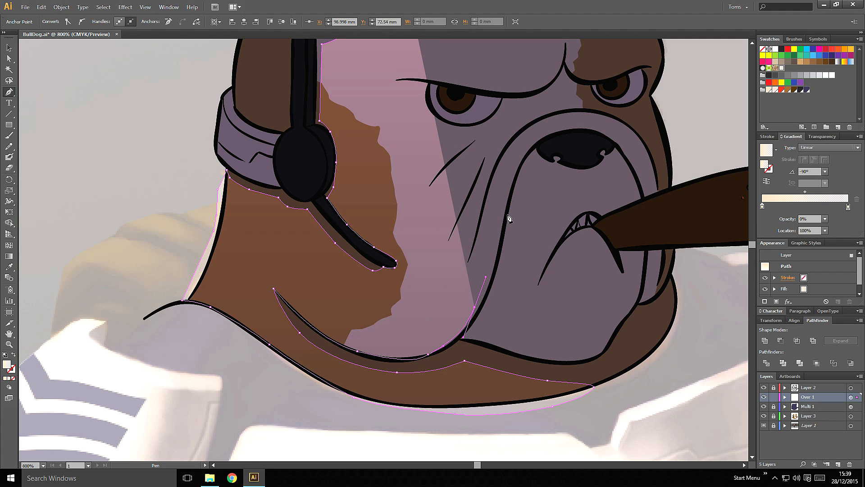
{"action": "left_click_drag", "start_coordinate": [498, 215], "coordinate": [502, 195]}
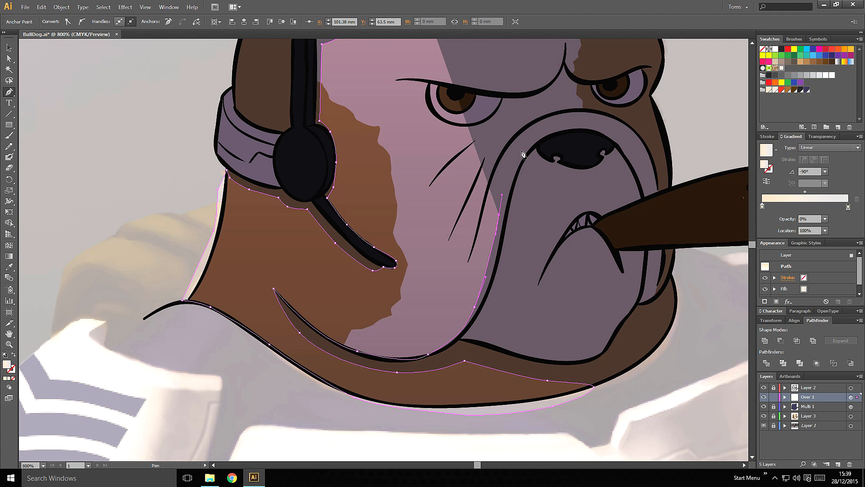
{"action": "left_click_drag", "start_coordinate": [521, 150], "coordinate": [583, 95]}
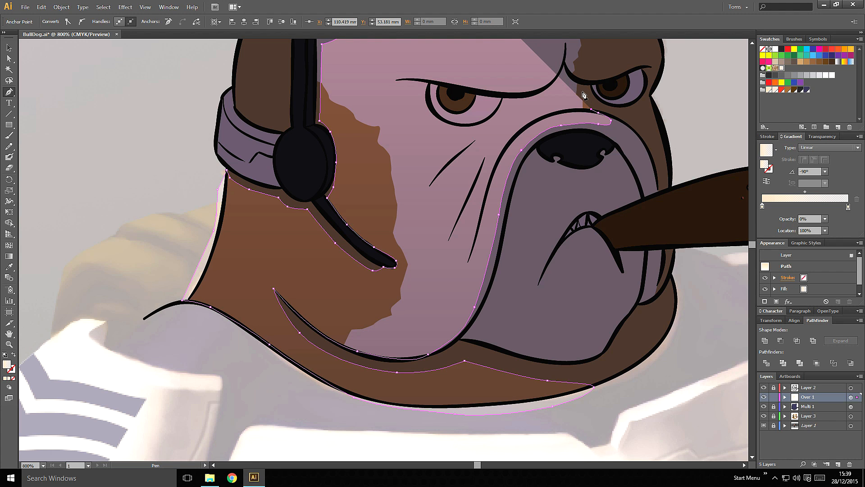
- Run the path up to the crease between the eyes, then below the near eye's brow to its outer tip
{"action": "left_click", "coordinate": [578, 89]}
{"action": "left_click", "coordinate": [569, 84]}
{"action": "left_click", "coordinate": [563, 76]}
{"action": "left_click_drag", "start_coordinate": [550, 93], "coordinate": [491, 104]}
{"action": "left_click", "coordinate": [441, 93]}
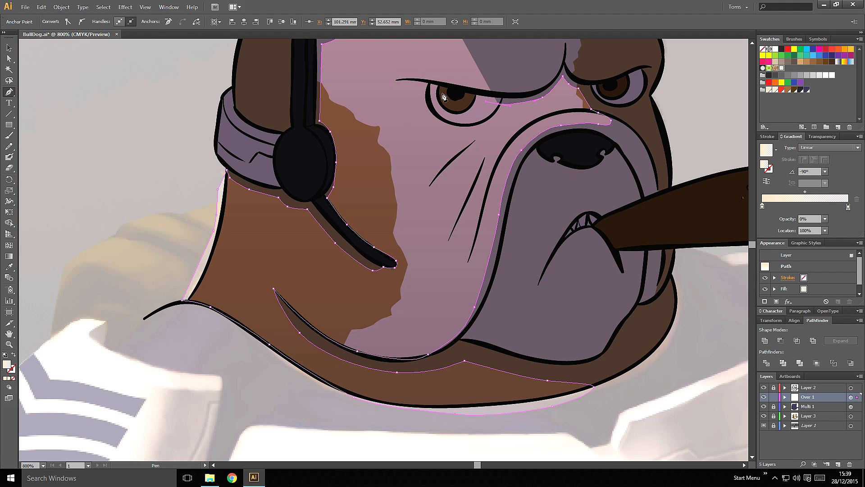
{"action": "left_click", "coordinate": [428, 89]}
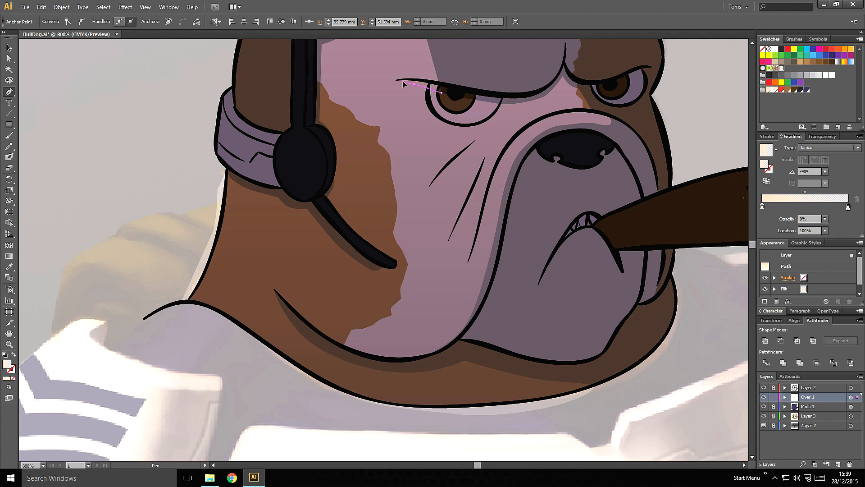
{"action": "left_click", "coordinate": [414, 84]}
{"action": "left_click", "coordinate": [398, 80]}
- Return the path along the near brow's upper edge and up the forehead crease to its upper end
{"action": "left_click", "coordinate": [435, 82]}
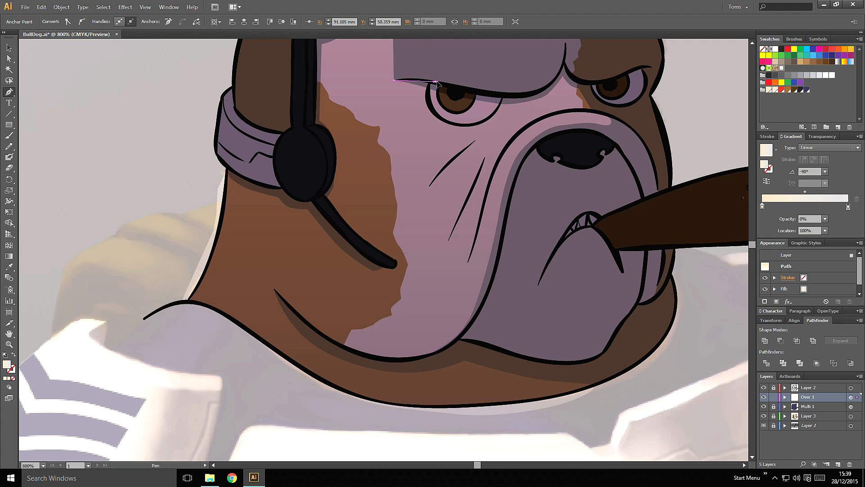
{"action": "left_click_drag", "start_coordinate": [444, 83], "coordinate": [446, 84]}
{"action": "left_click_drag", "start_coordinate": [508, 93], "coordinate": [525, 147]}
{"action": "left_click", "coordinate": [521, 109]}
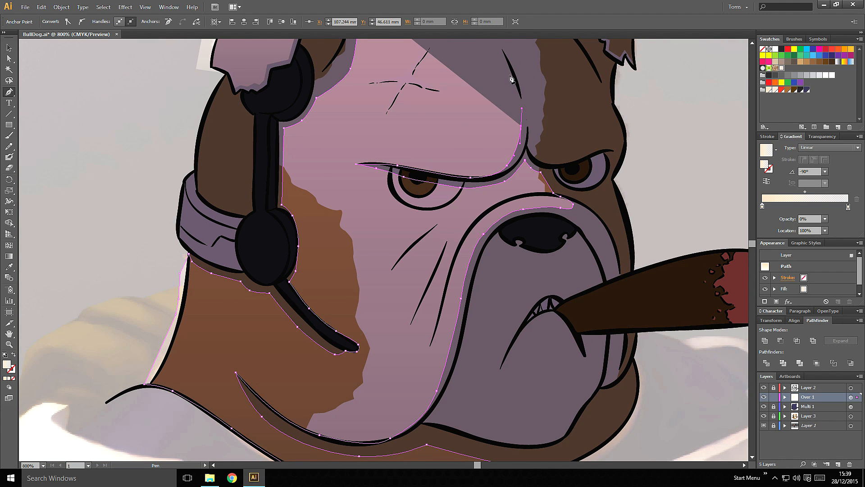
{"action": "left_click_drag", "start_coordinate": [511, 67], "coordinate": [526, 146]}
{"action": "left_click", "coordinate": [498, 103]}
- Carry the path around the far brow patch and over the top of the head to the near ear, closing the face highlight
{"action": "left_click_drag", "start_coordinate": [535, 179], "coordinate": [520, 78]}
{"action": "left_click", "coordinate": [518, 70]}
{"action": "left_click", "coordinate": [515, 66]}
{"action": "left_click", "coordinate": [509, 62]}
{"action": "left_click_drag", "start_coordinate": [466, 58], "coordinate": [461, 57]}
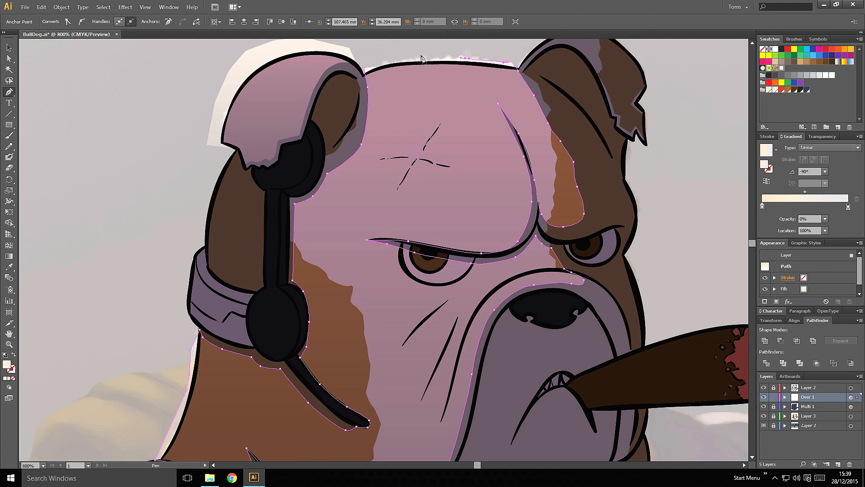
{"action": "left_click_drag", "start_coordinate": [379, 59], "coordinate": [378, 60]}
{"action": "left_click", "coordinate": [363, 69]}
{"action": "left_click_drag", "start_coordinate": [449, 110], "coordinate": [377, 150]}
{"action": "key", "text": "ctrl+minus"}
{"action": "key", "text": "ctrl+minus"}
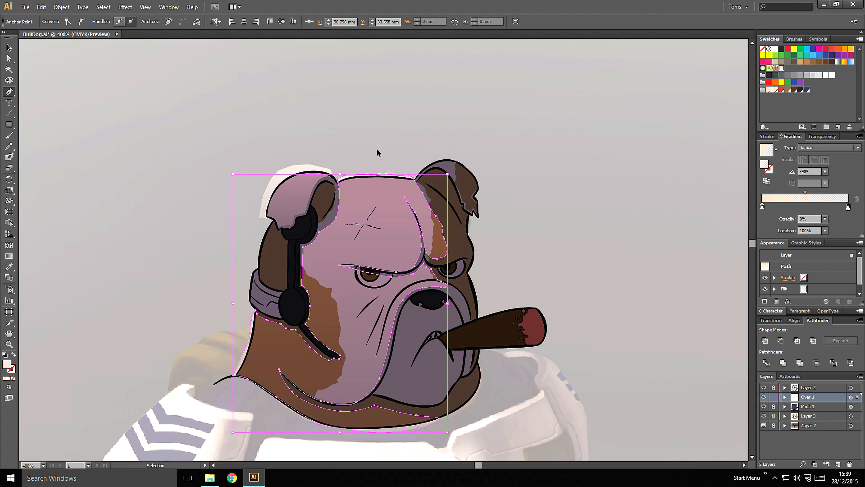
{"action": "key", "text": "ctrl+plus"}
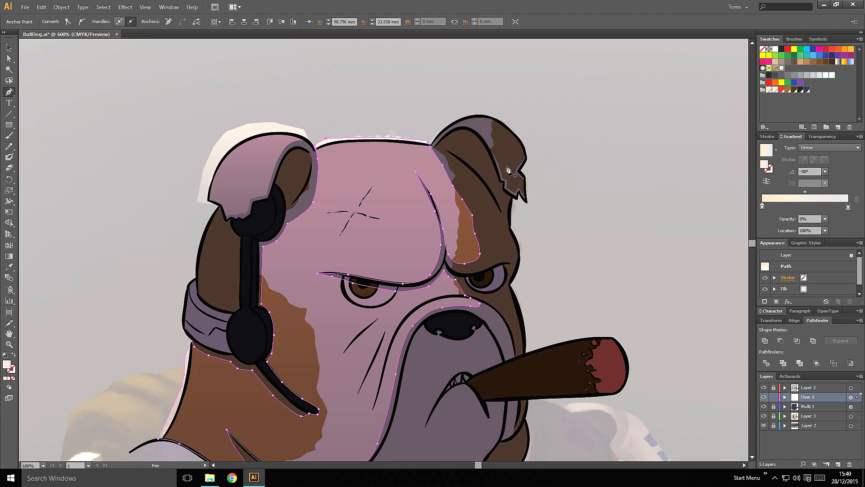
{"action": "left_click_drag", "start_coordinate": [466, 277], "coordinate": [502, 177]}
{"action": "scroll", "coordinate": [498, 188], "scroll_direction": "up", "scroll_amount": 5}
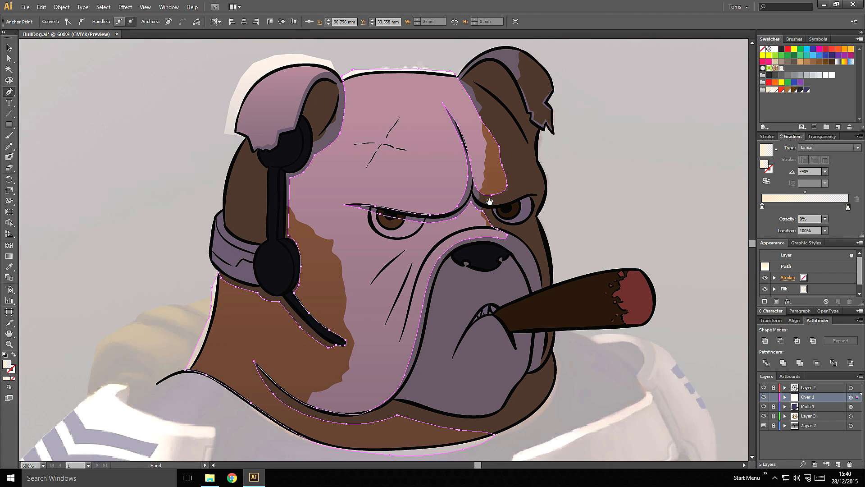
{"action": "left_click_drag", "start_coordinate": [468, 236], "coordinate": [497, 247]}
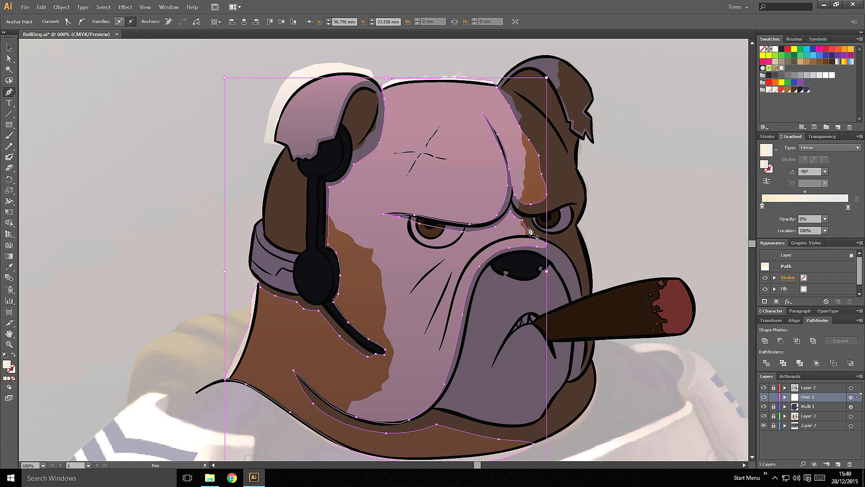
- Start a highlight on the back of the head, tracing below the torn ear, around the upper earpiece and down the headset arm
{"action": "key", "text": "ctrl+plus"}
{"action": "key", "text": "ctrl+plus"}
{"action": "left_click_drag", "start_coordinate": [369, 198], "coordinate": [482, 250]}
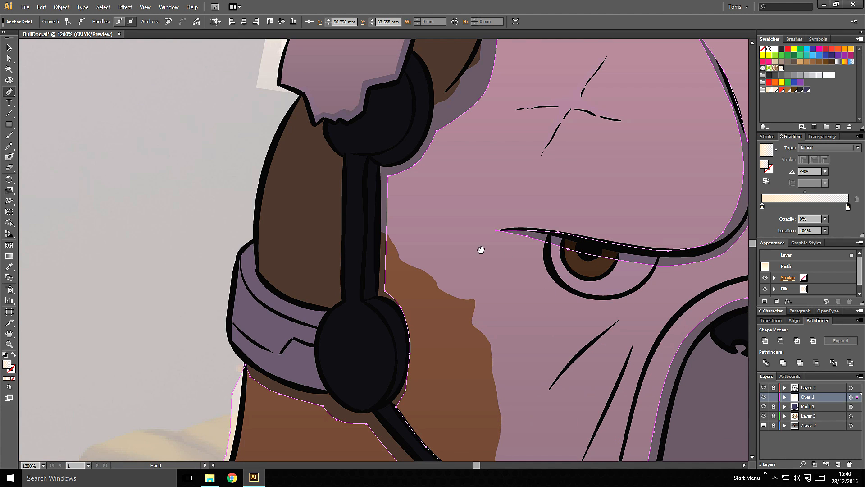
{"action": "left_click", "coordinate": [296, 95]}
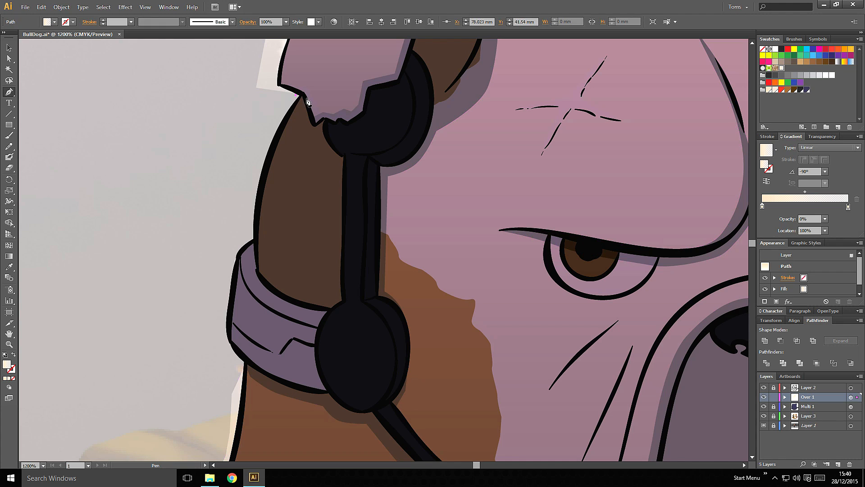
{"action": "left_click", "coordinate": [305, 96]}
{"action": "left_click", "coordinate": [313, 125]}
{"action": "left_click", "coordinate": [325, 119]}
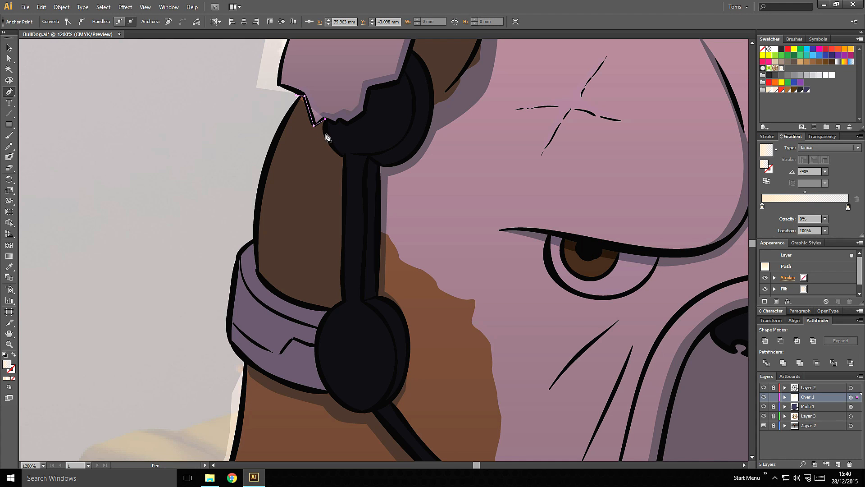
{"action": "left_click_drag", "start_coordinate": [326, 134], "coordinate": [328, 143]}
{"action": "left_click", "coordinate": [343, 156]}
{"action": "left_click", "coordinate": [342, 252]}
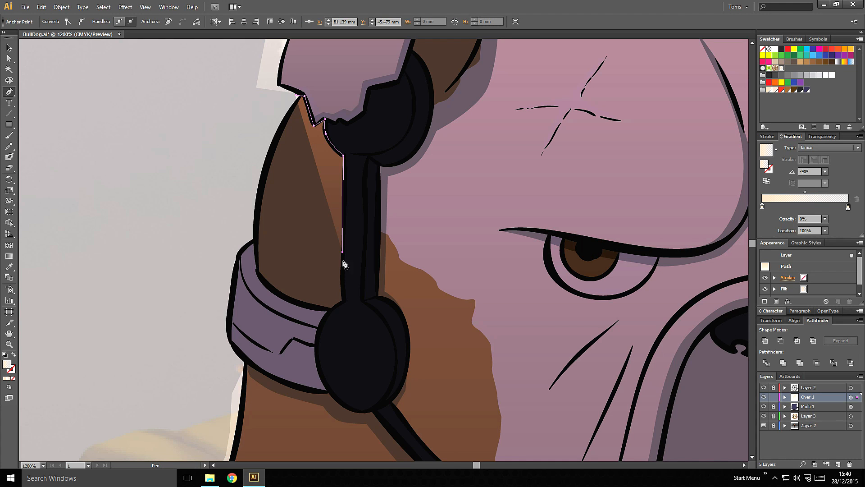
- Trace the path along the neck band's upper edge and up outside the head's back outline, closing it below the torn ear
{"action": "left_click", "coordinate": [343, 299]}
{"action": "left_click", "coordinate": [335, 306]}
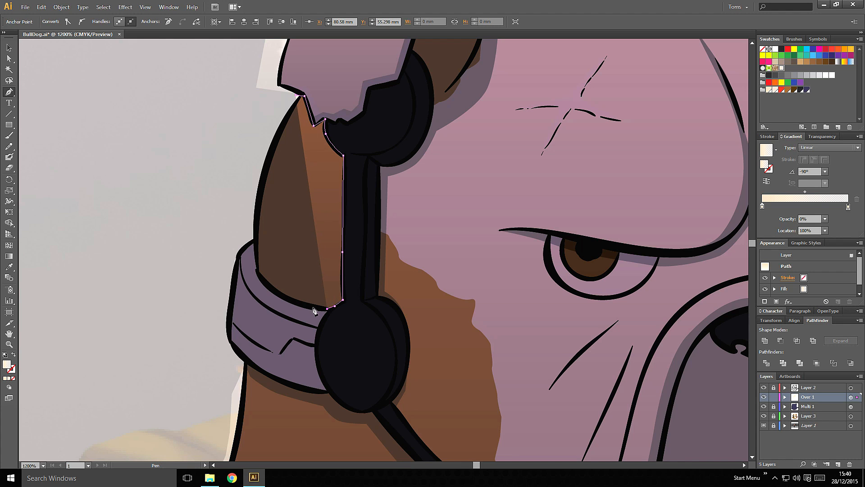
{"action": "left_click_drag", "start_coordinate": [282, 296], "coordinate": [270, 291]}
{"action": "left_click", "coordinate": [258, 270]}
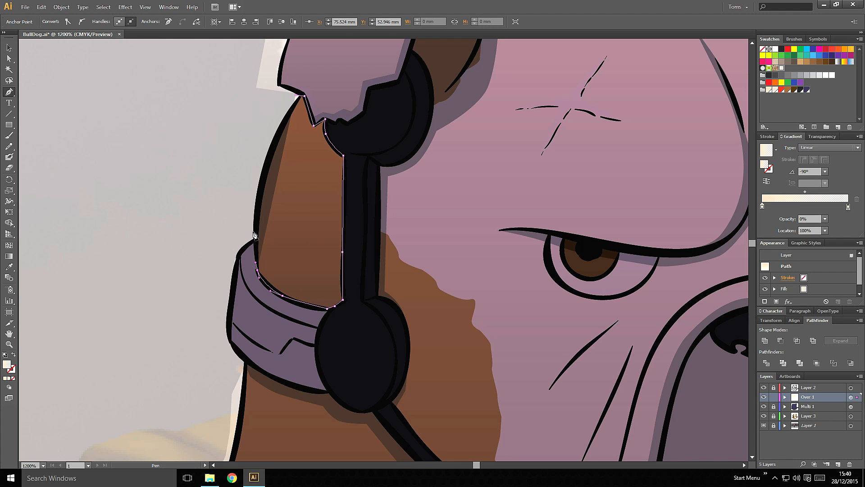
{"action": "left_click", "coordinate": [254, 230]}
{"action": "left_click", "coordinate": [255, 172]}
{"action": "left_click", "coordinate": [267, 127]}
{"action": "left_click", "coordinate": [296, 98]}
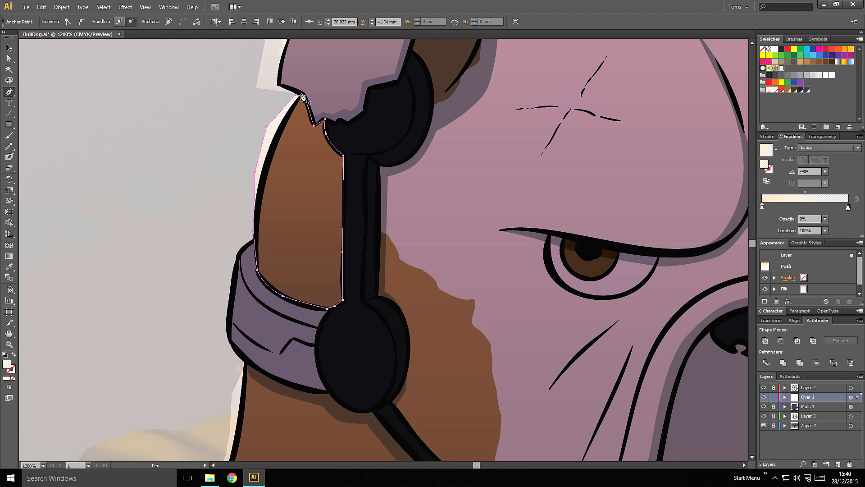
- Combine the face highlight and the back-of-head highlight into one compound path
{"action": "key", "text": "ctrl"}
{"action": "key", "text": "ctrl+minus"}
{"action": "key", "text": "ctrl+minus"}
{"action": "key", "text": "ctrl+minus"}
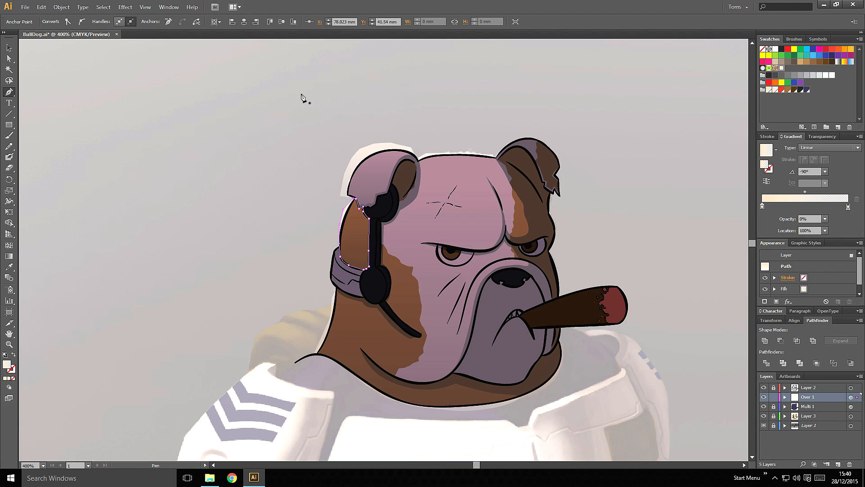
{"action": "left_click", "coordinate": [433, 247]}
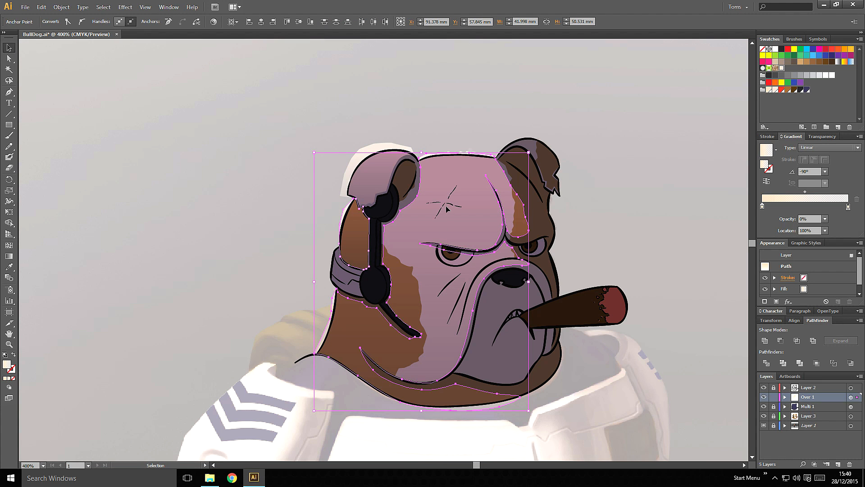
{"action": "key", "text": "ctrl+8"}
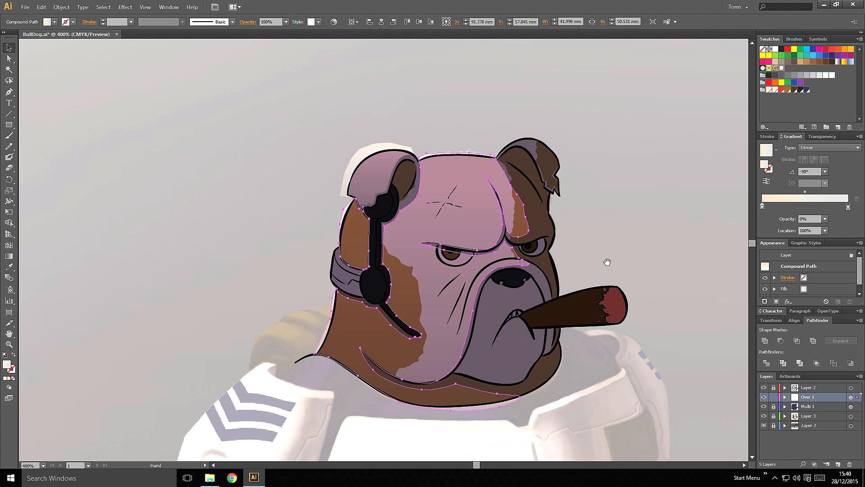
- Start a muzzle highlight below the nose's near edge and trace it down beside the cheek fold to the jaw corner
{"action": "left_click_drag", "start_coordinate": [614, 266], "coordinate": [574, 251]}
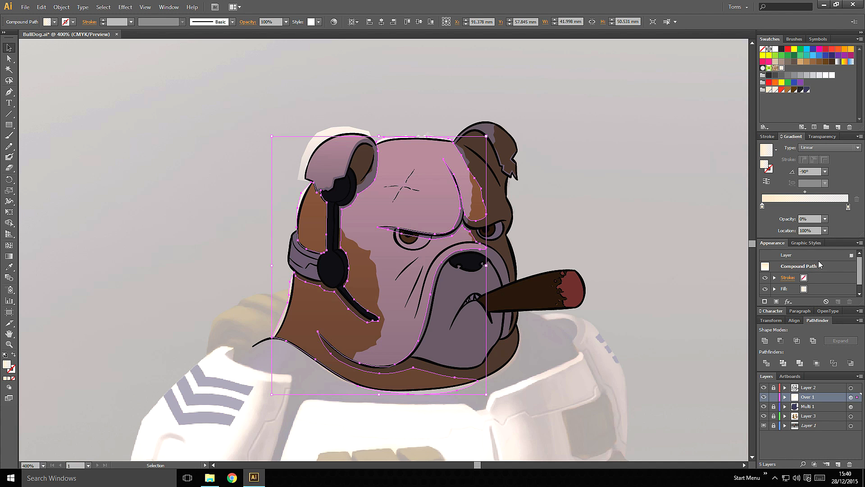
{"action": "key", "text": "ctrl+equal"}
{"action": "key", "text": "ctrl+equal"}
{"action": "left_click_drag", "start_coordinate": [576, 290], "coordinate": [490, 199]}
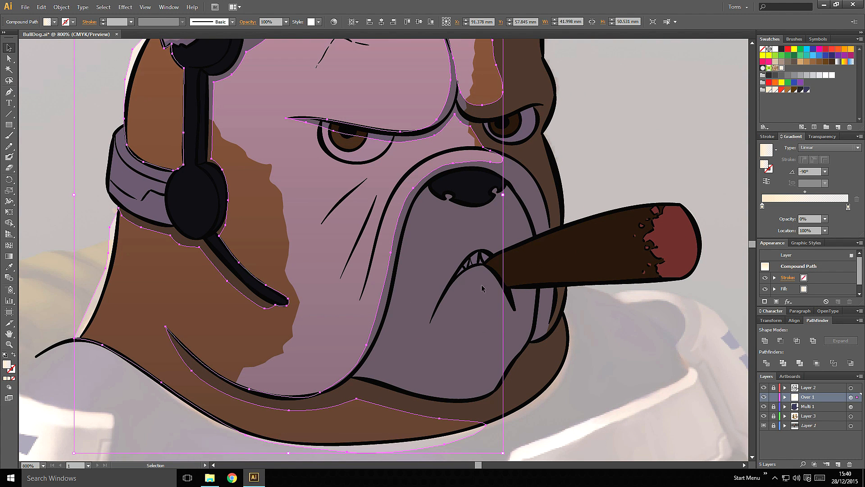
{"action": "key", "text": "p"}
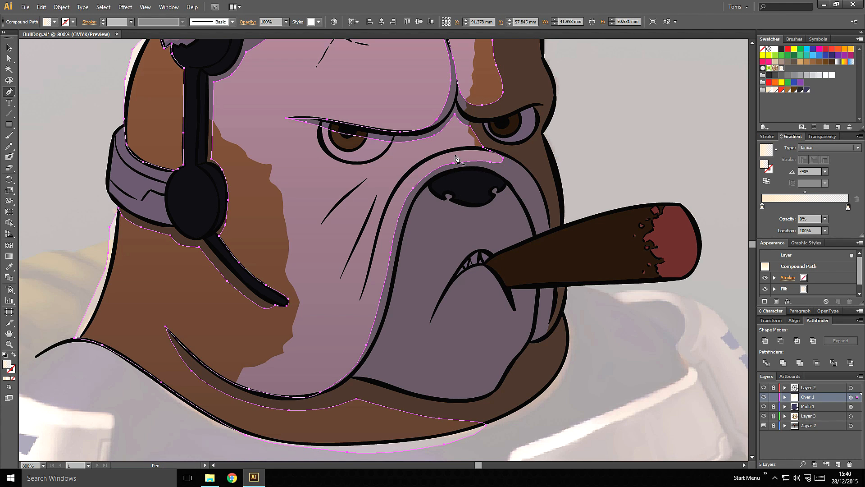
{"action": "left_click", "coordinate": [426, 194]}
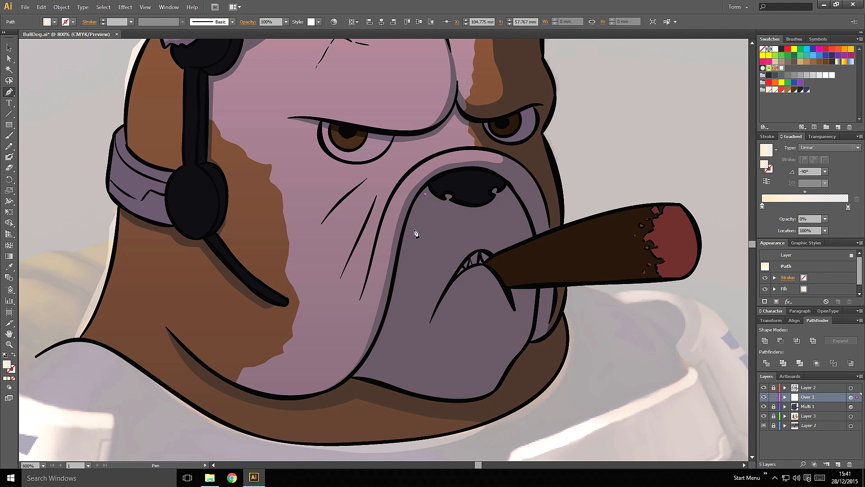
{"action": "left_click", "coordinate": [415, 212]}
{"action": "left_click", "coordinate": [411, 229]}
{"action": "left_click", "coordinate": [409, 247]}
{"action": "left_click", "coordinate": [400, 295]}
{"action": "left_click", "coordinate": [396, 313]}
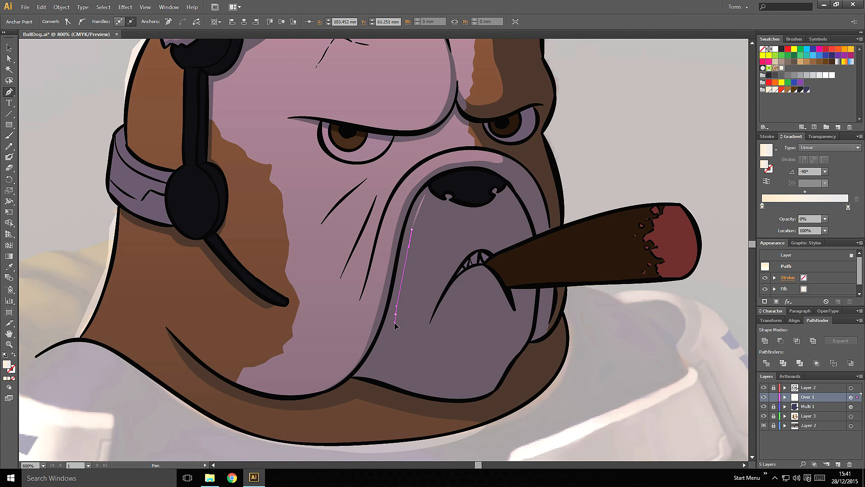
{"action": "left_click", "coordinate": [391, 333]}
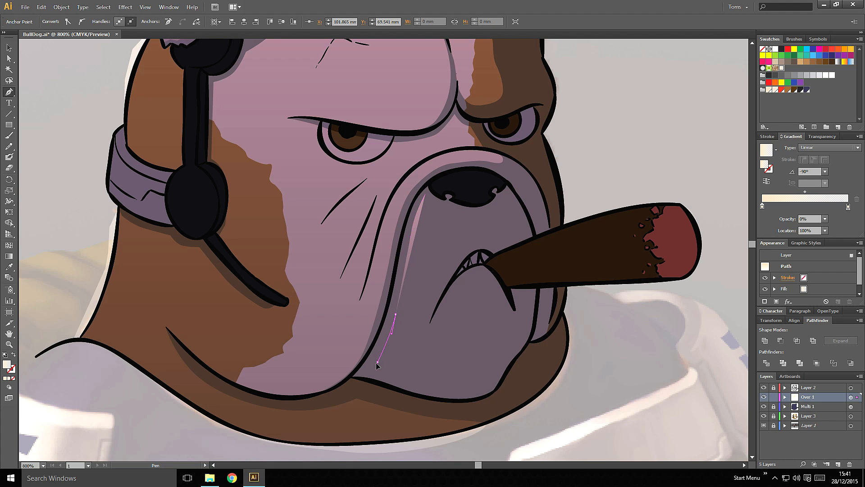
{"action": "left_click_drag", "start_coordinate": [378, 361], "coordinate": [370, 368]}
{"action": "left_click", "coordinate": [363, 375]}
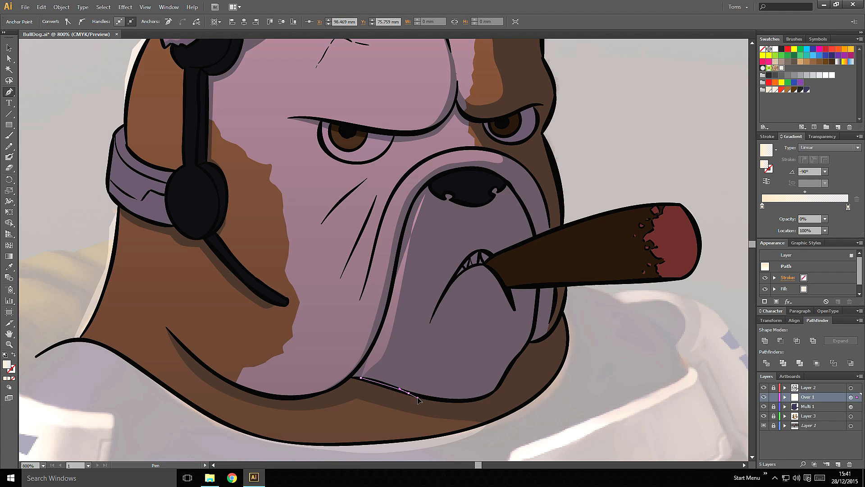
- Follow the chin's lower outline, then run the path up the far side of the chin with a small notch toward the cigar
{"action": "left_click_drag", "start_coordinate": [408, 393], "coordinate": [498, 384]}
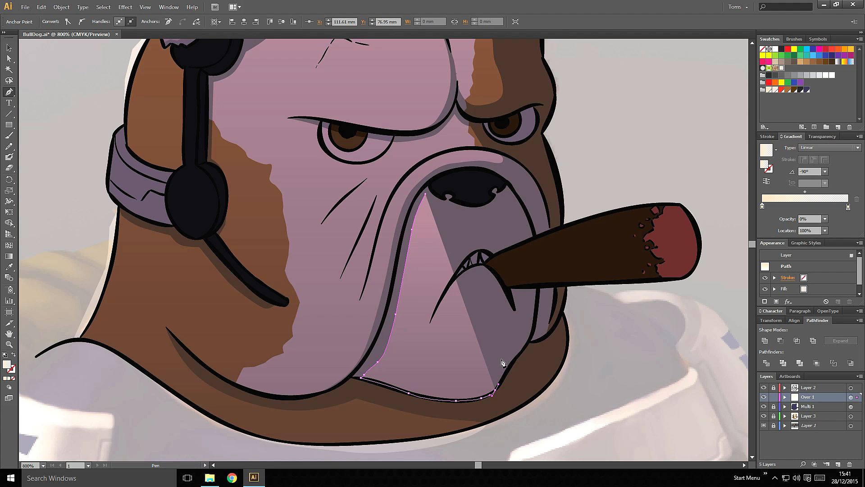
{"action": "left_click", "coordinate": [503, 376]}
{"action": "left_click", "coordinate": [505, 360]}
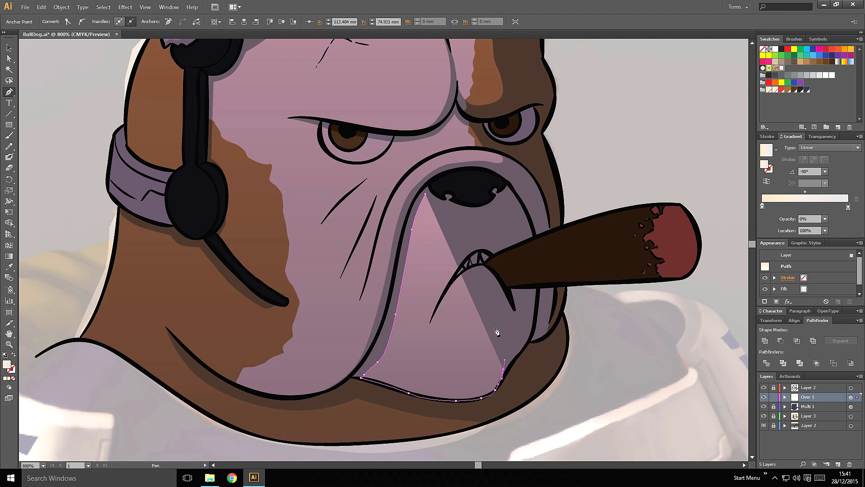
{"action": "mouse_move", "coordinate": [484, 318]}
{"action": "left_mouse_down"}
{"action": "mouse_move", "coordinate": [499, 326]}
{"action": "mouse_move", "coordinate": [497, 316]}
{"action": "left_mouse_up"}
{"action": "left_click_drag", "start_coordinate": [492, 283], "coordinate": [490, 279]}
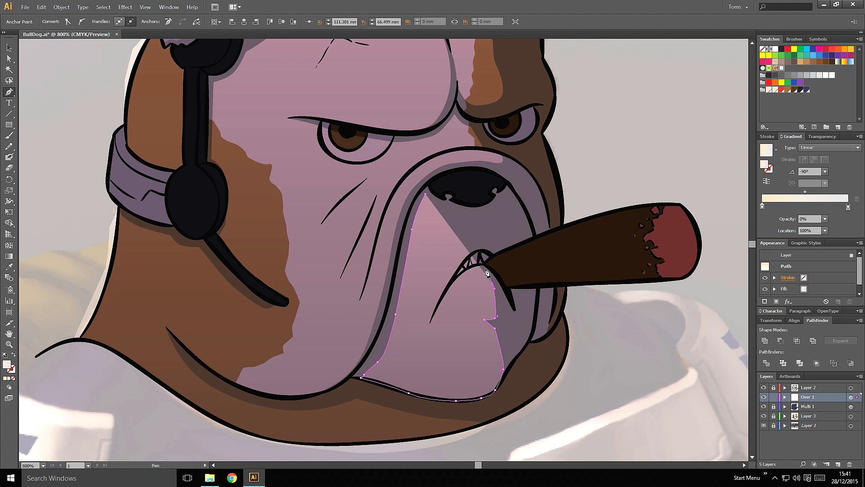
- Trace the path around the lip and above the teeth, then up and along the nose's underside to close the muzzle highlight
{"action": "left_click", "coordinate": [485, 266]}
{"action": "left_click", "coordinate": [469, 268]}
{"action": "left_click", "coordinate": [452, 281]}
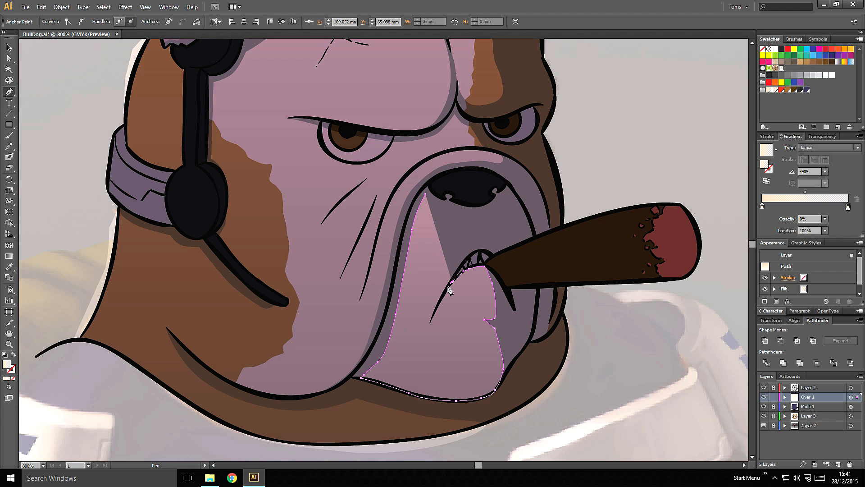
{"action": "left_click", "coordinate": [447, 289]}
{"action": "left_click_drag", "start_coordinate": [463, 263], "coordinate": [479, 250]}
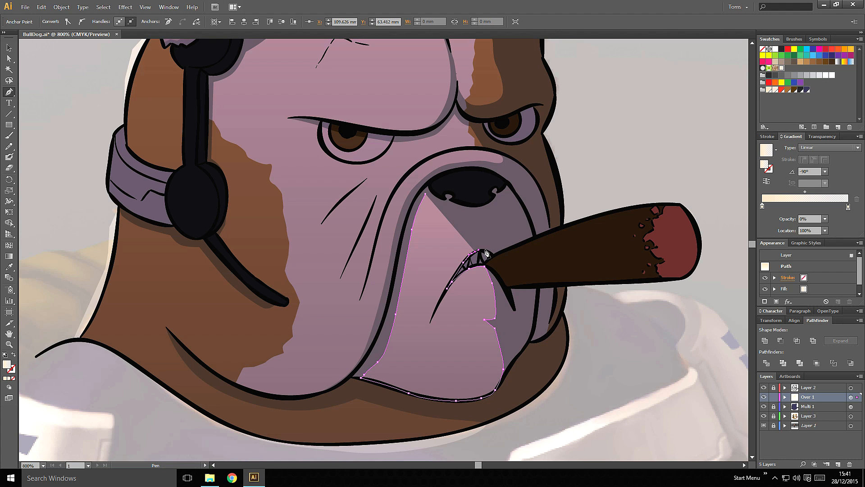
{"action": "left_click", "coordinate": [483, 250]}
{"action": "left_click", "coordinate": [479, 212]}
{"action": "left_click", "coordinate": [457, 210]}
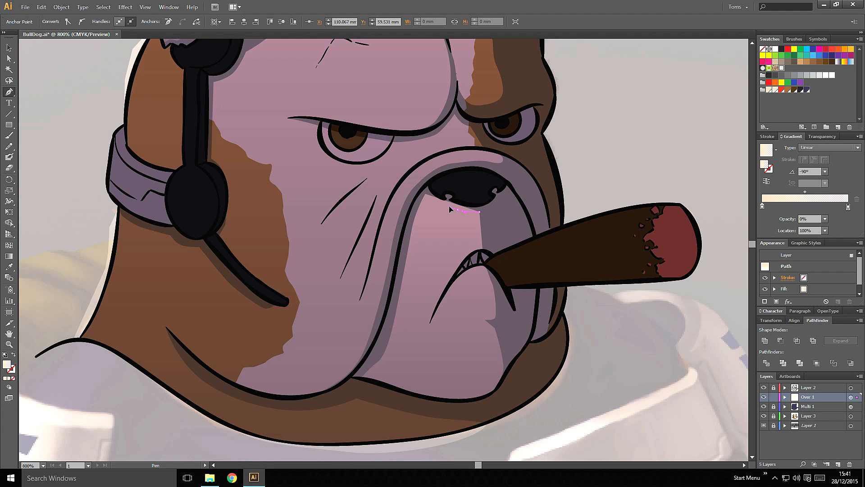
{"action": "left_click", "coordinate": [425, 197]}
- Draw a closed highlight shape inside the nose, curving around both nostrils and along the nose's upper edge
{"action": "left_click_drag", "start_coordinate": [484, 174], "coordinate": [443, 211]}
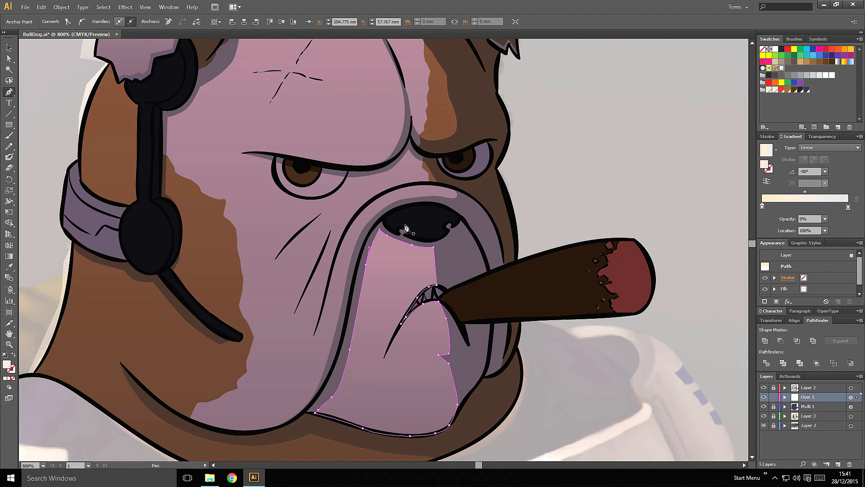
{"action": "left_click", "coordinate": [406, 211]}
{"action": "left_click", "coordinate": [394, 218]}
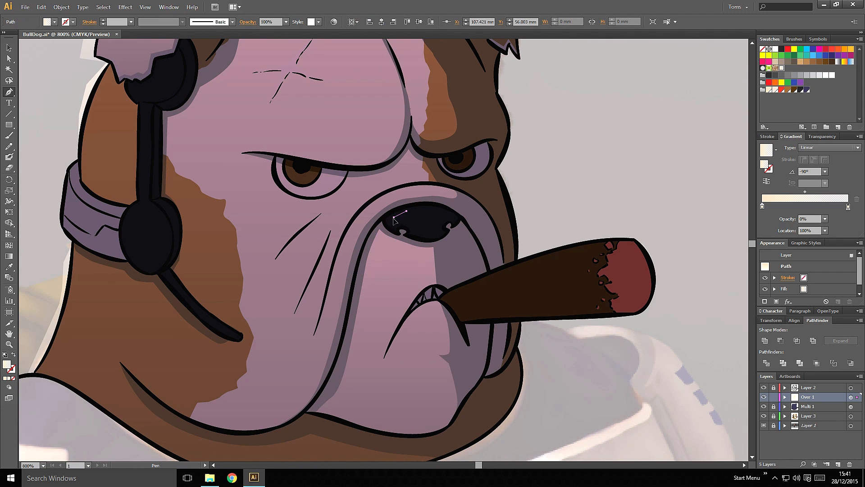
{"action": "left_click", "coordinate": [401, 225]}
{"action": "left_click", "coordinate": [412, 230]}
{"action": "left_click", "coordinate": [407, 211]}
{"action": "left_click_drag", "start_coordinate": [412, 231], "coordinate": [417, 233]}
{"action": "left_click_drag", "start_coordinate": [431, 236], "coordinate": [446, 216]}
{"action": "left_click", "coordinate": [442, 230]}
{"action": "left_click", "coordinate": [439, 223]}
{"action": "left_click_drag", "start_coordinate": [443, 210], "coordinate": [391, 215]}
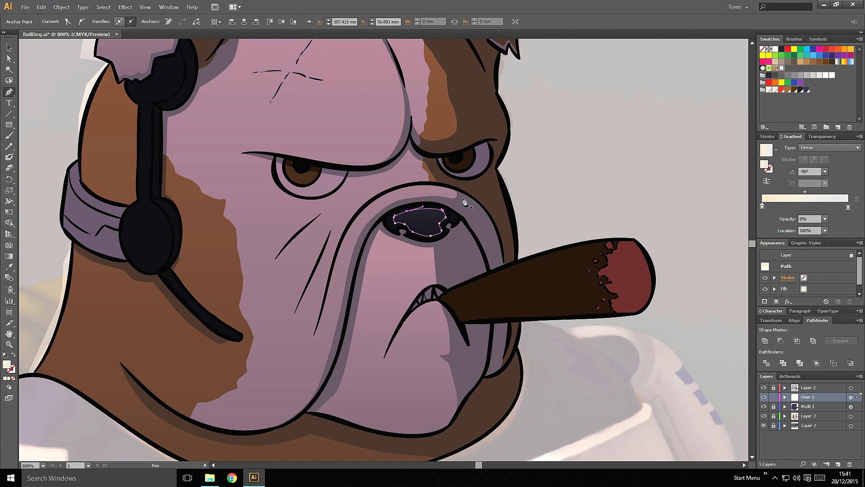
- Select the nose, muzzle and head highlight shapes together and combine them into one compound path
{"action": "key", "text": "v"}
{"action": "left_click", "coordinate": [419, 269], "text": "shift"}
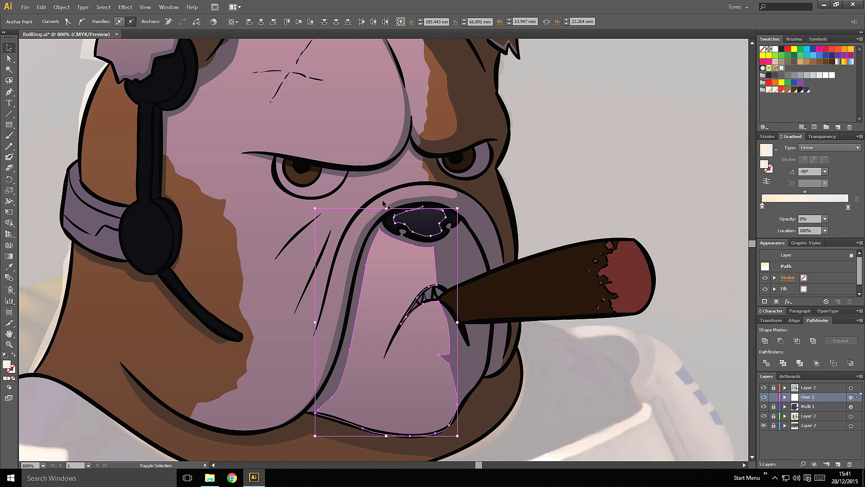
{"action": "left_click", "coordinate": [384, 183], "text": "shift"}
{"action": "key", "text": "ctrl+8"}
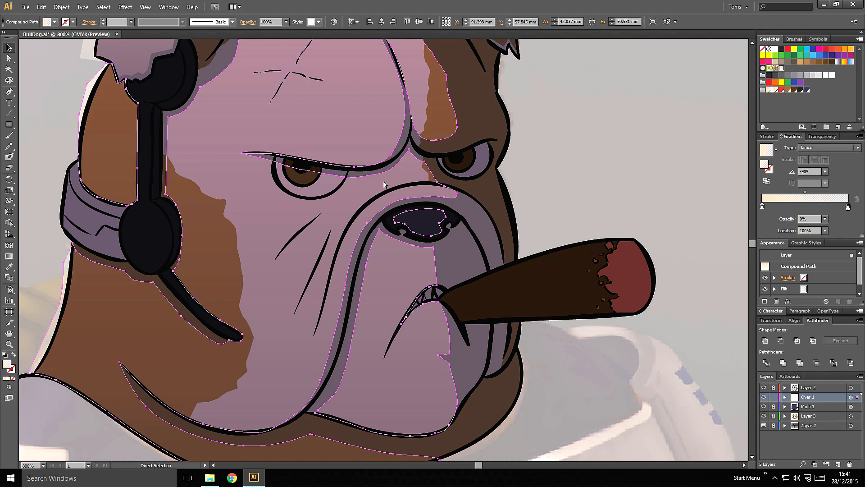
- Fit the compound highlight's linear gradient vertically from the top of the head to the base of the neck
{"action": "key", "text": "ctrl+minus"}
{"action": "key", "text": "ctrl+minus"}
{"action": "left_click_drag", "start_coordinate": [378, 213], "coordinate": [407, 248]}
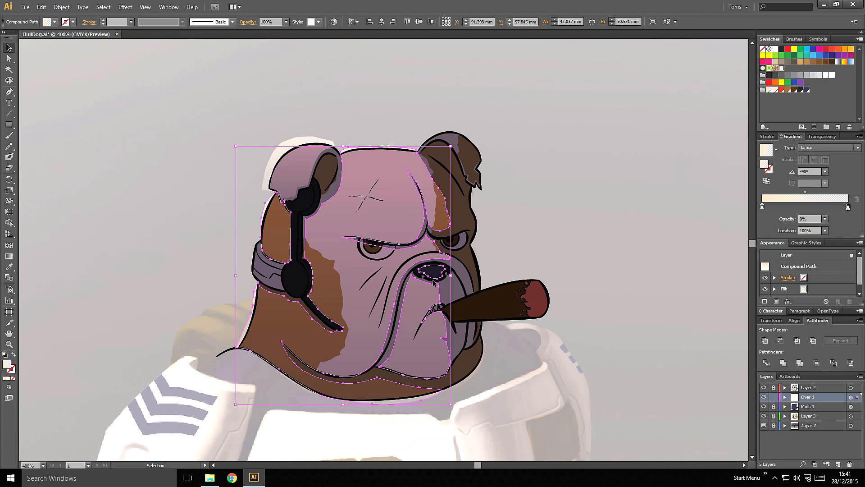
{"action": "key", "text": "g"}
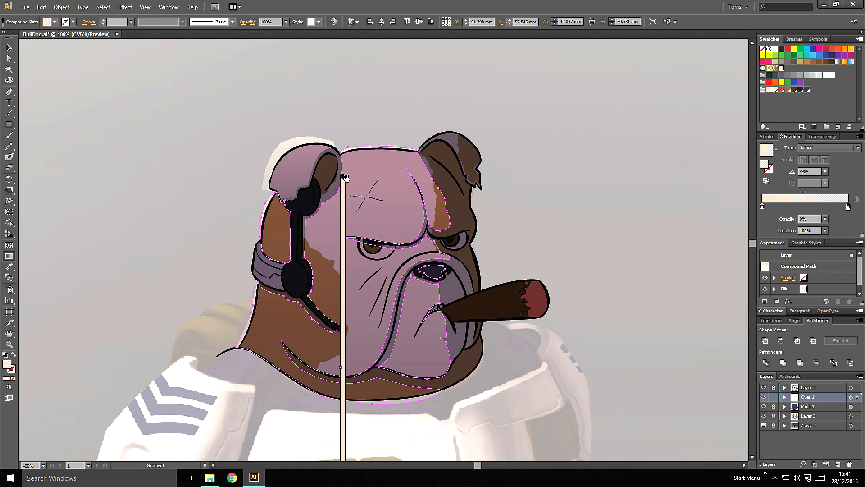
{"action": "left_click_drag", "start_coordinate": [343, 176], "coordinate": [343, 144]}
{"action": "key", "text": "ctrl+minus"}
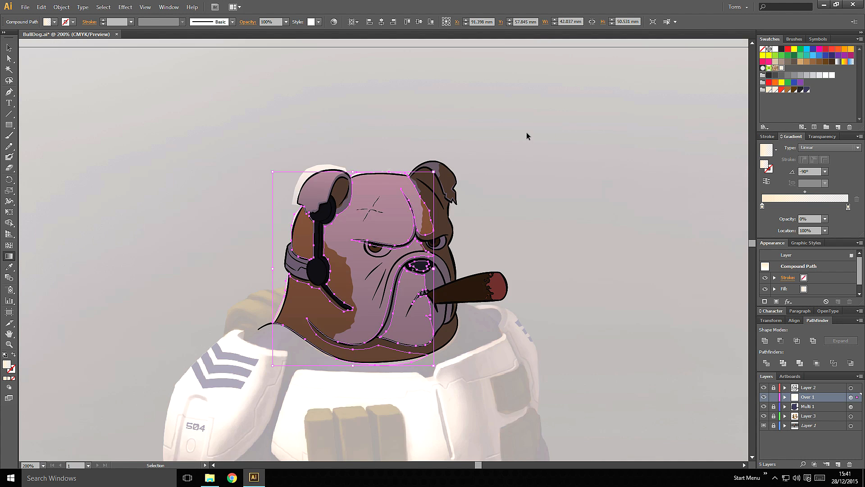
{"action": "key", "text": "ctrl+minus"}
{"action": "left_click_drag", "start_coordinate": [363, 390], "coordinate": [363, 324]}
{"action": "key", "text": "ctrl+plus"}
{"action": "key", "text": "ctrl+plus"}
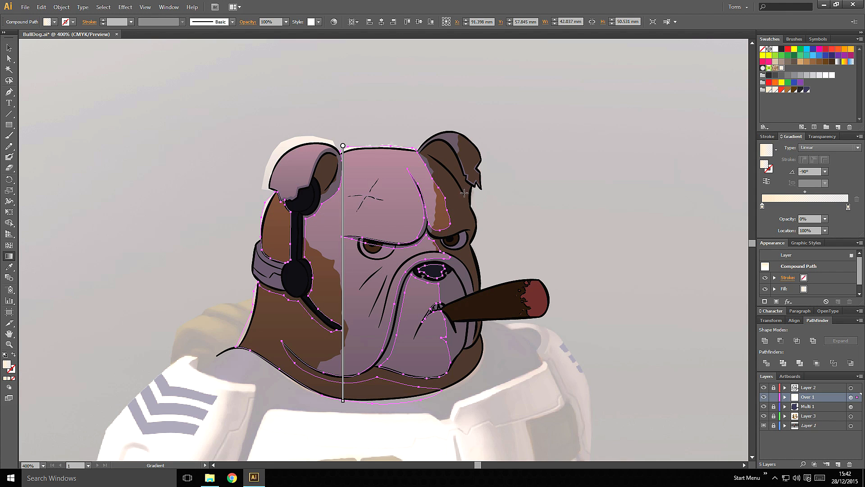
- Change the compound highlight's gradient to Radial, centre it on the near side of the forehead and extend it diagonally past the jaw
{"action": "left_click", "coordinate": [819, 149]}
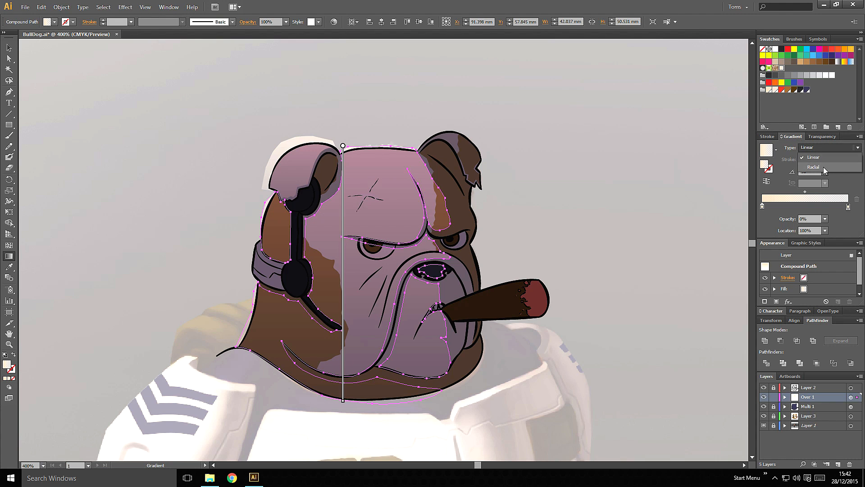
{"action": "left_click", "coordinate": [823, 166]}
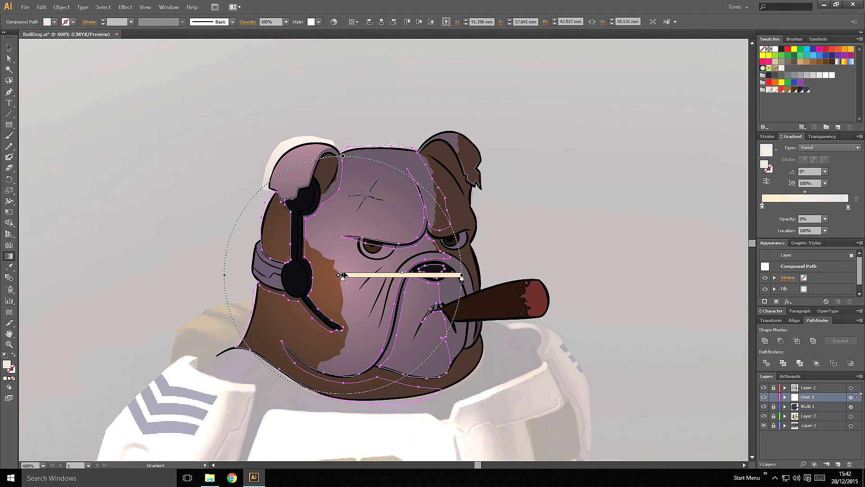
{"action": "mouse_move", "coordinate": [344, 277]}
{"action": "left_mouse_down"}
{"action": "mouse_move", "coordinate": [335, 194]}
{"action": "mouse_move", "coordinate": [325, 190]}
{"action": "left_mouse_up"}
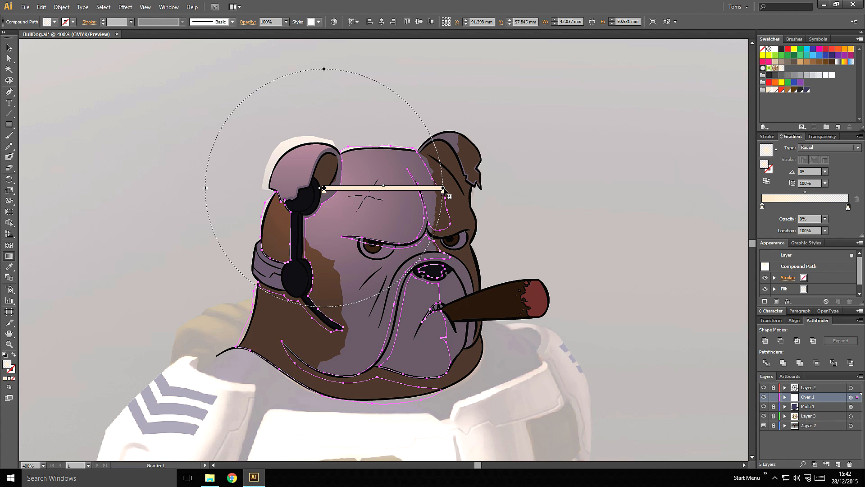
{"action": "mouse_move", "coordinate": [319, 192]}
{"action": "left_mouse_down"}
{"action": "mouse_move", "coordinate": [396, 346]}
{"action": "mouse_move", "coordinate": [428, 392]}
{"action": "mouse_move", "coordinate": [447, 402]}
{"action": "left_mouse_up"}
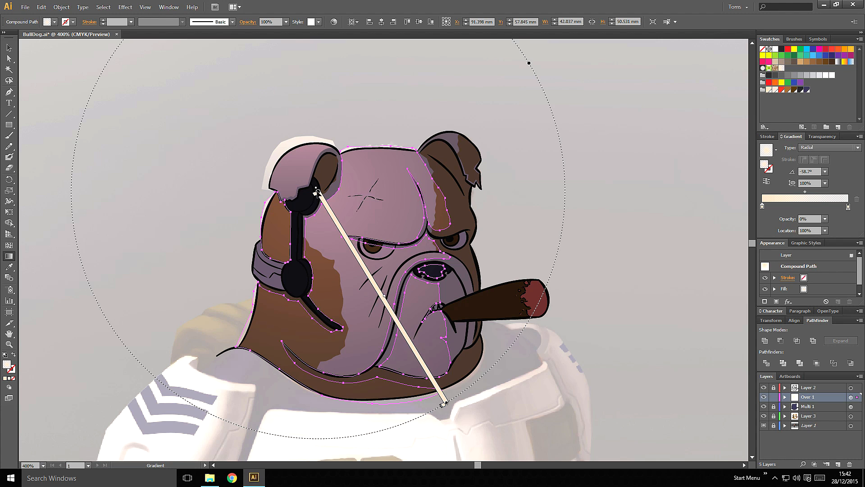
{"action": "left_click_drag", "start_coordinate": [319, 191], "coordinate": [340, 207]}
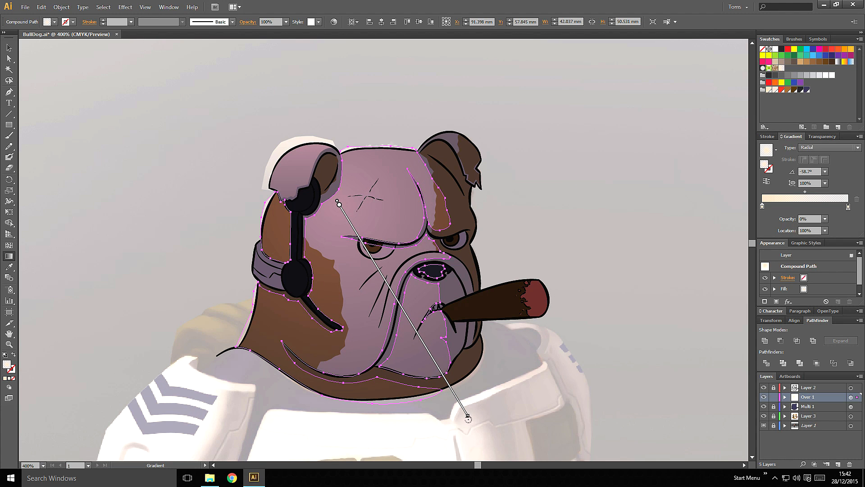
{"action": "left_click_drag", "start_coordinate": [469, 419], "coordinate": [488, 449]}
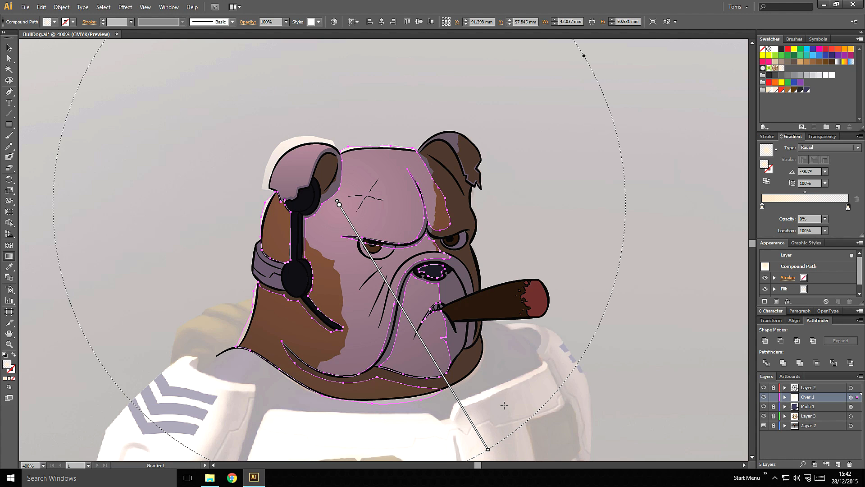
- Deselect the highlights and examine the radial shading across the whole head, from overview to close-up
{"action": "key", "text": "ctrl+minus"}
{"action": "key", "text": "ctrl+minus"}
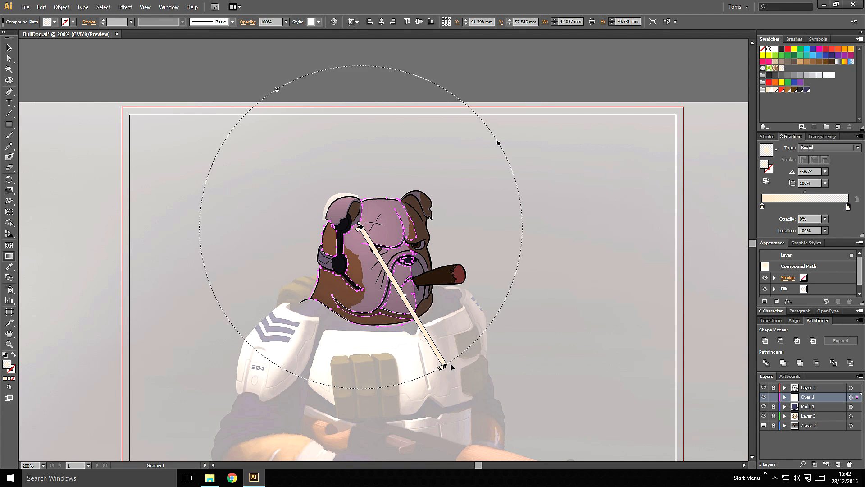
{"action": "key", "text": "v"}
{"action": "left_click", "coordinate": [531, 291]}
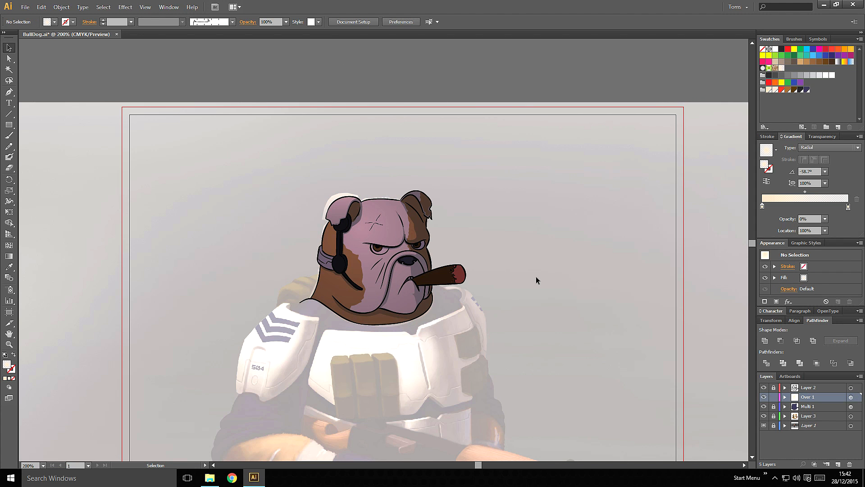
{"action": "key", "text": "ctrl+plus"}
{"action": "left_click_drag", "start_coordinate": [476, 220], "coordinate": [502, 174]}
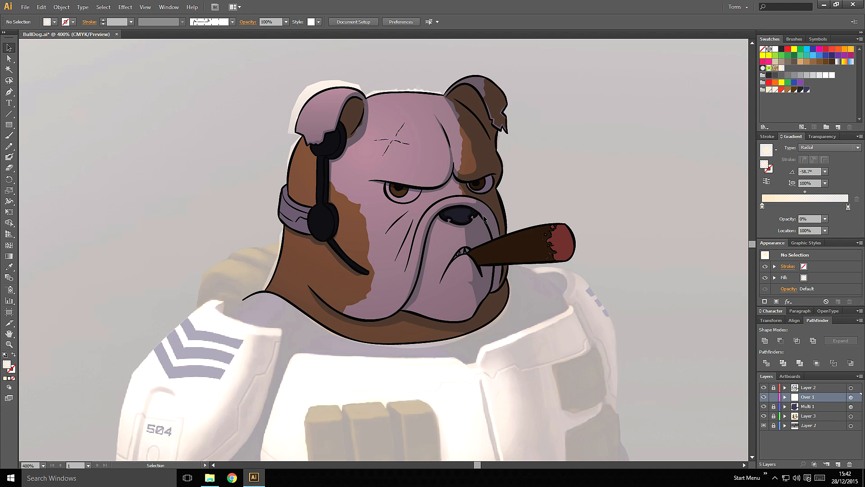
{"action": "left_click_drag", "start_coordinate": [528, 179], "coordinate": [521, 227]}
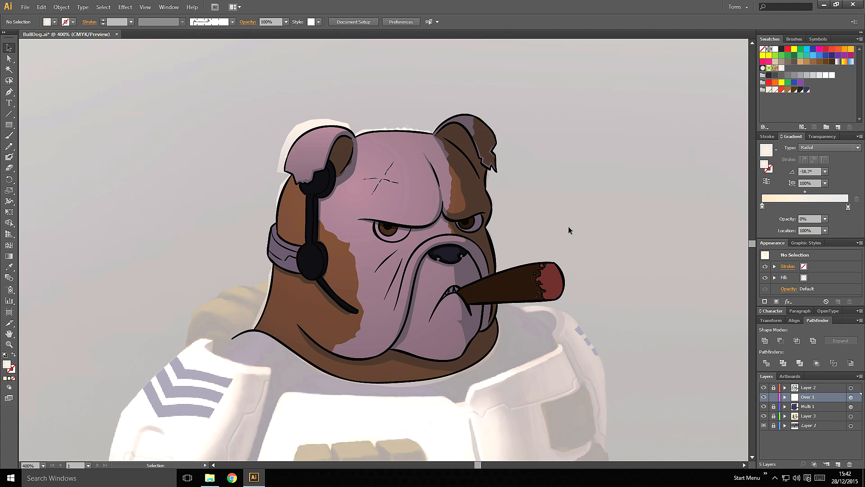
{"action": "key", "text": "ctrl+equal"}
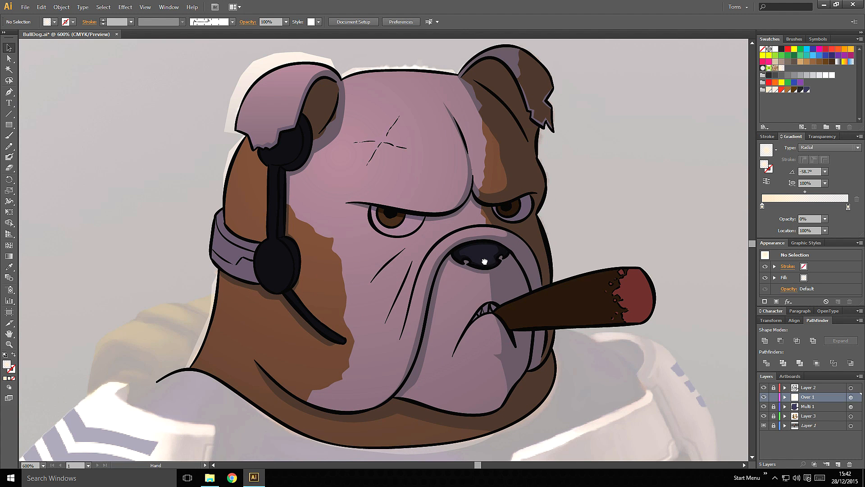
{"action": "left_click_drag", "start_coordinate": [490, 269], "coordinate": [388, 297]}
{"action": "left_click_drag", "start_coordinate": [364, 255], "coordinate": [343, 278]}
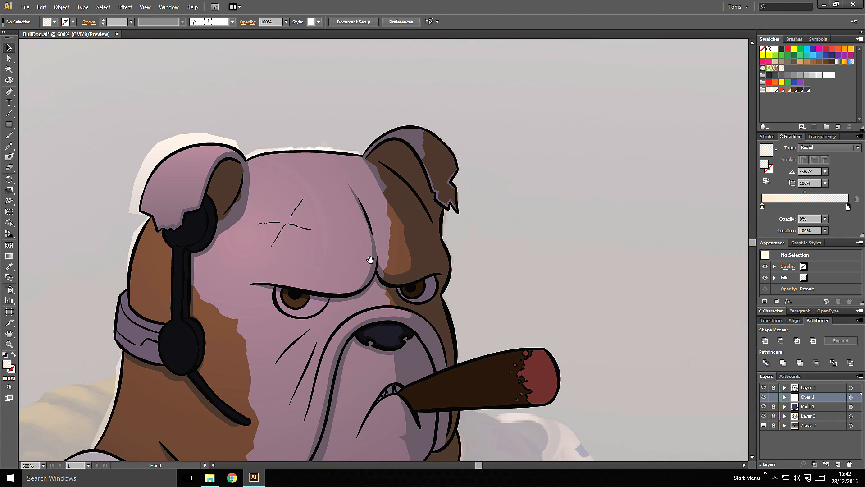
{"action": "left_click_drag", "start_coordinate": [374, 303], "coordinate": [398, 260]}
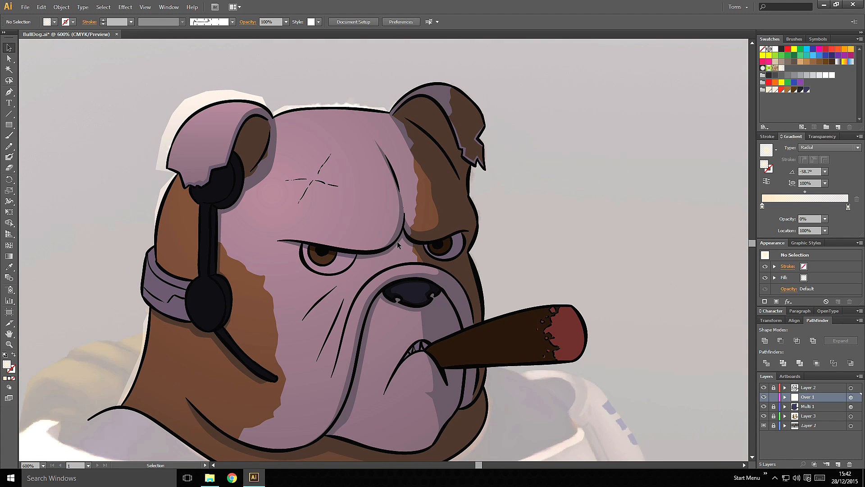
- Start a highlight path where the forehead meets the far ear and curve it over the ear's upper outline
{"action": "scroll", "coordinate": [398, 242], "scroll_direction": "up", "scroll_amount": 2}
{"action": "left_click_drag", "start_coordinate": [423, 124], "coordinate": [382, 258]}
{"action": "key", "text": "p"}
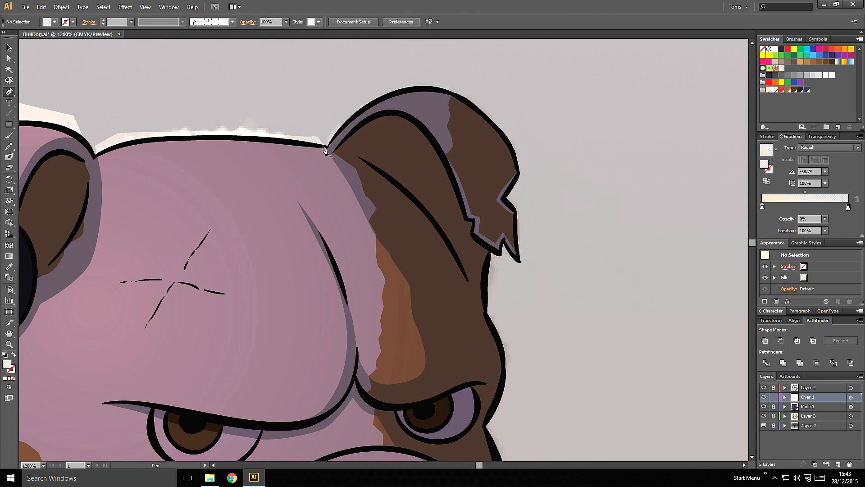
{"action": "left_click", "coordinate": [319, 146]}
{"action": "left_click", "coordinate": [327, 147]}
{"action": "left_click_drag", "start_coordinate": [345, 125], "coordinate": [401, 91]}
{"action": "left_click_drag", "start_coordinate": [432, 90], "coordinate": [477, 106]}
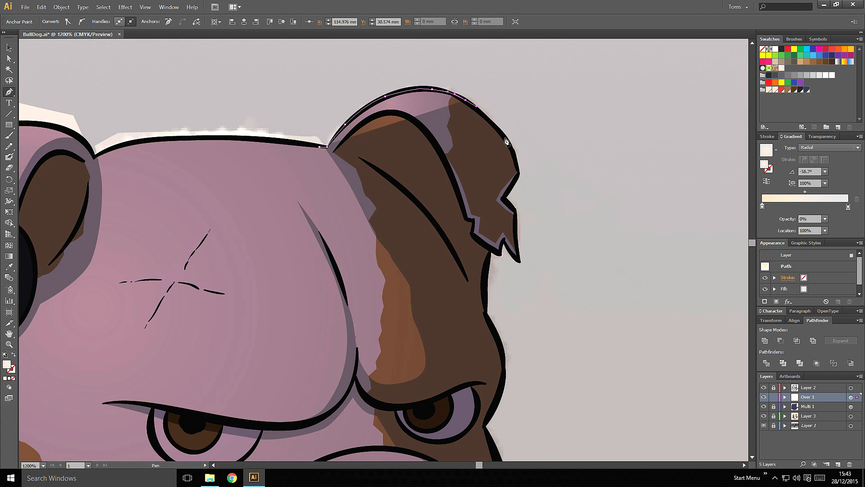
- Continue the path down the far ear's outer edge, around its notch and along the jagged torn tip
{"action": "left_click", "coordinate": [511, 146]}
{"action": "left_click", "coordinate": [518, 174]}
{"action": "left_click", "coordinate": [503, 199]}
{"action": "left_click", "coordinate": [516, 212]}
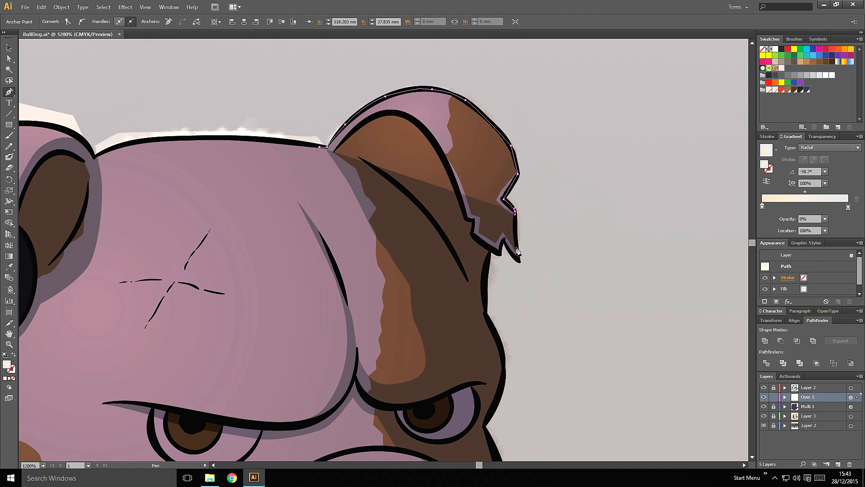
{"action": "left_click", "coordinate": [518, 261]}
{"action": "left_click", "coordinate": [504, 233]}
{"action": "left_click", "coordinate": [495, 242]}
{"action": "left_click", "coordinate": [479, 231]}
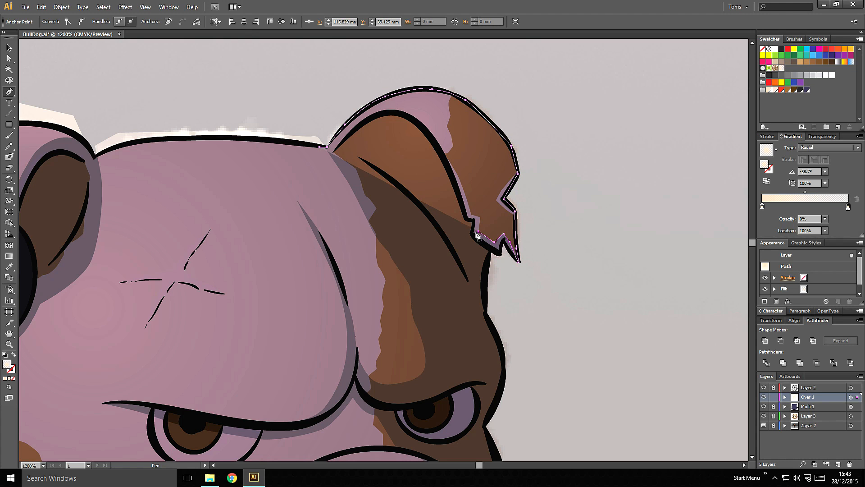
{"action": "left_click", "coordinate": [471, 233]}
{"action": "left_click", "coordinate": [474, 222]}
{"action": "left_click", "coordinate": [467, 219]}
- Curve the path back up along the ear's inner fold and close the ear highlight at the forehead
{"action": "left_click_drag", "start_coordinate": [433, 141], "coordinate": [419, 125]}
{"action": "left_click_drag", "start_coordinate": [389, 113], "coordinate": [368, 113]}
{"action": "left_click", "coordinate": [353, 131]}
{"action": "left_click", "coordinate": [334, 152]}
{"action": "left_click", "coordinate": [323, 156]}
{"action": "left_click", "coordinate": [319, 147]}
- Unite the far ear's highlight with the compound head highlight, then deselect the merged shape
{"action": "key", "text": "v"}
{"action": "left_click", "coordinate": [333, 181], "text": "shift"}
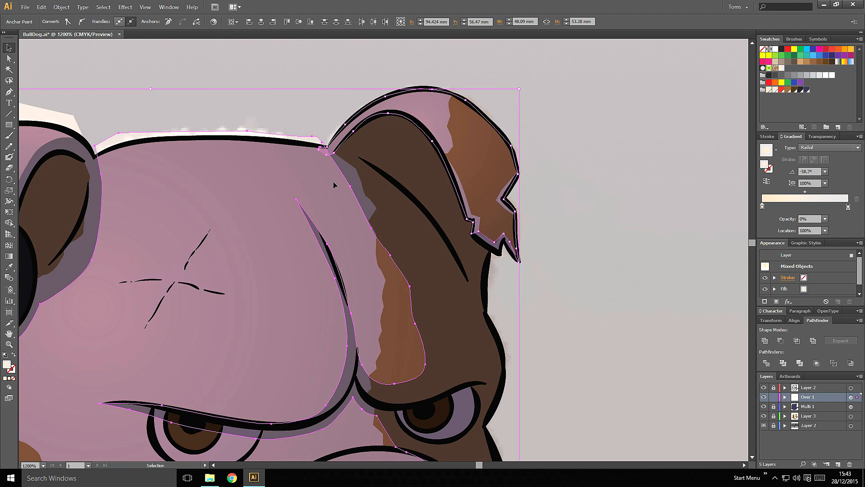
{"action": "left_click", "coordinate": [765, 340]}
{"action": "key", "text": "ctrl+minus"}
{"action": "key", "text": "ctrl+minus"}
{"action": "key", "text": "ctrl+minus"}
{"action": "left_click", "coordinate": [458, 274]}
{"action": "left_click_drag", "start_coordinate": [474, 301], "coordinate": [494, 215]}
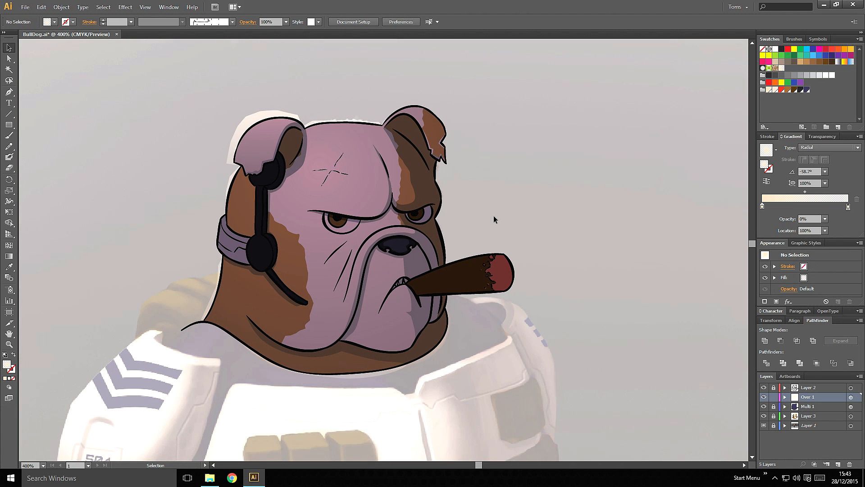
- Start a highlight path at the cigar's mouth end and trace it just above the lower edge to the burning tip
{"action": "key", "text": "ctrl+plus"}
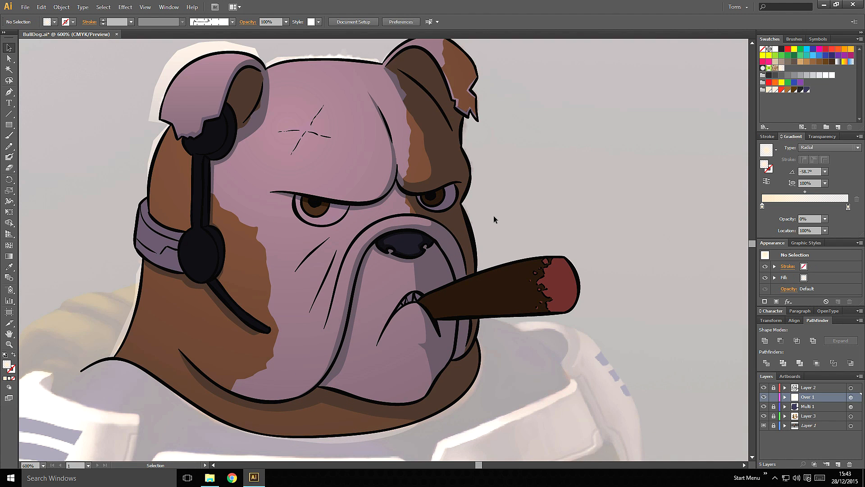
{"action": "scroll", "coordinate": [505, 211], "scroll_direction": "down", "scroll_amount": 2}
{"action": "key", "text": "p"}
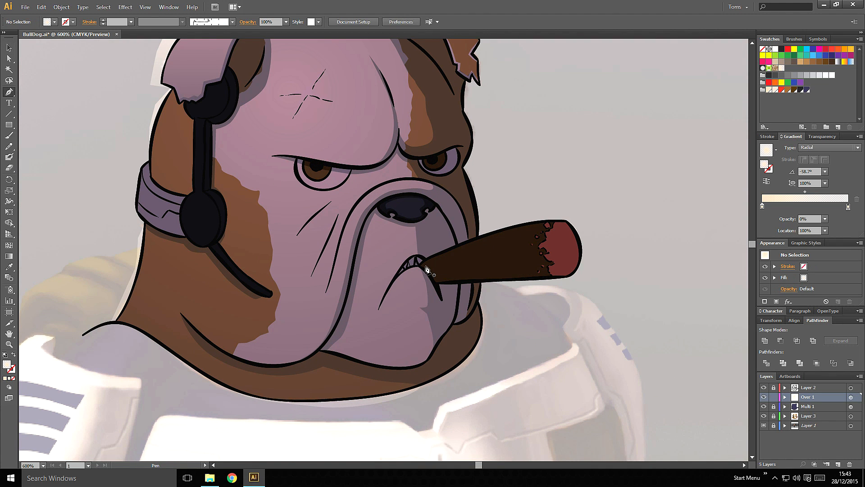
{"action": "left_click", "coordinate": [425, 265]}
{"action": "left_click_drag", "start_coordinate": [433, 272], "coordinate": [438, 276]}
{"action": "left_click_drag", "start_coordinate": [508, 269], "coordinate": [529, 268]}
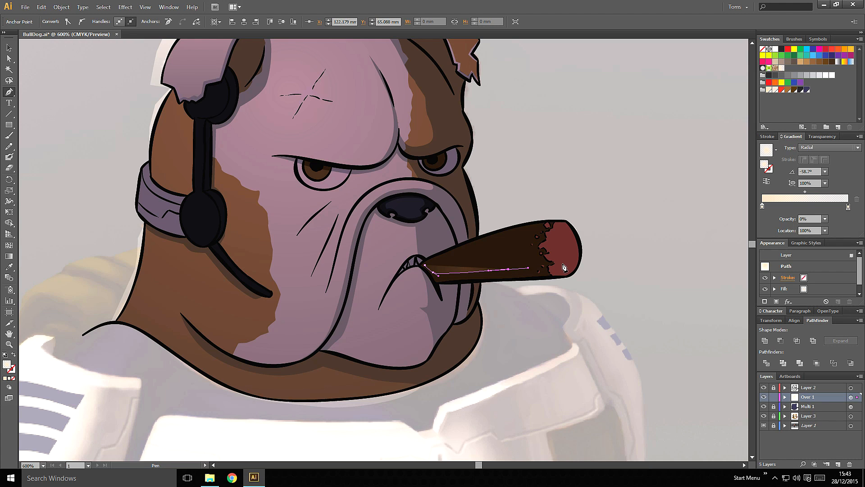
{"action": "left_click", "coordinate": [571, 262]}
{"action": "left_click", "coordinate": [578, 259]}
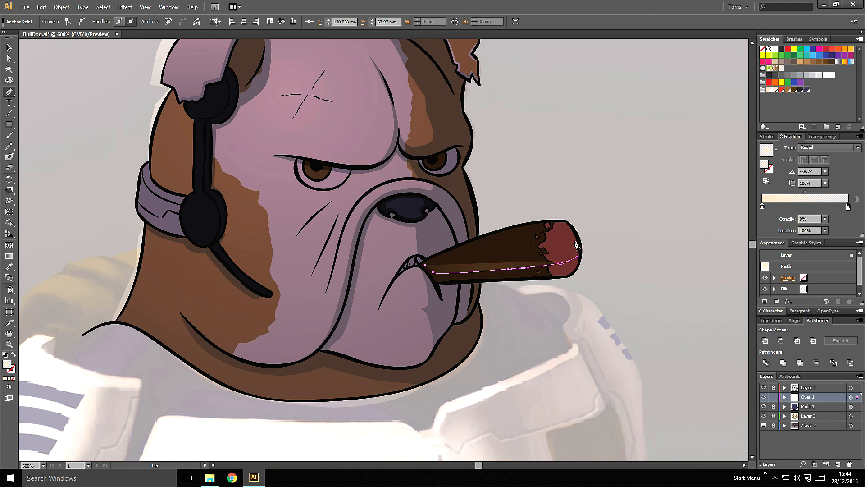
- Round the path over the burning tip and return along the cigar's upper edge to close the cigar highlight, then deselect it
{"action": "left_click_drag", "start_coordinate": [578, 237], "coordinate": [561, 223]}
{"action": "left_click_drag", "start_coordinate": [492, 238], "coordinate": [472, 244]}
{"action": "left_click", "coordinate": [423, 262]}
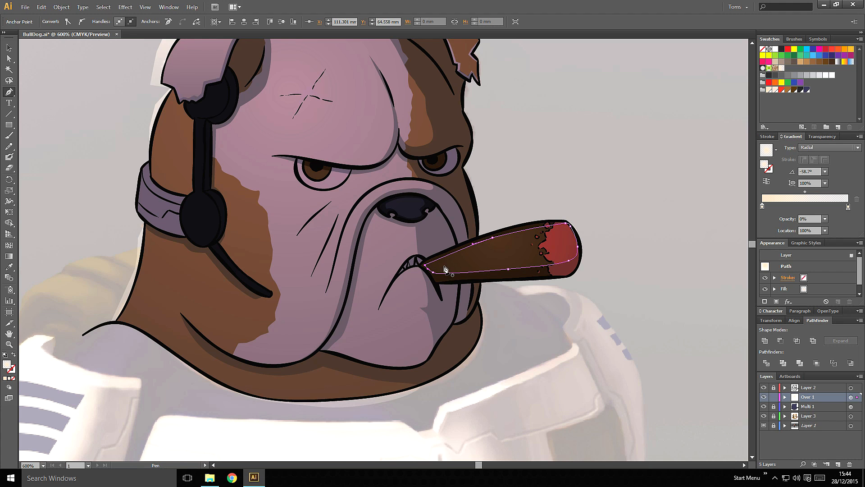
{"action": "key", "text": "v"}
{"action": "left_click", "coordinate": [634, 238]}
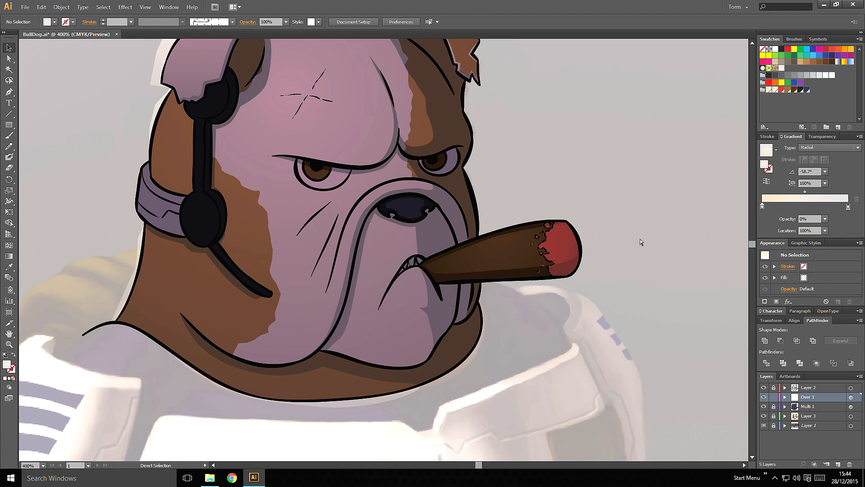
- Select the cigar's highlight shape and change its gradient fill type to Linear
{"action": "key", "text": "ctrl+minus"}
{"action": "left_click_drag", "start_coordinate": [558, 113], "coordinate": [566, 136]}
{"action": "key", "text": "ctrl+plus"}
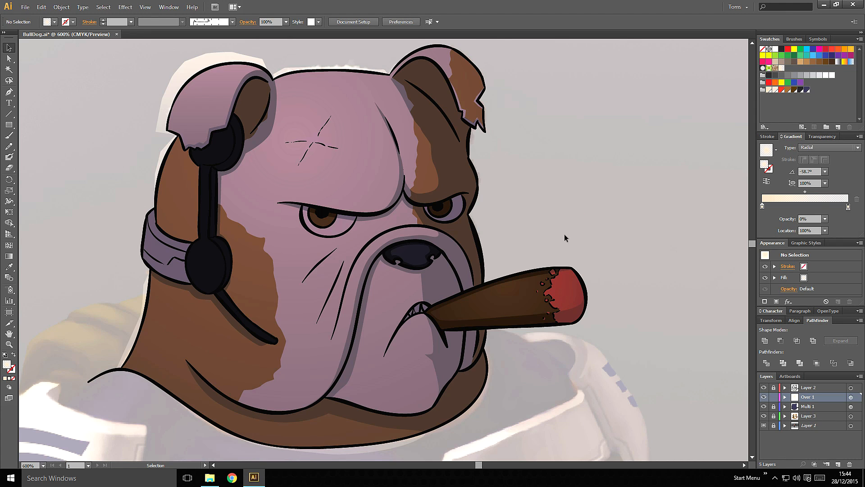
{"action": "left_click", "coordinate": [525, 294]}
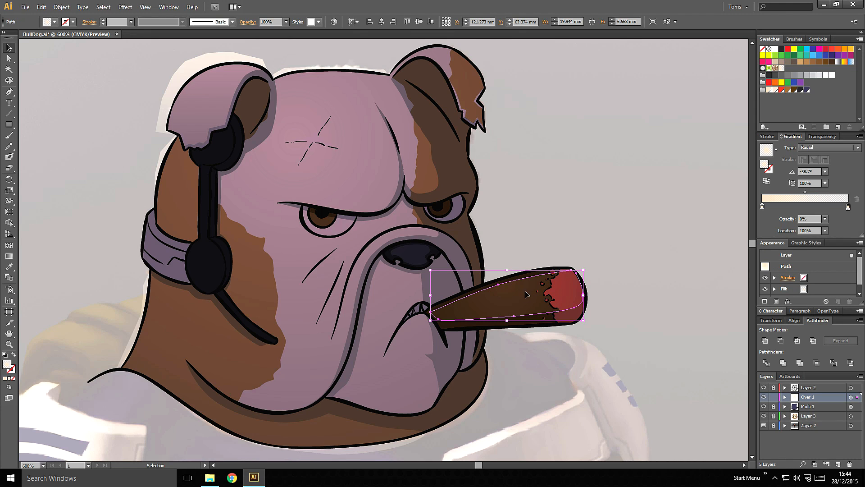
{"action": "left_click", "coordinate": [814, 147]}
{"action": "left_click", "coordinate": [814, 155]}
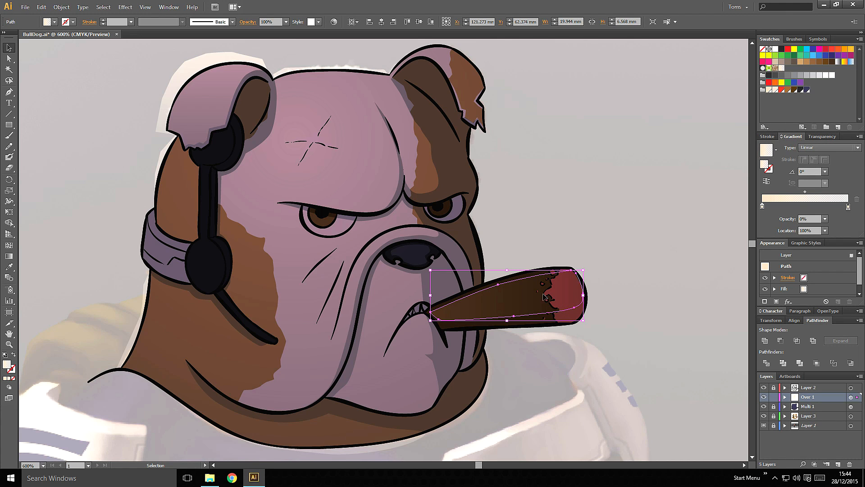
- Run the cigar highlight's gradient crosswise from the upper edge to the lower edge at about -76°, then deselect it
{"action": "key", "text": "g"}
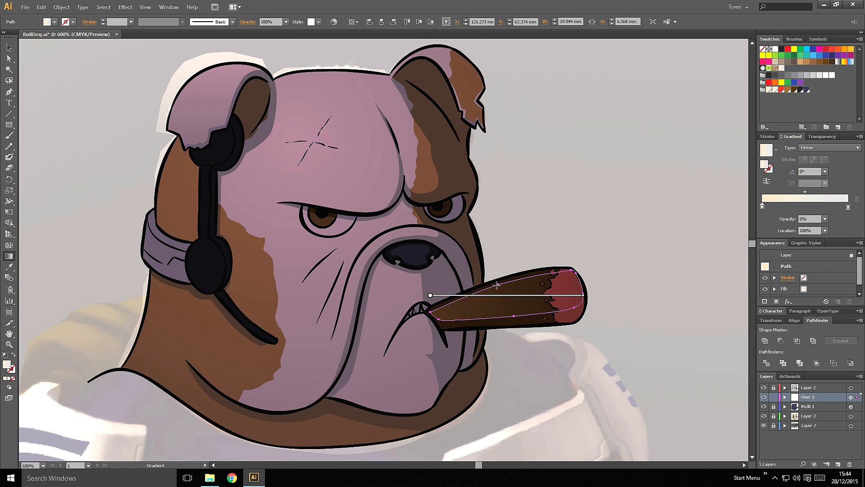
{"action": "left_click_drag", "start_coordinate": [497, 285], "coordinate": [505, 325]}
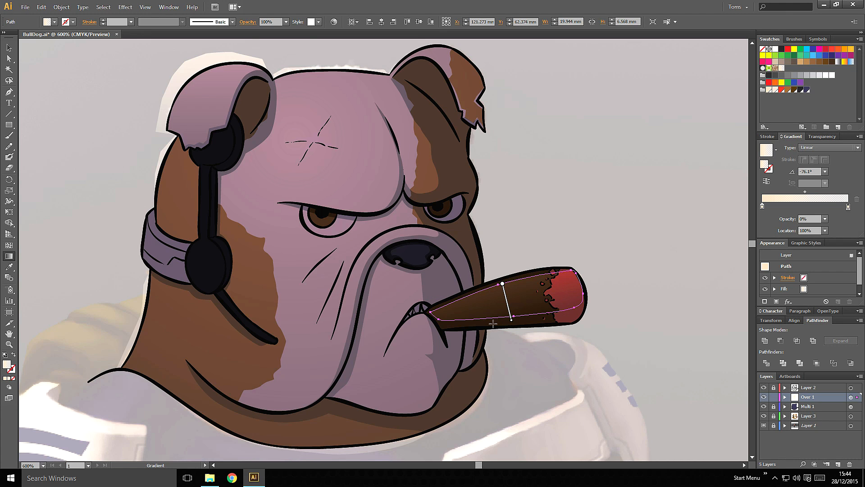
{"action": "left_click_drag", "start_coordinate": [502, 284], "coordinate": [498, 277]}
{"action": "left_click_drag", "start_coordinate": [507, 314], "coordinate": [516, 339]}
{"action": "key", "text": "v"}
{"action": "left_click", "coordinate": [613, 272]}
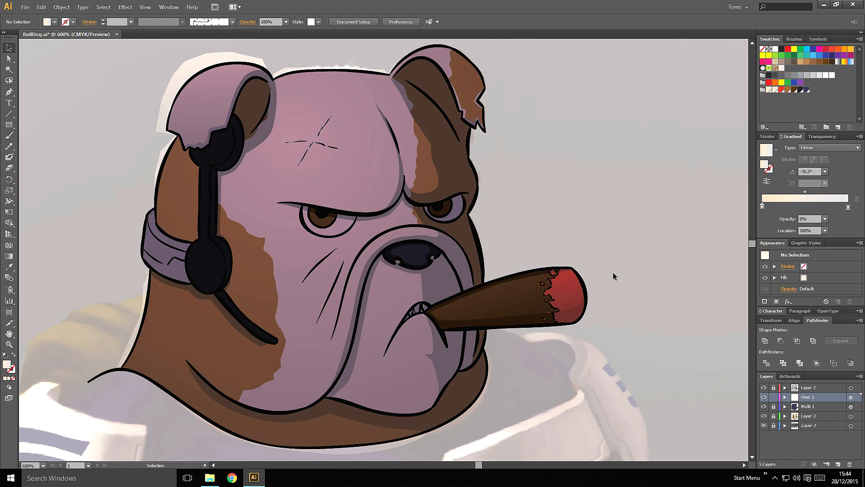
- Start a highlight path on the headset's upper earpiece, tracing just below the torn edge of the overhanging ear
{"action": "key", "text": "space"}
{"action": "left_click_drag", "start_coordinate": [591, 253], "coordinate": [612, 303]}
{"action": "key", "text": "space"}
{"action": "mouse_move", "coordinate": [590, 210]}
{"action": "left_mouse_down"}
{"action": "mouse_move", "coordinate": [572, 232]}
{"action": "mouse_move", "coordinate": [580, 205]}
{"action": "mouse_move", "coordinate": [570, 194]}
{"action": "mouse_move", "coordinate": [550, 212]}
{"action": "mouse_move", "coordinate": [556, 223]}
{"action": "mouse_move", "coordinate": [551, 213]}
{"action": "mouse_move", "coordinate": [562, 213]}
{"action": "mouse_move", "coordinate": [562, 228]}
{"action": "left_mouse_up"}
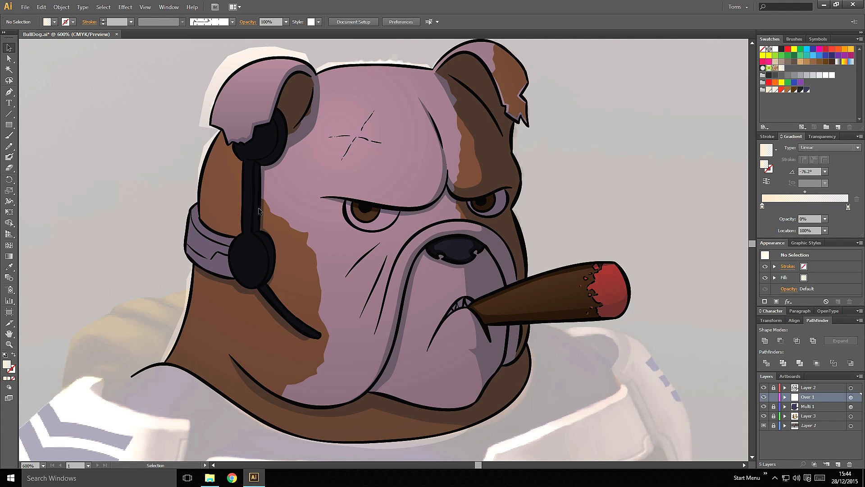
{"action": "key", "text": "ctrl+equal"}
{"action": "key", "text": "ctrl+equal"}
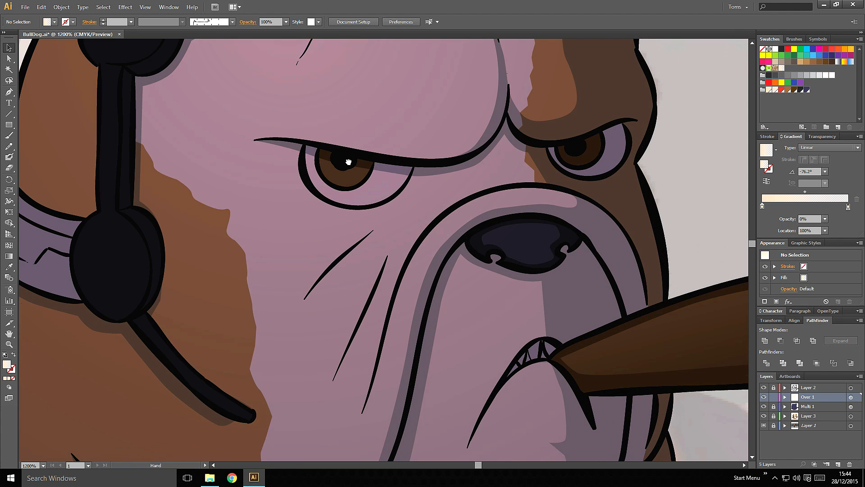
{"action": "left_click_drag", "start_coordinate": [227, 152], "coordinate": [416, 232]}
{"action": "key", "text": "p"}
{"action": "left_click", "coordinate": [271, 131]}
{"action": "left_click", "coordinate": [287, 132]}
{"action": "left_click", "coordinate": [310, 133]}
{"action": "left_click", "coordinate": [338, 97]}
{"action": "left_click", "coordinate": [359, 85]}
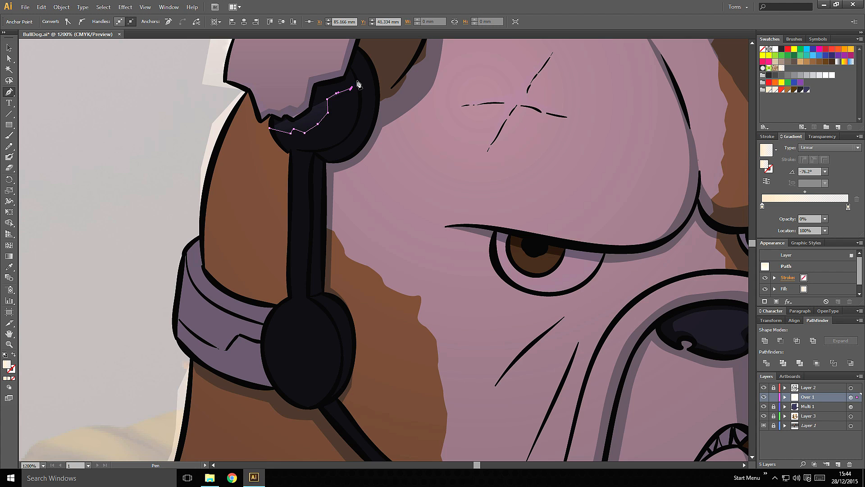
- Continue the path down and around the earpiece's lower rim back to its start to close the earpiece highlight
{"action": "left_click_drag", "start_coordinate": [360, 125], "coordinate": [353, 151]}
{"action": "left_click", "coordinate": [352, 141]}
{"action": "left_click", "coordinate": [331, 170]}
{"action": "left_click", "coordinate": [301, 178]}
{"action": "left_click", "coordinate": [276, 178]}
{"action": "left_click", "coordinate": [266, 164]}
{"action": "left_click", "coordinate": [262, 154]}
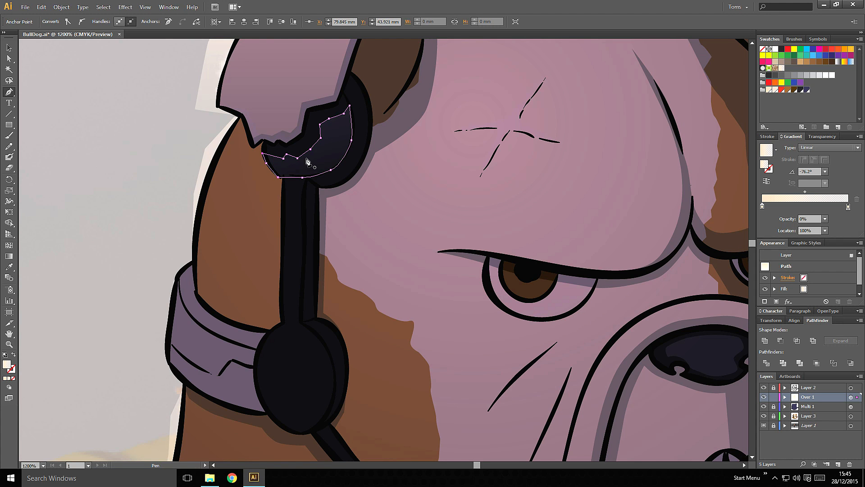
- Redirect the gradient of the upper earpiece highlight to run upward at about 87°
{"action": "key", "text": "g"}
{"action": "left_click_drag", "start_coordinate": [305, 178], "coordinate": [311, 61]}
{"action": "key", "text": "ctrl+minus"}
{"action": "key", "text": "ctrl+minus"}
- Draw a closed highlight shape with the Pen tool down the headset arm and around the lower round earpiece, and deselect it
{"action": "key", "text": "p"}
{"action": "key", "text": "ctrl+equal"}
{"action": "key", "text": "ctrl+equal"}
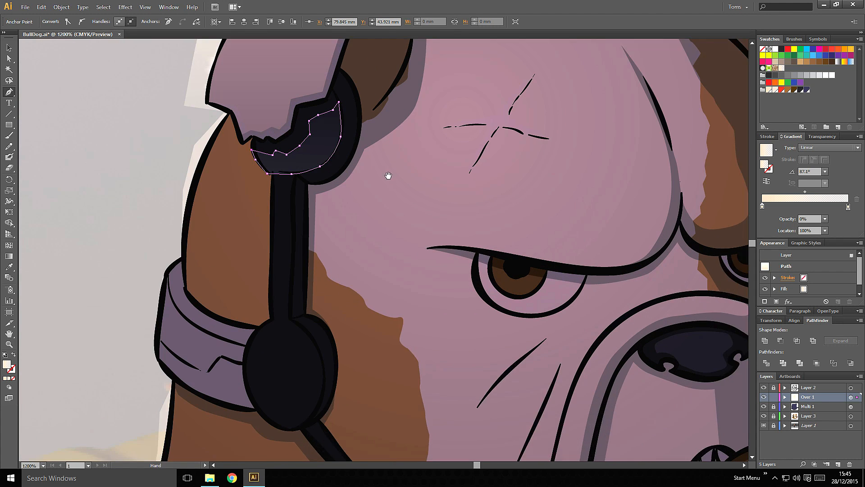
{"action": "left_click_drag", "start_coordinate": [388, 176], "coordinate": [427, 154]}
{"action": "left_click", "coordinate": [311, 159]}
{"action": "left_click", "coordinate": [312, 151]}
{"action": "left_click", "coordinate": [336, 151]}
{"action": "left_click", "coordinate": [332, 232]}
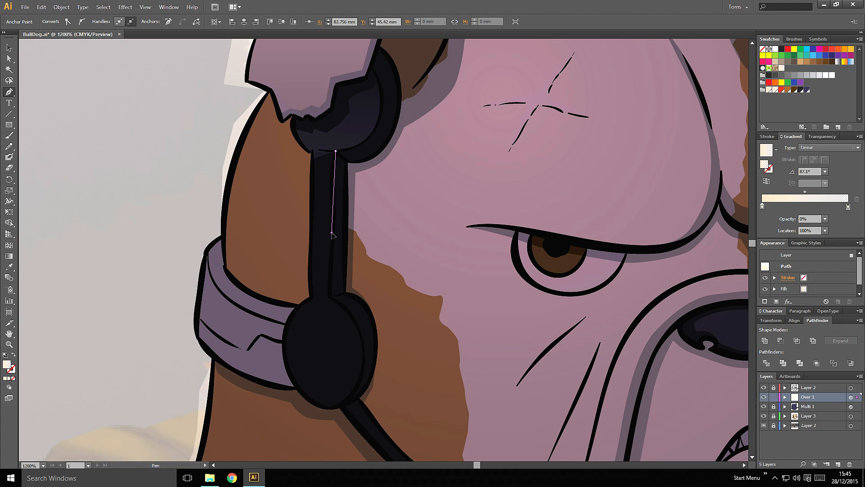
{"action": "left_click", "coordinate": [343, 210]}
{"action": "left_click_drag", "start_coordinate": [363, 227], "coordinate": [370, 237]}
{"action": "left_click_drag", "start_coordinate": [379, 264], "coordinate": [380, 278]}
{"action": "left_click_drag", "start_coordinate": [366, 307], "coordinate": [359, 314]}
{"action": "left_click_drag", "start_coordinate": [347, 321], "coordinate": [308, 295]}
{"action": "left_click_drag", "start_coordinate": [299, 266], "coordinate": [298, 250]}
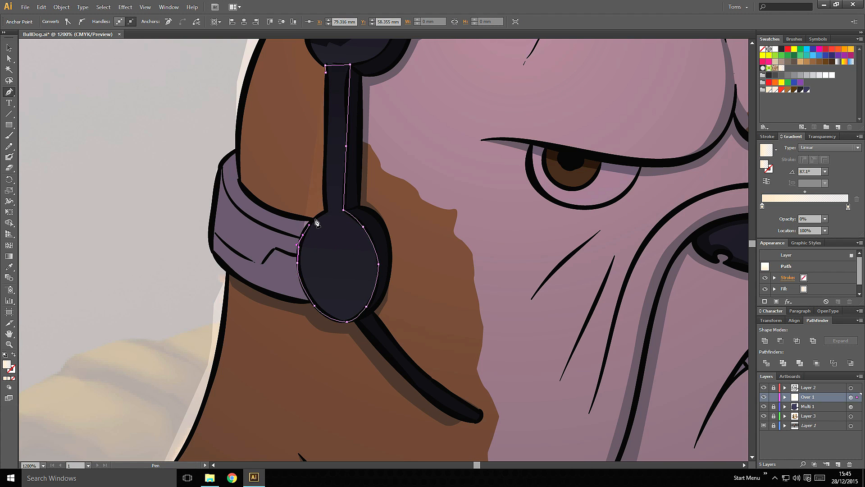
{"action": "left_click", "coordinate": [311, 220]}
{"action": "left_click", "coordinate": [326, 210]}
{"action": "left_click", "coordinate": [326, 72]}
{"action": "key", "text": "ctrl+minus"}
{"action": "key", "text": "ctrl+minus"}
{"action": "left_click", "coordinate": [217, 177], "text": "ctrl"}
- Draw a narrow highlight shape along the microphone boom and run its gradient from the tip toward the earpiece at about 137°
{"action": "left_click_drag", "start_coordinate": [452, 216], "coordinate": [450, 70]}
{"action": "key", "text": "ctrl+equal"}
{"action": "key", "text": "ctrl+equal"}
{"action": "left_click", "coordinate": [326, 209]}
{"action": "left_click_drag", "start_coordinate": [322, 214], "coordinate": [322, 218]}
{"action": "left_click_drag", "start_coordinate": [366, 264], "coordinate": [423, 302]}
{"action": "left_click_drag", "start_coordinate": [427, 301], "coordinate": [426, 298]}
{"action": "left_click_drag", "start_coordinate": [375, 264], "coordinate": [369, 256]}
{"action": "left_click", "coordinate": [326, 210]}
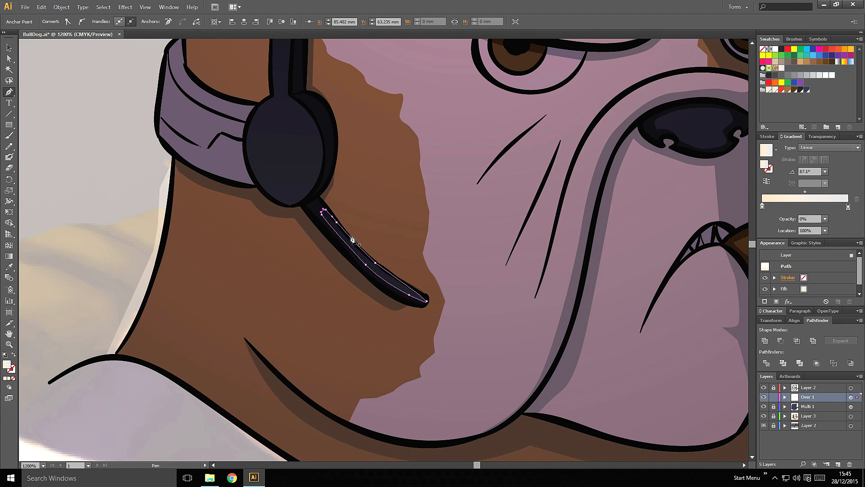
{"action": "key", "text": "g"}
{"action": "left_click_drag", "start_coordinate": [425, 307], "coordinate": [309, 199]}
- Draw a closed highlight shape over the purple band beside the lower earpiece, following its outline
{"action": "left_click_drag", "start_coordinate": [366, 135], "coordinate": [507, 261]}
{"action": "key", "text": "p"}
{"action": "left_click", "coordinate": [324, 160]}
{"action": "left_click_drag", "start_coordinate": [307, 177], "coordinate": [303, 187]}
{"action": "left_click_drag", "start_coordinate": [297, 250], "coordinate": [298, 261]}
{"action": "left_click_drag", "start_coordinate": [306, 270], "coordinate": [312, 277]}
{"action": "left_click_drag", "start_coordinate": [344, 300], "coordinate": [360, 306]}
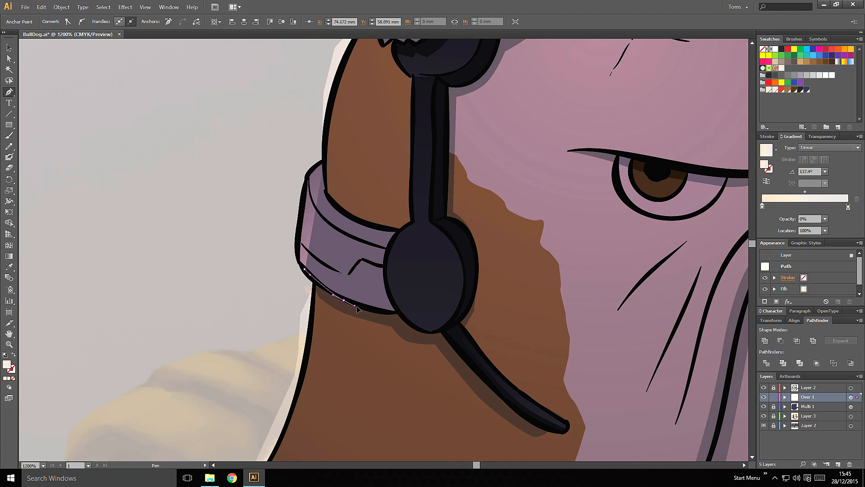
{"action": "left_click", "coordinate": [398, 311]}
{"action": "left_click_drag", "start_coordinate": [385, 275], "coordinate": [383, 261]}
{"action": "left_click", "coordinate": [399, 229]}
{"action": "left_click_drag", "start_coordinate": [346, 215], "coordinate": [325, 181]}
{"action": "left_click", "coordinate": [325, 161]}
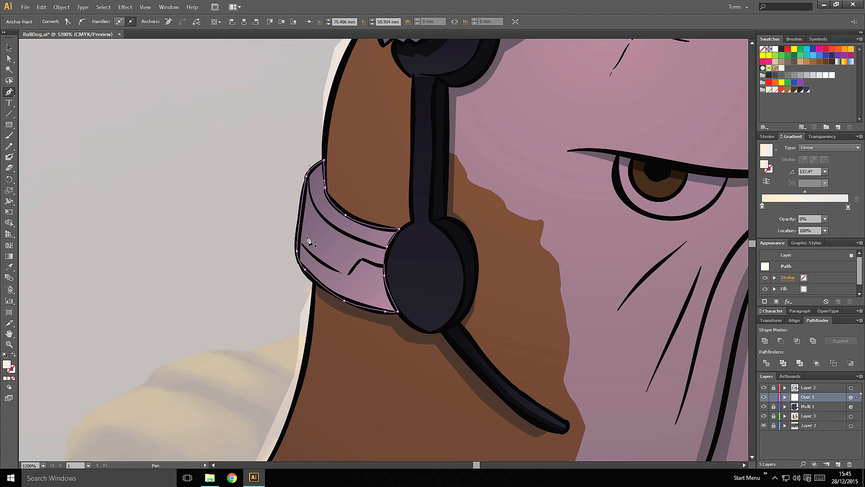
- Run the band highlight's gradient almost horizontally toward the earpiece, at about -1°, and save the document
{"action": "key", "text": "g"}
{"action": "mouse_move", "coordinate": [276, 235]}
{"action": "left_mouse_down"}
{"action": "mouse_move", "coordinate": [414, 248]}
{"action": "mouse_move", "coordinate": [414, 237]}
{"action": "mouse_move", "coordinate": [472, 238]}
{"action": "left_mouse_up"}
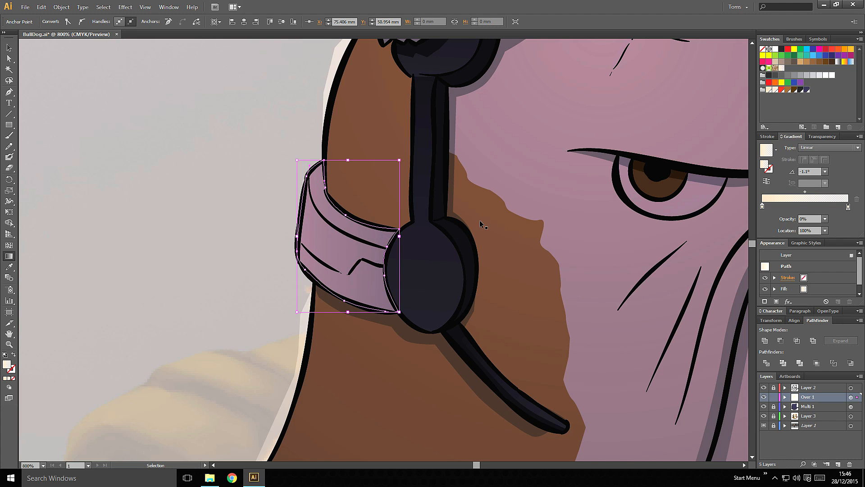
{"action": "key", "text": "ctrl+minus"}
{"action": "key", "text": "ctrl+minus"}
{"action": "key", "text": "ctrl+minus"}
{"action": "left_click", "coordinate": [322, 149], "text": "ctrl"}
{"action": "scroll", "coordinate": [467, 197], "scroll_direction": "right", "scroll_amount": 5}
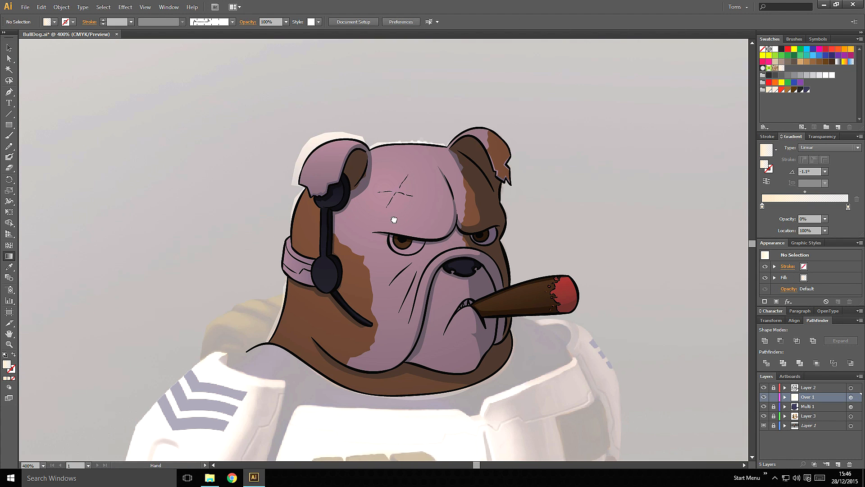
{"action": "key", "text": "ctrl+s"}
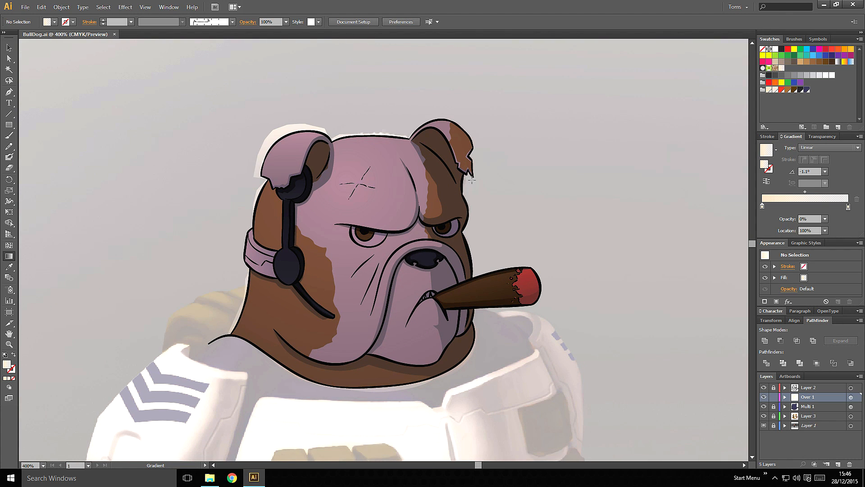
- In the Over 1 layer, move the head outline path above the folded ear's highlight path and select both paths
{"action": "left_click", "coordinate": [786, 397]}
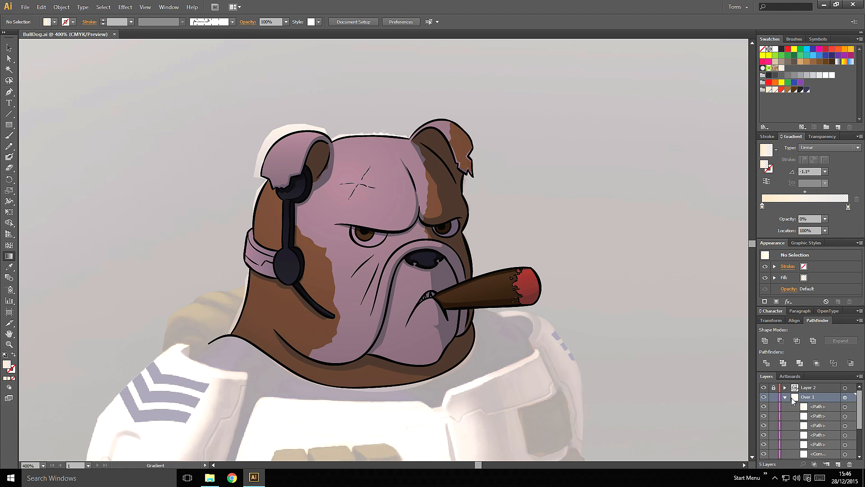
{"action": "scroll", "coordinate": [853, 407], "scroll_direction": "down", "scroll_amount": 3}
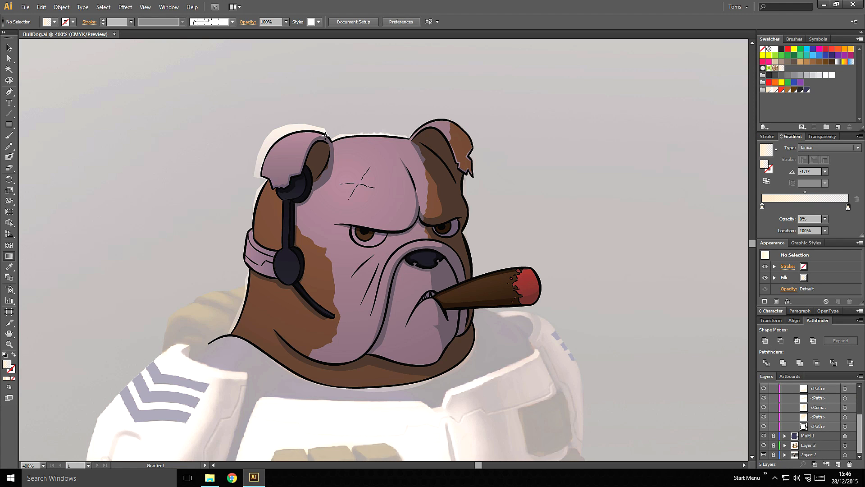
{"action": "left_click", "coordinate": [8, 48]}
{"action": "left_click", "coordinate": [846, 426]}
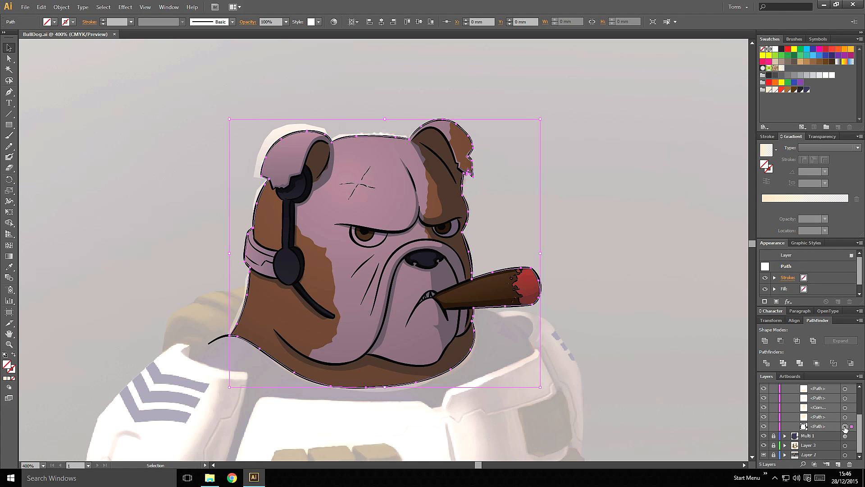
{"action": "left_click_drag", "start_coordinate": [824, 427], "coordinate": [826, 417]}
{"action": "left_click", "coordinate": [846, 426], "text": "shift"}
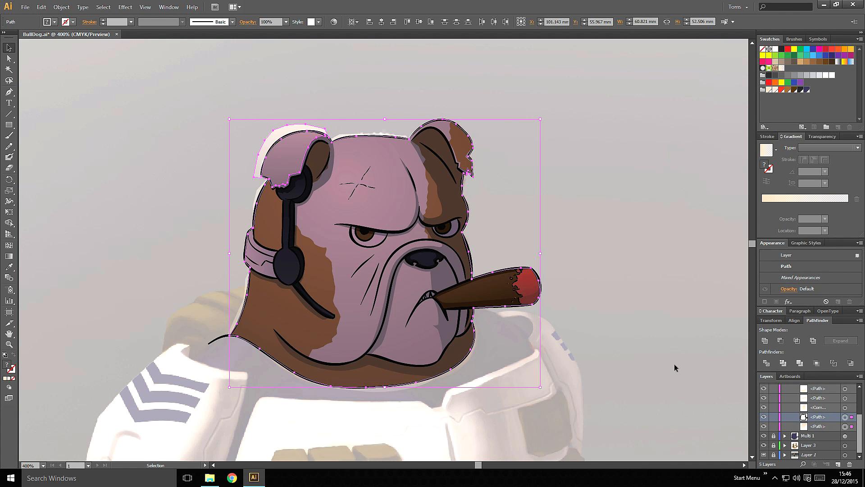
- Make a clipping mask from the head outline and the folded ear's highlight
{"action": "left_click", "coordinate": [61, 7]}
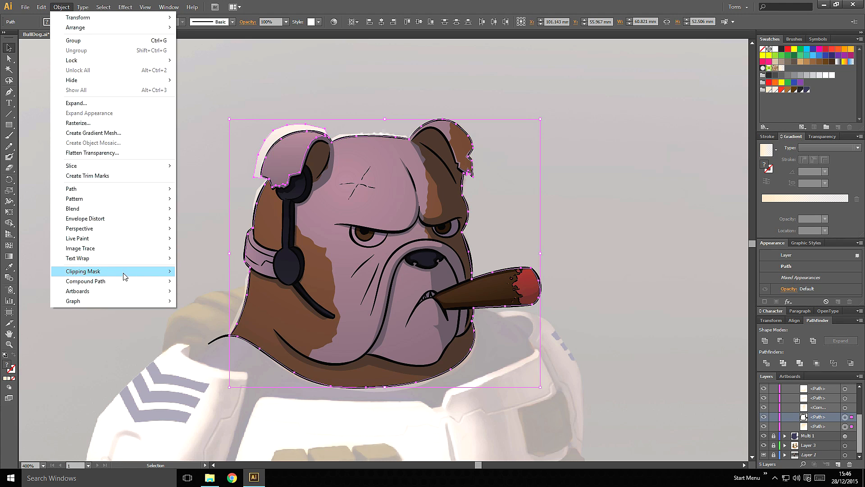
{"action": "mouse_move", "coordinate": [125, 273]}
{"action": "left_click", "coordinate": [197, 271]}
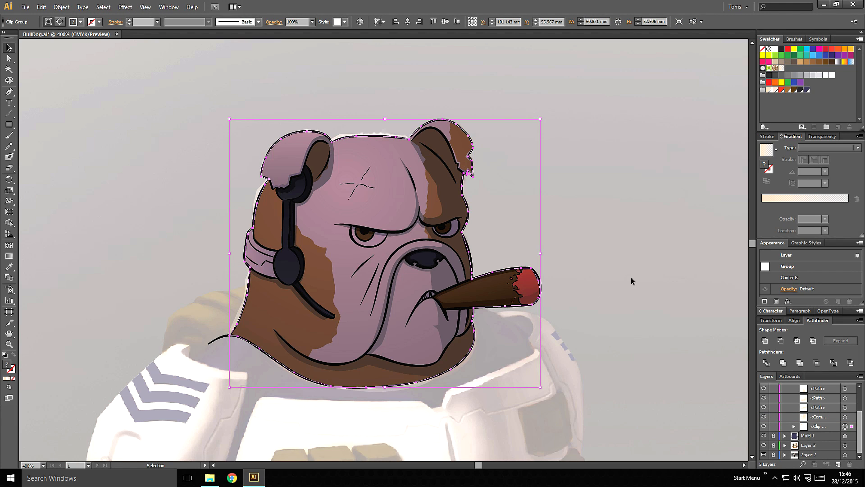
- Move all remaining highlight paths of the Over 1 layer into the clip group and deselect the artwork
{"action": "left_click", "coordinate": [829, 426]}
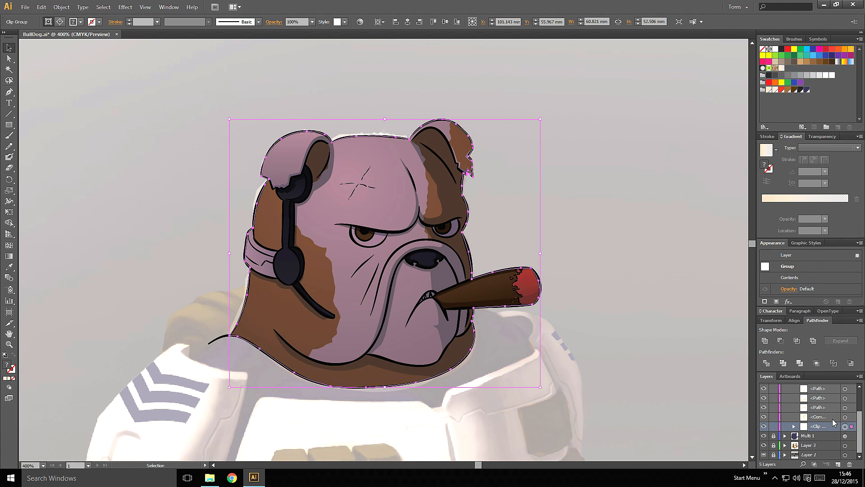
{"action": "scroll", "coordinate": [843, 422], "scroll_direction": "up", "scroll_amount": 3}
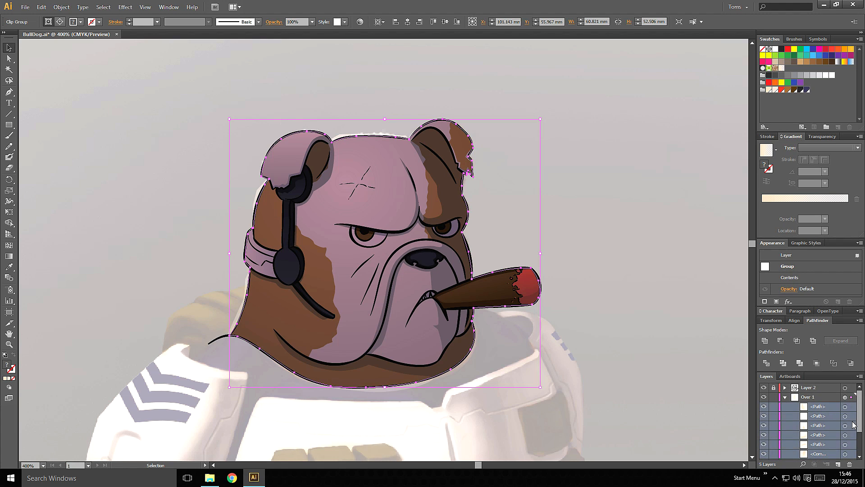
{"action": "left_click_drag", "start_coordinate": [860, 415], "coordinate": [830, 426]}
{"action": "left_click", "coordinate": [640, 263]}
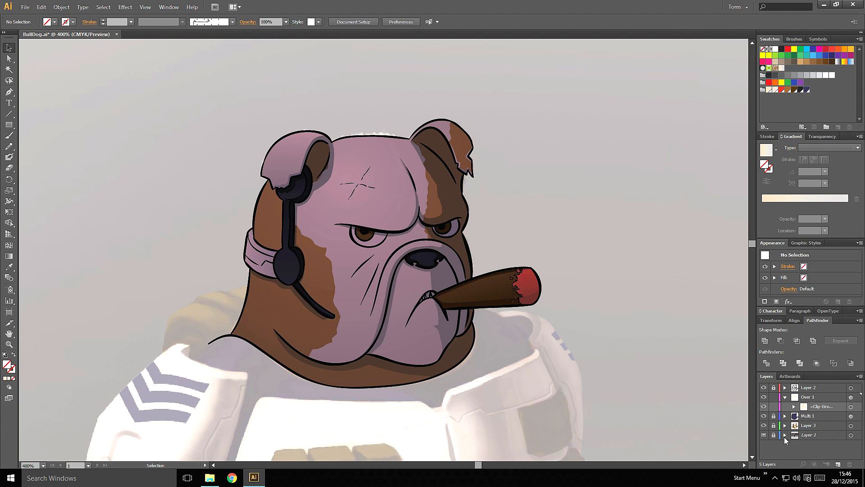
- Toggle the visibility of the reference image in Layer 1 to inspect the edges of the clipped head
{"action": "left_click", "coordinate": [764, 436]}
{"action": "left_click", "coordinate": [764, 435]}
{"action": "left_click", "coordinate": [765, 435]}
{"action": "left_click_drag", "start_coordinate": [512, 217], "coordinate": [525, 230]}
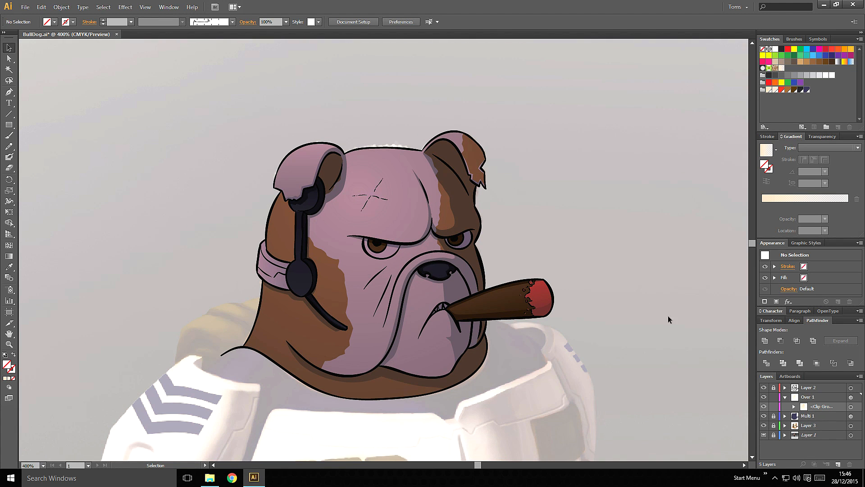
- Collapse and lock the Over 1 layer, and add a new layer above it named Over 2
{"action": "left_click", "coordinate": [785, 397]}
{"action": "left_click", "coordinate": [774, 396]}
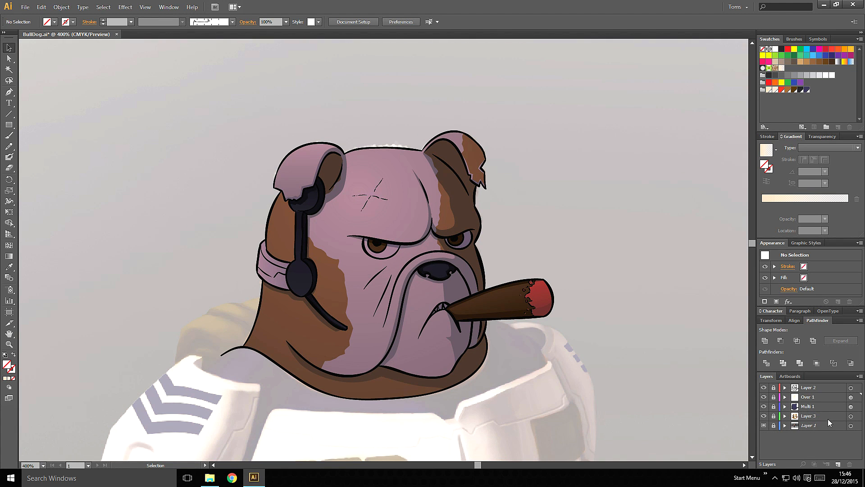
{"action": "left_click", "coordinate": [838, 463]}
{"action": "double_click", "coordinate": [807, 398]}
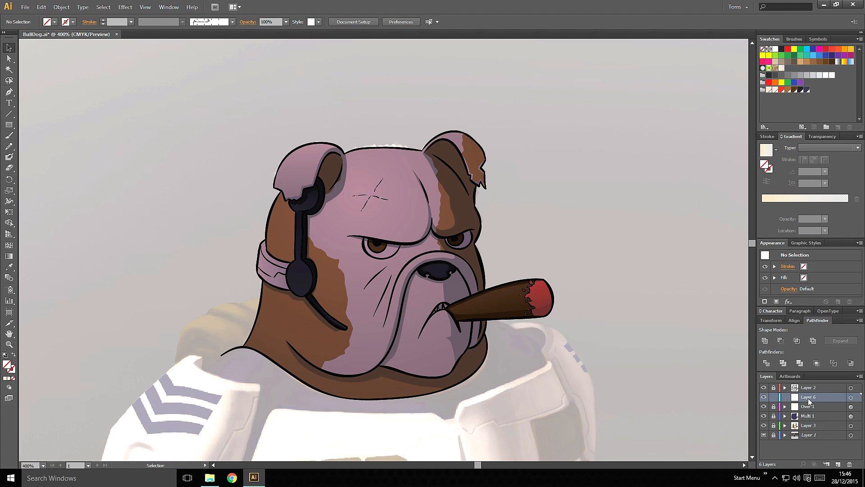
{"action": "type", "text": "Over 2"}
{"action": "key", "text": "Return"}
- Set the Over 2 layer's blending mode to Overlay at 100% opacity
{"action": "left_click", "coordinate": [850, 396]}
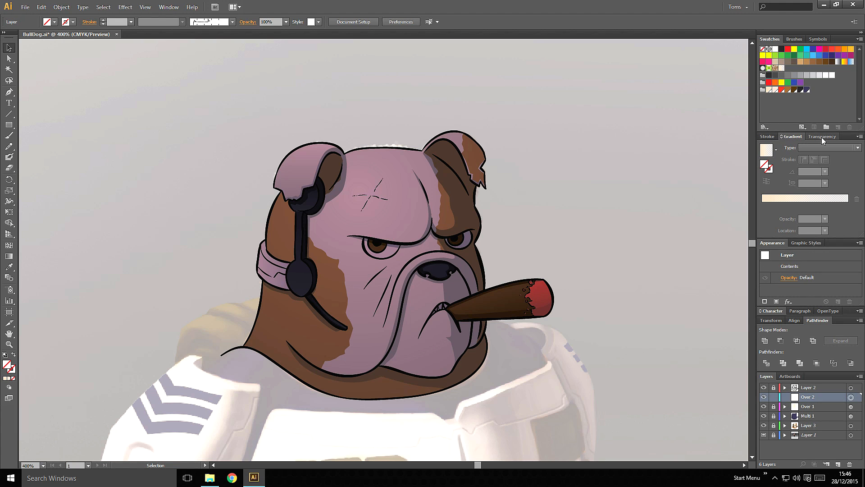
{"action": "left_click", "coordinate": [821, 137]}
{"action": "left_click", "coordinate": [780, 147]}
{"action": "left_click", "coordinate": [778, 231]}
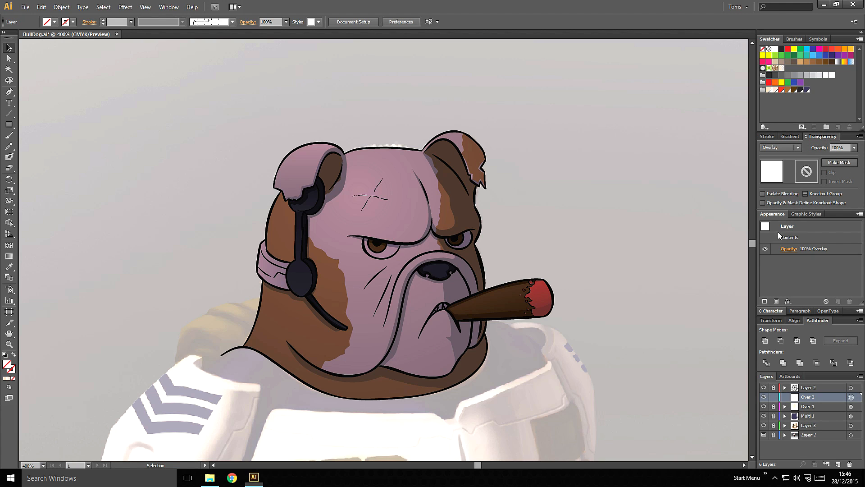
{"action": "key", "text": "Tab"}
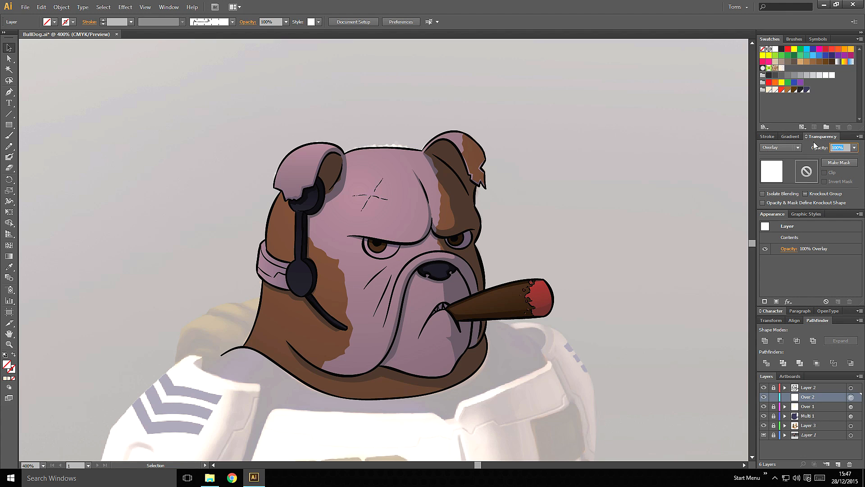
{"action": "key", "text": "Return"}
- Unlock the Over 1 layer, set its opacity to 100%, and lock it again
{"action": "left_click", "coordinate": [772, 407]}
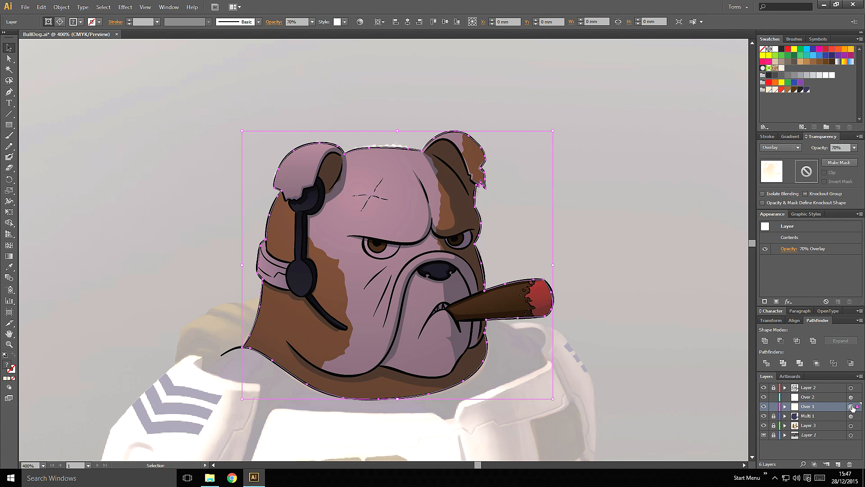
{"action": "left_click", "coordinate": [851, 406]}
{"action": "left_click_drag", "start_coordinate": [847, 148], "coordinate": [792, 151]}
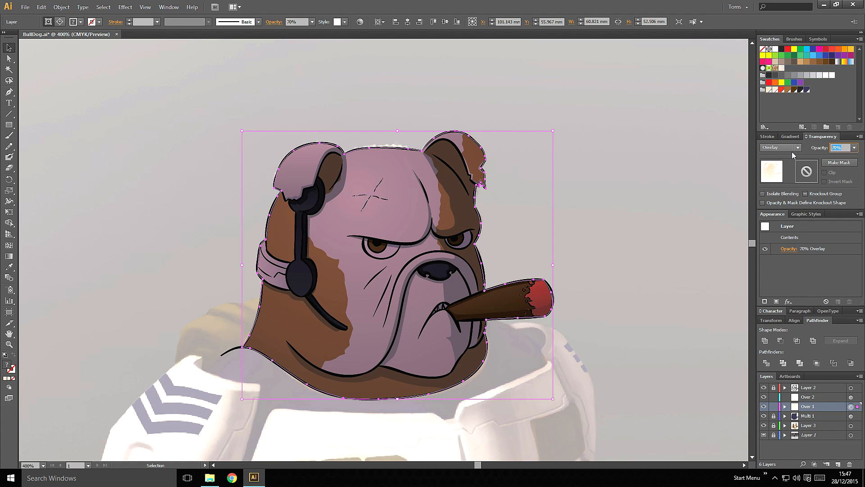
{"action": "type", "text": "100"}
{"action": "key", "text": "Return"}
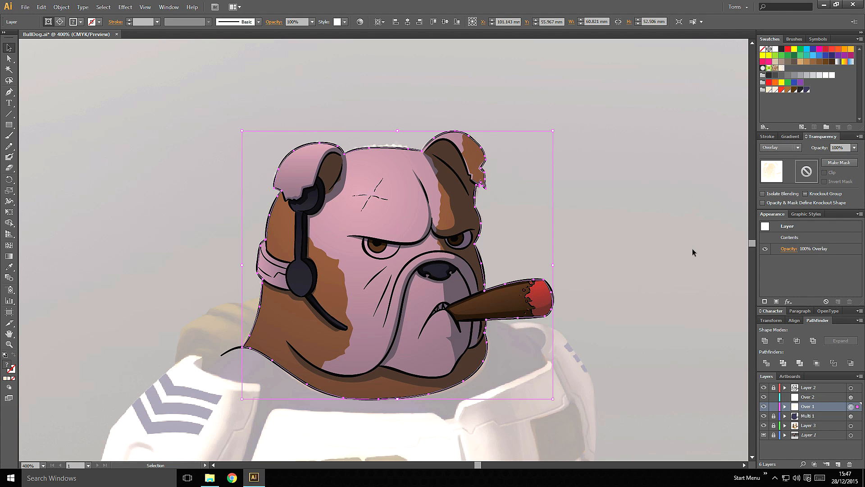
{"action": "left_click", "coordinate": [773, 407]}
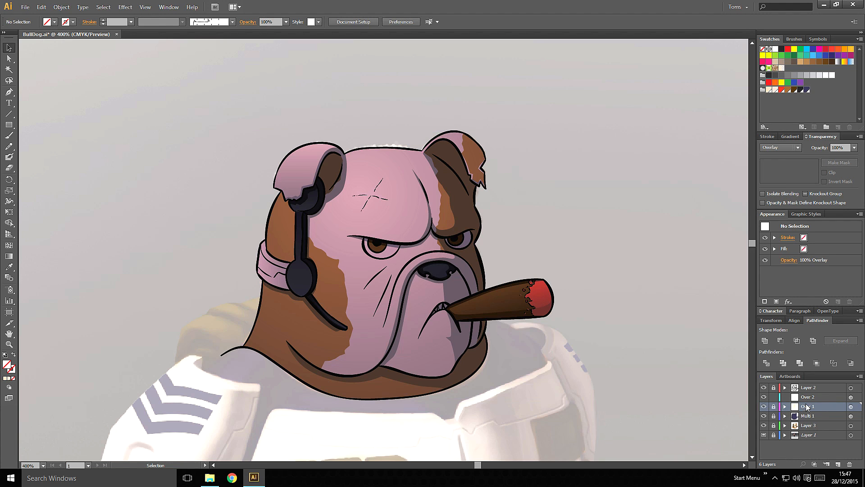
- Paste the head outline shape in place on the Over 2 layer
{"action": "left_click", "coordinate": [838, 397]}
{"action": "left_click", "coordinate": [851, 397]}
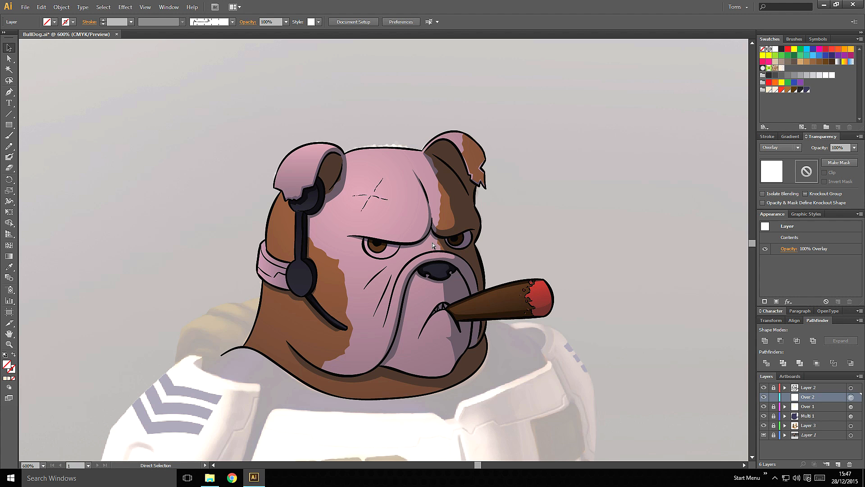
{"action": "key", "text": "ctrl+plus"}
{"action": "key", "text": "ctrl+plus"}
{"action": "left_click_drag", "start_coordinate": [422, 212], "coordinate": [442, 223]}
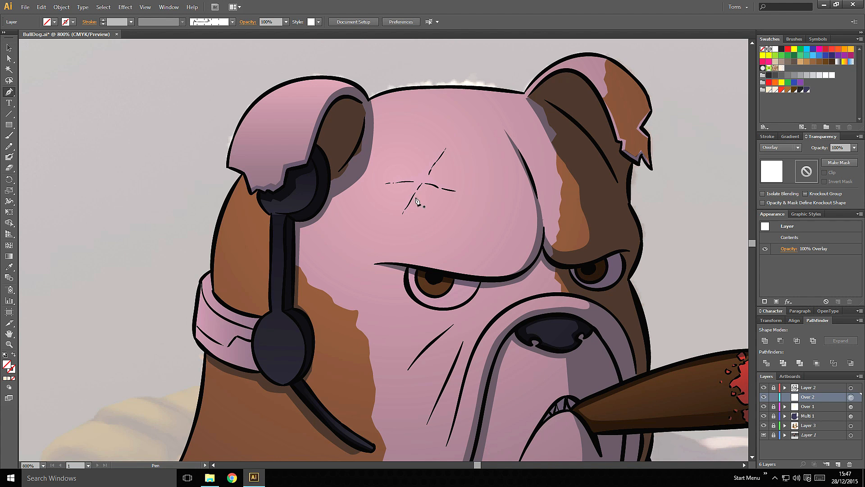
{"action": "key", "text": "ctrl+minus"}
{"action": "key", "text": "ctrl+minus"}
{"action": "key", "text": "ctrl+minus"}
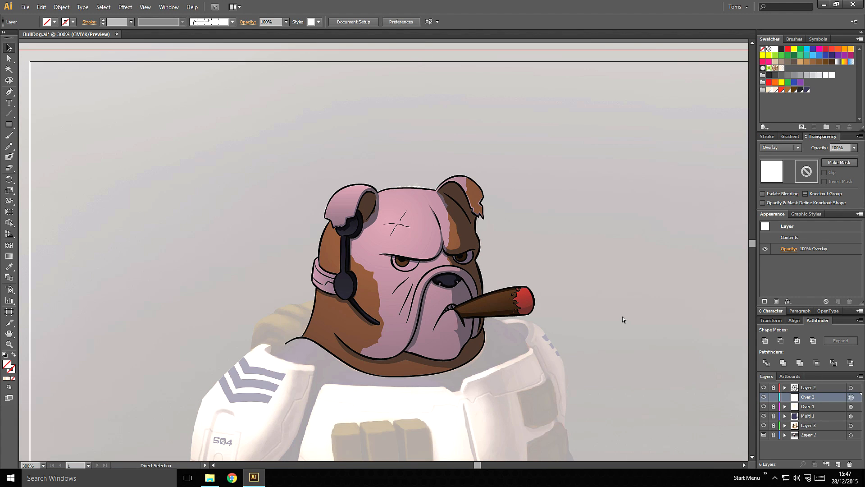
{"action": "key", "text": "ctrl+a"}
{"action": "key", "text": "ctrl+plus"}
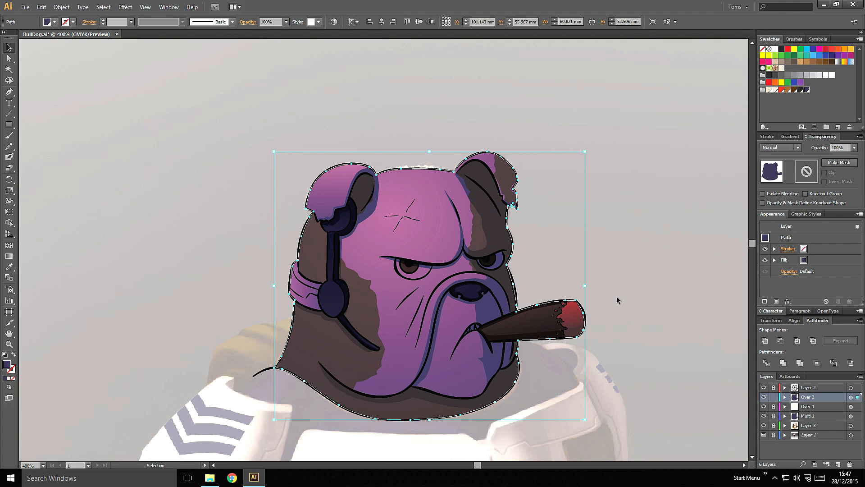
{"action": "left_click_drag", "start_coordinate": [617, 296], "coordinate": [548, 243]}
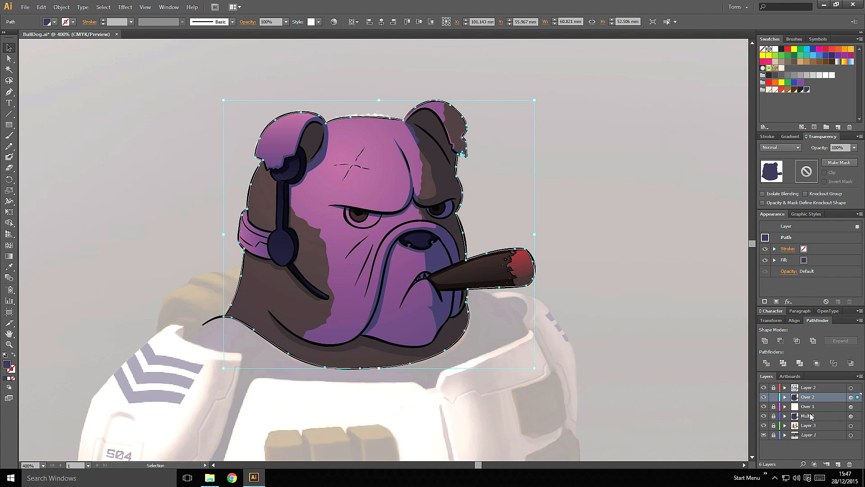
- Set the fill of the head outline on the Over 2 layer to None and deselect it
{"action": "left_click", "coordinate": [763, 49]}
{"action": "left_click", "coordinate": [616, 177]}
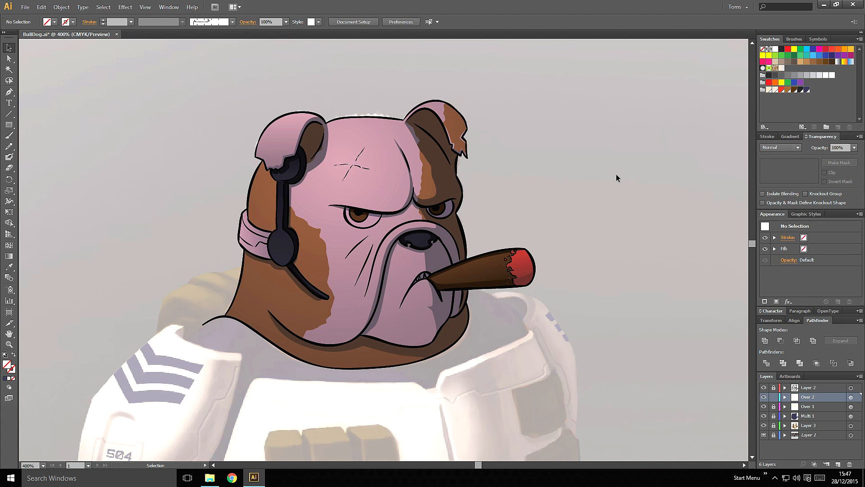
{"action": "key", "text": "ctrl+plus"}
{"action": "key", "text": "ctrl+plus"}
{"action": "left_click_drag", "start_coordinate": [355, 164], "coordinate": [539, 319]}
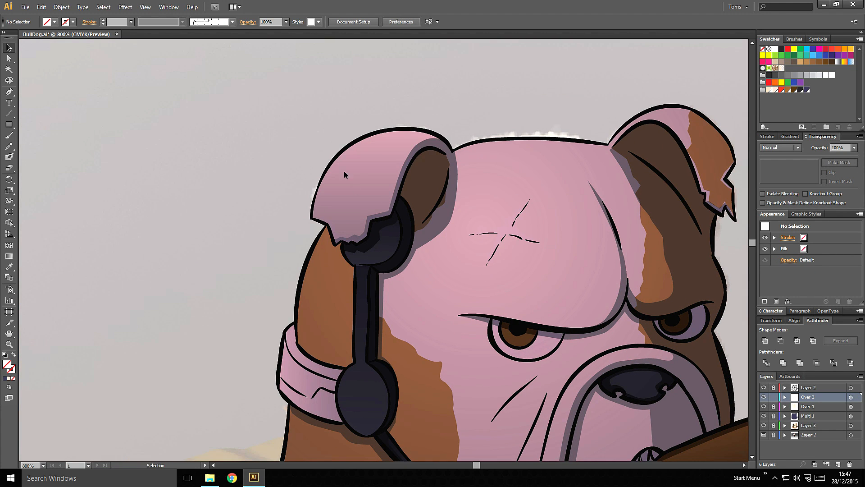
- Draw a closed Pen highlight shape over the left ear flap, following its torn lower edge and extending past the outer outline
{"action": "key", "text": "p"}
{"action": "left_click", "coordinate": [310, 219]}
{"action": "left_click", "coordinate": [329, 224]}
{"action": "left_click", "coordinate": [334, 236]}
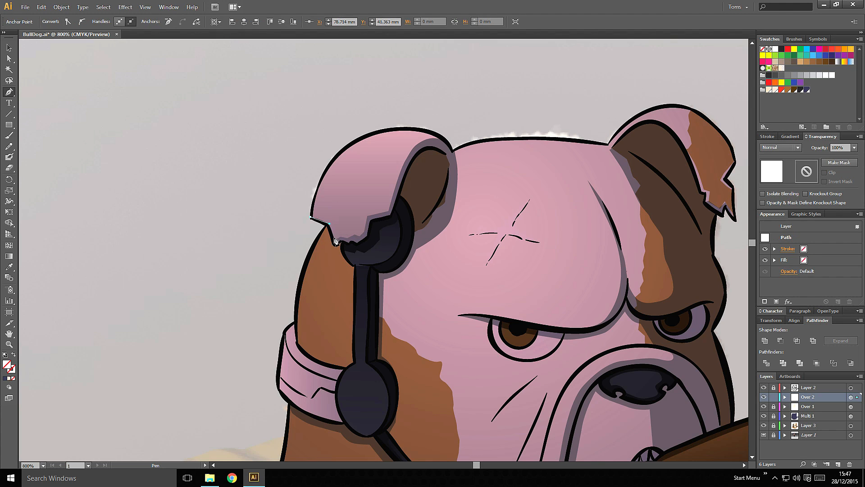
{"action": "left_click", "coordinate": [342, 234]}
{"action": "left_click", "coordinate": [347, 237]}
{"action": "left_click", "coordinate": [354, 231]}
{"action": "left_click", "coordinate": [360, 237]}
{"action": "left_click", "coordinate": [364, 213]}
{"action": "left_click", "coordinate": [387, 208]}
{"action": "left_click", "coordinate": [404, 157]}
{"action": "left_click", "coordinate": [419, 139]}
{"action": "left_click", "coordinate": [440, 138]}
{"action": "left_click", "coordinate": [439, 131]}
{"action": "left_click", "coordinate": [416, 111]}
{"action": "left_click", "coordinate": [367, 114]}
{"action": "left_click", "coordinate": [332, 136]}
{"action": "left_click", "coordinate": [317, 155]}
{"action": "left_click", "coordinate": [315, 177]}
{"action": "left_click", "coordinate": [311, 217]}
- Fill the ear highlight with the cream fade-out gradient swatch, set it to Linear, run it downward at about -90°, and deselect
{"action": "left_click", "coordinate": [782, 68]}
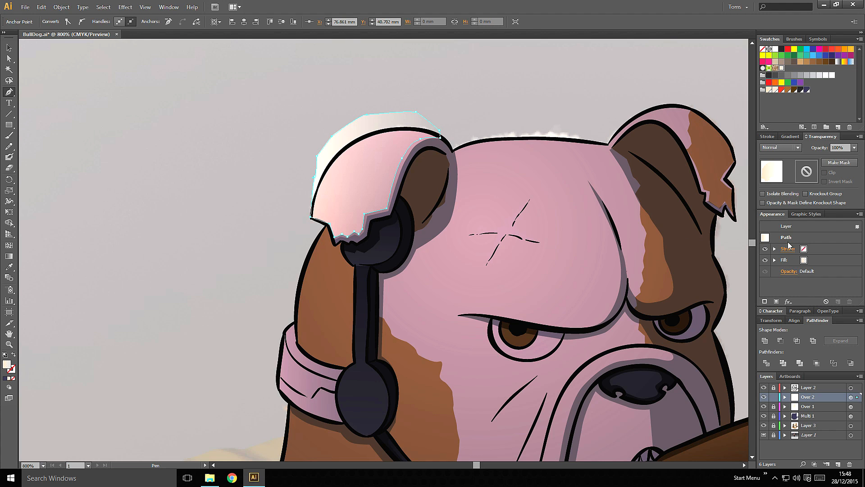
{"action": "left_click", "coordinate": [782, 148]}
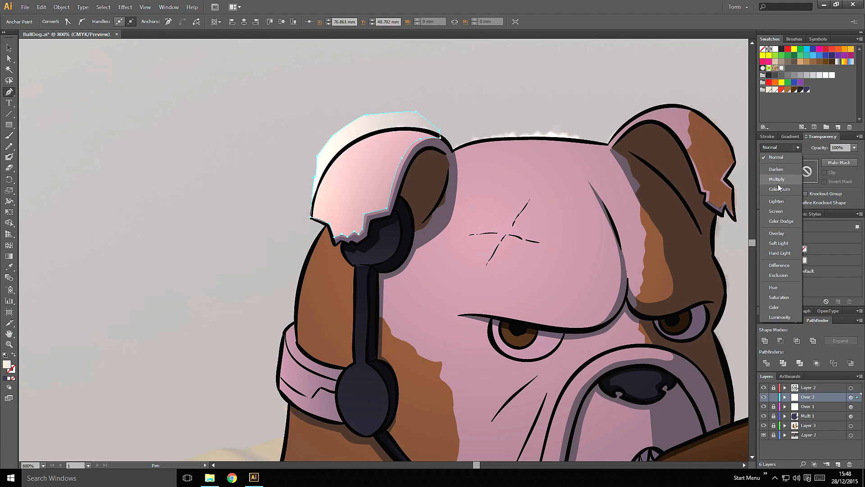
{"action": "left_click", "coordinate": [780, 156]}
{"action": "left_click", "coordinate": [792, 136]}
{"action": "left_click", "coordinate": [817, 149]}
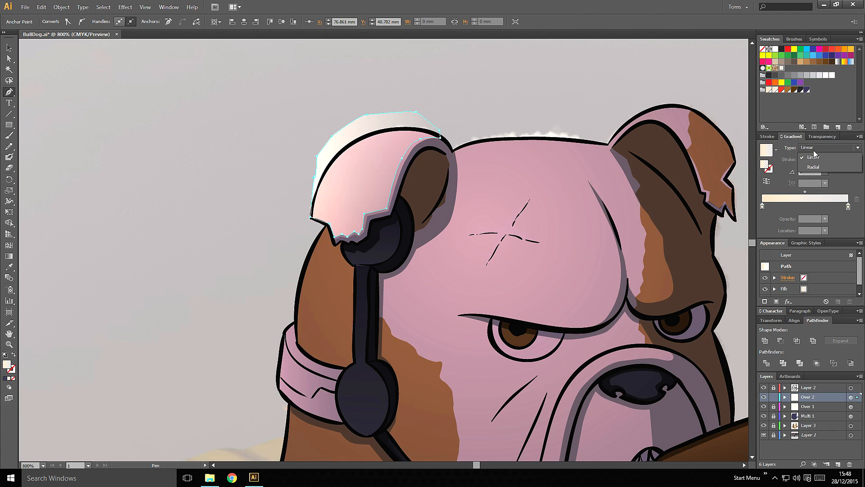
{"action": "left_click", "coordinate": [814, 156]}
{"action": "key", "text": "g"}
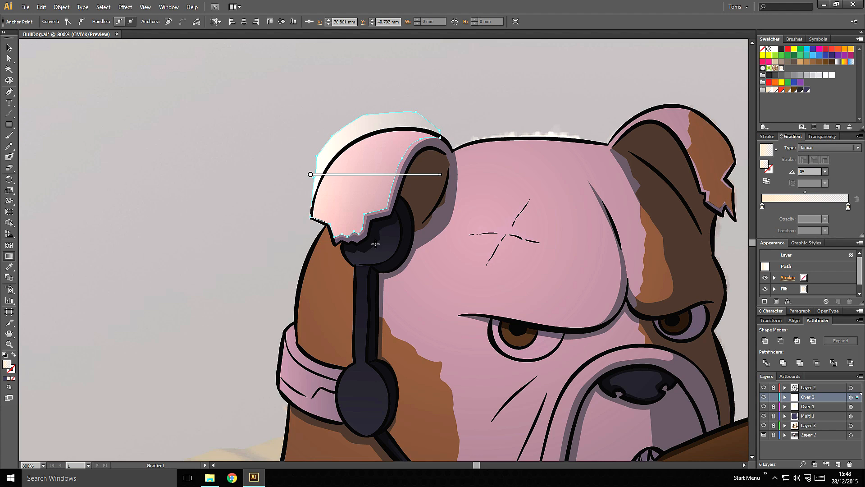
{"action": "mouse_move", "coordinate": [375, 243]}
{"action": "left_mouse_down"}
{"action": "mouse_move", "coordinate": [382, 119]}
{"action": "mouse_move", "coordinate": [374, 117]}
{"action": "mouse_move", "coordinate": [375, 243]}
{"action": "left_mouse_up"}
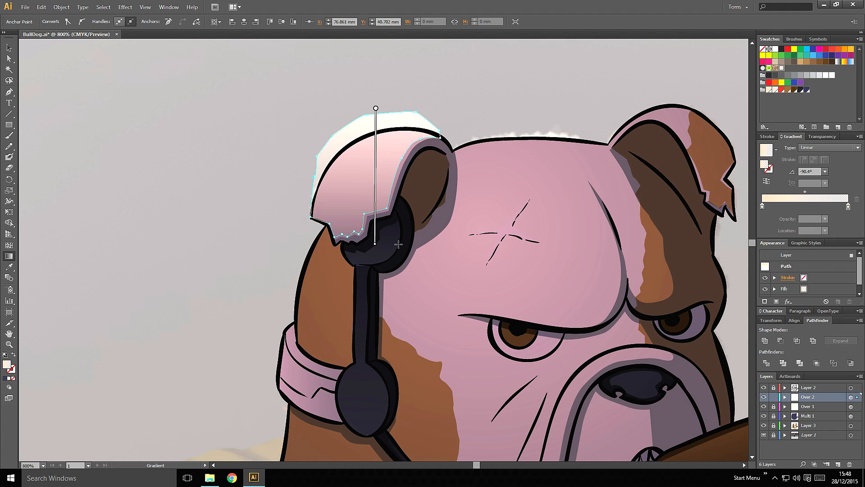
{"action": "key", "text": "v"}
{"action": "left_click", "coordinate": [477, 129]}
{"action": "left_click_drag", "start_coordinate": [478, 130], "coordinate": [377, 130]}
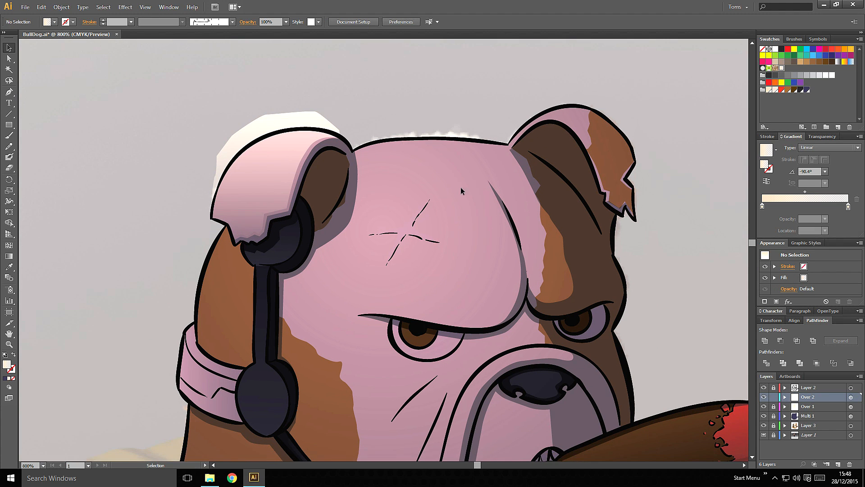
- Move the head outline path above the ear highlight path within the Over 2 layer
{"action": "left_click", "coordinate": [343, 138]}
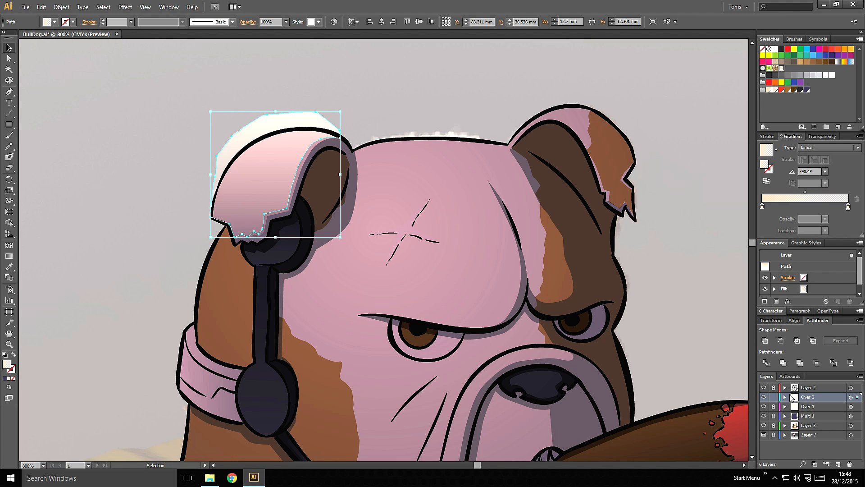
{"action": "left_click", "coordinate": [784, 398]}
{"action": "left_click", "coordinate": [833, 416]}
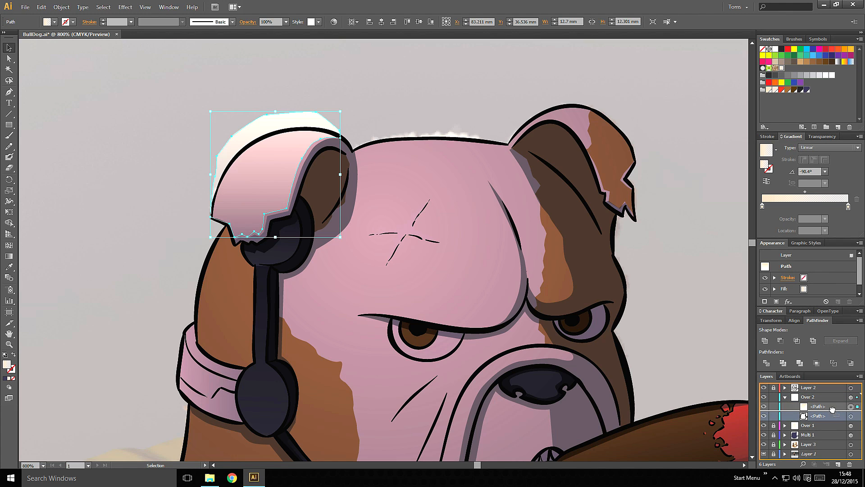
{"action": "mouse_move", "coordinate": [832, 410]}
{"action": "left_mouse_down"}
{"action": "mouse_move", "coordinate": [833, 419]}
{"action": "mouse_move", "coordinate": [834, 405]}
{"action": "left_mouse_up"}
- Make a clipping mask from the head outline and ear highlight, then deselect with the Over 2 layer active
{"action": "left_click", "coordinate": [851, 415], "text": "shift"}
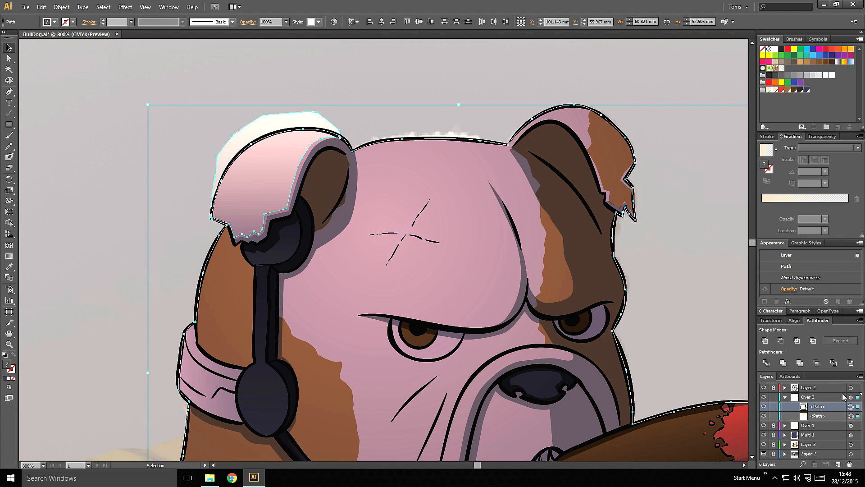
{"action": "left_click", "coordinate": [62, 6]}
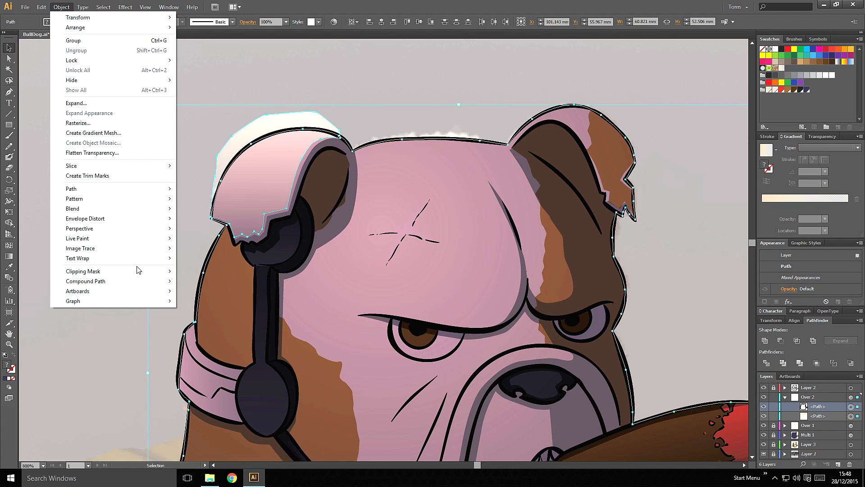
{"action": "mouse_move", "coordinate": [157, 273]}
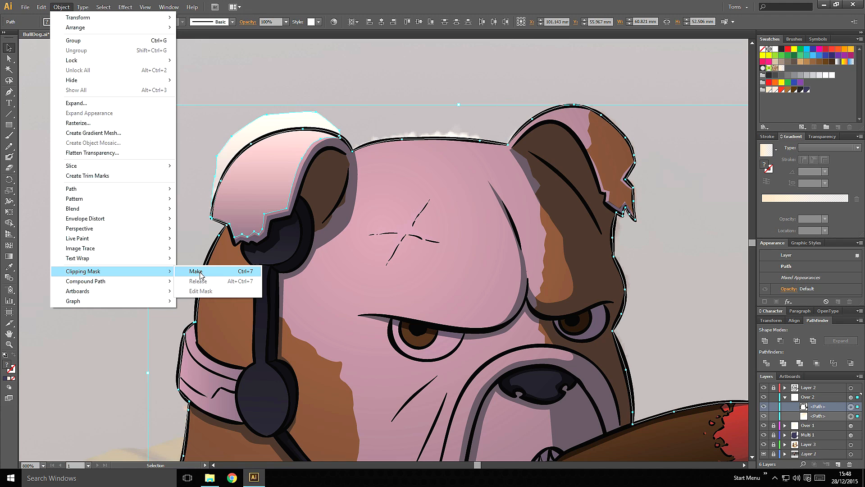
{"action": "left_click", "coordinate": [201, 272]}
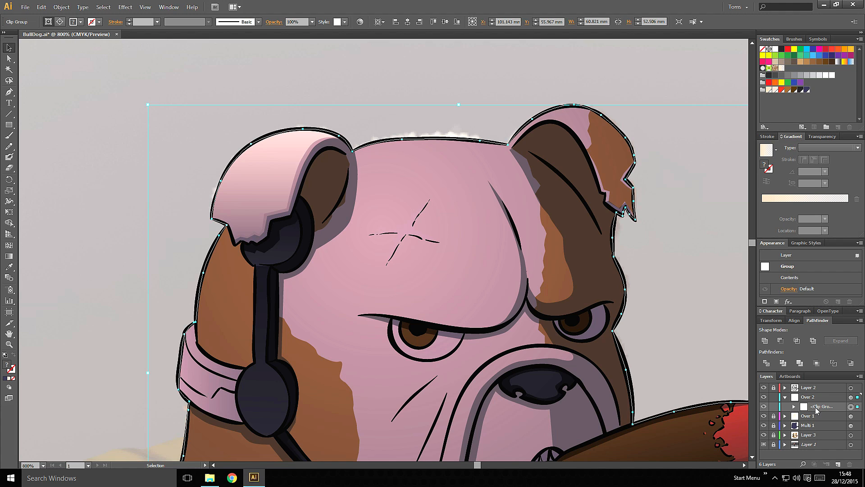
{"action": "left_click", "coordinate": [824, 398]}
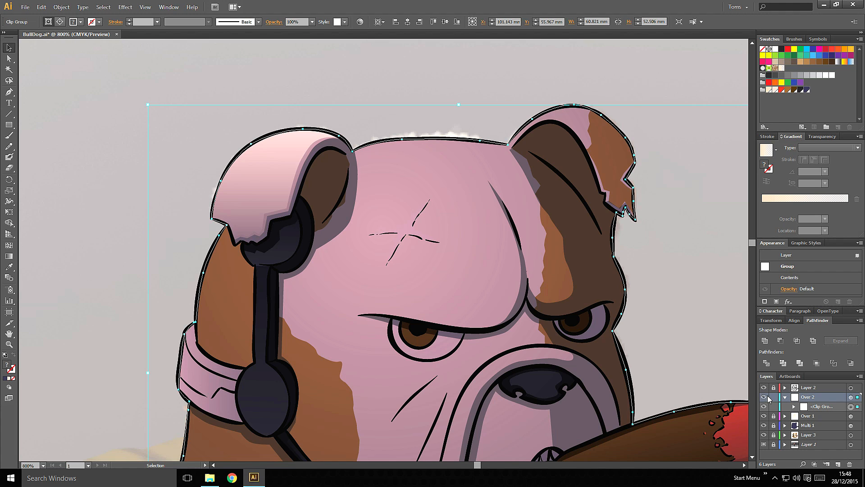
{"action": "left_click", "coordinate": [393, 92]}
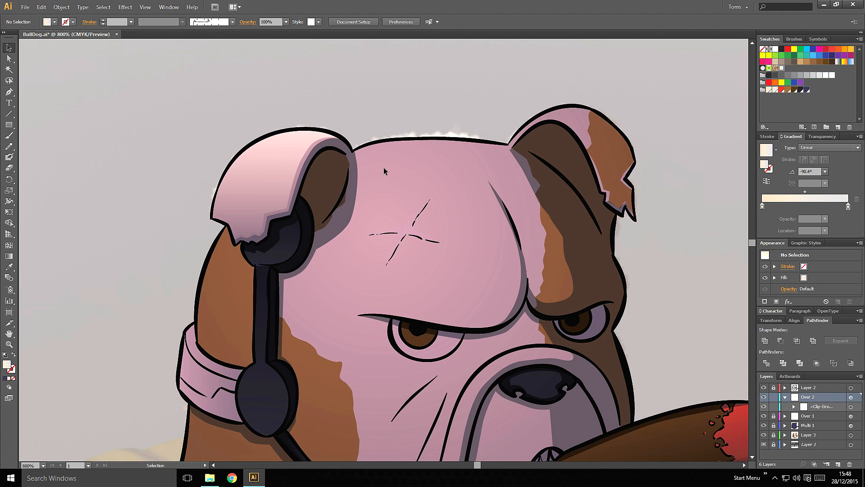
- Draw a thin closed Pen highlight along all four arms of the cross-shaped scar on the forehead
{"action": "key", "text": "p"}
{"action": "key", "text": "ctrl+plus"}
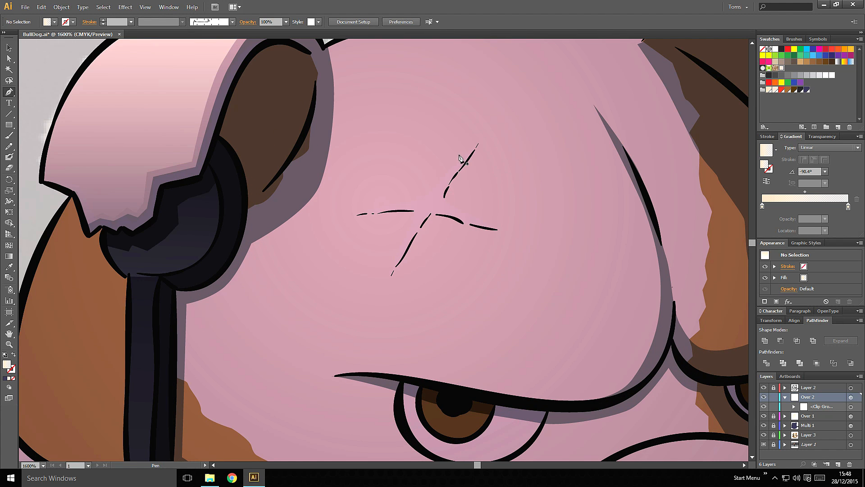
{"action": "left_click", "coordinate": [474, 146]}
{"action": "left_click", "coordinate": [451, 170]}
{"action": "left_click", "coordinate": [437, 187]}
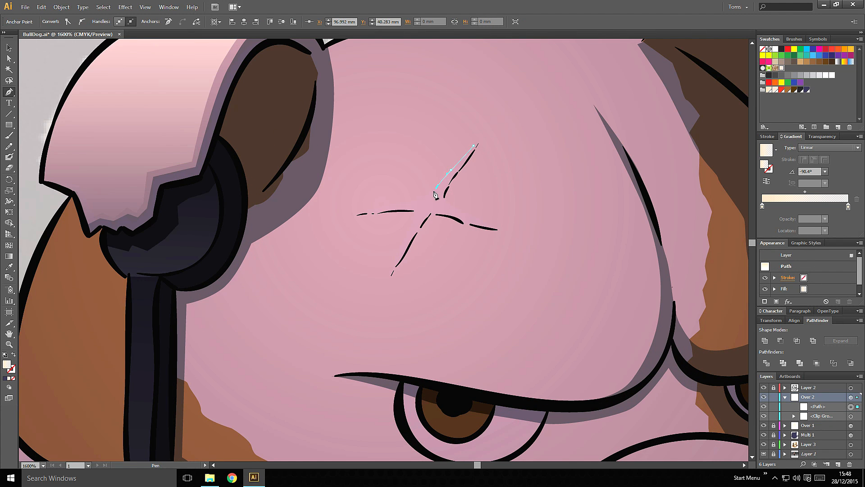
{"action": "left_click", "coordinate": [430, 198]}
{"action": "left_click", "coordinate": [415, 203]}
{"action": "left_click", "coordinate": [391, 207]}
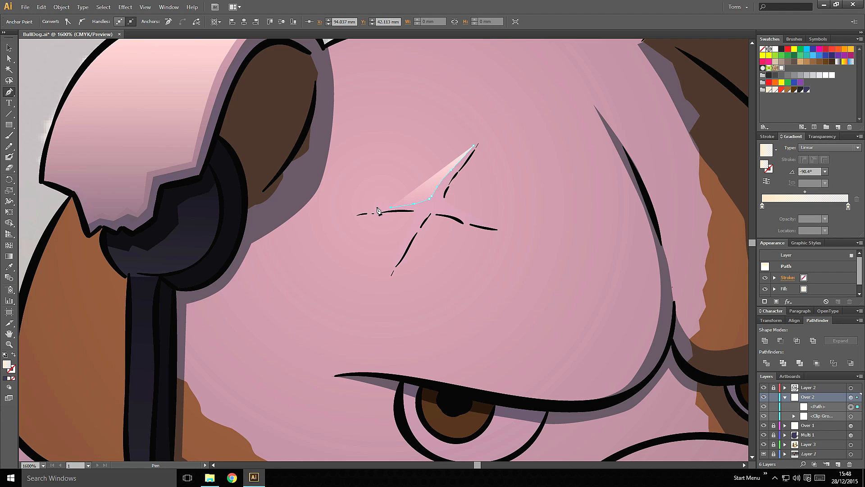
{"action": "left_click", "coordinate": [367, 210]}
{"action": "left_click", "coordinate": [361, 212]}
{"action": "left_click", "coordinate": [404, 208]}
{"action": "left_click", "coordinate": [424, 204]}
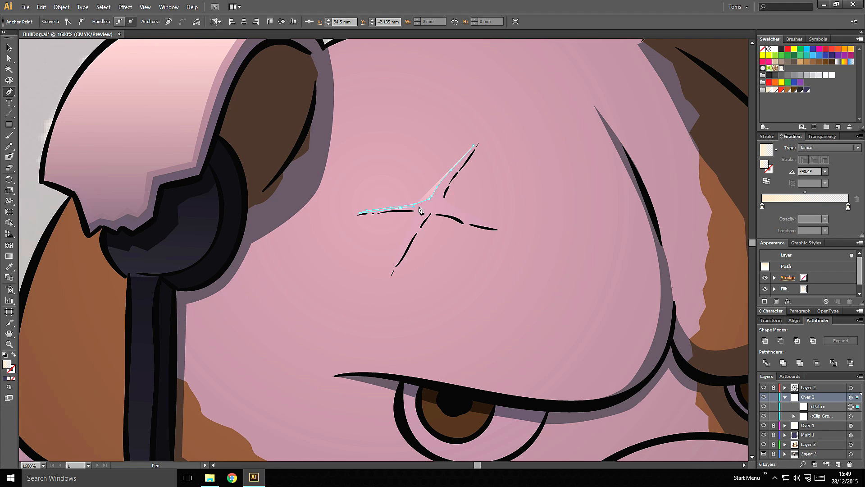
{"action": "left_click", "coordinate": [423, 210]}
{"action": "left_click", "coordinate": [416, 223]}
{"action": "left_click", "coordinate": [410, 234]}
{"action": "left_click", "coordinate": [405, 244]}
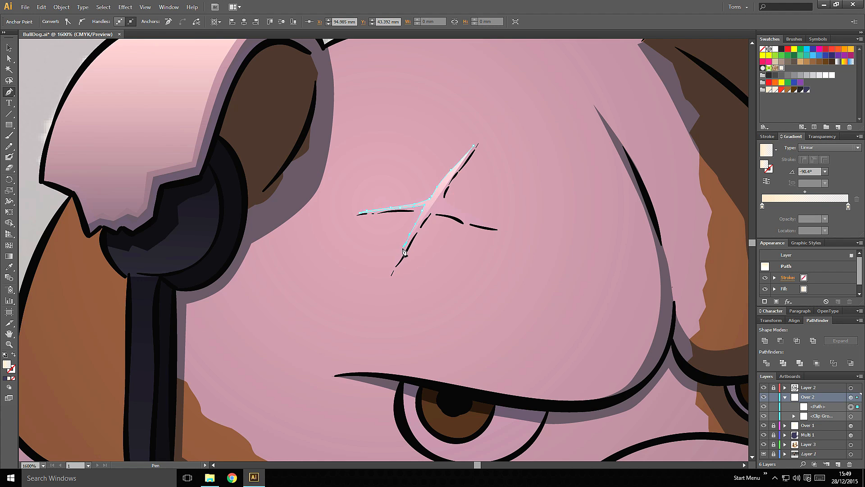
{"action": "left_click", "coordinate": [399, 257]}
{"action": "left_click", "coordinate": [396, 264]}
{"action": "left_click", "coordinate": [415, 229]}
{"action": "left_click", "coordinate": [423, 215]}
{"action": "left_click", "coordinate": [427, 209]}
{"action": "left_click", "coordinate": [434, 206]}
{"action": "left_click", "coordinate": [444, 211]}
{"action": "left_click", "coordinate": [455, 213]}
{"action": "left_click", "coordinate": [465, 217]}
{"action": "left_click", "coordinate": [471, 220]}
{"action": "left_click", "coordinate": [479, 223]}
{"action": "left_click", "coordinate": [488, 226]}
{"action": "left_click", "coordinate": [494, 228]}
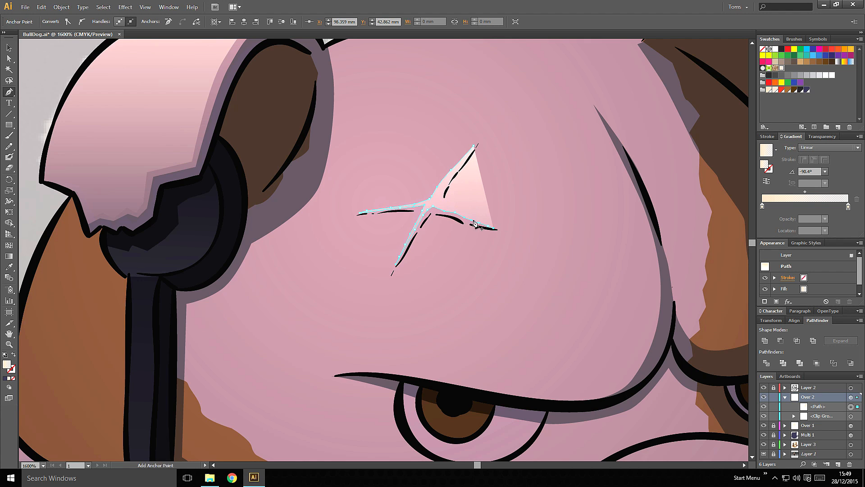
{"action": "left_click", "coordinate": [454, 210]}
{"action": "left_click", "coordinate": [446, 207]}
{"action": "left_click", "coordinate": [439, 203]}
{"action": "left_click", "coordinate": [435, 198]}
{"action": "left_click", "coordinate": [443, 186]}
{"action": "left_click", "coordinate": [448, 178]}
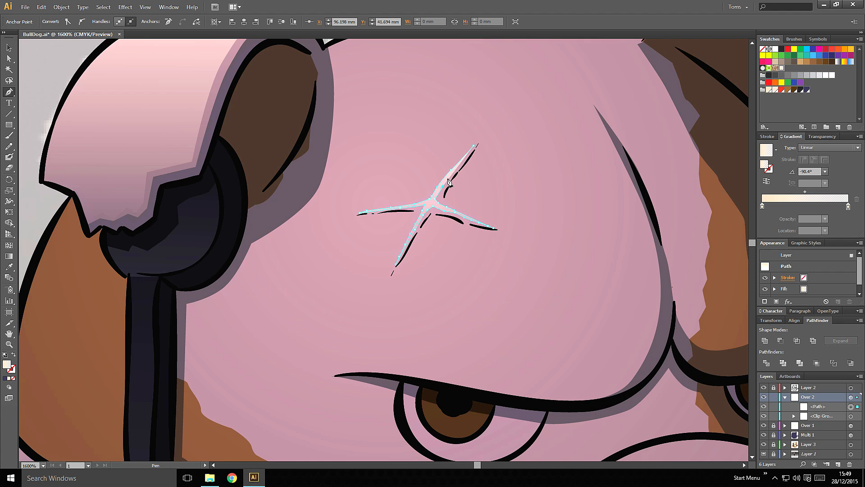
{"action": "left_click", "coordinate": [454, 171]}
{"action": "left_click", "coordinate": [461, 164]}
{"action": "left_click", "coordinate": [467, 157]}
{"action": "left_click", "coordinate": [471, 151]}
{"action": "left_click", "coordinate": [474, 150]}
- Run the scar highlight's linear gradient downward at about -95° and deselect the shape
{"action": "key", "text": "g"}
{"action": "mouse_move", "coordinate": [427, 268]}
{"action": "left_mouse_down"}
{"action": "mouse_move", "coordinate": [440, 248]}
{"action": "mouse_move", "coordinate": [444, 127]}
{"action": "mouse_move", "coordinate": [417, 333]}
{"action": "left_mouse_up"}
{"action": "key", "text": "v"}
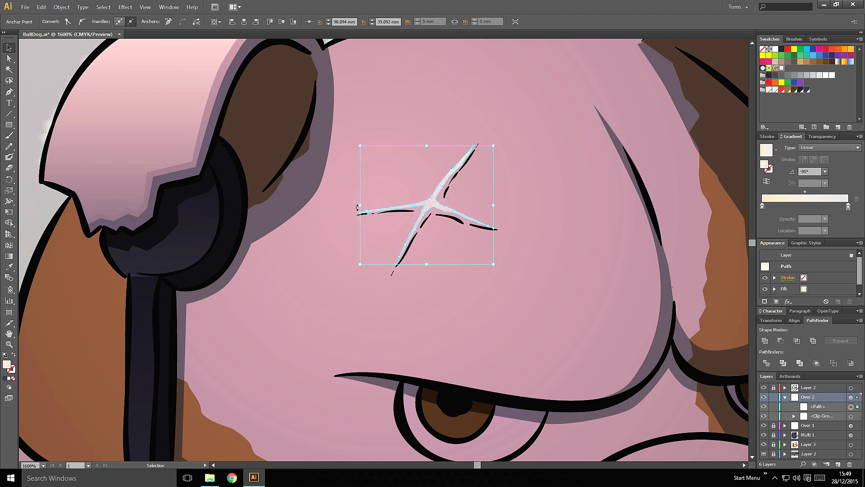
{"action": "left_click", "coordinate": [353, 204]}
{"action": "scroll", "coordinate": [358, 194], "scroll_direction": "down", "scroll_amount": 5}
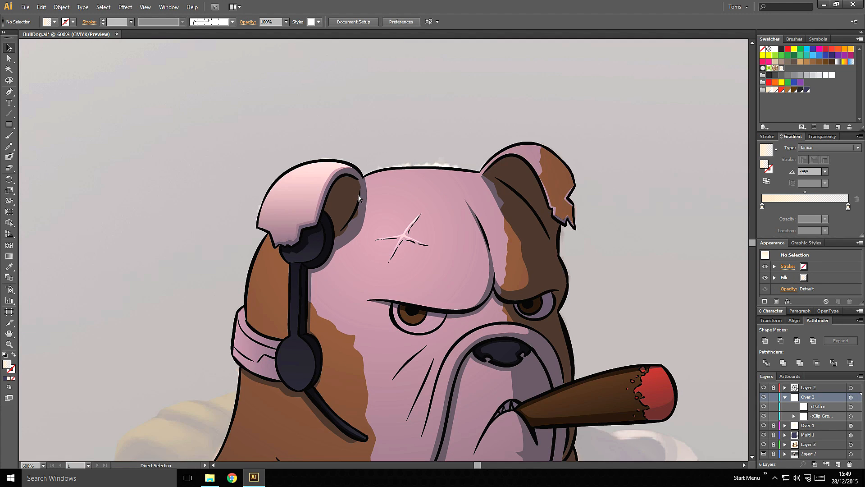
- Draw a closed curved highlight covering the forehead, leaving a margin above the brow and around the crease, and reaching into the brown eye patch
{"action": "scroll", "coordinate": [358, 195], "scroll_direction": "up", "scroll_amount": 4}
{"action": "key", "text": "p"}
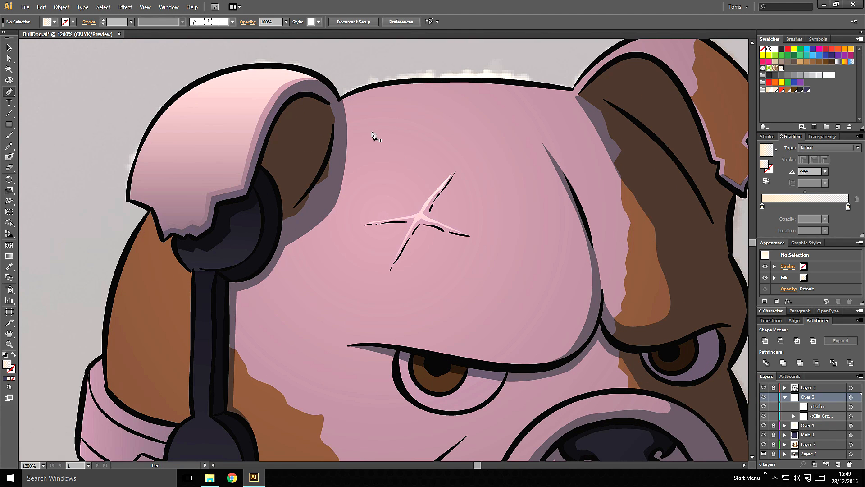
{"action": "left_click", "coordinate": [343, 90]}
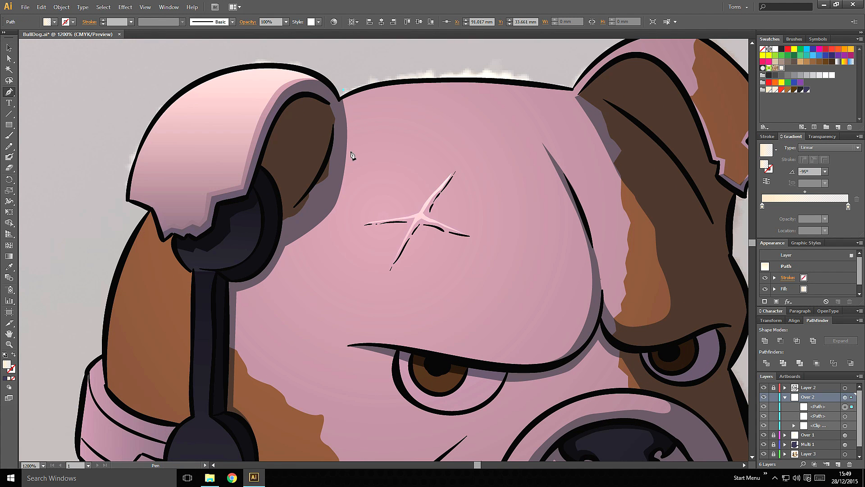
{"action": "left_click_drag", "start_coordinate": [351, 152], "coordinate": [349, 178]}
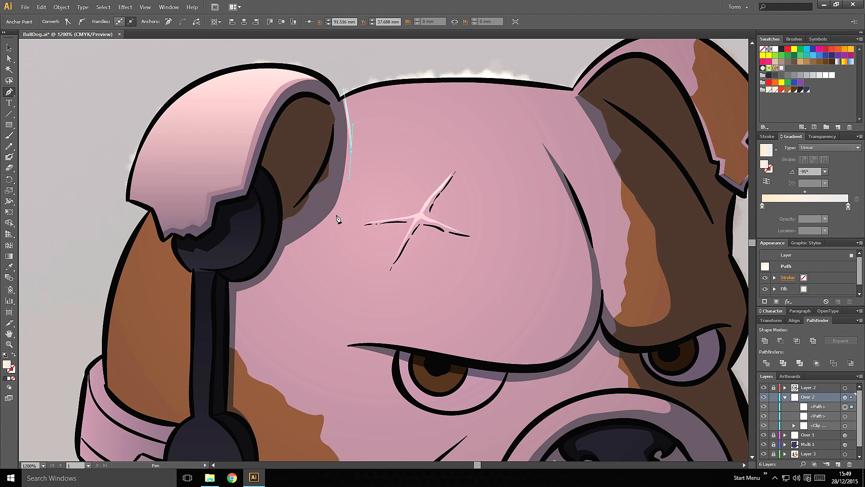
{"action": "left_click_drag", "start_coordinate": [324, 234], "coordinate": [301, 265]}
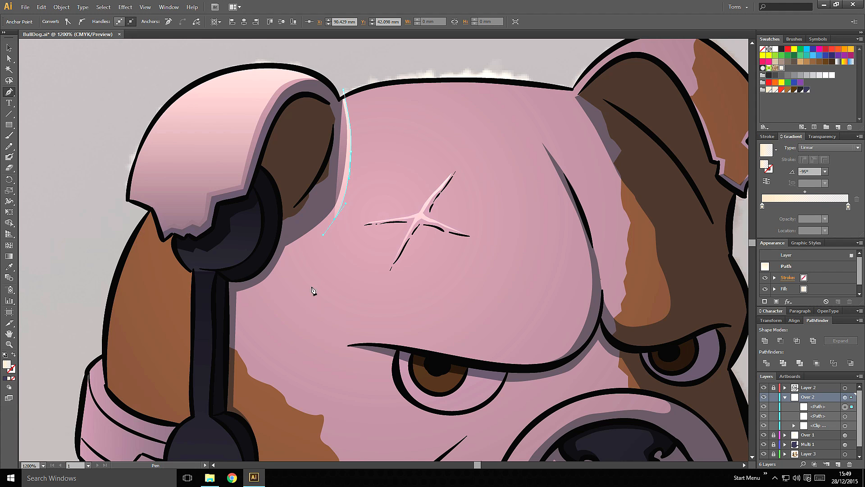
{"action": "left_click", "coordinate": [312, 301]}
{"action": "left_click_drag", "start_coordinate": [403, 335], "coordinate": [470, 346]}
{"action": "left_click_drag", "start_coordinate": [541, 345], "coordinate": [570, 330]}
{"action": "left_click_drag", "start_coordinate": [580, 294], "coordinate": [586, 271]}
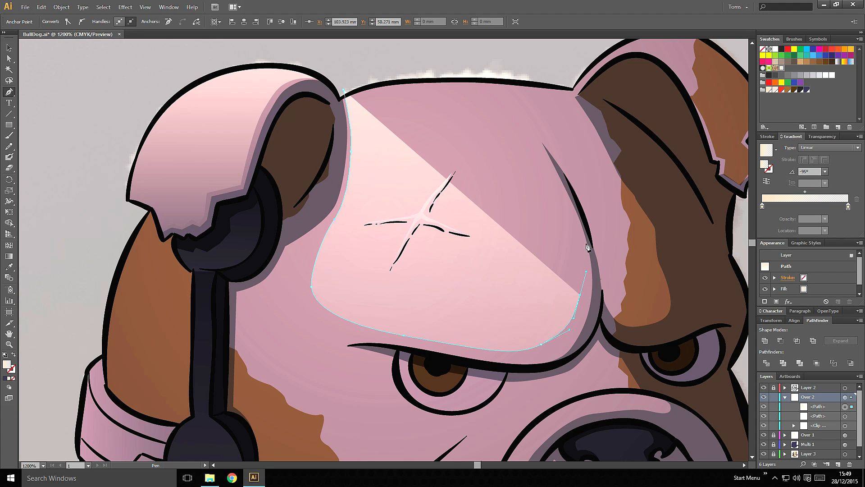
{"action": "left_click_drag", "start_coordinate": [570, 211], "coordinate": [592, 204]}
{"action": "left_click", "coordinate": [521, 121]}
{"action": "left_click_drag", "start_coordinate": [618, 271], "coordinate": [630, 314]}
{"action": "key", "text": "ctrl+z"}
{"action": "left_click_drag", "start_coordinate": [644, 312], "coordinate": [653, 289]}
{"action": "left_click_drag", "start_coordinate": [650, 275], "coordinate": [639, 237]}
{"action": "left_click_drag", "start_coordinate": [631, 222], "coordinate": [626, 212]}
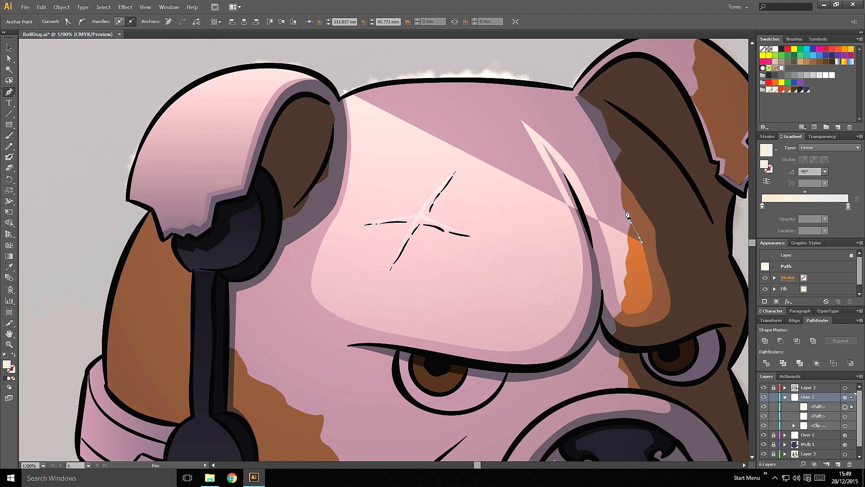
{"action": "left_click_drag", "start_coordinate": [606, 182], "coordinate": [600, 170]}
{"action": "left_click_drag", "start_coordinate": [583, 137], "coordinate": [580, 134]}
{"action": "left_click_drag", "start_coordinate": [569, 104], "coordinate": [519, 71]}
{"action": "left_click_drag", "start_coordinate": [490, 64], "coordinate": [476, 63]}
{"action": "left_click_drag", "start_coordinate": [423, 60], "coordinate": [405, 61]}
{"action": "left_click_drag", "start_coordinate": [364, 66], "coordinate": [363, 66]}
{"action": "left_click", "coordinate": [344, 91]}
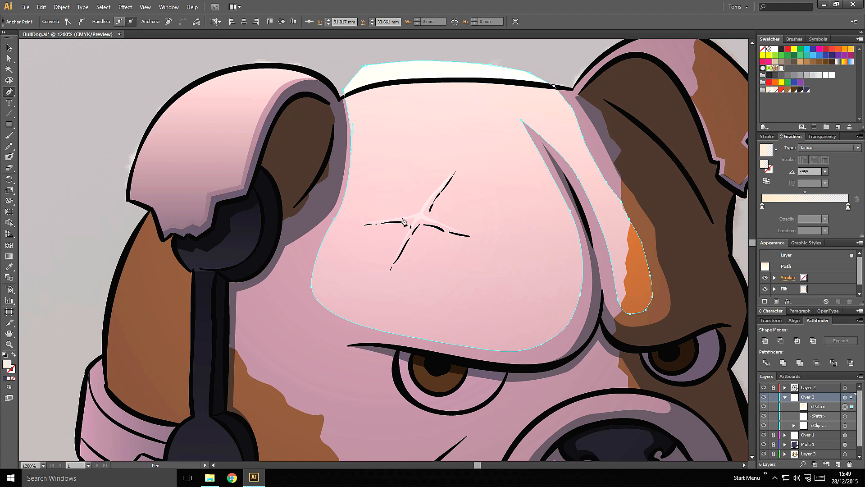
- Trace a closed Pen outline slightly wider than the cross-shaped forehead scar, running around all four of its arms
{"action": "left_click", "coordinate": [356, 225]}
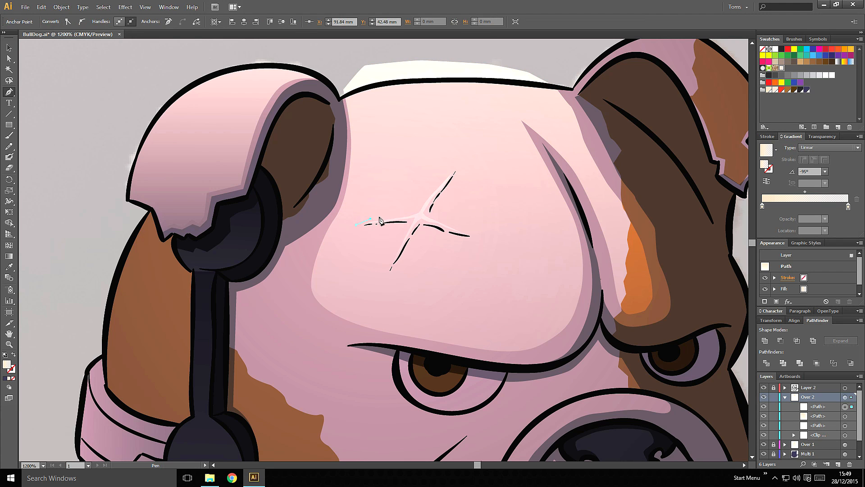
{"action": "left_click_drag", "start_coordinate": [383, 216], "coordinate": [397, 216]}
{"action": "left_click", "coordinate": [416, 208]}
{"action": "left_click", "coordinate": [425, 196]}
{"action": "left_click", "coordinate": [432, 189]}
{"action": "left_click", "coordinate": [440, 181]}
{"action": "left_click", "coordinate": [449, 175]}
{"action": "left_click", "coordinate": [456, 168]}
{"action": "left_click", "coordinate": [461, 165]}
{"action": "left_click", "coordinate": [451, 179]}
{"action": "left_click", "coordinate": [446, 188]}
{"action": "left_click", "coordinate": [440, 197]}
{"action": "left_click", "coordinate": [436, 205]}
{"action": "left_click", "coordinate": [434, 210]}
{"action": "left_click", "coordinate": [431, 213]}
{"action": "left_click", "coordinate": [450, 223]}
{"action": "left_click", "coordinate": [456, 226]}
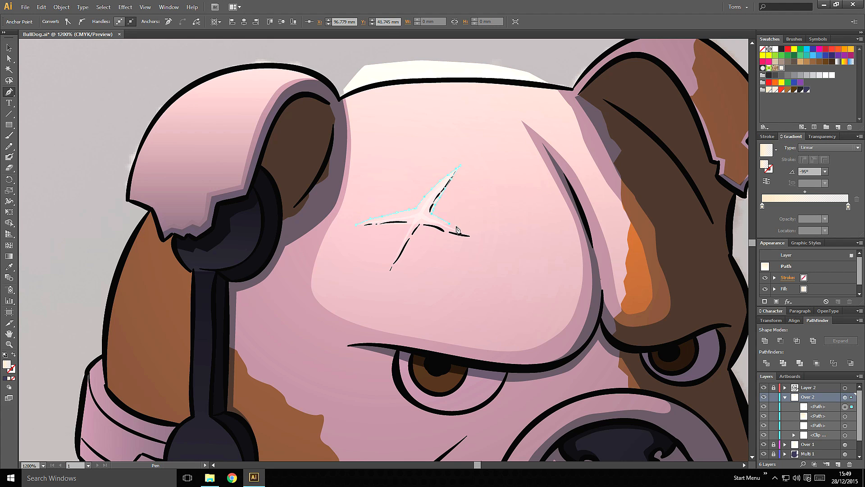
{"action": "left_click", "coordinate": [462, 230]}
{"action": "left_click", "coordinate": [473, 235]}
{"action": "left_click", "coordinate": [454, 235]}
{"action": "left_click", "coordinate": [439, 232]}
{"action": "left_click", "coordinate": [425, 229]}
{"action": "left_click", "coordinate": [414, 239]}
{"action": "left_click", "coordinate": [404, 255]}
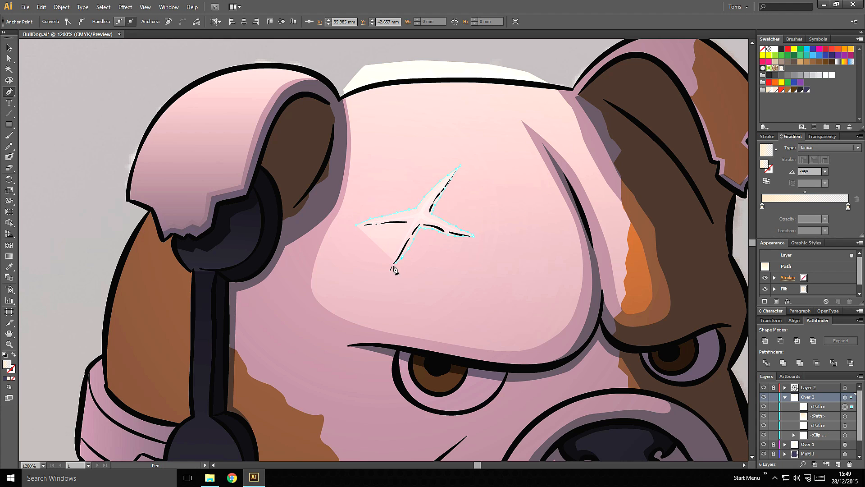
{"action": "left_click", "coordinate": [396, 265]}
{"action": "left_click", "coordinate": [388, 272]}
{"action": "left_click", "coordinate": [393, 258]}
{"action": "left_click", "coordinate": [399, 245]}
{"action": "left_click", "coordinate": [405, 239]}
{"action": "left_click", "coordinate": [408, 232]}
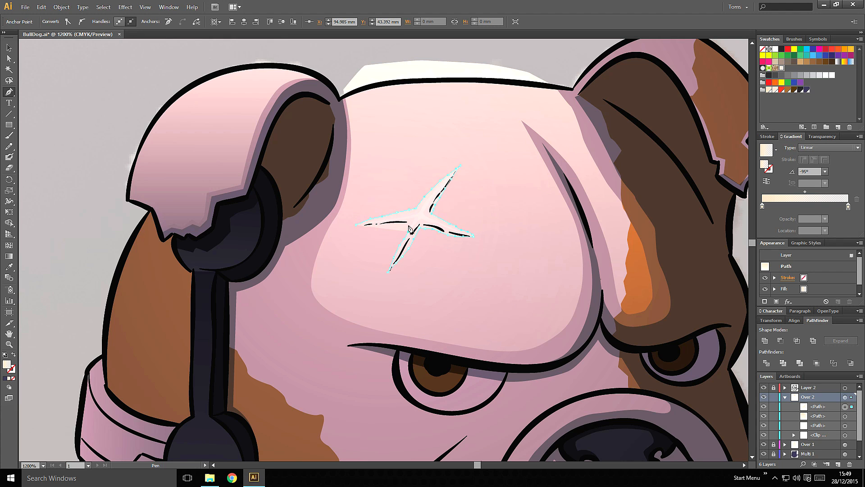
{"action": "left_click", "coordinate": [410, 224]}
{"action": "left_click", "coordinate": [357, 224]}
- Subtract the scar-shaped outline from the forehead highlight with Minus Front and deselect the result
{"action": "key", "text": "v"}
{"action": "left_click", "coordinate": [453, 291], "text": "shift"}
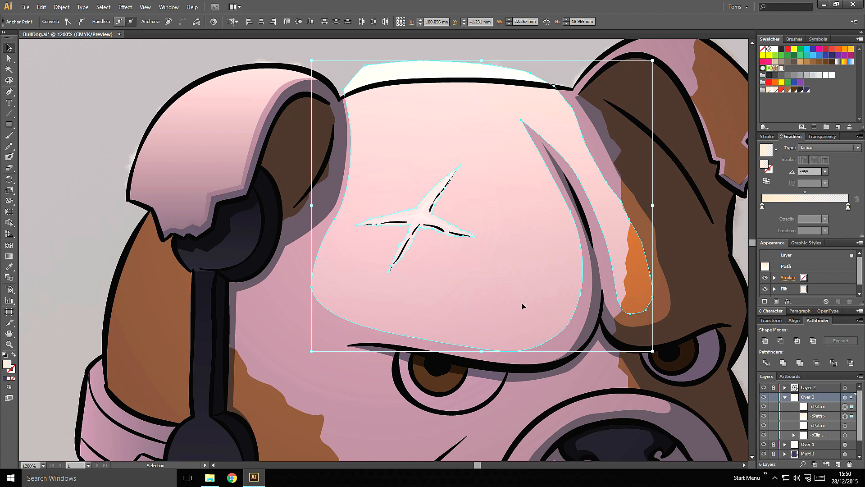
{"action": "left_click", "coordinate": [782, 341]}
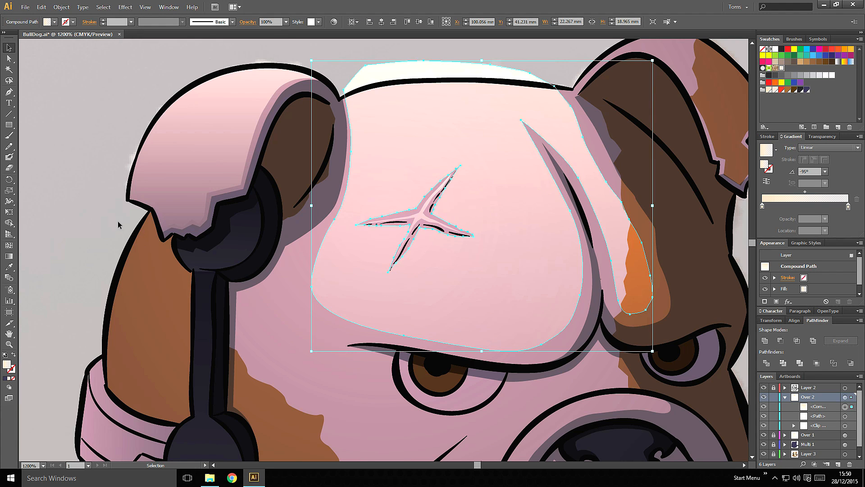
{"action": "left_click", "coordinate": [128, 198]}
- Run the forehead highlight's linear gradient from the top of the head down toward the brow at -63.4°, and deselect it
{"action": "left_click_drag", "start_coordinate": [477, 188], "coordinate": [455, 191]}
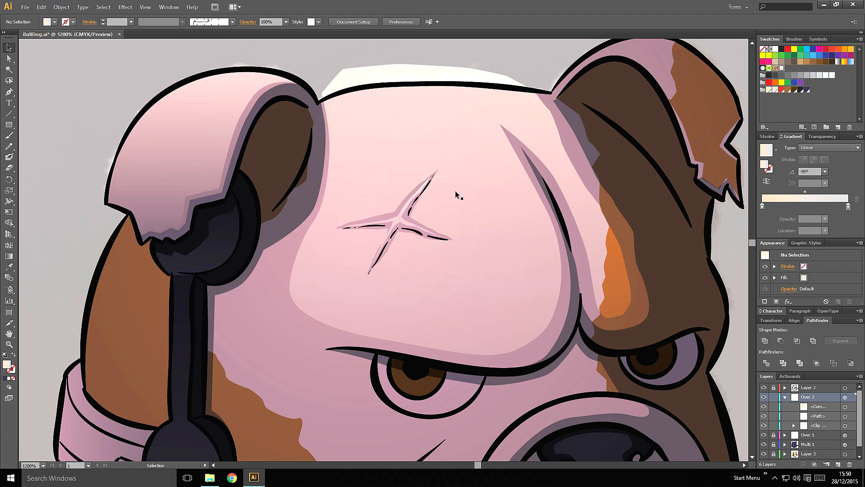
{"action": "key", "text": "ctrl+minus"}
{"action": "key", "text": "ctrl+minus"}
{"action": "key", "text": "ctrl+minus"}
{"action": "key", "text": "ctrl+minus"}
{"action": "key", "text": "ctrl+plus"}
{"action": "key", "text": "ctrl+plus"}
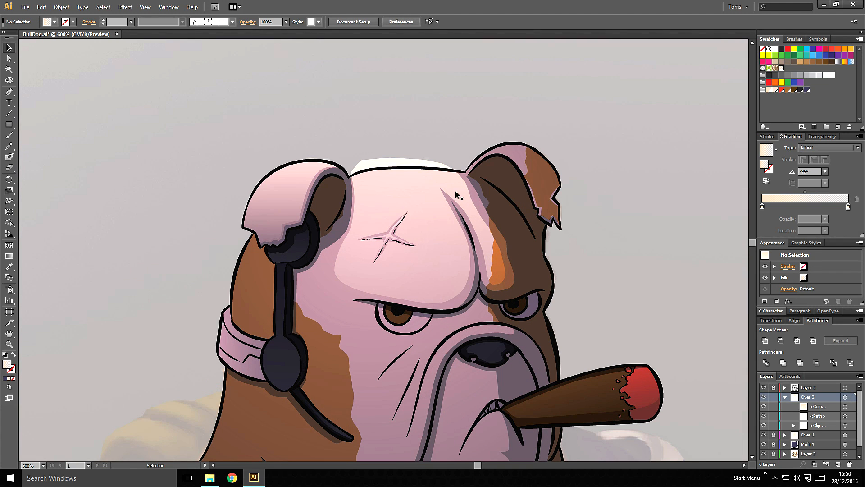
{"action": "left_click", "coordinate": [455, 190]}
{"action": "key", "text": "g"}
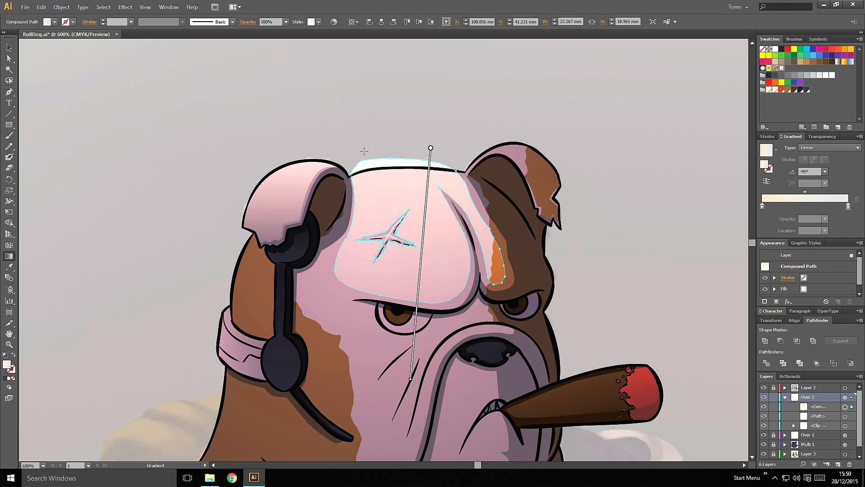
{"action": "mouse_move", "coordinate": [374, 134]}
{"action": "left_mouse_down"}
{"action": "mouse_move", "coordinate": [386, 202]}
{"action": "mouse_move", "coordinate": [442, 334]}
{"action": "left_mouse_up"}
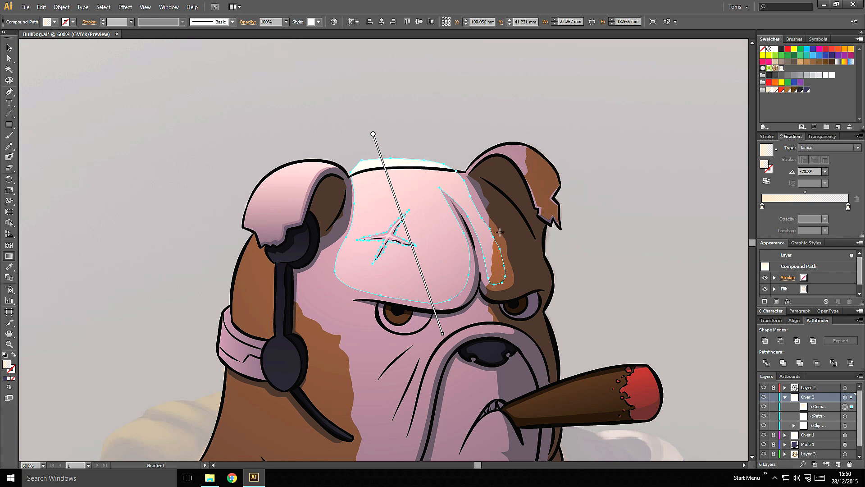
{"action": "mouse_move", "coordinate": [332, 167]}
{"action": "left_mouse_down"}
{"action": "mouse_move", "coordinate": [435, 228]}
{"action": "mouse_move", "coordinate": [494, 311]}
{"action": "left_mouse_up"}
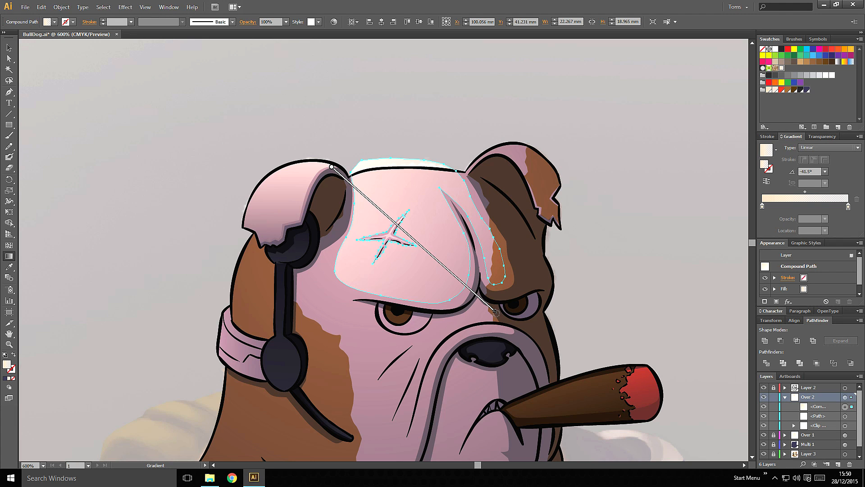
{"action": "left_click_drag", "start_coordinate": [374, 158], "coordinate": [444, 314]}
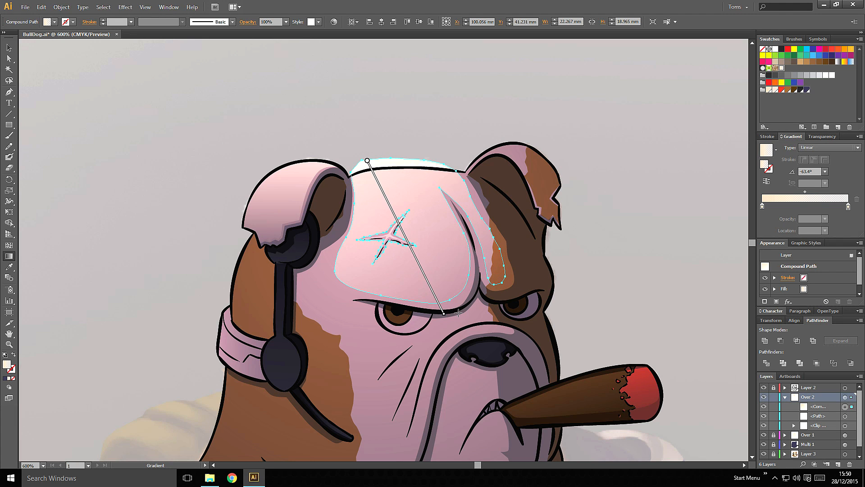
{"action": "key", "text": "v"}
{"action": "left_click", "coordinate": [612, 266]}
- Examine how the forehead highlight reads on the whole head from a distance and close up
{"action": "key", "text": "ctrl+minus"}
{"action": "key", "text": "ctrl+minus"}
{"action": "key", "text": "ctrl+minus"}
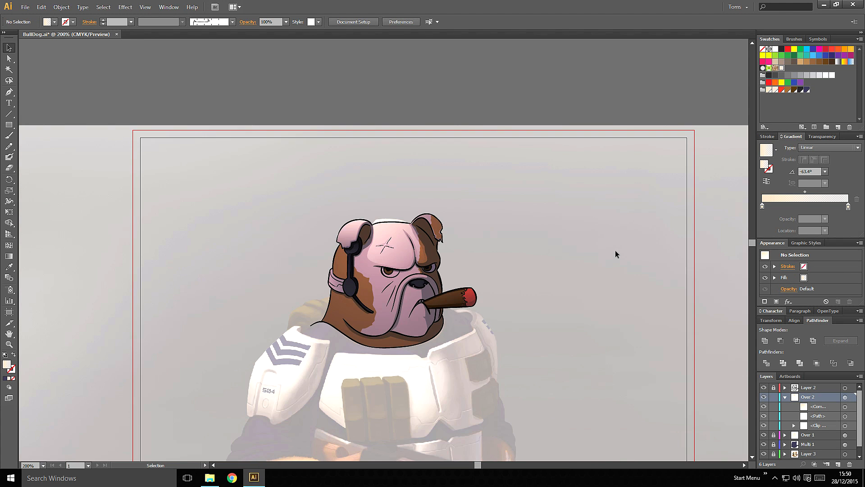
{"action": "key", "text": "ctrl+plus"}
{"action": "key", "text": "ctrl+plus"}
{"action": "key", "text": "ctrl+plus"}
{"action": "key", "text": "space"}
{"action": "left_click_drag", "start_coordinate": [489, 250], "coordinate": [467, 235]}
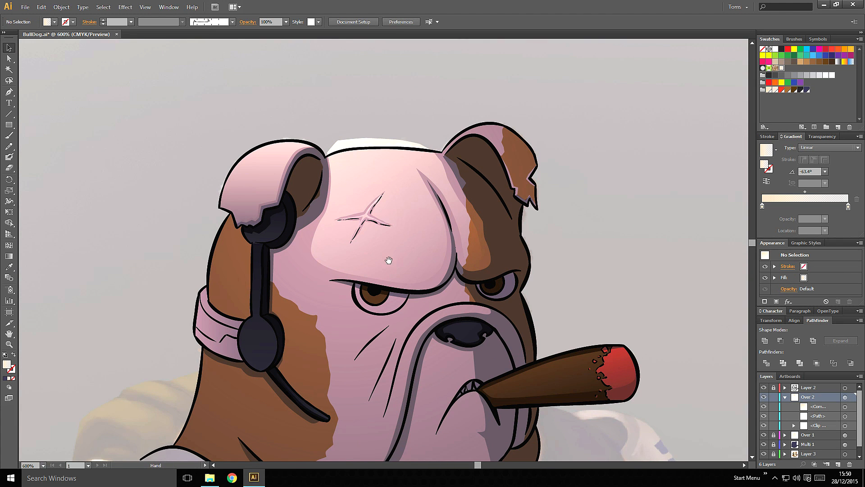
{"action": "left_click_drag", "start_coordinate": [387, 252], "coordinate": [371, 242]}
{"action": "left_click_drag", "start_coordinate": [419, 182], "coordinate": [392, 199]}
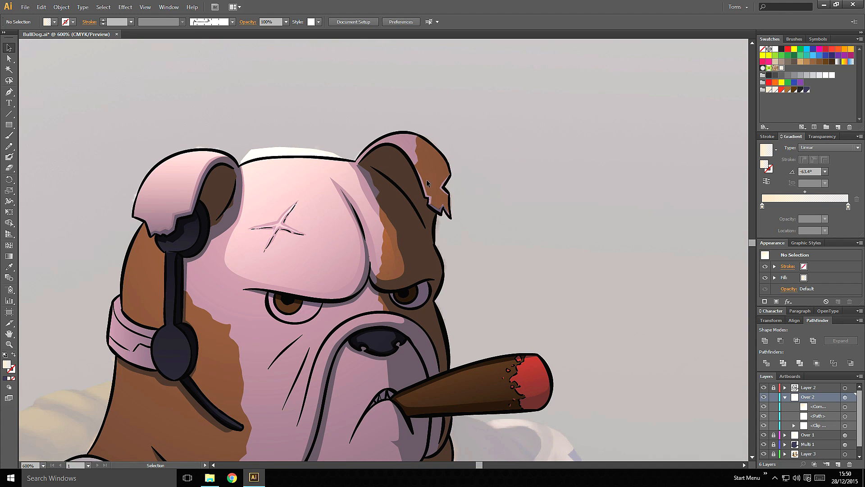
- Draw a closed Pen highlight over the upper flap of the brown-patched ear, extending slightly beyond its outer outline
{"action": "key", "text": "p"}
{"action": "left_click", "coordinate": [356, 162]}
{"action": "left_click_drag", "start_coordinate": [363, 159], "coordinate": [450, 169]}
{"action": "left_click", "coordinate": [424, 174]}
{"action": "left_click_drag", "start_coordinate": [448, 162], "coordinate": [448, 161]}
{"action": "left_click", "coordinate": [434, 141]}
{"action": "left_click", "coordinate": [416, 128]}
{"action": "left_click", "coordinate": [393, 128]}
{"action": "left_click", "coordinate": [376, 132]}
{"action": "left_click", "coordinate": [364, 141]}
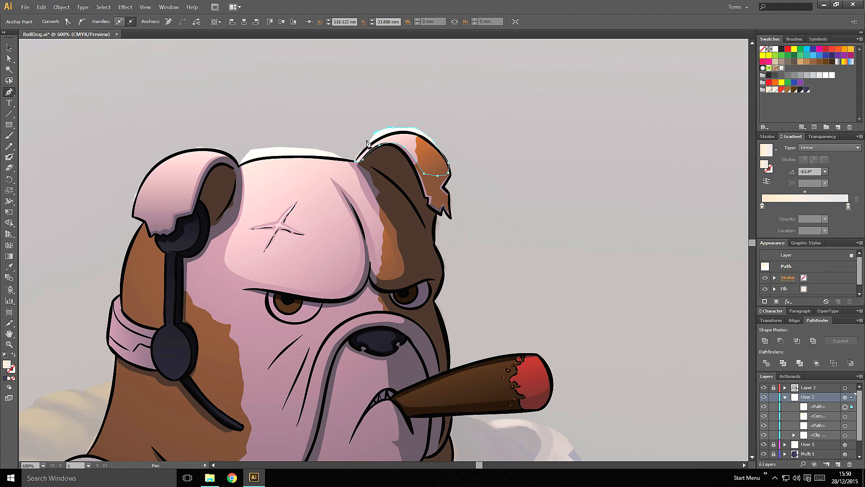
{"action": "left_click", "coordinate": [355, 161]}
- Run the brown-patched ear highlight's linear gradient diagonally downward at -58.2° and deselect the shape
{"action": "key", "text": "g"}
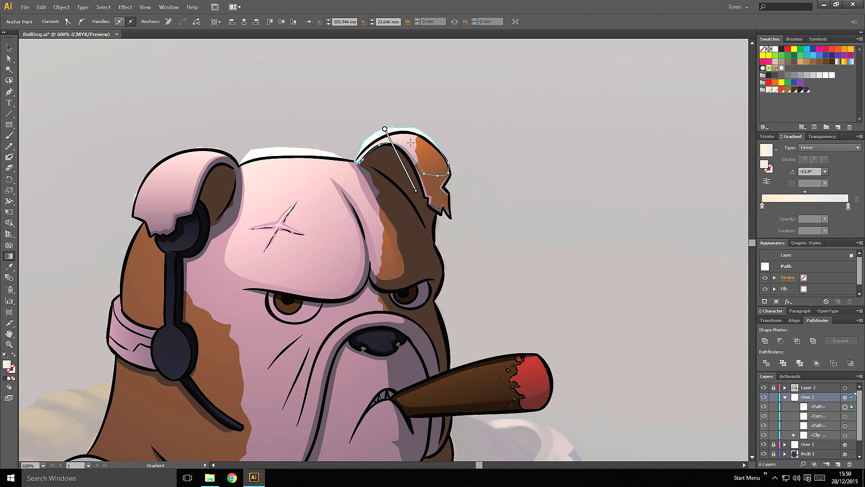
{"action": "mouse_move", "coordinate": [382, 130]}
{"action": "left_mouse_down"}
{"action": "mouse_move", "coordinate": [426, 201]}
{"action": "mouse_move", "coordinate": [414, 182]}
{"action": "left_mouse_up"}
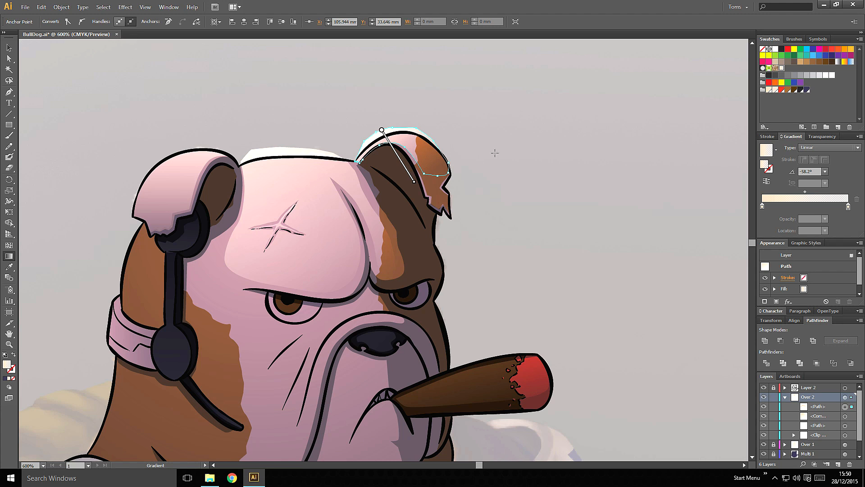
{"action": "key", "text": "v"}
{"action": "left_click", "coordinate": [515, 184]}
- Draw a closed Pen highlight over the lower half of the eye nearest the headset, covering the iris and eye white
{"action": "key", "text": "space"}
{"action": "left_click_drag", "start_coordinate": [498, 197], "coordinate": [533, 187]}
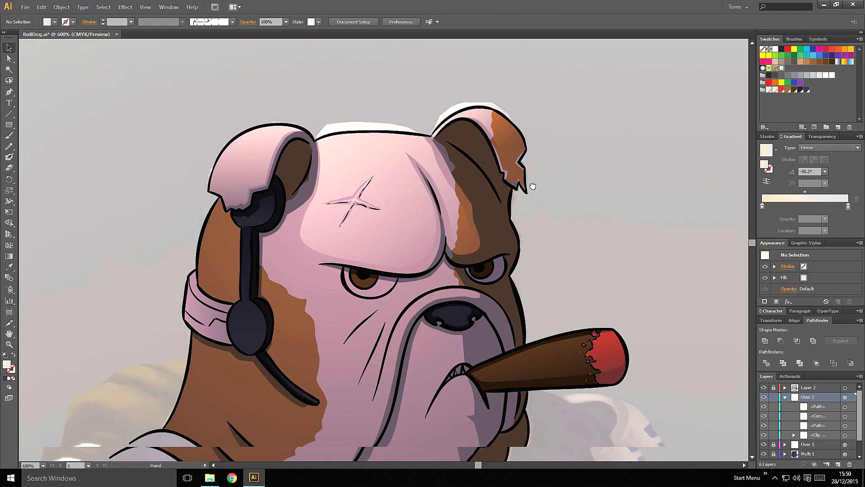
{"action": "left_click_drag", "start_coordinate": [358, 252], "coordinate": [418, 199]}
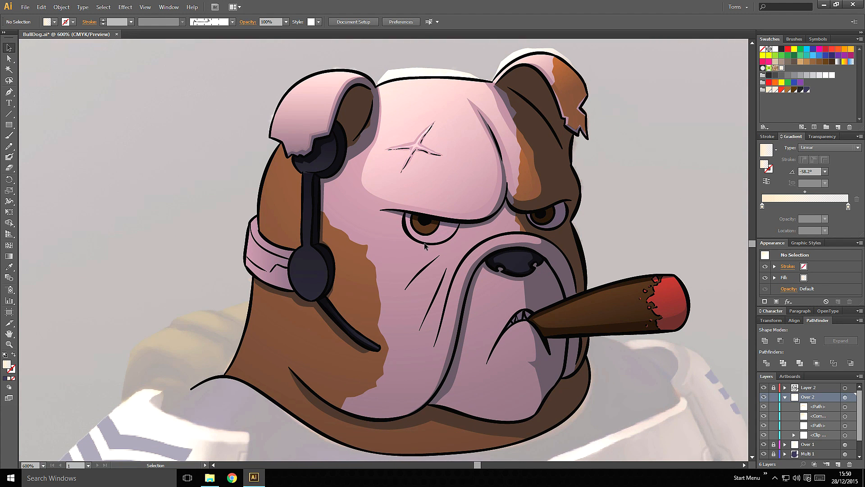
{"action": "key", "text": "p"}
{"action": "left_click", "coordinate": [409, 222]}
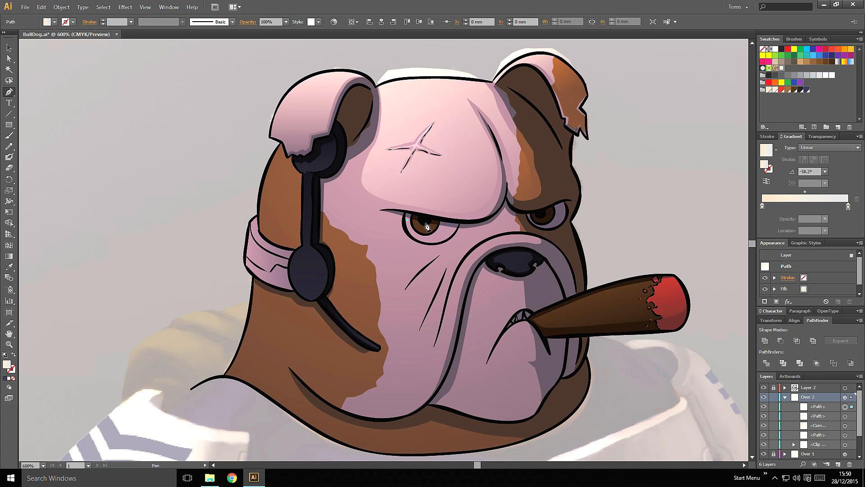
{"action": "mouse_move", "coordinate": [437, 228]}
{"action": "left_mouse_down"}
{"action": "mouse_move", "coordinate": [452, 233]}
{"action": "mouse_move", "coordinate": [426, 240]}
{"action": "left_mouse_up"}
{"action": "left_click", "coordinate": [410, 233]}
{"action": "left_click", "coordinate": [407, 225]}
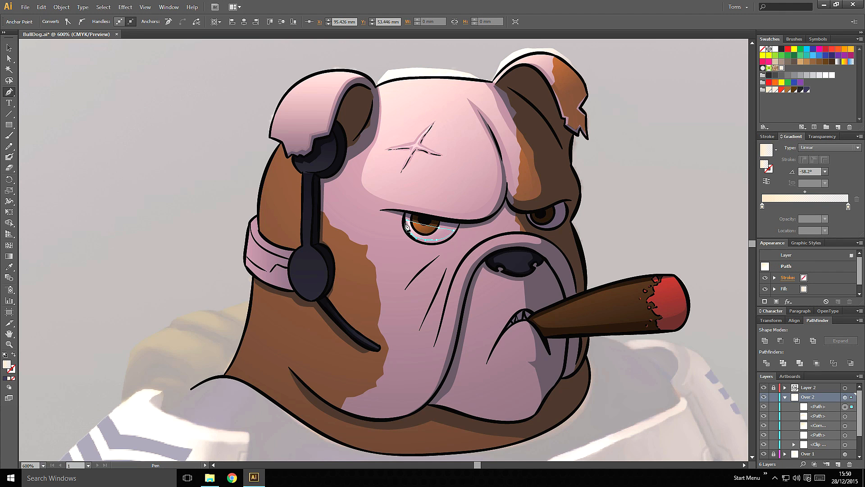
- Run the eye highlight's linear gradient almost straight down at -84.4° and deselect the shape
{"action": "key", "text": "g"}
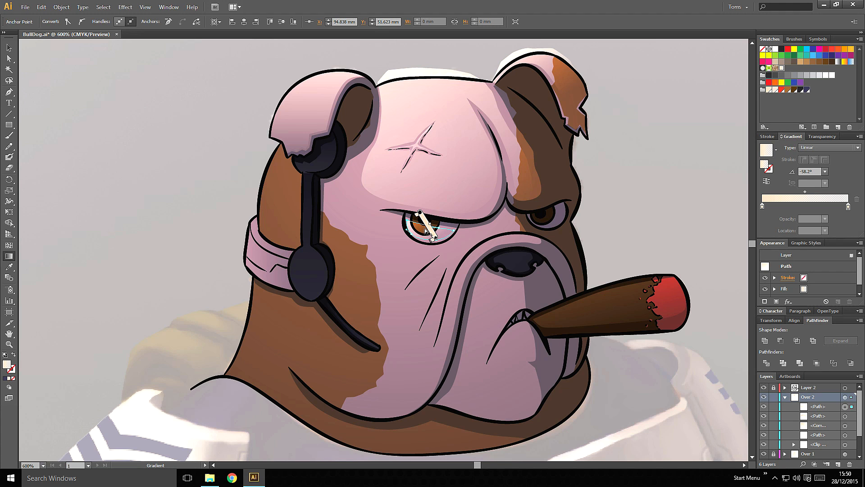
{"action": "left_click", "coordinate": [428, 232]}
{"action": "mouse_move", "coordinate": [428, 232]}
{"action": "left_mouse_down"}
{"action": "mouse_move", "coordinate": [431, 249]}
{"action": "mouse_move", "coordinate": [431, 225]}
{"action": "left_mouse_up"}
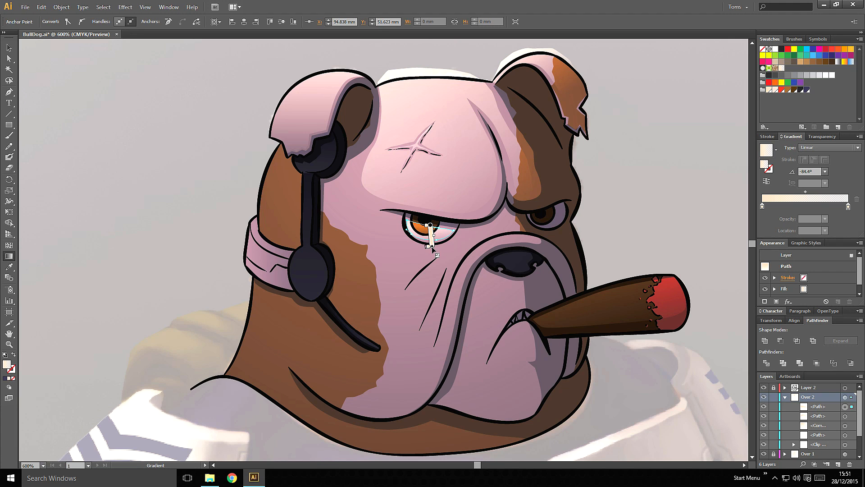
{"action": "key", "text": "v"}
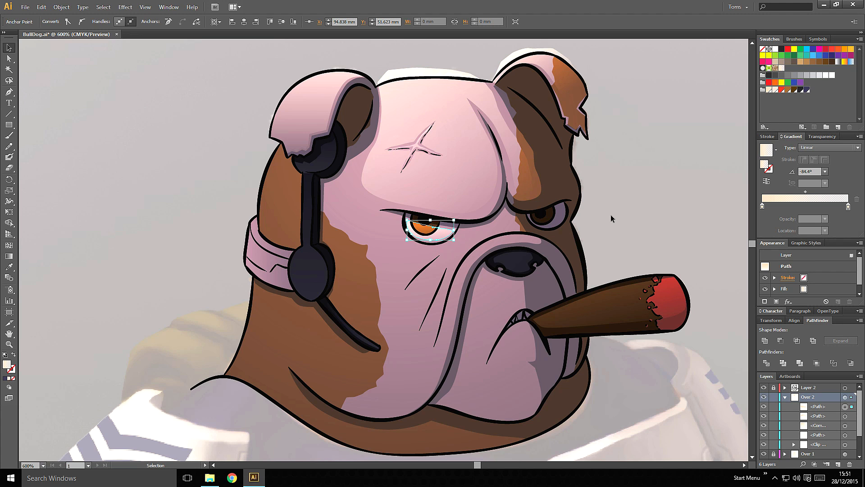
{"action": "left_click", "coordinate": [610, 214]}
- Draw a closed cheek highlight below the brow and eye, reaching the nose bridge, following the muzzle edge and leaving gaps at the wrinkles
{"action": "mouse_move", "coordinate": [554, 221]}
{"action": "left_mouse_down"}
{"action": "mouse_move", "coordinate": [535, 279]}
{"action": "mouse_move", "coordinate": [530, 227]}
{"action": "left_mouse_up"}
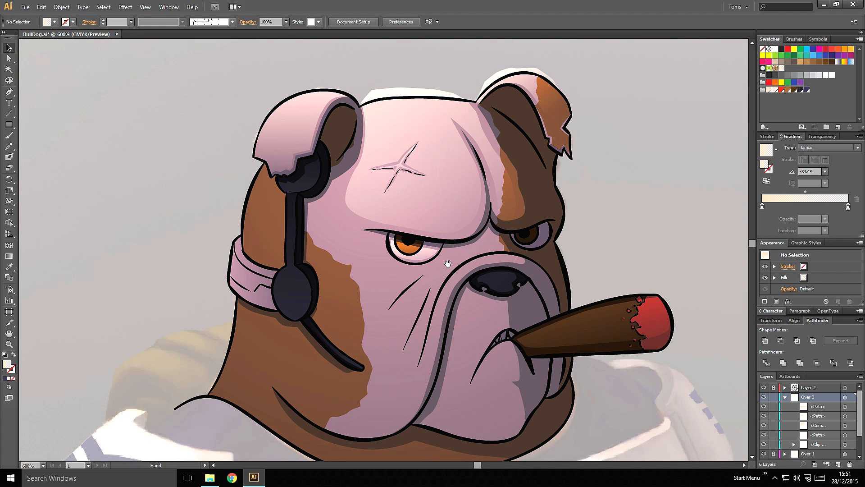
{"action": "left_click_drag", "start_coordinate": [448, 263], "coordinate": [467, 243]}
{"action": "key", "text": "p"}
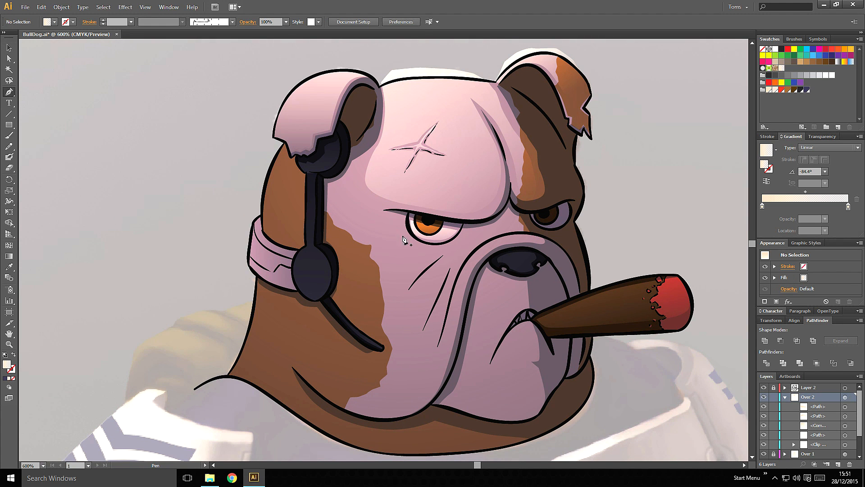
{"action": "left_click", "coordinate": [384, 215]}
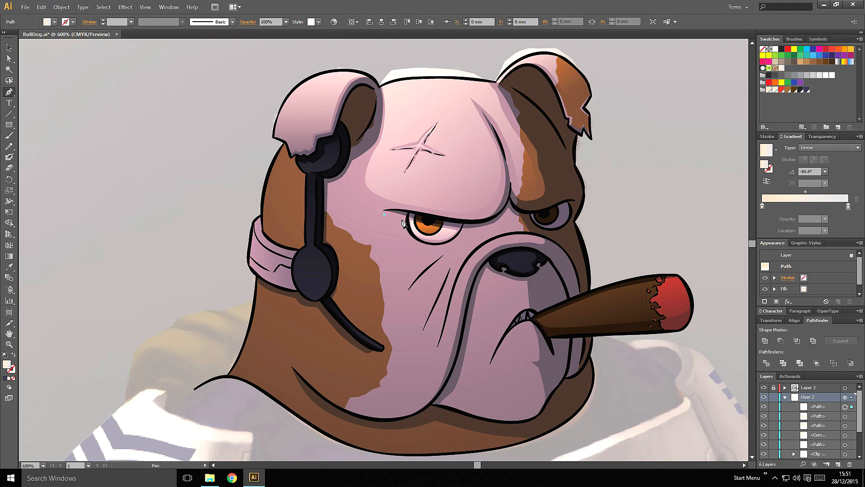
{"action": "left_click", "coordinate": [404, 219]}
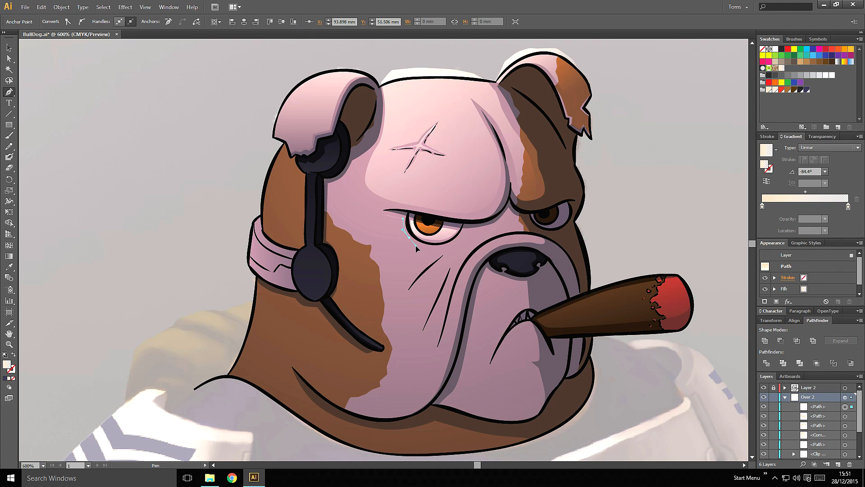
{"action": "left_click", "coordinate": [415, 246]}
{"action": "key", "text": "ctrl+z"}
{"action": "left_click_drag", "start_coordinate": [434, 244], "coordinate": [476, 241]}
{"action": "left_click", "coordinate": [465, 233]}
{"action": "left_click", "coordinate": [515, 226]}
{"action": "left_click", "coordinate": [512, 231]}
{"action": "left_click", "coordinate": [461, 257]}
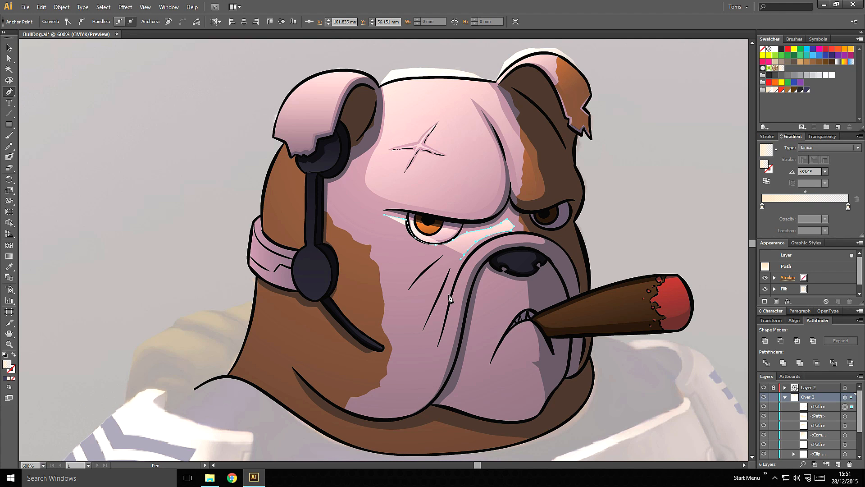
{"action": "left_click_drag", "start_coordinate": [447, 296], "coordinate": [443, 307]}
{"action": "left_click_drag", "start_coordinate": [434, 338], "coordinate": [430, 345]}
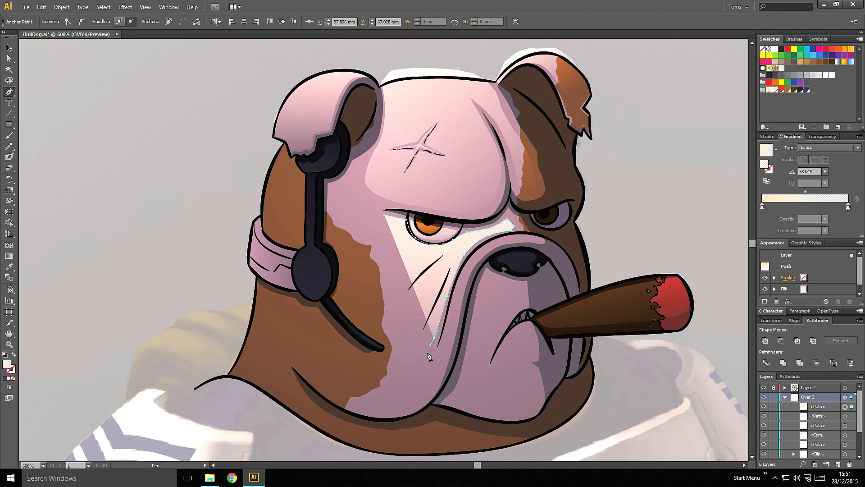
{"action": "left_click", "coordinate": [420, 363]}
{"action": "left_click", "coordinate": [419, 348]}
{"action": "left_click", "coordinate": [430, 324]}
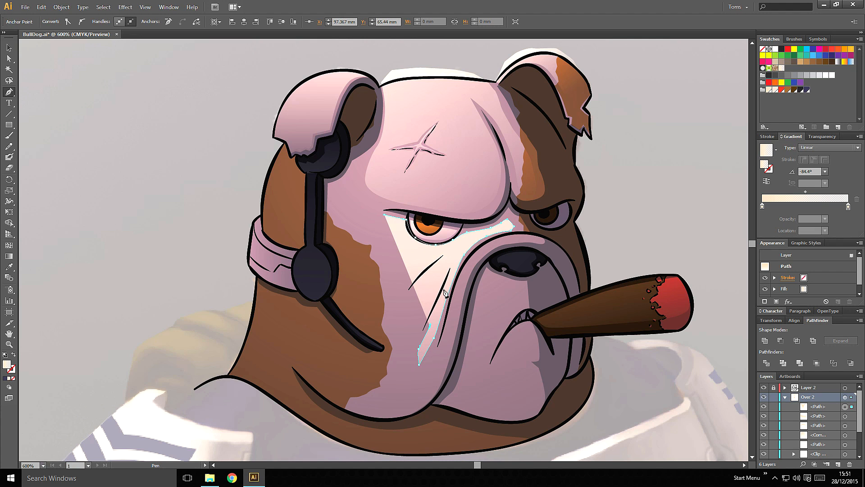
{"action": "left_click_drag", "start_coordinate": [445, 289], "coordinate": [416, 326]}
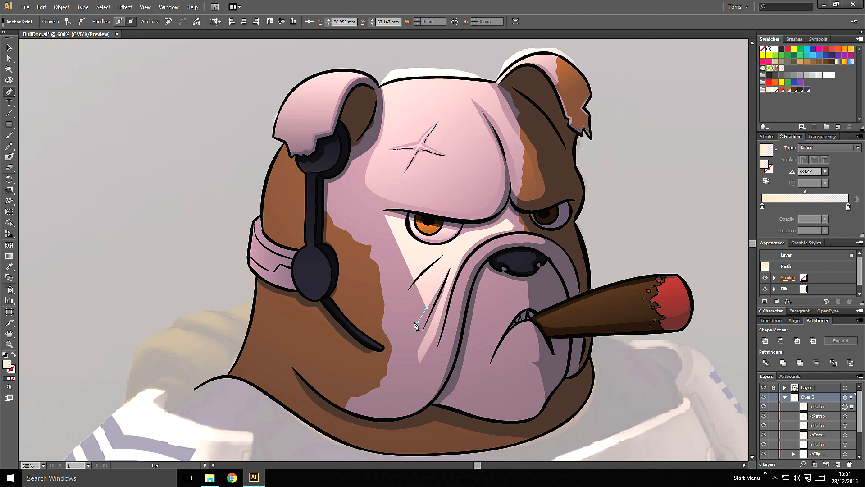
{"action": "left_click", "coordinate": [445, 255]}
{"action": "left_click", "coordinate": [420, 263]}
{"action": "left_click_drag", "start_coordinate": [401, 261], "coordinate": [394, 251]}
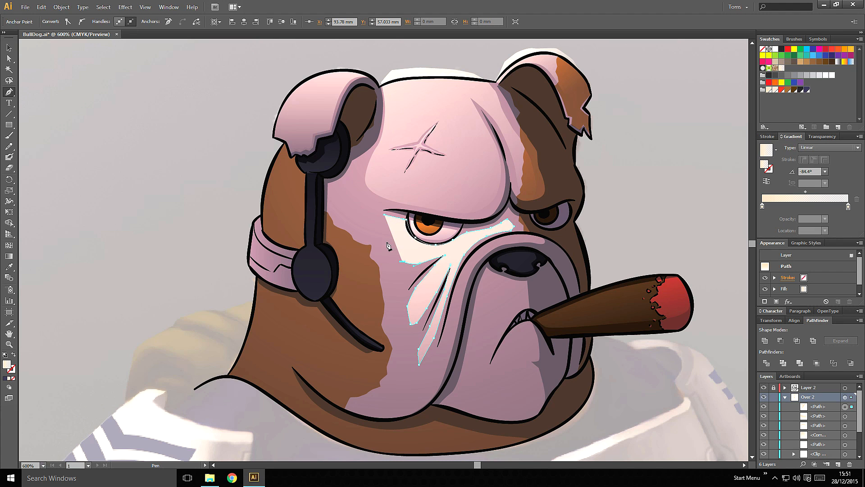
{"action": "left_click", "coordinate": [386, 241]}
{"action": "left_click", "coordinate": [384, 216]}
- Draw a closed Pen highlight along the muzzle fold, from above the nose down the outer muzzle edge to the lower cheek
{"action": "left_click", "coordinate": [532, 236]}
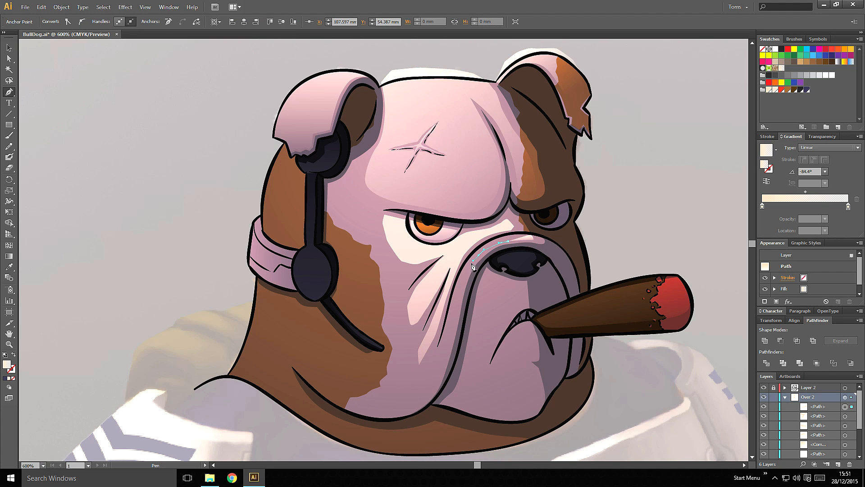
{"action": "left_click_drag", "start_coordinate": [473, 260], "coordinate": [458, 299]}
{"action": "mouse_move", "coordinate": [452, 336]}
{"action": "left_mouse_down"}
{"action": "mouse_move", "coordinate": [439, 379]}
{"action": "mouse_move", "coordinate": [423, 377]}
{"action": "mouse_move", "coordinate": [439, 348]}
{"action": "left_mouse_up"}
{"action": "left_click", "coordinate": [428, 392]}
{"action": "left_click", "coordinate": [418, 394]}
{"action": "left_click_drag", "start_coordinate": [445, 316], "coordinate": [448, 307]}
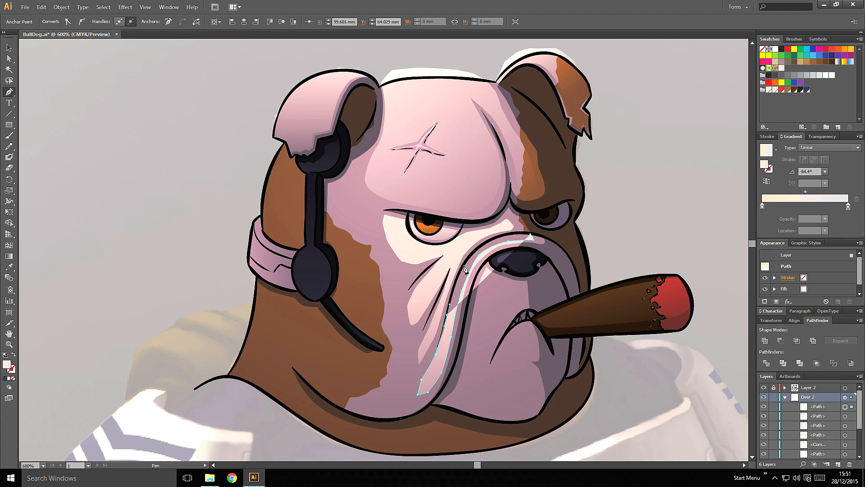
{"action": "left_click_drag", "start_coordinate": [462, 266], "coordinate": [502, 236]}
{"action": "left_click_drag", "start_coordinate": [520, 232], "coordinate": [531, 232]}
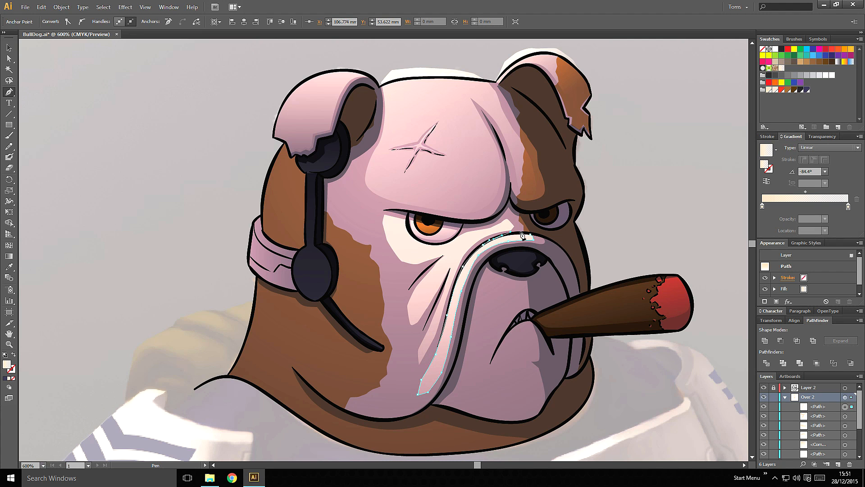
- Select the cheek and muzzle fold highlights together and combine them into one compound path
{"action": "key", "text": "v"}
{"action": "left_click_drag", "start_coordinate": [536, 396], "coordinate": [449, 254]}
{"action": "key", "text": "ctrl+8"}
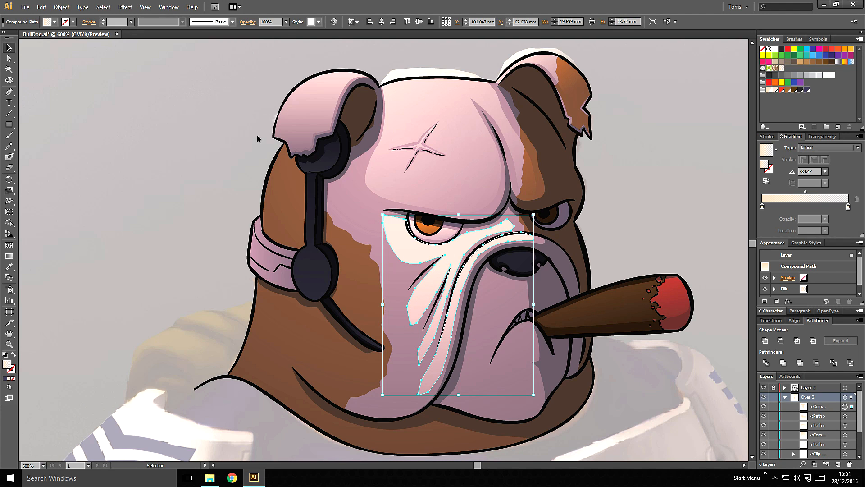
{"action": "left_click", "coordinate": [61, 7]}
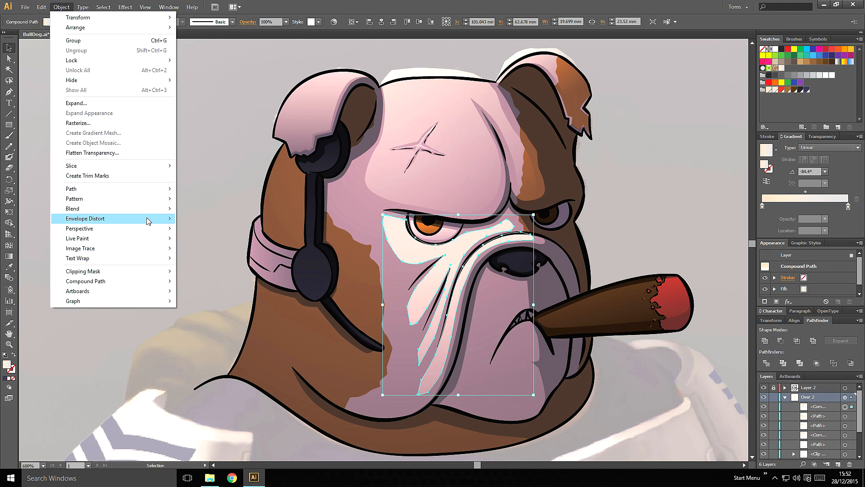
{"action": "mouse_move", "coordinate": [144, 192]}
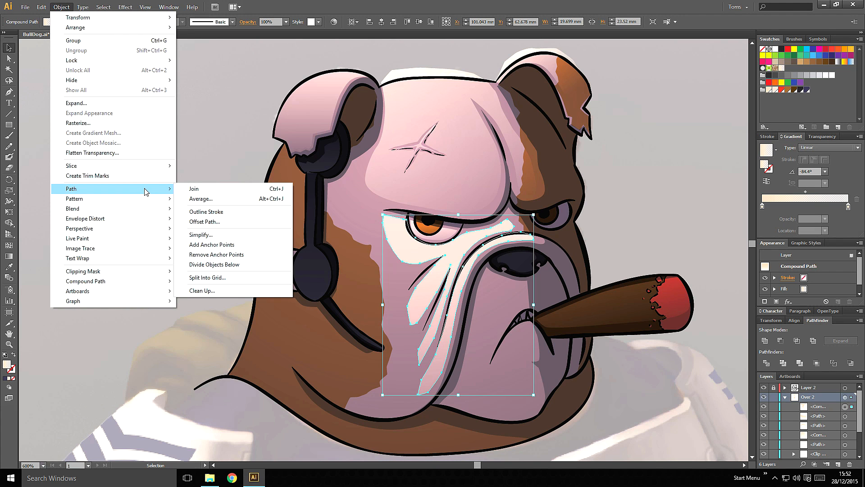
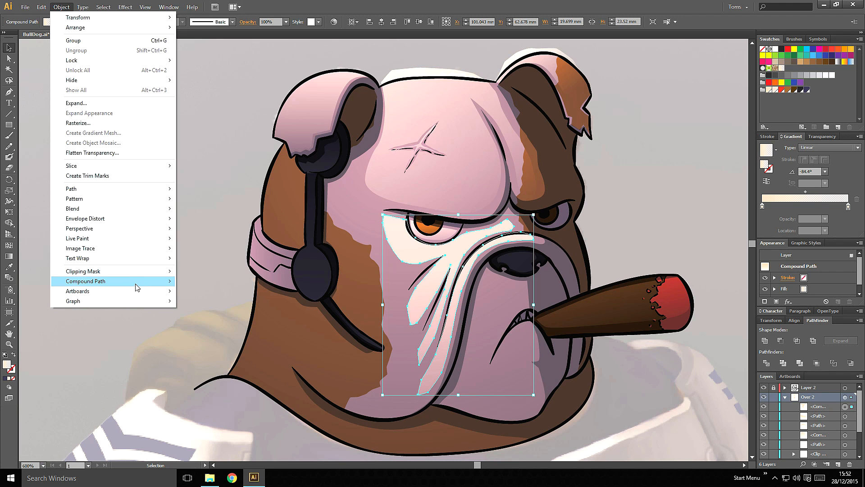
{"action": "mouse_move", "coordinate": [140, 282]}
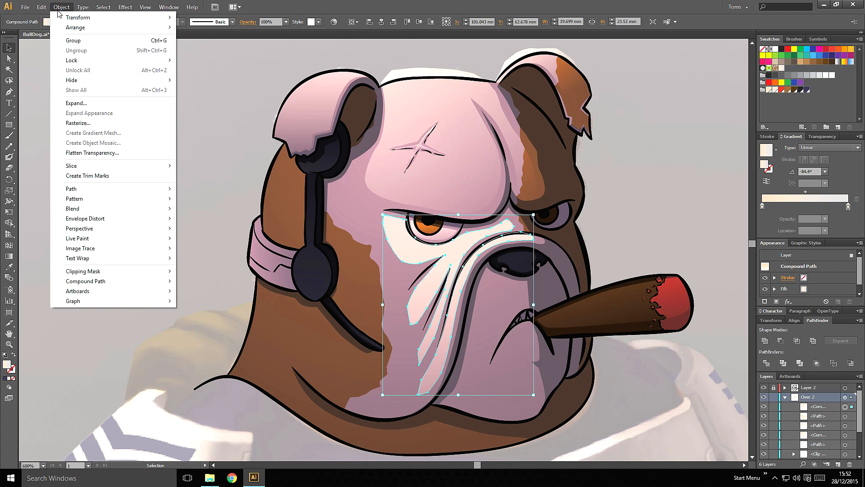
{"action": "left_click", "coordinate": [58, 8]}
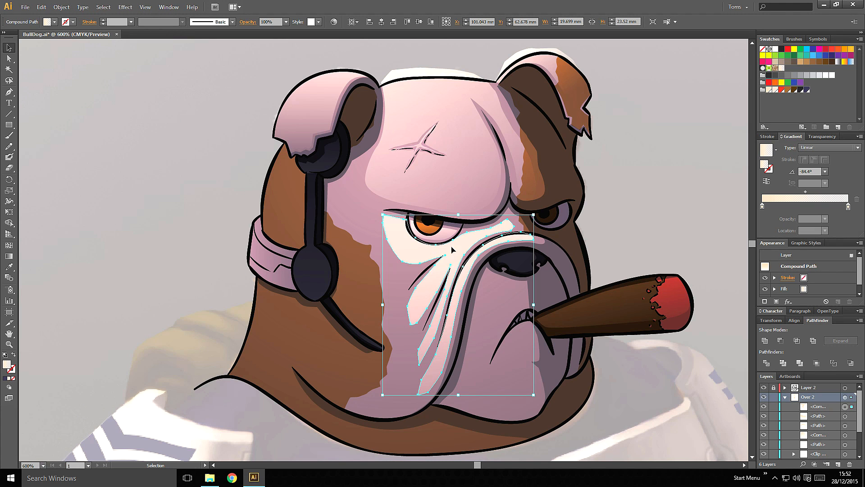
- Try several gradient directions across the combined cheek highlight, ending on a linear run from the nose down to the cheek at -158.9°
{"action": "key", "text": "g"}
{"action": "left_click_drag", "start_coordinate": [512, 208], "coordinate": [386, 322]}
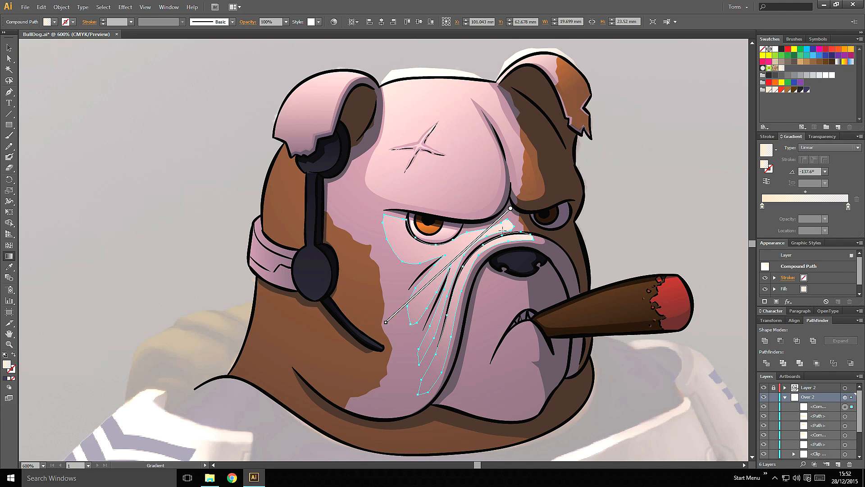
{"action": "left_click_drag", "start_coordinate": [480, 225], "coordinate": [389, 322]}
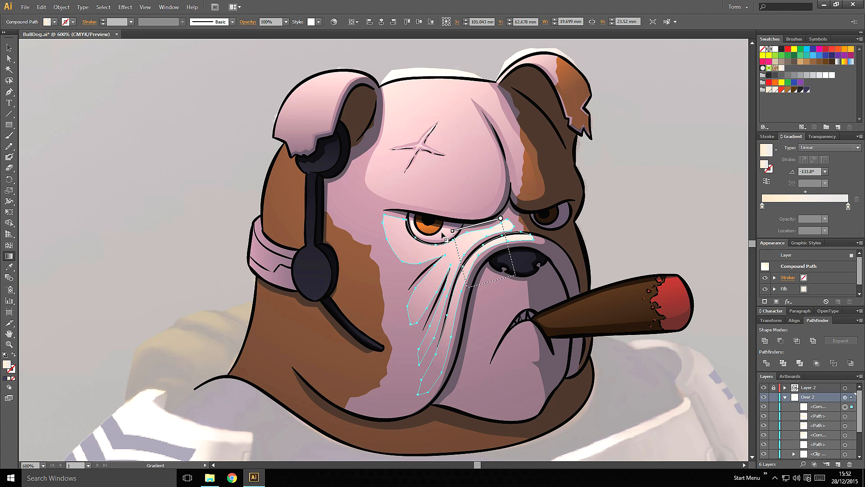
{"action": "left_click_drag", "start_coordinate": [512, 285], "coordinate": [386, 307]}
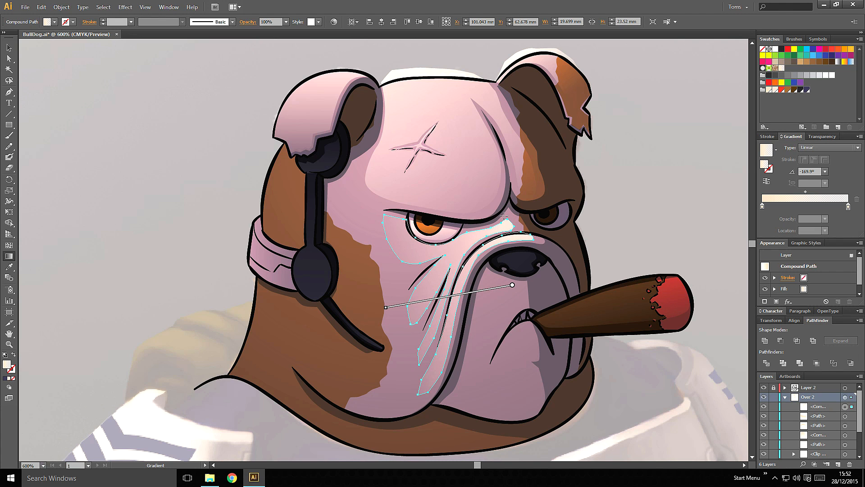
{"action": "mouse_move", "coordinate": [520, 260]}
{"action": "left_mouse_down"}
{"action": "mouse_move", "coordinate": [361, 311]}
{"action": "mouse_move", "coordinate": [356, 322]}
{"action": "mouse_move", "coordinate": [369, 318]}
{"action": "left_mouse_up"}
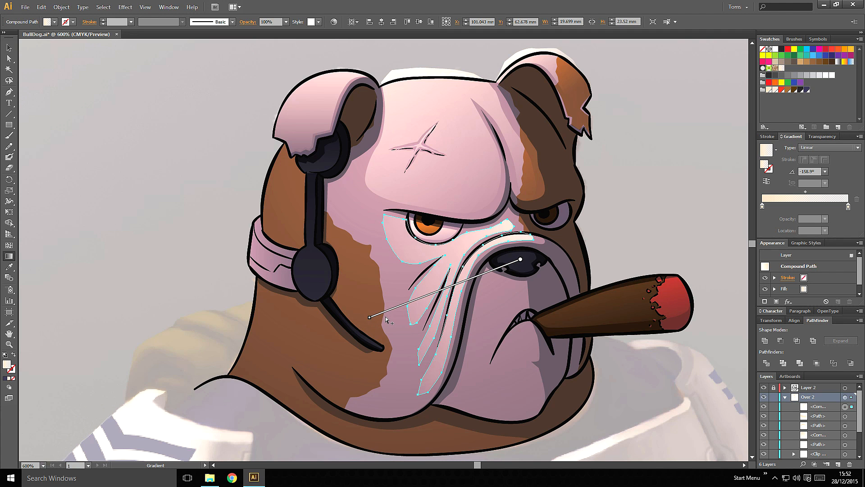
{"action": "key", "text": "v"}
{"action": "left_click", "coordinate": [684, 197]}
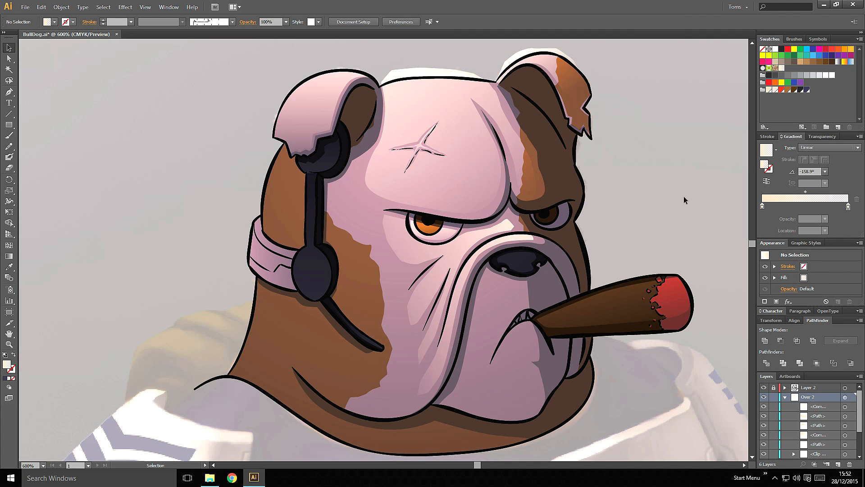
- Give the cheek highlight's gradient a 0% opacity stop at location 0% and move its 100% opacity stop to 52.82%
{"action": "key", "text": "ctrl+minus"}
{"action": "key", "text": "ctrl+minus"}
{"action": "key", "text": "ctrl+minus"}
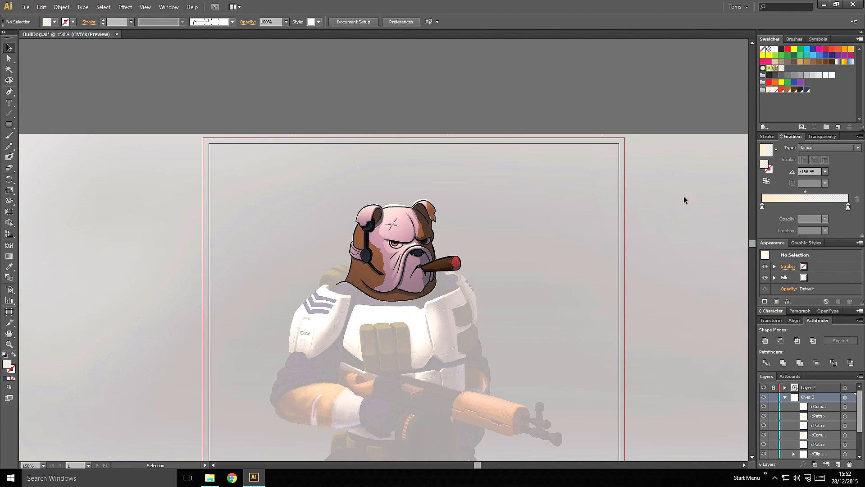
{"action": "key", "text": "ctrl+plus"}
{"action": "key", "text": "ctrl+plus"}
{"action": "key", "text": "ctrl+plus"}
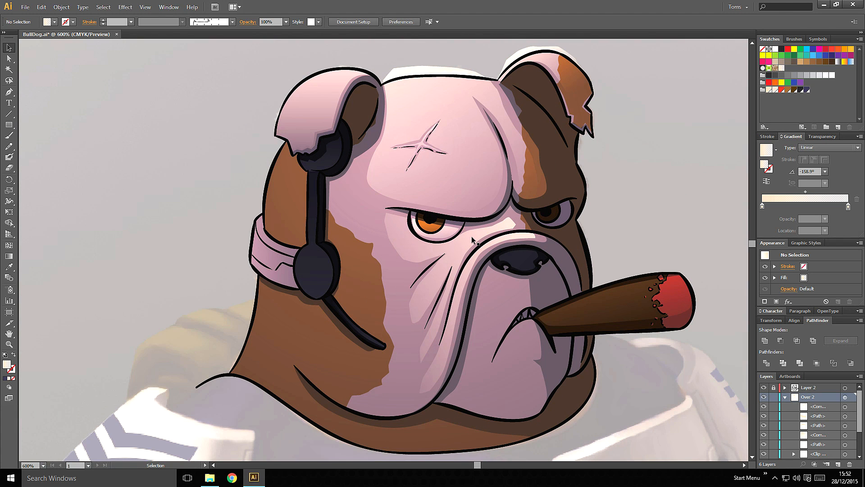
{"action": "left_click", "coordinate": [482, 244]}
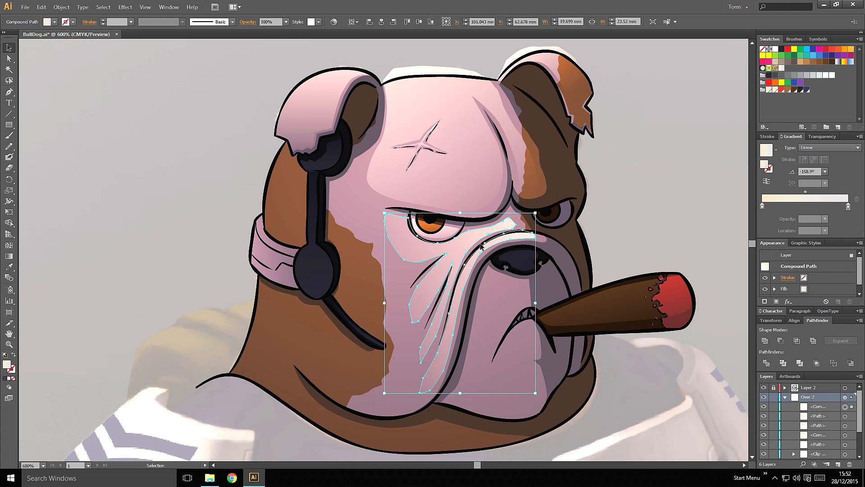
{"action": "left_click_drag", "start_coordinate": [764, 207], "coordinate": [807, 207]}
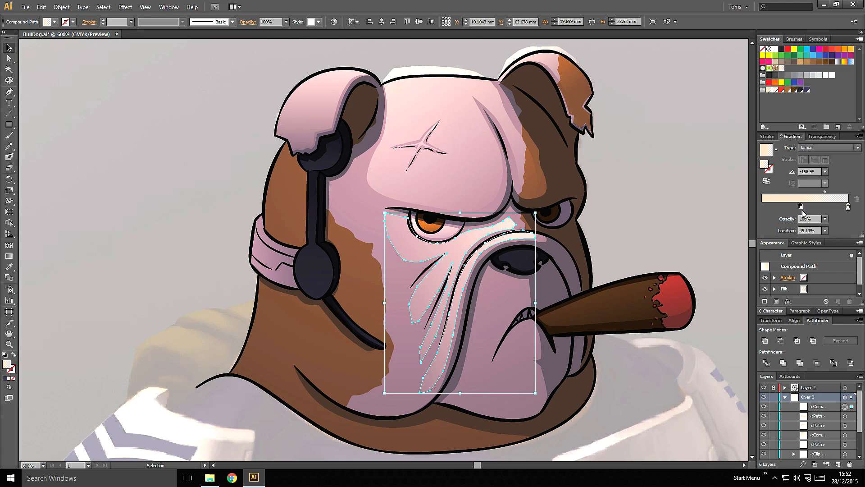
{"action": "left_click", "coordinate": [765, 208]}
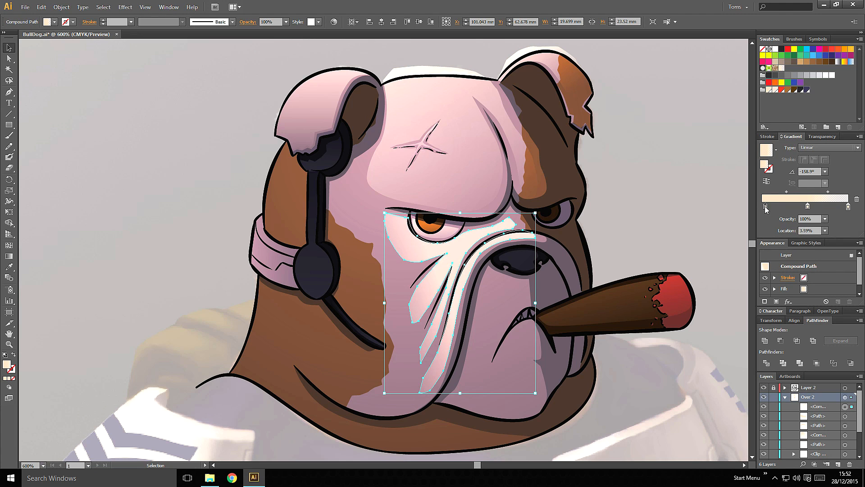
{"action": "left_click", "coordinate": [810, 231]}
{"action": "key", "text": "shift+Tab"}
{"action": "type", "text": "0"}
{"action": "key", "text": "Return"}
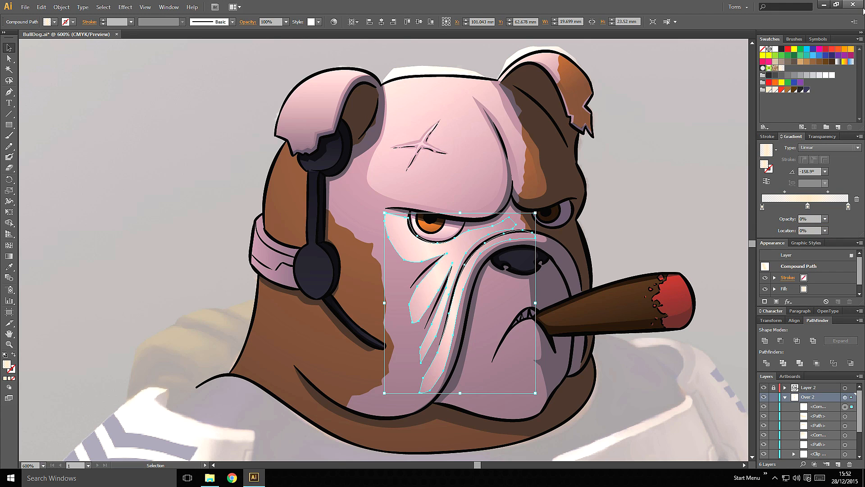
{"action": "left_click", "coordinate": [808, 205]}
- Run the cheek highlight's gradient upward from the cheek to the nose at 28.3°, adjust its middle stop and midpoint, and deselect it
{"action": "key", "text": "g"}
{"action": "left_click_drag", "start_coordinate": [406, 303], "coordinate": [533, 234]}
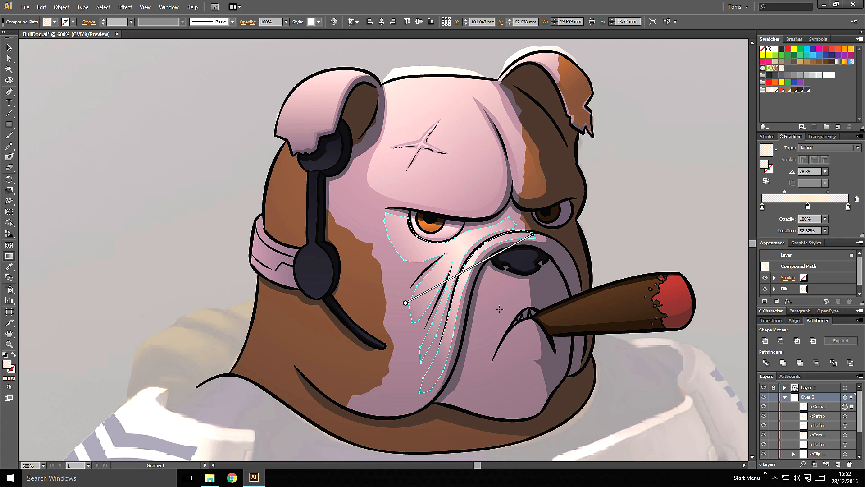
{"action": "mouse_move", "coordinate": [472, 265]}
{"action": "left_click_drag", "start_coordinate": [475, 271], "coordinate": [480, 269]}
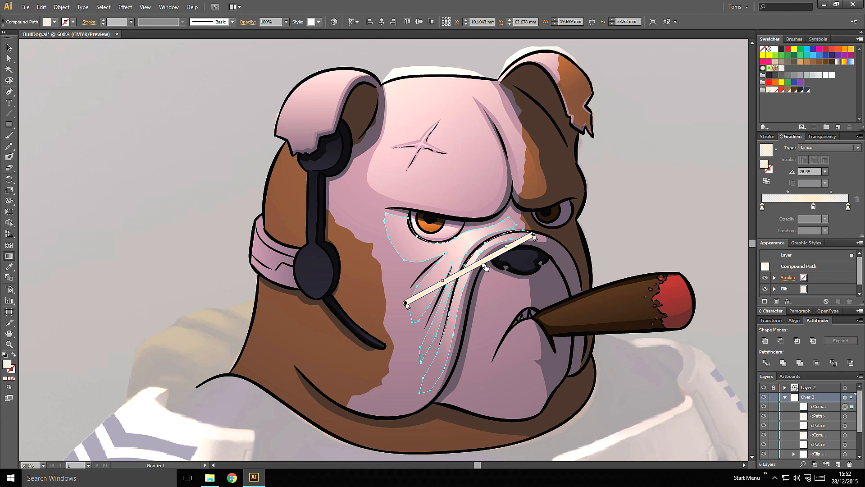
{"action": "left_click_drag", "start_coordinate": [482, 269], "coordinate": [424, 292]}
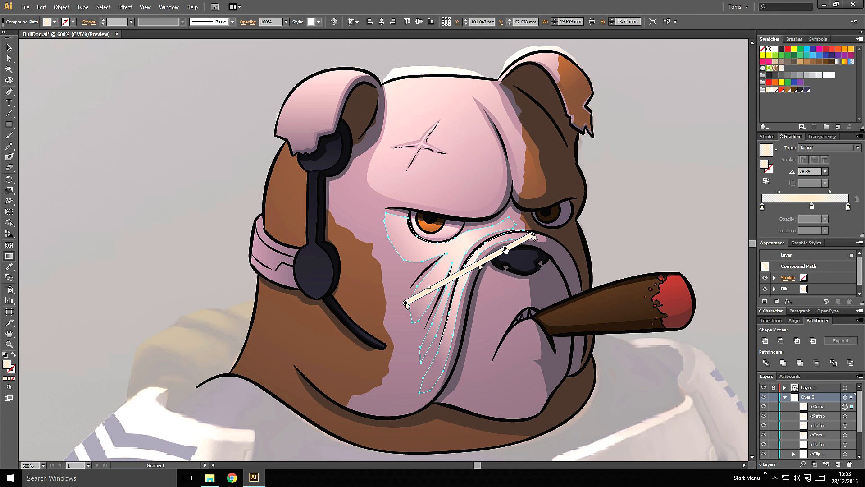
{"action": "key", "text": "v"}
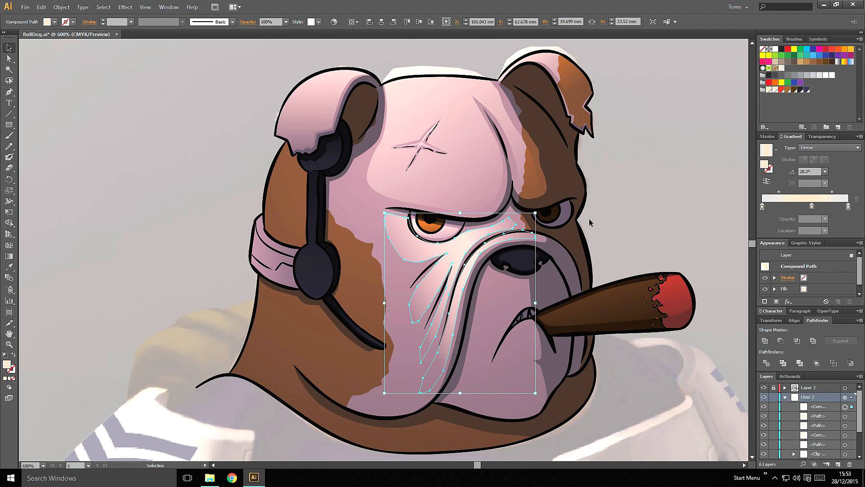
{"action": "left_click", "coordinate": [595, 183]}
- Examine the shading on the whole bulldog head from a distance and up close, including the cheek and muzzle
{"action": "key", "text": "ctrl+minus"}
{"action": "key", "text": "ctrl+minus"}
{"action": "key", "text": "ctrl+minus"}
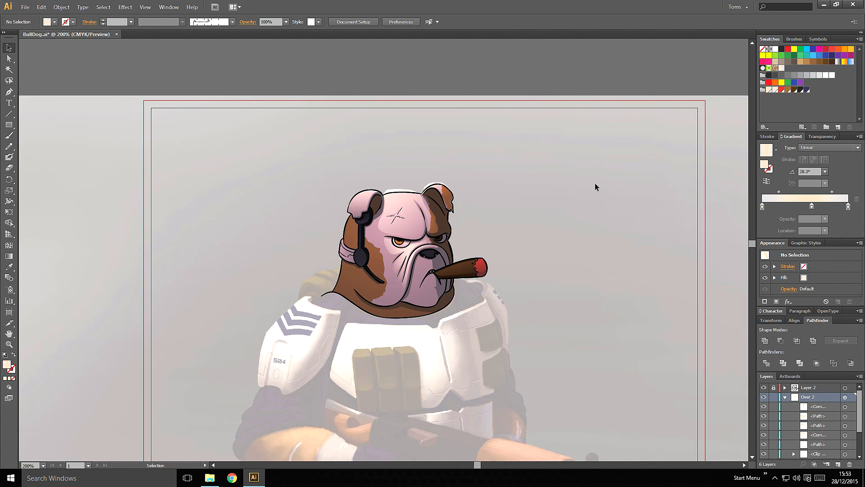
{"action": "key", "text": "ctrl+plus"}
{"action": "key", "text": "ctrl+plus"}
{"action": "left_click_drag", "start_coordinate": [487, 230], "coordinate": [504, 244]}
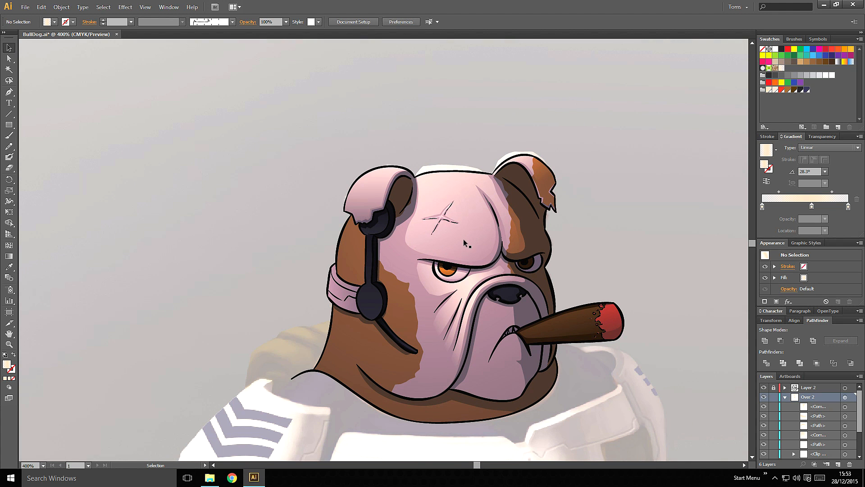
{"action": "scroll", "coordinate": [464, 242], "scroll_direction": "down", "scroll_amount": 4}
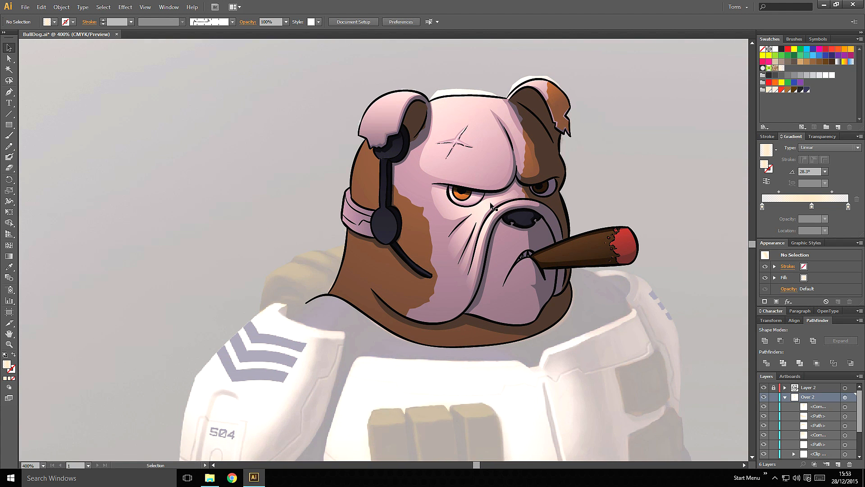
{"action": "key", "text": "ctrl+plus"}
{"action": "left_click_drag", "start_coordinate": [559, 210], "coordinate": [508, 286]}
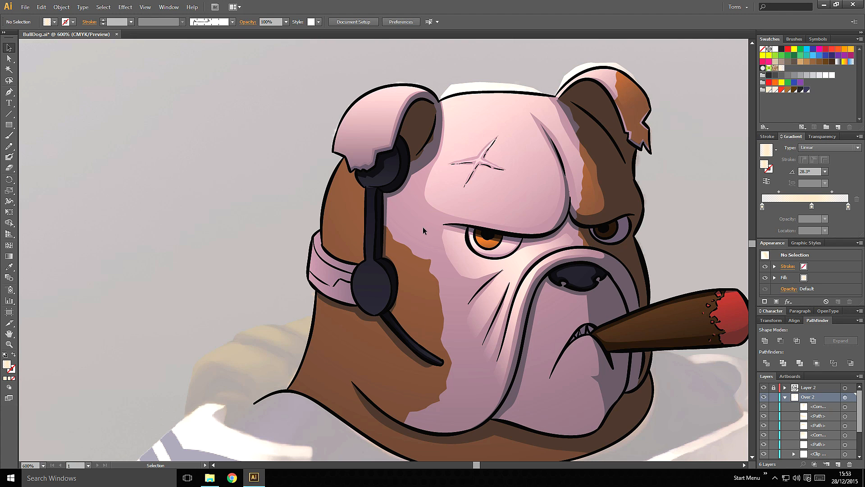
{"action": "mouse_move", "coordinate": [429, 260]}
{"action": "left_mouse_down"}
{"action": "mouse_move", "coordinate": [431, 293]}
{"action": "mouse_move", "coordinate": [418, 273]}
{"action": "left_mouse_up"}
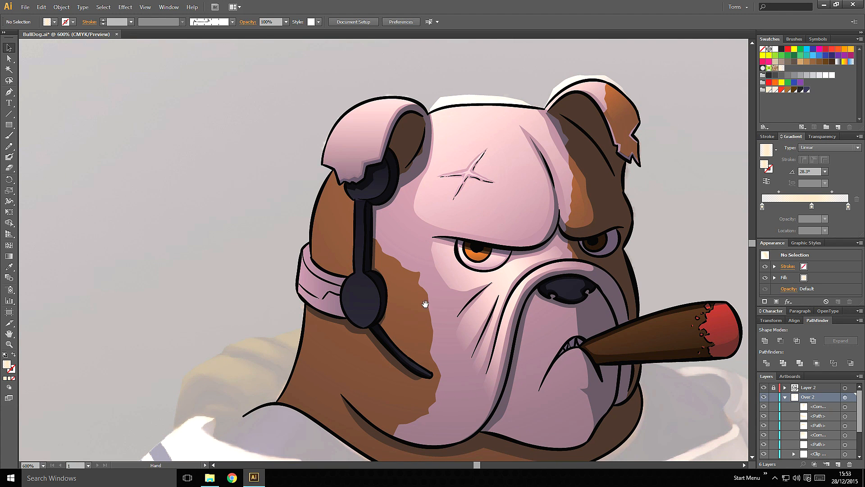
{"action": "left_click_drag", "start_coordinate": [486, 280], "coordinate": [420, 239]}
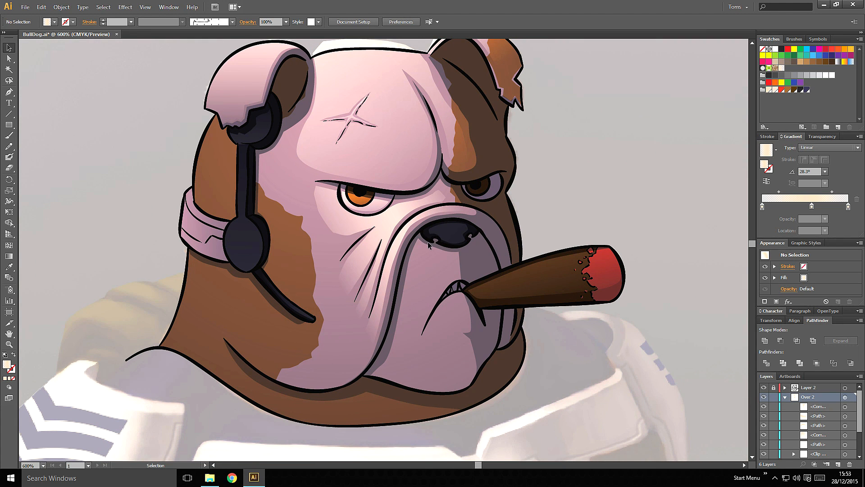
- Draw a small closed Pen highlight on the upper middle of the nose, between the nostrils
{"action": "key", "text": "p"}
{"action": "left_click", "coordinate": [447, 224]}
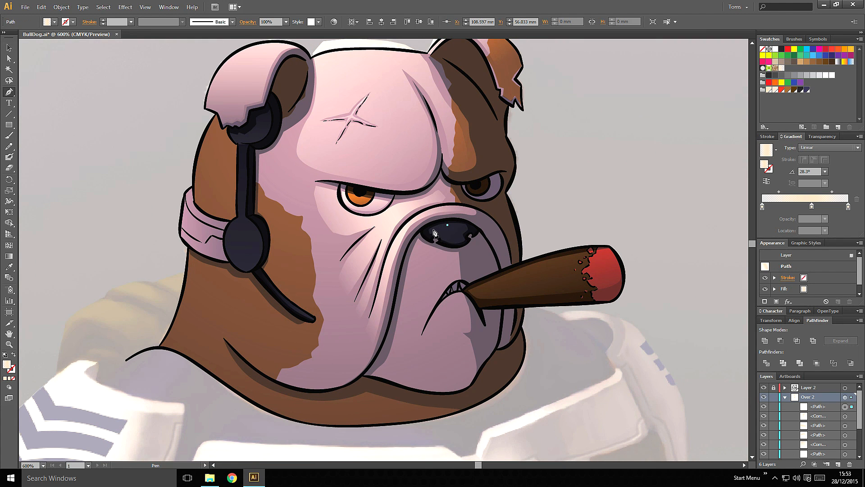
{"action": "left_click", "coordinate": [434, 228]}
{"action": "left_click", "coordinate": [433, 233]}
{"action": "left_click_drag", "start_coordinate": [441, 233], "coordinate": [452, 240]}
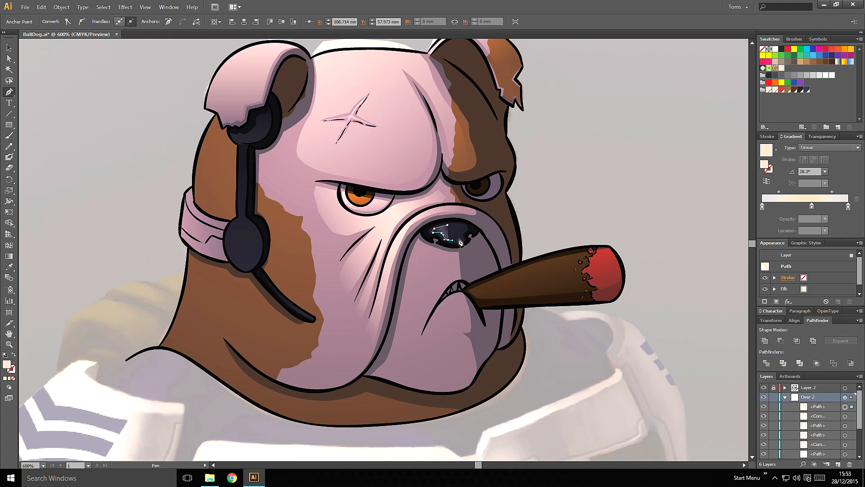
{"action": "left_click", "coordinate": [459, 239]}
{"action": "left_click", "coordinate": [461, 232]}
{"action": "left_click", "coordinate": [462, 226]}
{"action": "left_click", "coordinate": [448, 224]}
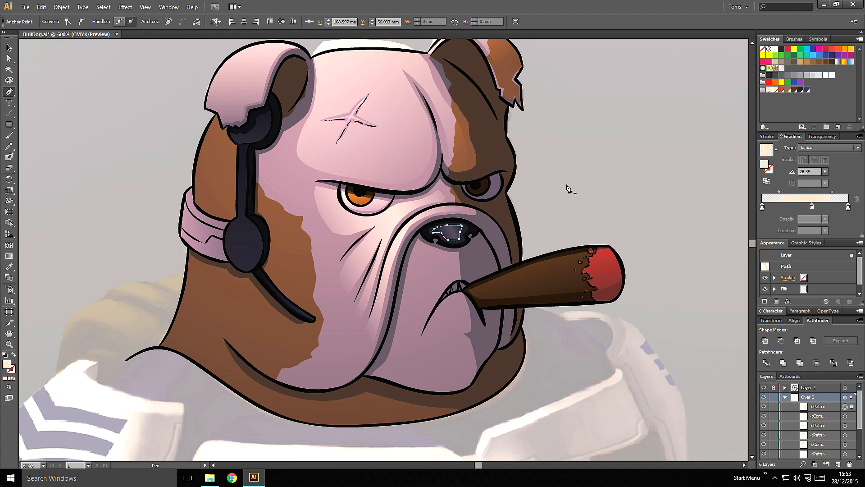
- Give the nose highlight a two-stop radial cream-to-transparent gradient, running outward from the nose's centre to its far edge
{"action": "left_click", "coordinate": [782, 90]}
{"action": "left_click", "coordinate": [829, 147]}
{"action": "left_click", "coordinate": [812, 156]}
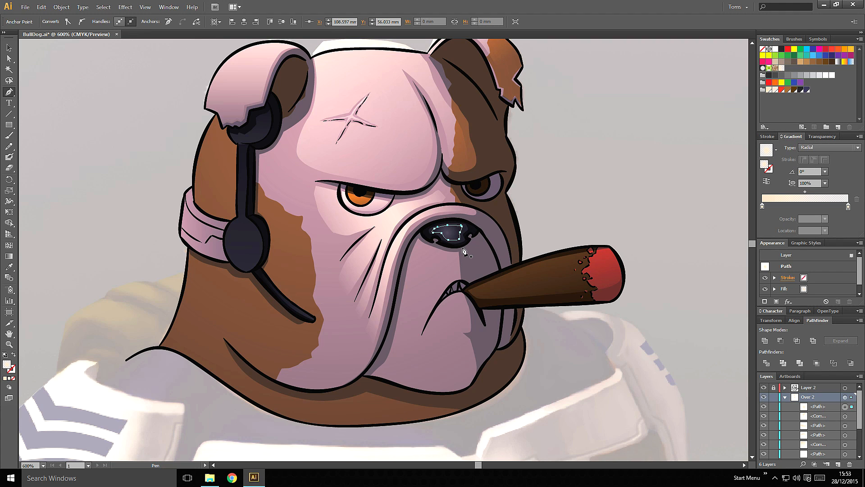
{"action": "key", "text": "g"}
{"action": "left_click_drag", "start_coordinate": [448, 233], "coordinate": [477, 230]}
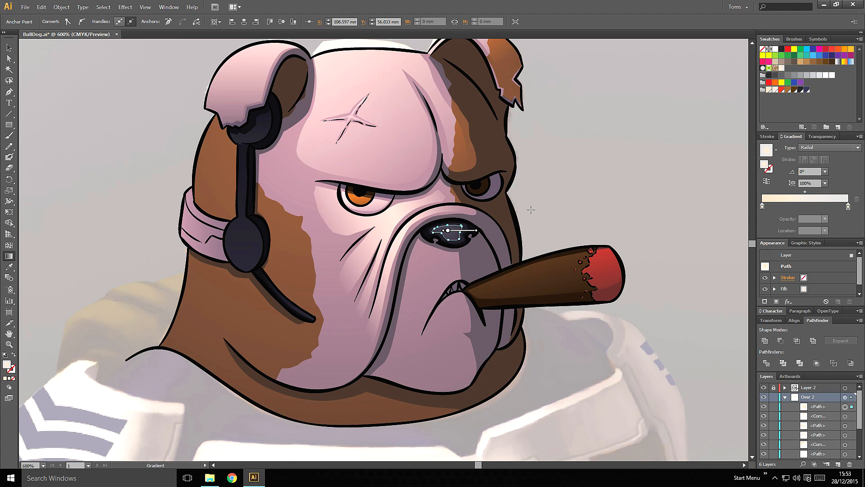
- Deselect the nose highlight and recolour the cigar tip's global red swatch to orange with magenta at 63%, previewing the change
{"action": "key", "text": "v"}
{"action": "left_click", "coordinate": [570, 199]}
{"action": "key", "text": "space"}
{"action": "left_click_drag", "start_coordinate": [549, 190], "coordinate": [565, 220]}
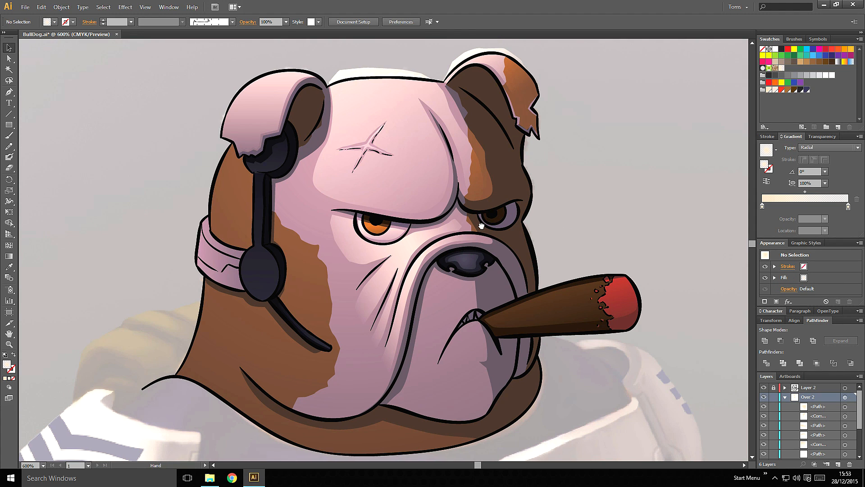
{"action": "left_click_drag", "start_coordinate": [481, 225], "coordinate": [466, 271]}
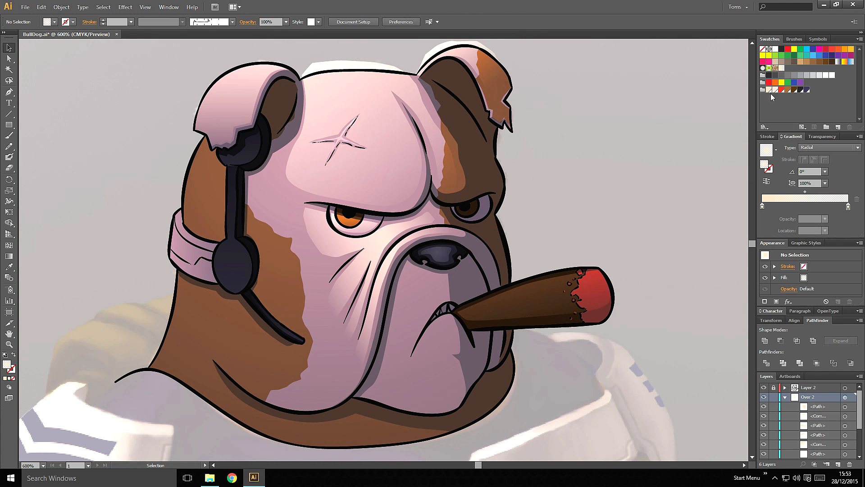
{"action": "double_click", "coordinate": [783, 91]}
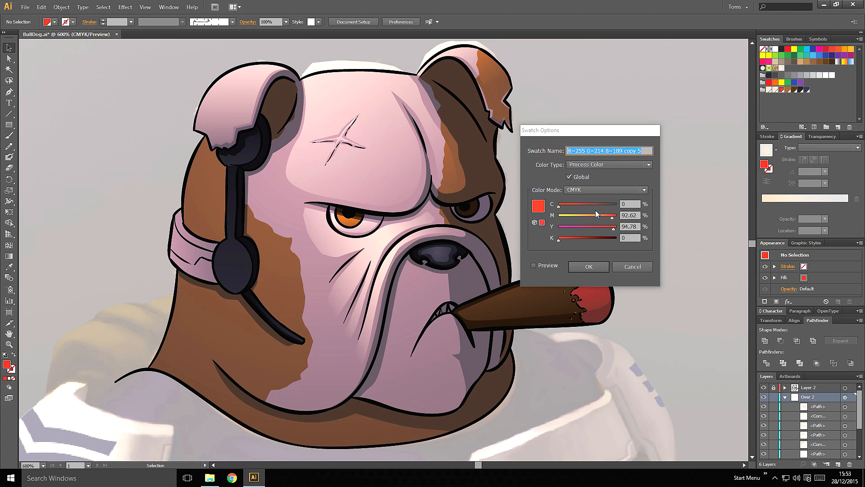
{"action": "left_click_drag", "start_coordinate": [612, 218], "coordinate": [606, 221]}
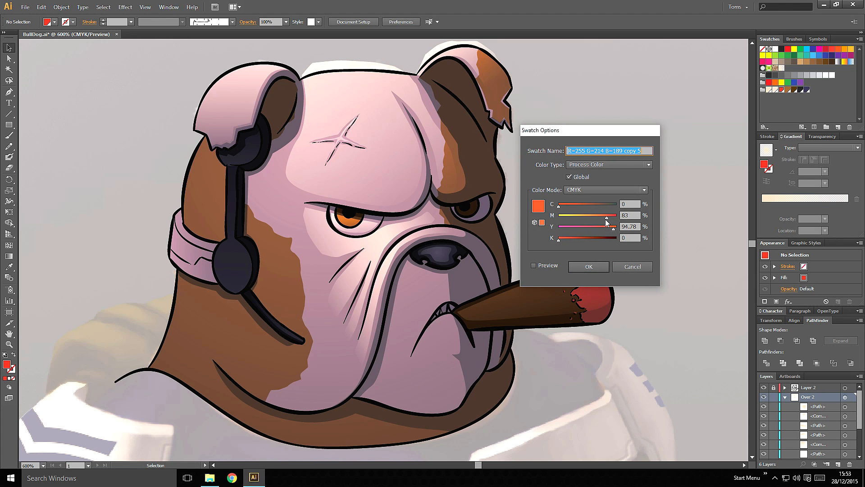
{"action": "left_click", "coordinate": [554, 266]}
{"action": "left_click_drag", "start_coordinate": [595, 131], "coordinate": [633, 73]}
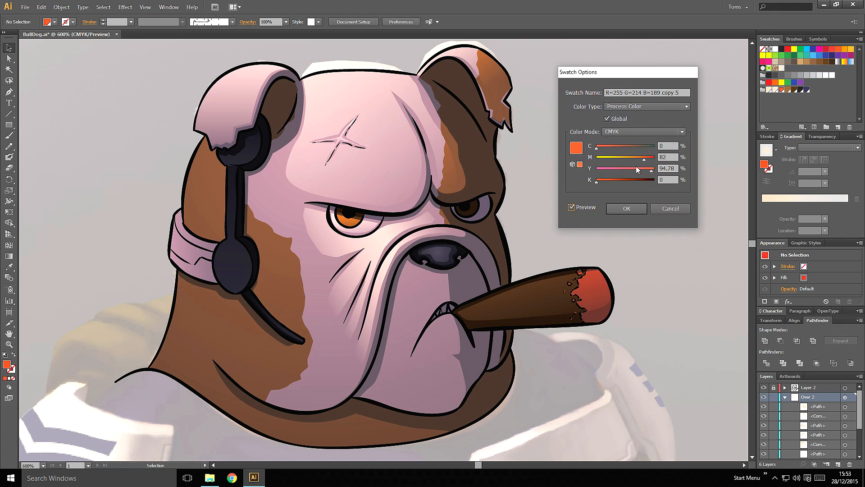
{"action": "left_click_drag", "start_coordinate": [643, 161], "coordinate": [634, 164]}
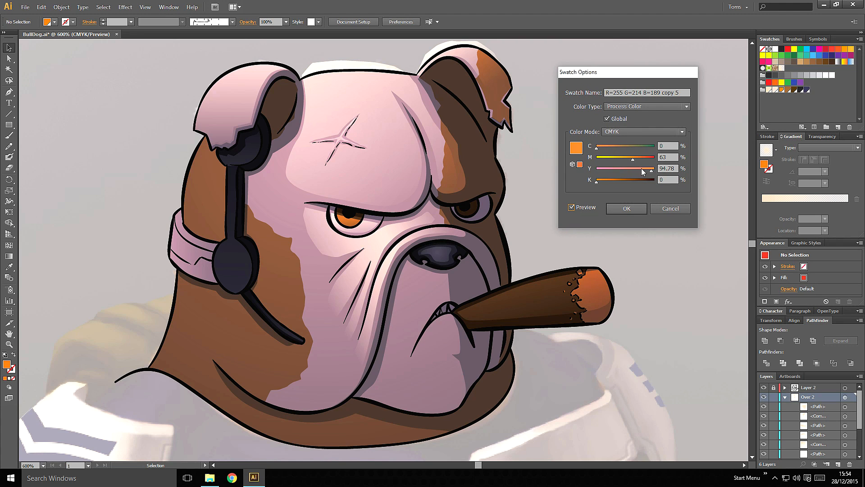
{"action": "left_click", "coordinate": [625, 213]}
- Draw a closed Pen highlight along the headset strap's upper rim and fill it with the cream-to-transparent linear gradient at -1.1°
{"action": "left_click_drag", "start_coordinate": [529, 213], "coordinate": [636, 219]}
{"action": "key", "text": "p"}
{"action": "left_click", "coordinate": [288, 206]}
{"action": "left_click_drag", "start_coordinate": [290, 227], "coordinate": [325, 258]}
{"action": "left_click", "coordinate": [327, 247]}
{"action": "left_click", "coordinate": [320, 258]}
{"action": "left_click", "coordinate": [280, 216]}
{"action": "left_click", "coordinate": [289, 206]}
{"action": "left_click", "coordinate": [781, 68]}
{"action": "key", "text": "g"}
{"action": "key", "text": "v"}
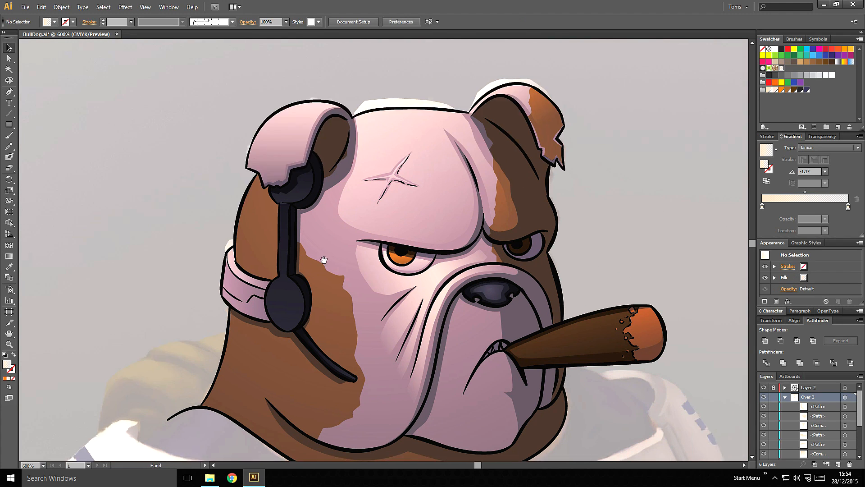
- Draw a closed Pen highlight on the brown fur between the torn ear, the headset arm and the strap
{"action": "key", "text": "p"}
{"action": "left_click", "coordinate": [258, 173]}
{"action": "left_click", "coordinate": [264, 188]}
{"action": "left_click", "coordinate": [269, 186]}
{"action": "left_click_drag", "start_coordinate": [269, 194], "coordinate": [269, 195]}
{"action": "left_click", "coordinate": [270, 202]}
{"action": "left_click", "coordinate": [275, 211]}
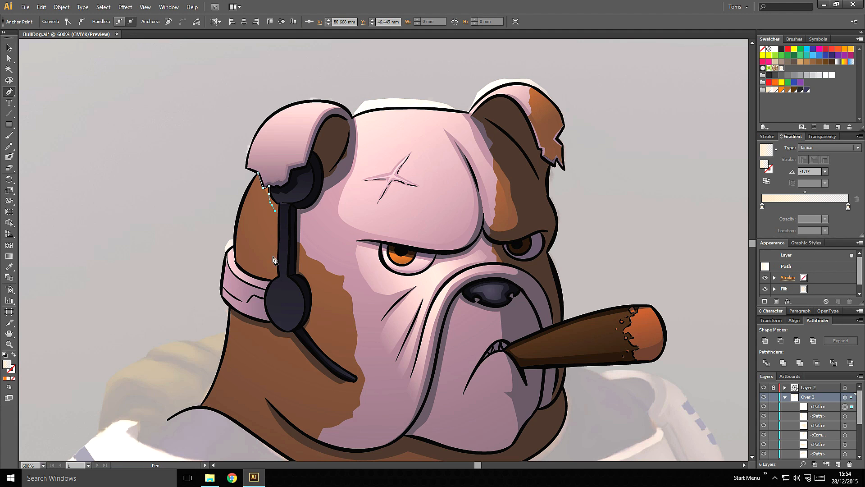
{"action": "left_click", "coordinate": [274, 272]}
{"action": "left_click", "coordinate": [253, 269]}
{"action": "left_click", "coordinate": [240, 259]}
{"action": "left_click", "coordinate": [230, 227]}
{"action": "left_click", "coordinate": [258, 172]}
- Run the fur highlight's linear gradient diagonally from the ear down towards the headset at -61° and deselect it
{"action": "key", "text": "g"}
{"action": "left_click_drag", "start_coordinate": [206, 133], "coordinate": [285, 276]}
{"action": "key", "text": "v"}
{"action": "left_click", "coordinate": [318, 269]}
- Start a Pen highlight on the muzzle, tracing from beneath the nose down the mouth line and back to the teeth
{"action": "left_click_drag", "start_coordinate": [392, 254], "coordinate": [408, 185]}
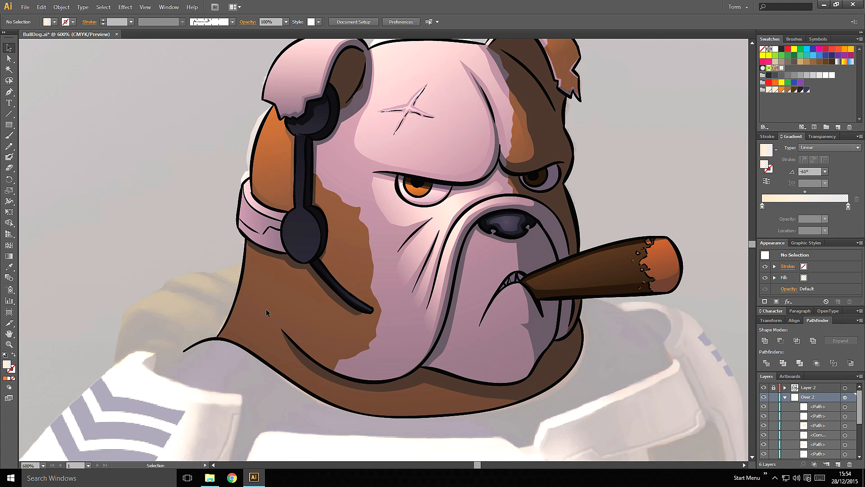
{"action": "left_click_drag", "start_coordinate": [344, 201], "coordinate": [340, 346]}
{"action": "left_click_drag", "start_coordinate": [375, 251], "coordinate": [359, 163]}
{"action": "left_click_drag", "start_coordinate": [424, 321], "coordinate": [340, 254]}
{"action": "key", "text": "p"}
{"action": "left_click", "coordinate": [387, 207]}
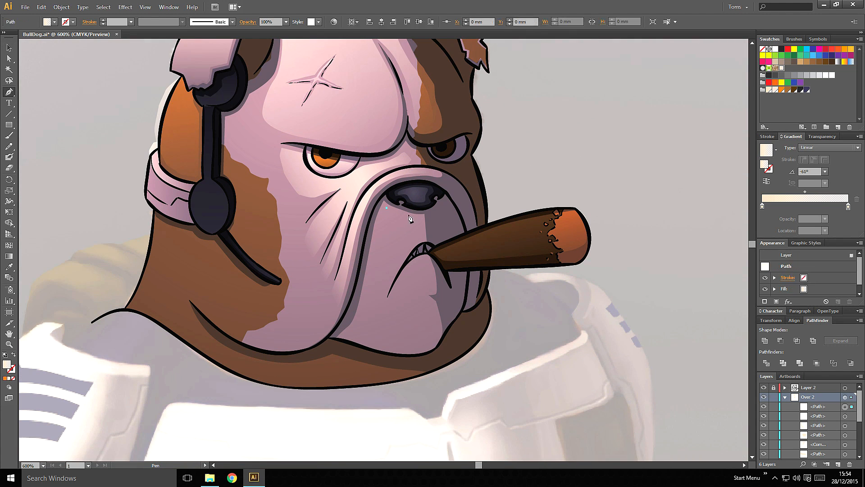
{"action": "left_click", "coordinate": [409, 216]}
{"action": "left_click", "coordinate": [421, 218]}
{"action": "left_click", "coordinate": [423, 236]}
{"action": "left_click", "coordinate": [411, 247]}
{"action": "left_click", "coordinate": [395, 275]}
{"action": "left_click", "coordinate": [387, 295]}
{"action": "left_click", "coordinate": [406, 266]}
{"action": "left_click", "coordinate": [419, 256]}
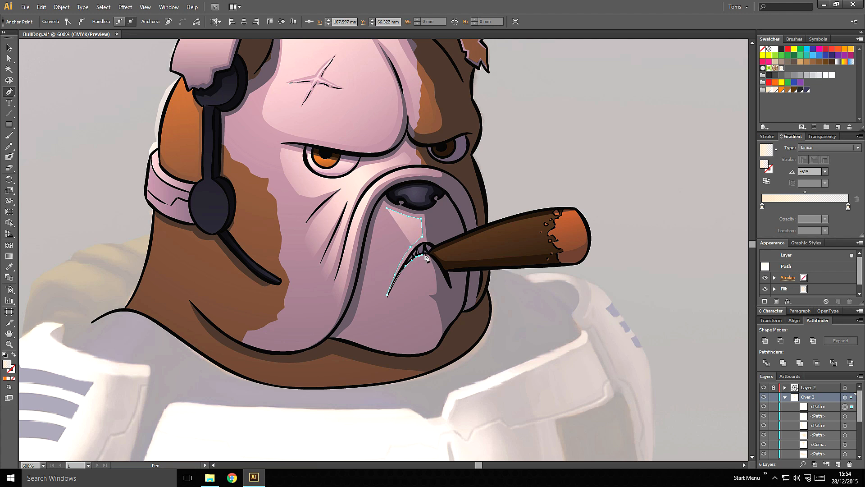
- Complete the muzzle highlight around the chin and jaw, give it a downward linear gradient at -83.2°, and deselect it
{"action": "left_click", "coordinate": [405, 289]}
{"action": "left_click", "coordinate": [396, 299]}
{"action": "left_click", "coordinate": [413, 298]}
{"action": "left_click", "coordinate": [426, 306]}
{"action": "left_click", "coordinate": [431, 322]}
{"action": "left_click", "coordinate": [432, 341]}
{"action": "left_click", "coordinate": [414, 351]}
{"action": "left_click", "coordinate": [384, 343]}
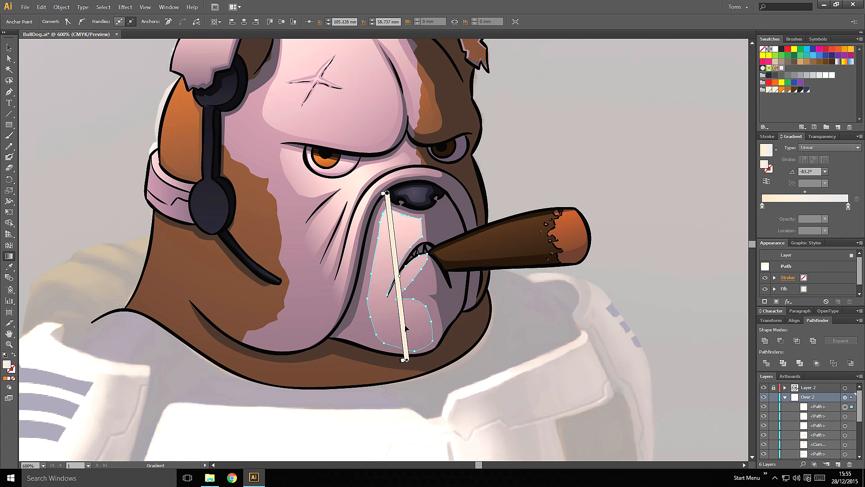
{"action": "scroll", "coordinate": [512, 234], "scroll_direction": "down", "scroll_amount": 3}
{"action": "left_click", "coordinate": [512, 234], "text": "ctrl"}
- Redirect the forehead highlight's gradient diagonally downward at -63.4° and deselect it
{"action": "left_click_drag", "start_coordinate": [506, 221], "coordinate": [554, 254]}
{"action": "scroll", "coordinate": [415, 266], "scroll_direction": "up", "scroll_amount": 2}
{"action": "left_click", "coordinate": [432, 187], "text": "ctrl"}
{"action": "left_click_drag", "start_coordinate": [392, 138], "coordinate": [481, 314]}
{"action": "left_click", "coordinate": [605, 223], "text": "ctrl"}
{"action": "left_click_drag", "start_coordinate": [610, 263], "coordinate": [564, 256]}
{"action": "left_click", "coordinate": [404, 185], "text": "ctrl"}
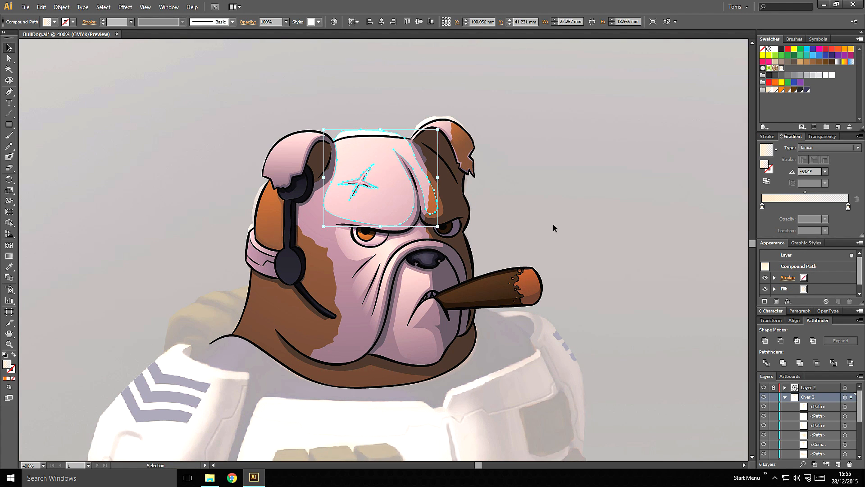
{"action": "left_click", "coordinate": [553, 224], "text": "ctrl"}
- Draw a closed Pen highlight along the cigar from the mouth to its tip and run its gradient downward across it
{"action": "left_click_drag", "start_coordinate": [553, 224], "coordinate": [574, 228]}
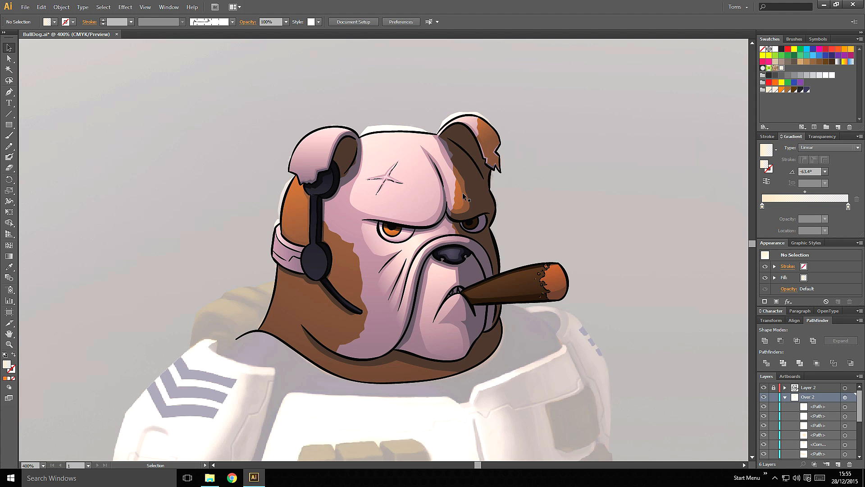
{"action": "mouse_move", "coordinate": [590, 263]}
{"action": "left_mouse_down"}
{"action": "mouse_move", "coordinate": [589, 235]}
{"action": "mouse_move", "coordinate": [545, 220]}
{"action": "mouse_move", "coordinate": [591, 209]}
{"action": "left_mouse_up"}
{"action": "key", "text": "p"}
{"action": "key", "text": "ctrl+plus"}
{"action": "key", "text": "ctrl+plus"}
{"action": "left_click", "coordinate": [448, 256]}
{"action": "left_click", "coordinate": [636, 203]}
{"action": "left_click", "coordinate": [642, 236]}
{"action": "left_click_drag", "start_coordinate": [598, 248], "coordinate": [575, 251]}
{"action": "left_click_drag", "start_coordinate": [505, 256], "coordinate": [481, 259]}
{"action": "left_click", "coordinate": [448, 256]}
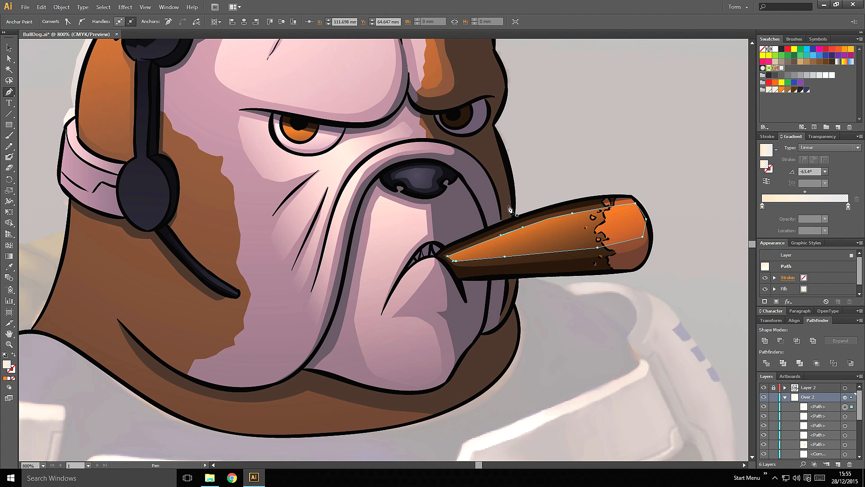
{"action": "key", "text": "g"}
{"action": "left_click_drag", "start_coordinate": [548, 210], "coordinate": [550, 261]}
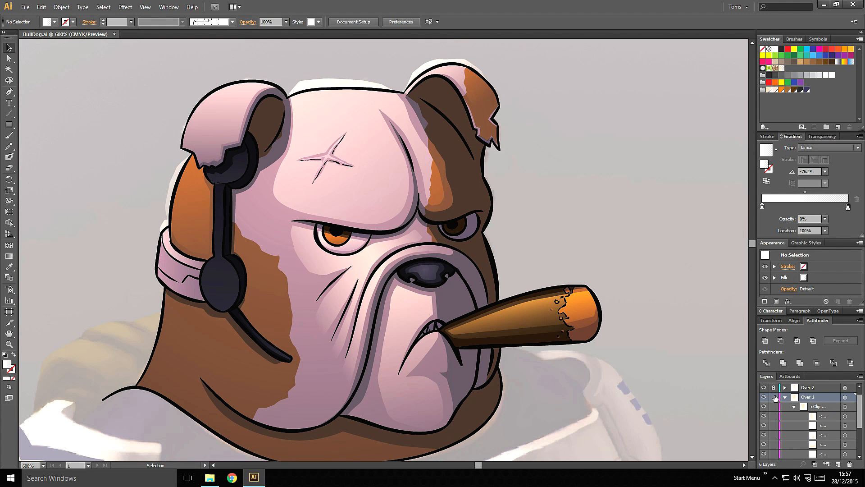
- Collapse and lock the Over 1 layer, and unlock and expand the Over 2 layer
{"action": "left_click", "coordinate": [785, 397]}
{"action": "left_click", "coordinate": [774, 407]}
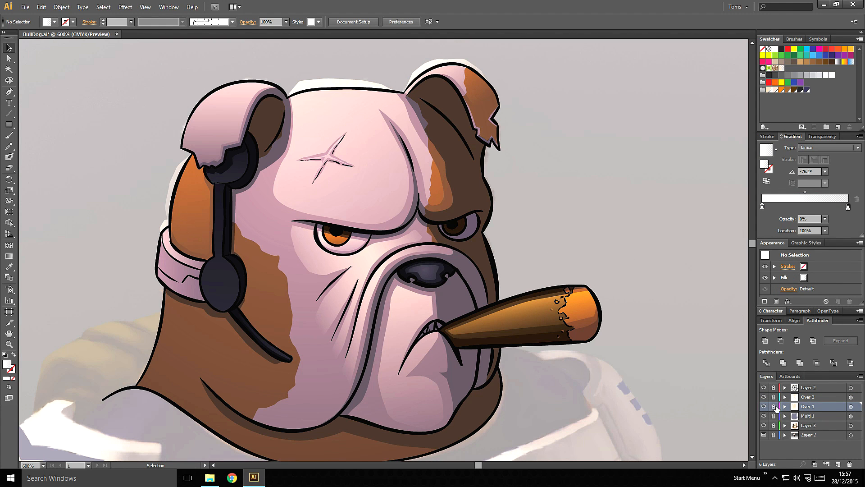
{"action": "left_click", "coordinate": [774, 397]}
{"action": "left_click", "coordinate": [785, 397]}
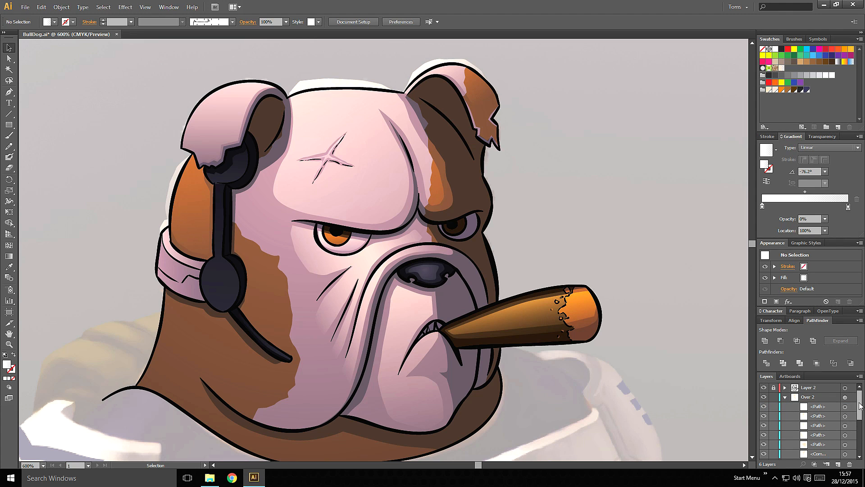
- Move all the loose highlight paths on Over 2 into that layer's clip group
{"action": "left_click_drag", "start_coordinate": [858, 409], "coordinate": [859, 440]}
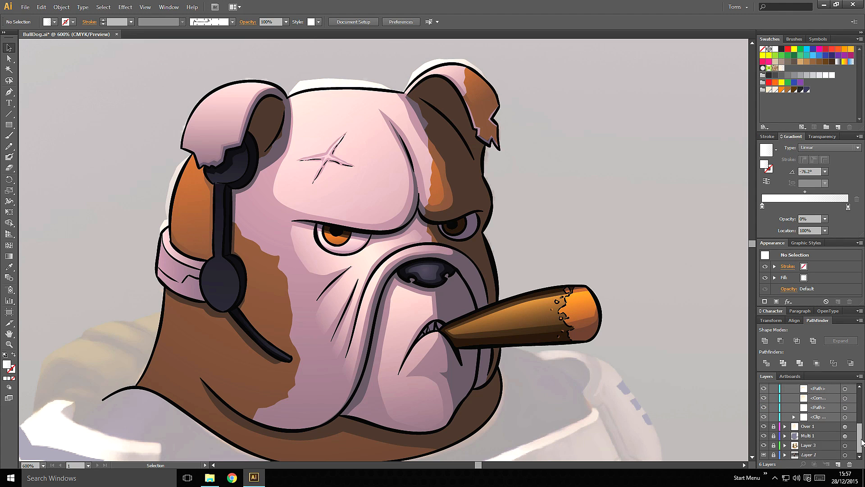
{"action": "left_click", "coordinate": [830, 407], "text": "shift"}
{"action": "left_click_drag", "start_coordinate": [830, 407], "coordinate": [828, 418]}
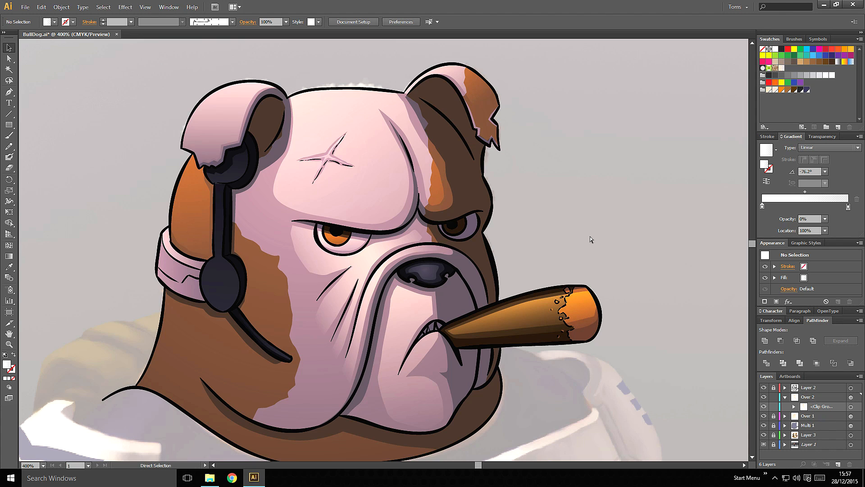
- Draw a thin closed Pen highlight following the jagged seam line on the headset strap
{"action": "scroll", "coordinate": [588, 230], "scroll_direction": "down", "scroll_amount": 1}
{"action": "left_click_drag", "start_coordinate": [583, 214], "coordinate": [541, 241]}
{"action": "scroll", "coordinate": [266, 313], "scroll_direction": "up", "scroll_amount": 3}
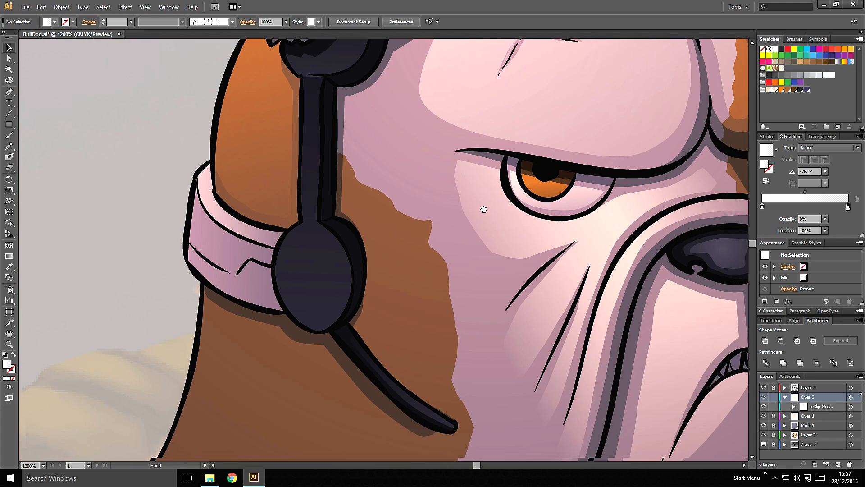
{"action": "key", "text": "p"}
{"action": "left_click", "coordinate": [239, 206]}
{"action": "left_click_drag", "start_coordinate": [273, 232], "coordinate": [289, 239]}
{"action": "left_click", "coordinate": [294, 238]}
{"action": "left_click", "coordinate": [305, 225]}
{"action": "left_click", "coordinate": [327, 232]}
{"action": "left_click", "coordinate": [305, 220]}
{"action": "left_click", "coordinate": [290, 234]}
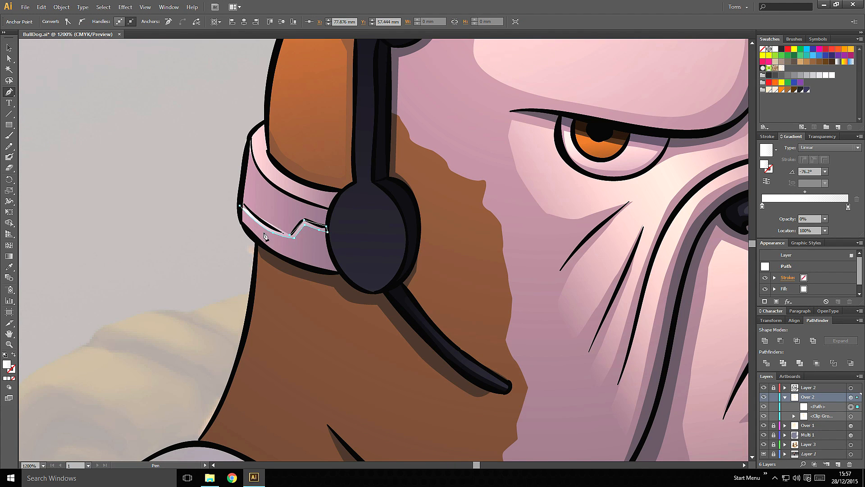
{"action": "left_click", "coordinate": [240, 198]}
- Run the seam highlight's white-to-transparent linear gradient across the strap at -0.7° and deselect it
{"action": "key", "text": "g"}
{"action": "left_click_drag", "start_coordinate": [226, 201], "coordinate": [336, 201]}
{"action": "key", "text": "v"}
{"action": "left_click", "coordinate": [220, 118]}
{"action": "scroll", "coordinate": [268, 284], "scroll_direction": "down", "scroll_amount": 3}
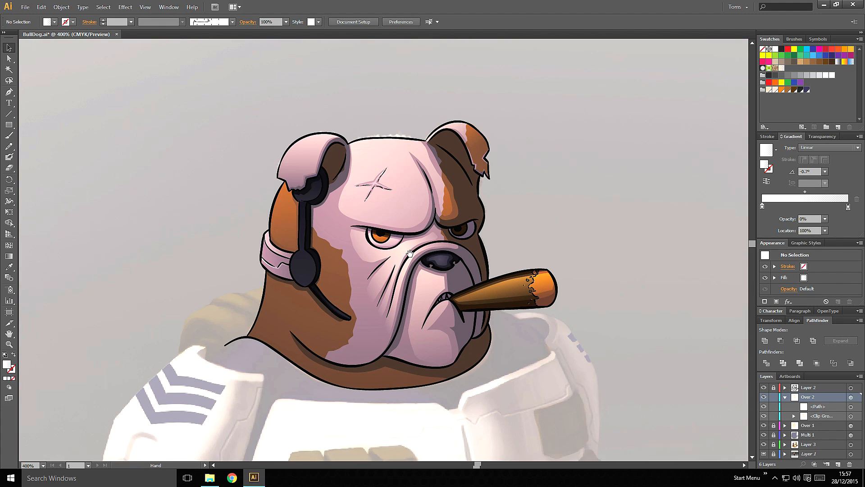
- Collapse and lock the Over 2 layer
{"action": "scroll", "coordinate": [503, 213], "scroll_direction": "up", "scroll_amount": 1}
{"action": "left_click_drag", "start_coordinate": [503, 213], "coordinate": [482, 184]}
{"action": "left_click", "coordinate": [785, 397]}
{"action": "left_click", "coordinate": [773, 397]}
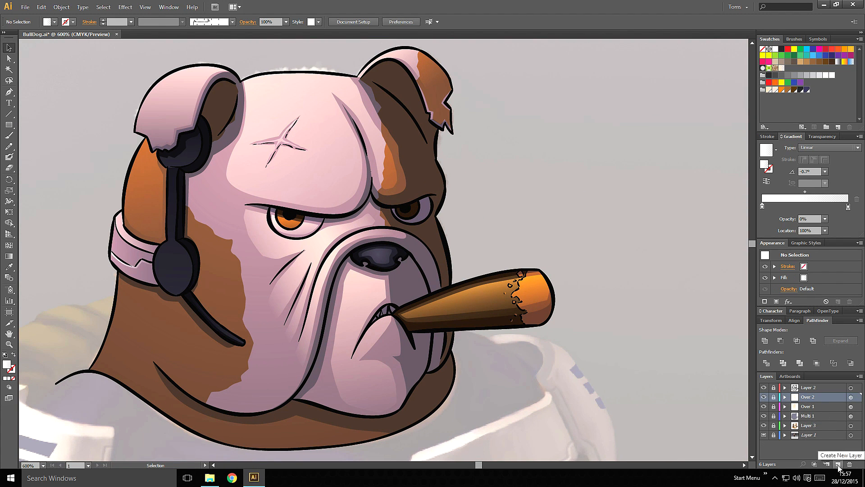
- Create a layer named Amb above Over 2 and paste the navy head silhouette in place on it
{"action": "left_click", "coordinate": [838, 465]}
{"action": "key", "text": "ctrl+f"}
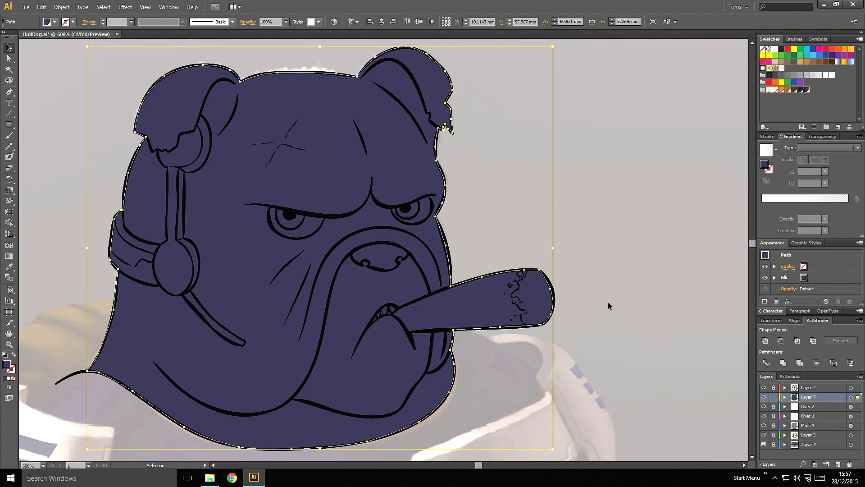
{"action": "double_click", "coordinate": [811, 397]}
- Set the Amb layer's blending mode to Color Dodge, remove the silhouette's fill, and deselect it
{"action": "left_click", "coordinate": [850, 397]}
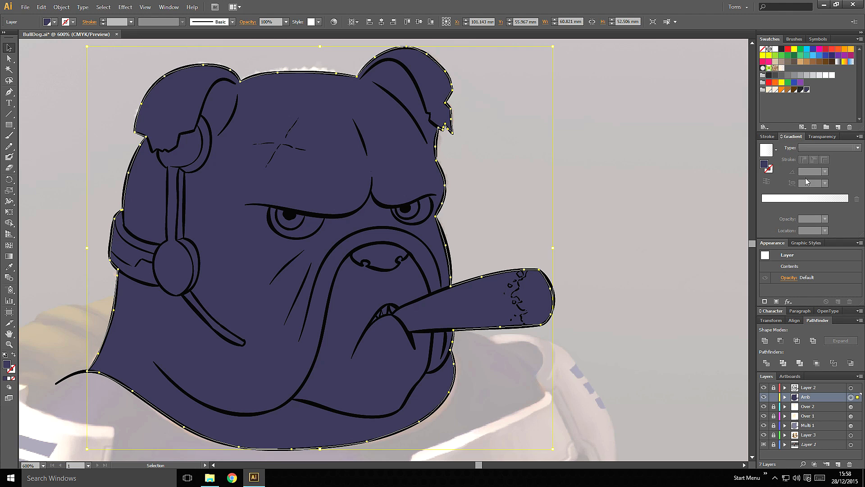
{"action": "left_click", "coordinate": [822, 137]}
{"action": "left_click", "coordinate": [789, 149]}
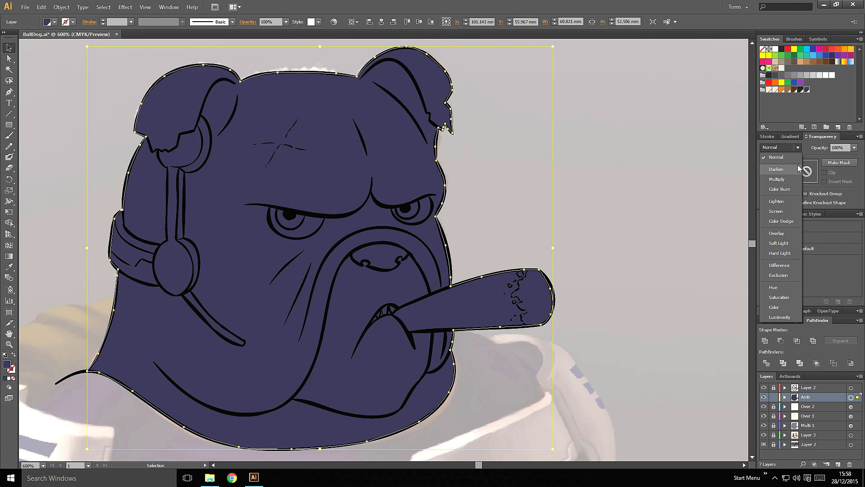
{"action": "left_click", "coordinate": [789, 222]}
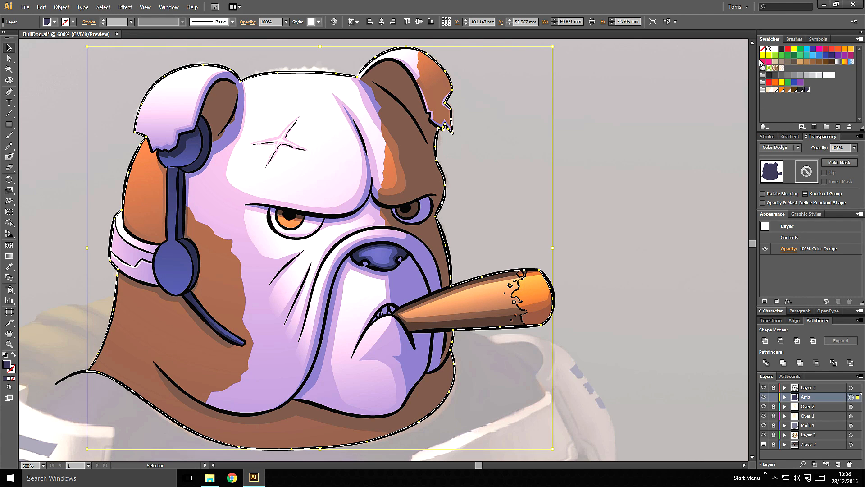
{"action": "left_click", "coordinate": [636, 207]}
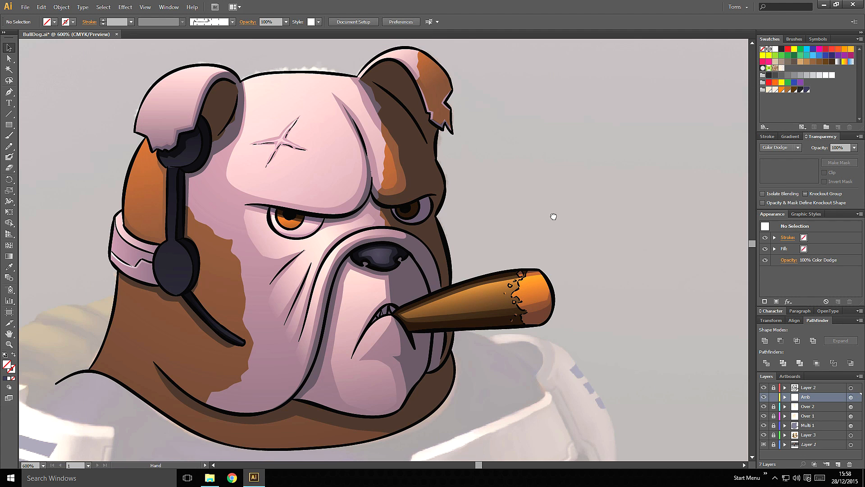
- Create a new global process-color swatch in blue, starting from the dark navy swatch
{"action": "left_click_drag", "start_coordinate": [532, 173], "coordinate": [608, 225]}
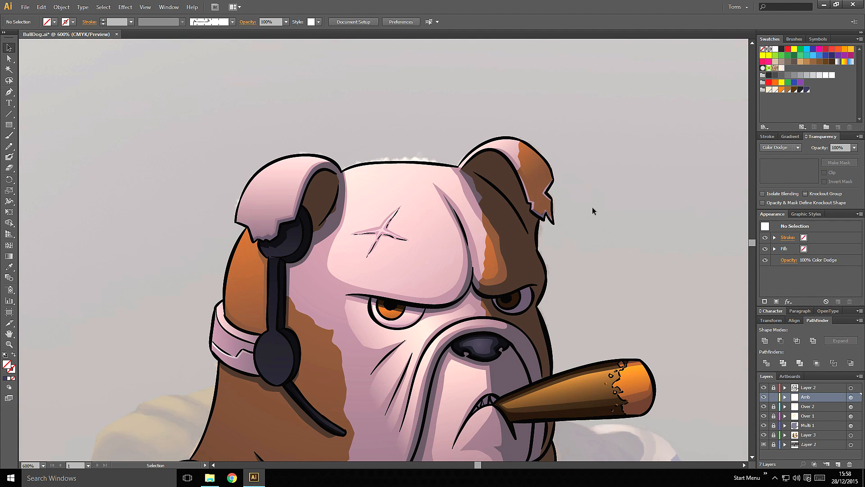
{"action": "key", "text": "p"}
{"action": "key", "text": "ctrl+minus"}
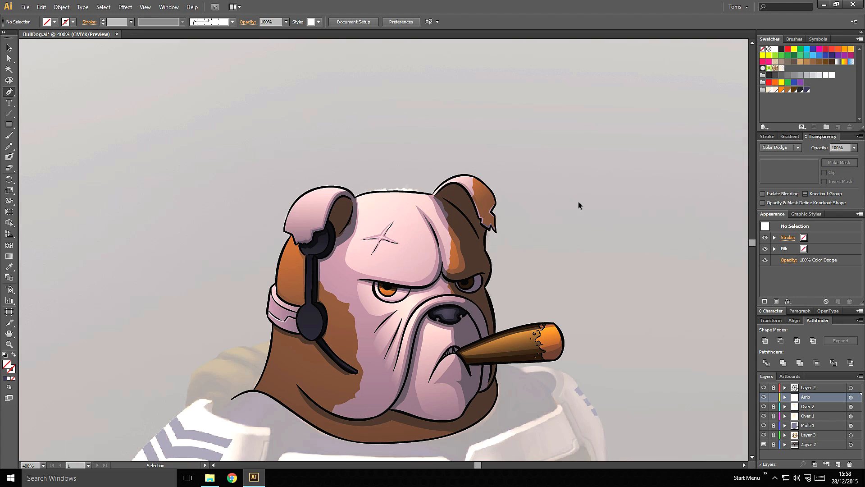
{"action": "key", "text": "ctrl+plus"}
{"action": "key", "text": "ctrl+plus"}
{"action": "left_click_drag", "start_coordinate": [630, 293], "coordinate": [559, 185]}
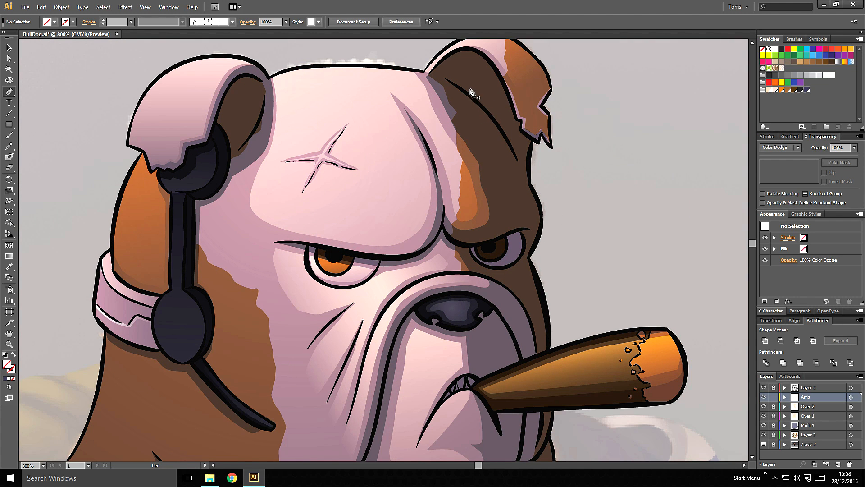
{"action": "left_click", "coordinate": [807, 89]}
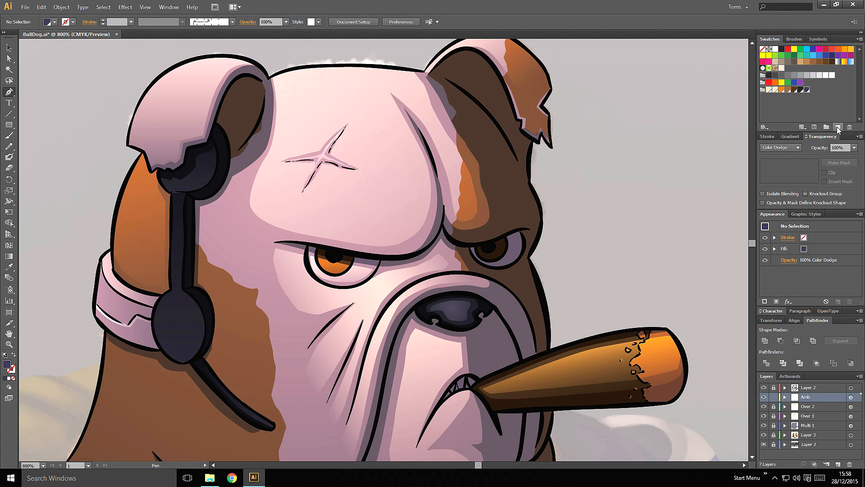
{"action": "left_click", "coordinate": [838, 127]}
{"action": "left_click", "coordinate": [627, 242]}
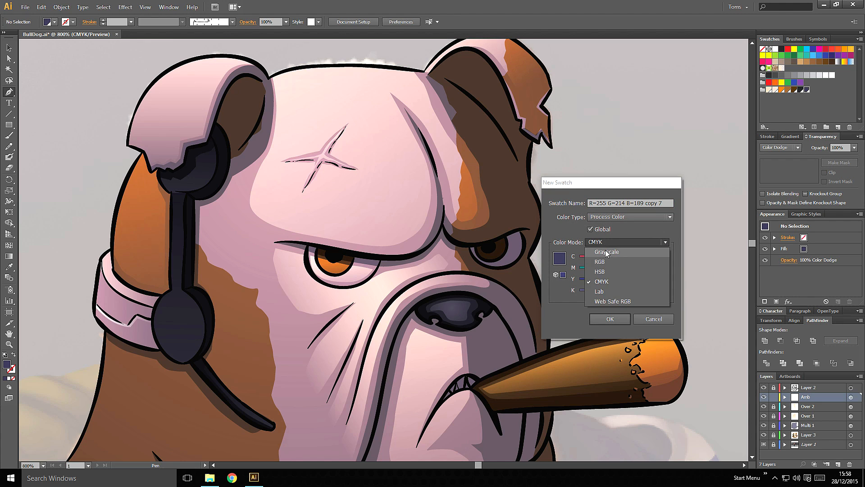
{"action": "left_click", "coordinate": [617, 268]}
{"action": "left_click_drag", "start_coordinate": [617, 264], "coordinate": [619, 289]}
{"action": "left_click", "coordinate": [610, 319]}
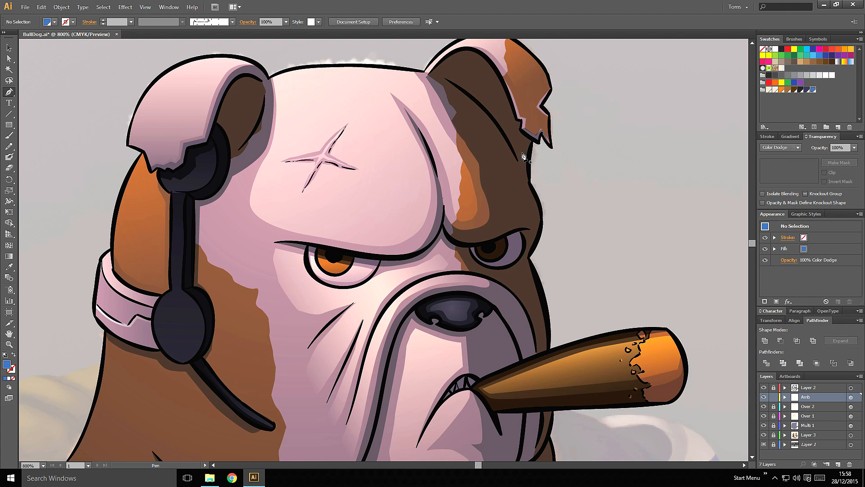
- Begin a blue shape on Amb at the torn ear's base, tracing the ear crease and the jagged shadow edge beside the brow
{"action": "left_click", "coordinate": [526, 137]}
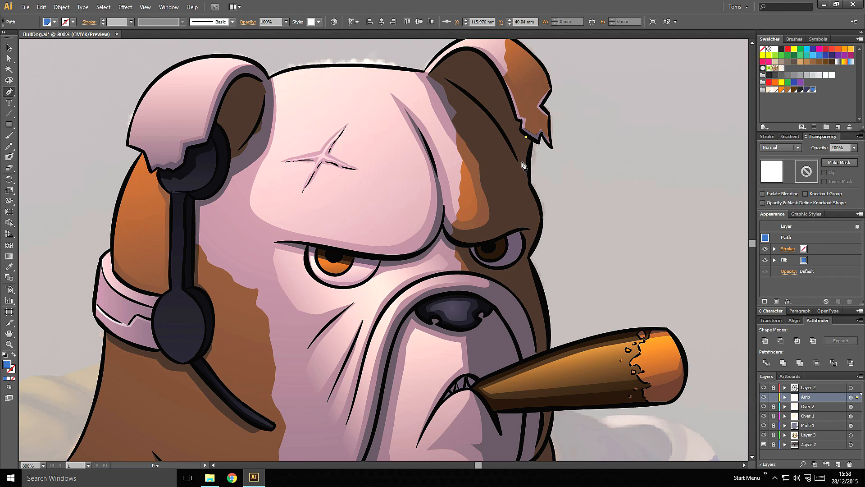
{"action": "left_click", "coordinate": [521, 163]}
{"action": "left_click", "coordinate": [498, 123]}
{"action": "left_click", "coordinate": [487, 112]}
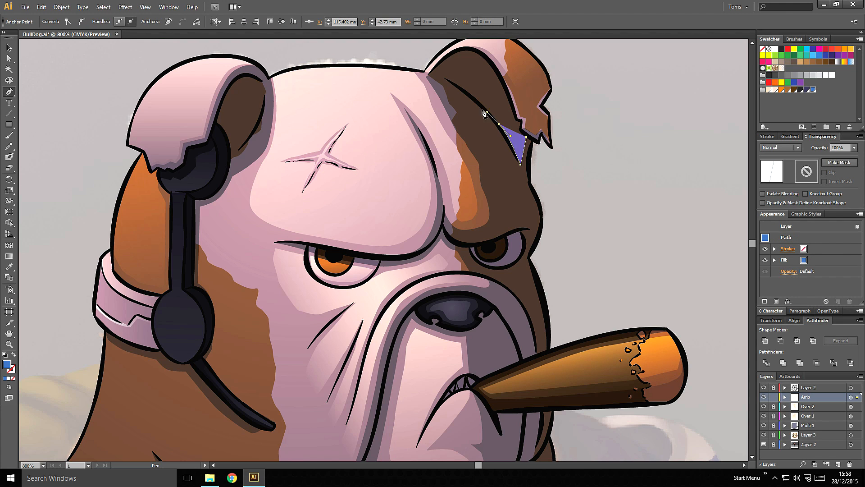
{"action": "left_click", "coordinate": [460, 87]}
{"action": "left_click", "coordinate": [445, 80]}
{"action": "left_click", "coordinate": [471, 115]}
{"action": "left_click", "coordinate": [480, 121]}
{"action": "left_click", "coordinate": [482, 129]}
{"action": "left_click", "coordinate": [487, 140]}
{"action": "left_click", "coordinate": [493, 150]}
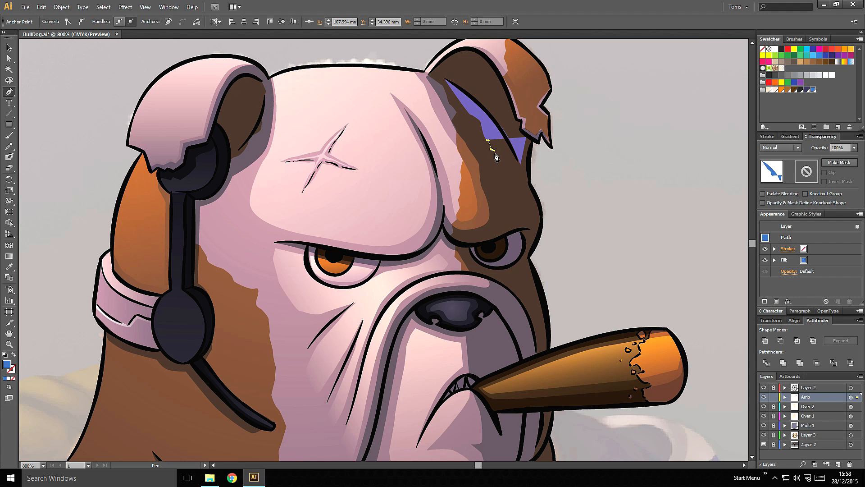
{"action": "left_click", "coordinate": [495, 158]}
{"action": "left_click", "coordinate": [504, 169]}
{"action": "left_click", "coordinate": [509, 179]}
{"action": "left_click", "coordinate": [511, 191]}
{"action": "left_click", "coordinate": [516, 193]}
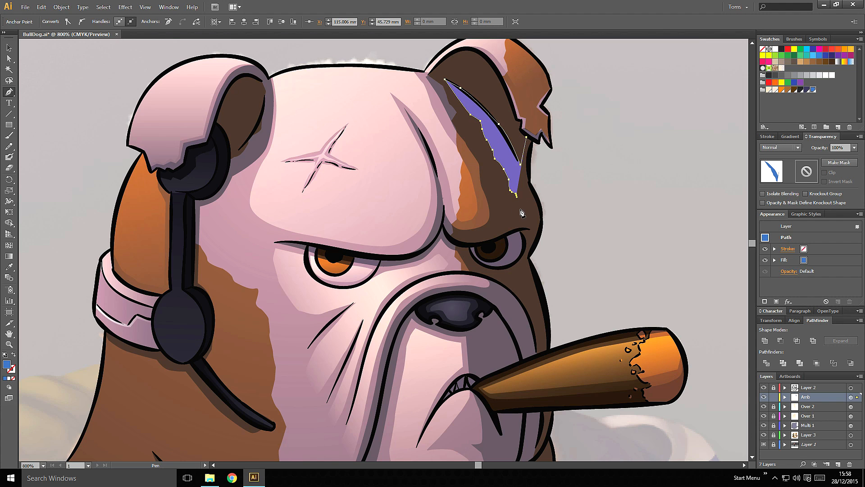
- Continue the blue shape's outline around the outer brow and along the brow ridge to the inner corner of the shaded eye
{"action": "left_click", "coordinate": [523, 211]}
{"action": "left_click", "coordinate": [518, 217]}
{"action": "left_click", "coordinate": [511, 220]}
{"action": "left_click", "coordinate": [503, 226]}
{"action": "left_click", "coordinate": [499, 230]}
{"action": "left_click", "coordinate": [489, 236]}
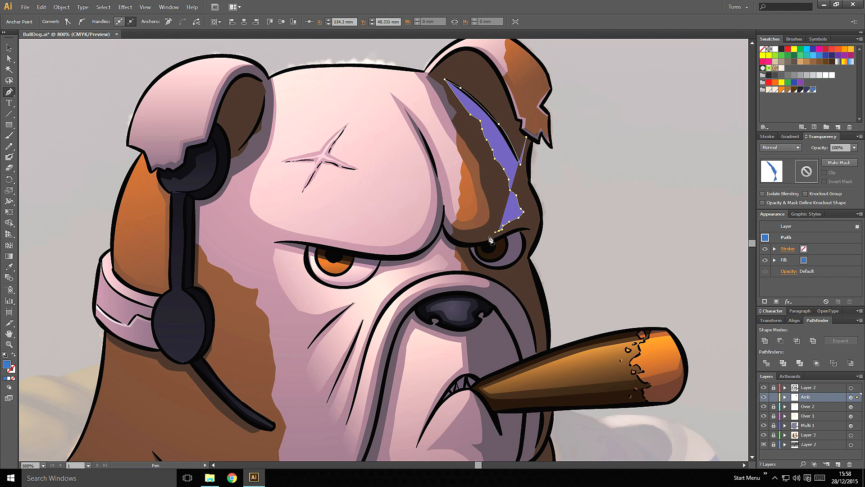
{"action": "left_click", "coordinate": [476, 241]}
{"action": "left_click", "coordinate": [464, 244]}
{"action": "left_click", "coordinate": [494, 239]}
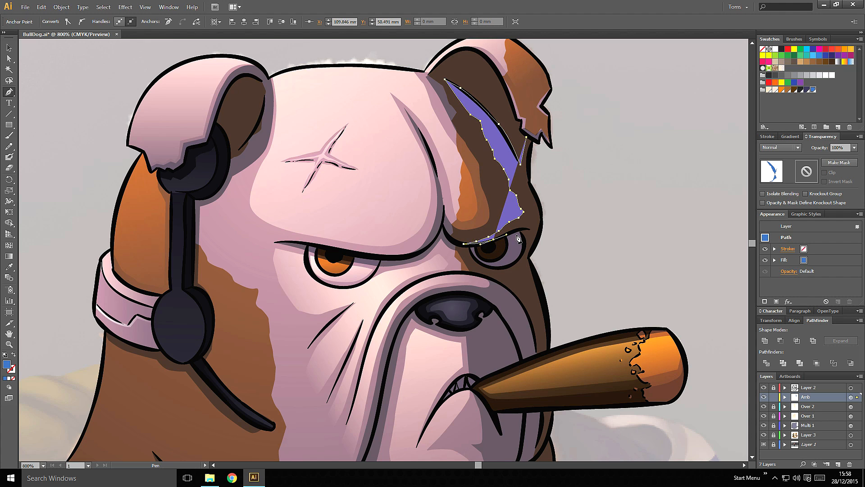
- Extend the outline back over the shaded eye, inside its outer white, and along its lower rim
{"action": "left_click", "coordinate": [515, 233]}
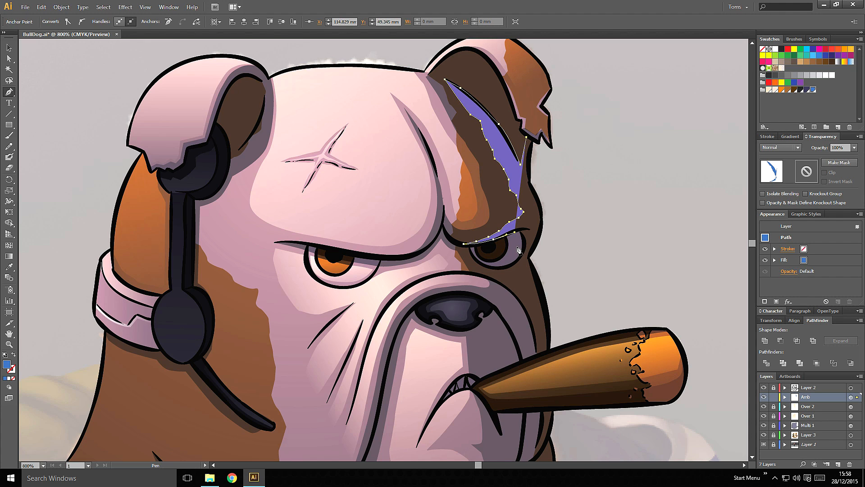
{"action": "left_click", "coordinate": [518, 250]}
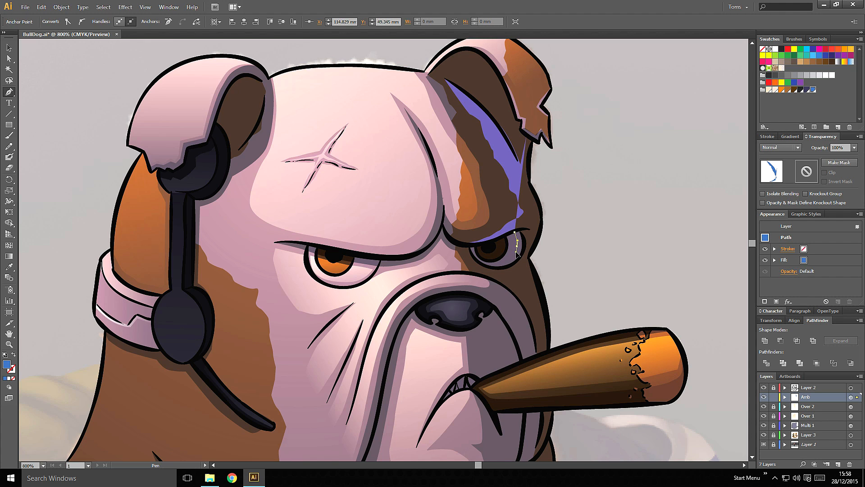
{"action": "left_click", "coordinate": [489, 267]}
{"action": "left_click", "coordinate": [499, 268]}
{"action": "left_click", "coordinate": [514, 269]}
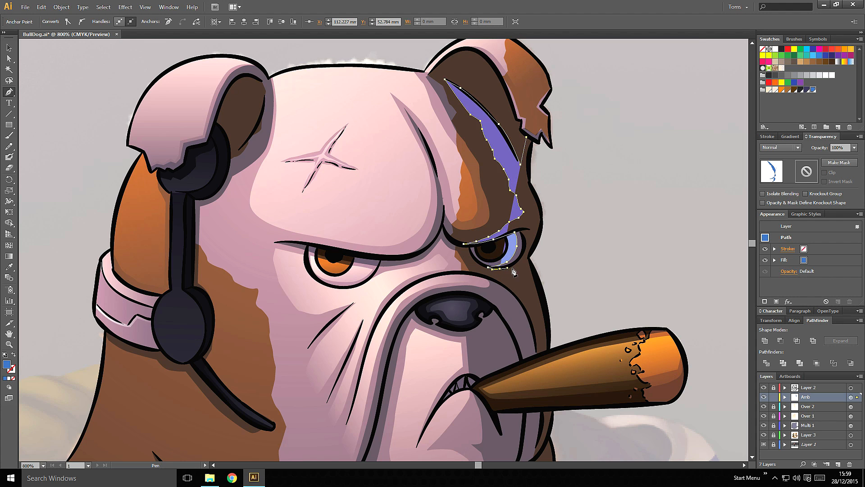
- Trace the outline down the shaded cheek to the cigar and close it outside the head at the torn ear
{"action": "left_click", "coordinate": [523, 276]}
{"action": "left_click", "coordinate": [526, 287]}
{"action": "left_click", "coordinate": [531, 300]}
{"action": "left_click", "coordinate": [535, 314]}
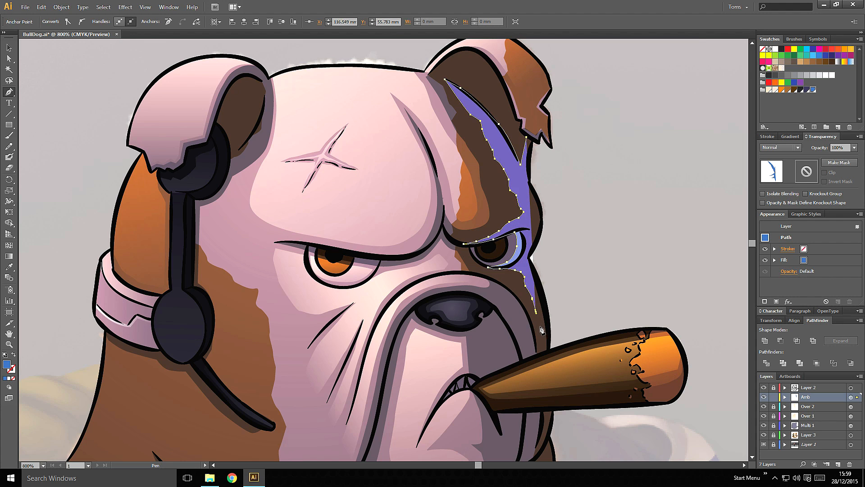
{"action": "left_click", "coordinate": [539, 325]}
{"action": "left_click", "coordinate": [542, 336]}
{"action": "left_click", "coordinate": [544, 347]}
{"action": "left_click", "coordinate": [571, 243]}
{"action": "left_click", "coordinate": [550, 163]}
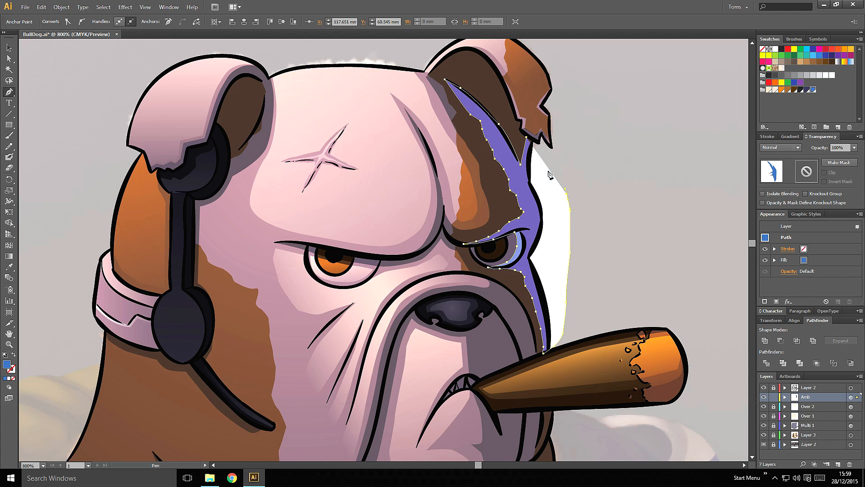
{"action": "left_click", "coordinate": [539, 143]}
- Fill the shape with a linear blue gradient fading to 0% opacity and save that gradient as a swatch
{"action": "left_click", "coordinate": [792, 136]}
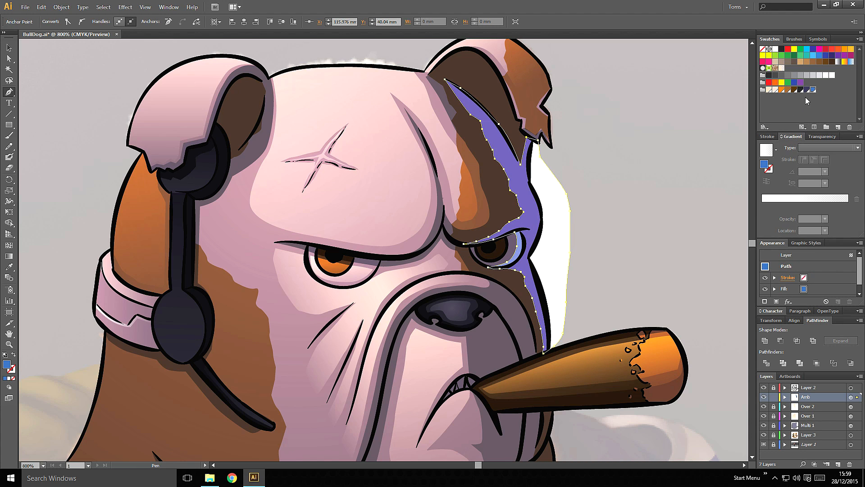
{"action": "left_click", "coordinate": [814, 91]}
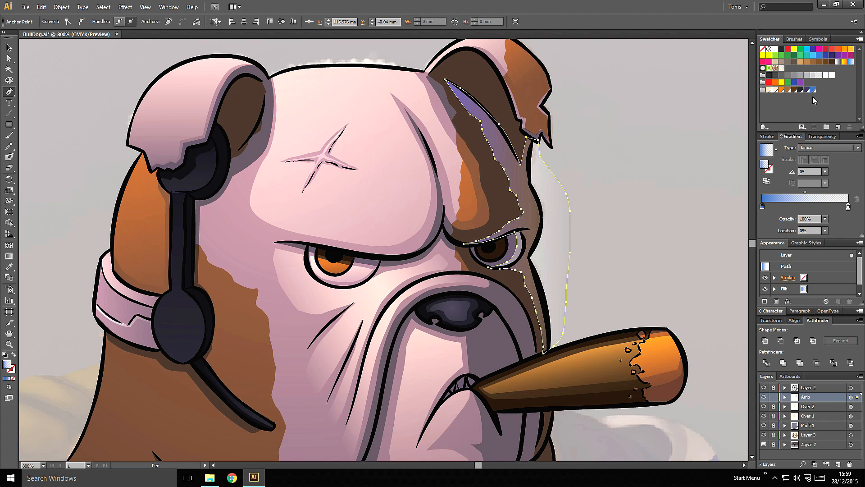
{"action": "left_click", "coordinate": [848, 207]}
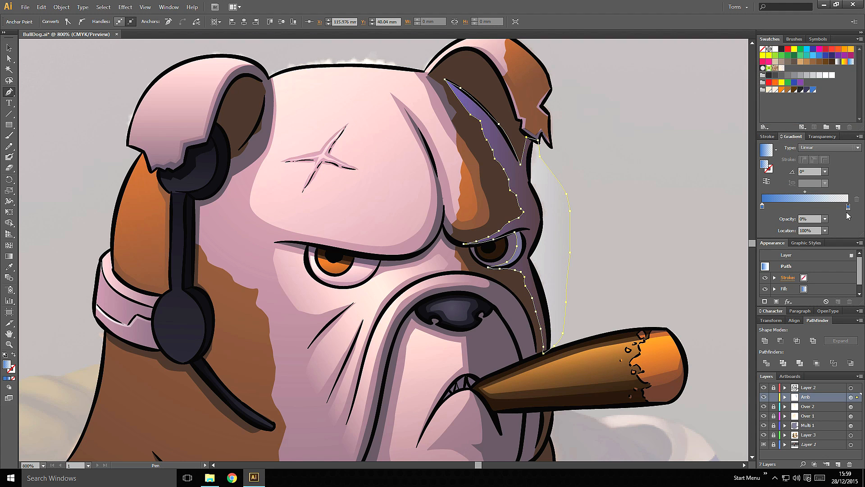
{"action": "left_click_drag", "start_coordinate": [769, 152], "coordinate": [809, 69]}
- Run the gradient from the shape's outer edge inward to the brow crease at about -178°, and deselect it
{"action": "key", "text": "g"}
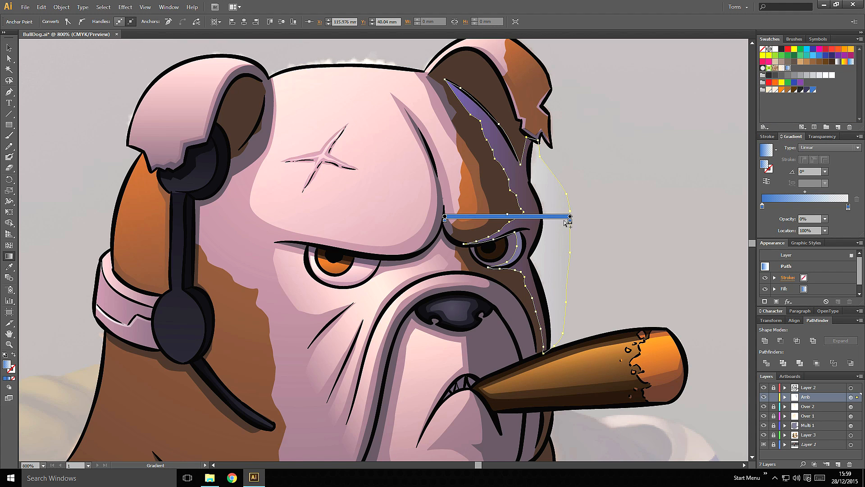
{"action": "left_click_drag", "start_coordinate": [567, 232], "coordinate": [441, 235]}
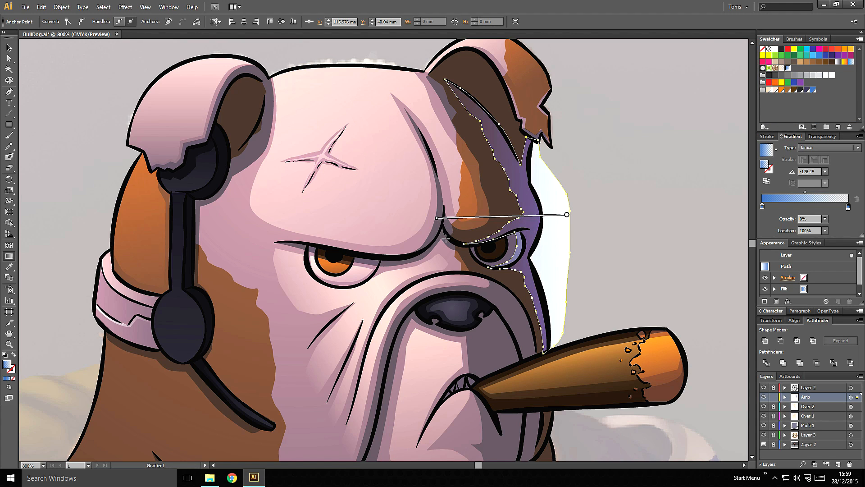
{"action": "key", "text": "v"}
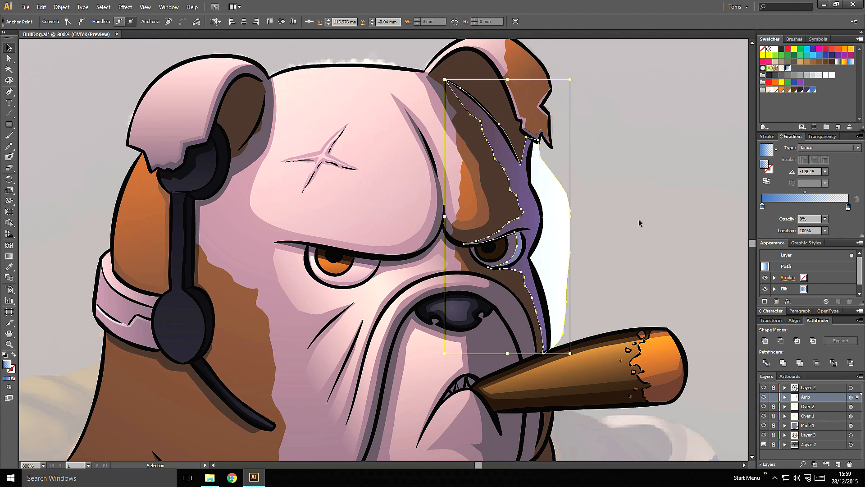
{"action": "left_click", "coordinate": [643, 221]}
{"action": "key", "text": "ctrl+minus"}
{"action": "key", "text": "ctrl+minus"}
{"action": "key", "text": "ctrl+minus"}
{"action": "key", "text": "ctrl+minus"}
{"action": "key", "text": "ctrl+minus"}
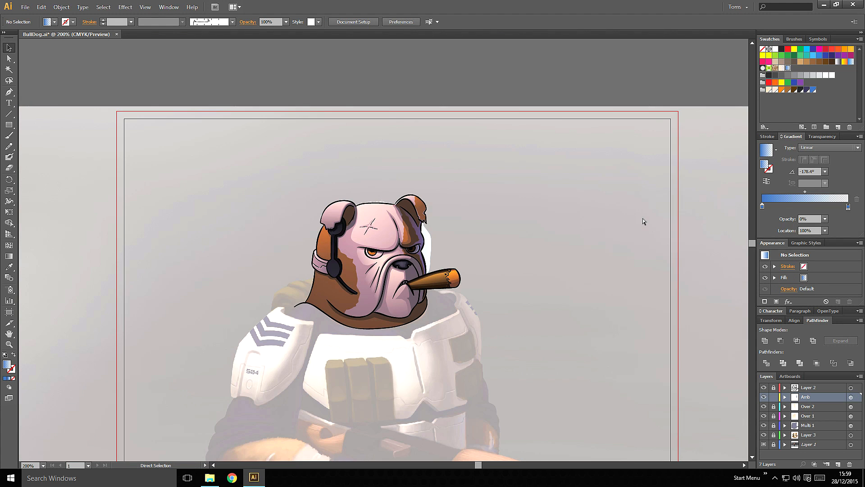
- Move the head silhouette above the gradient shape in the Amb layer, clip the shape with it, and deselect
{"action": "key", "text": "ctrl+plus"}
{"action": "key", "text": "ctrl+plus"}
{"action": "key", "text": "ctrl+plus"}
{"action": "key", "text": "ctrl+plus"}
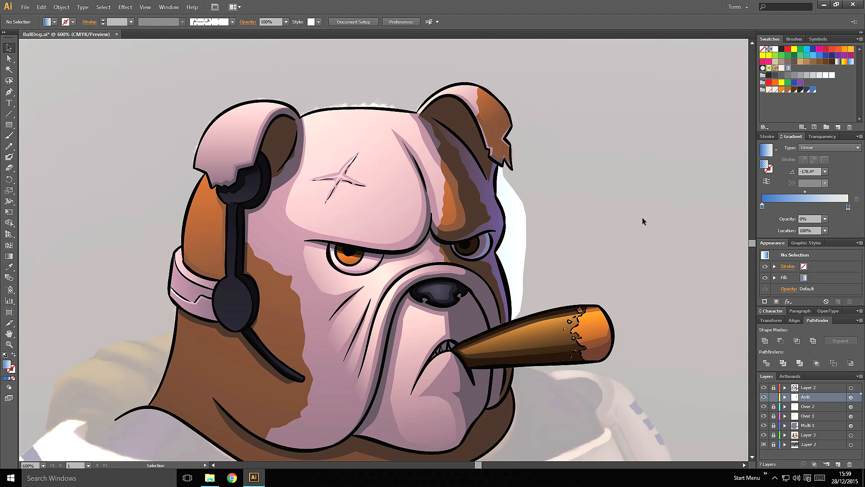
{"action": "left_click", "coordinate": [523, 208]}
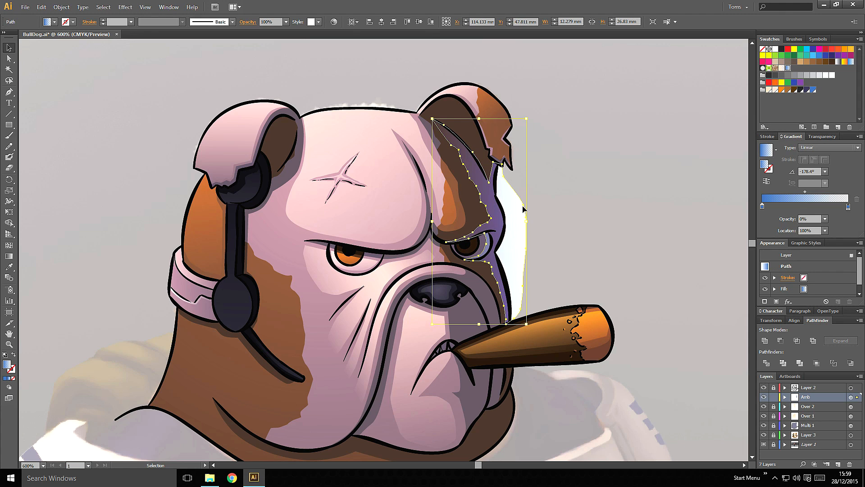
{"action": "left_click", "coordinate": [785, 396]}
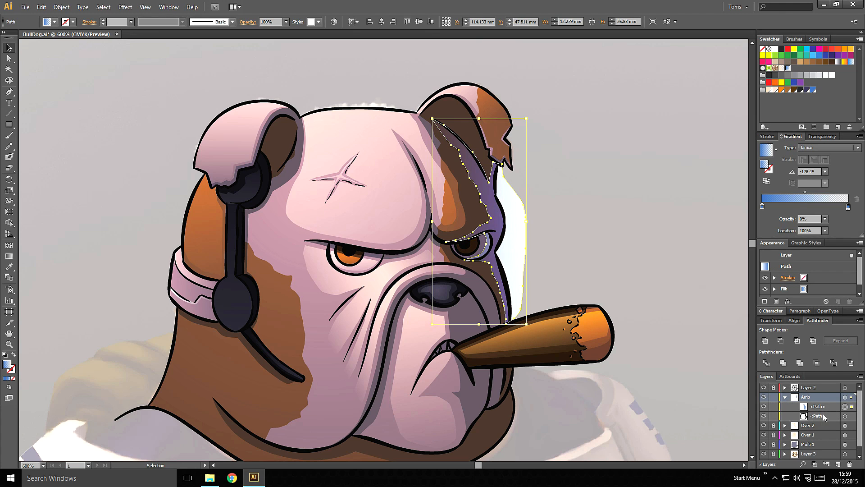
{"action": "left_click_drag", "start_coordinate": [824, 415], "coordinate": [829, 405]}
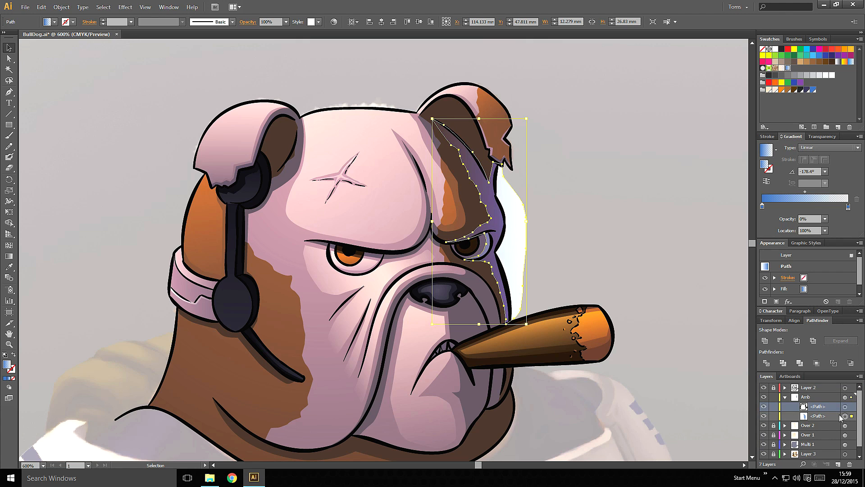
{"action": "left_click", "coordinate": [846, 415], "text": "shift"}
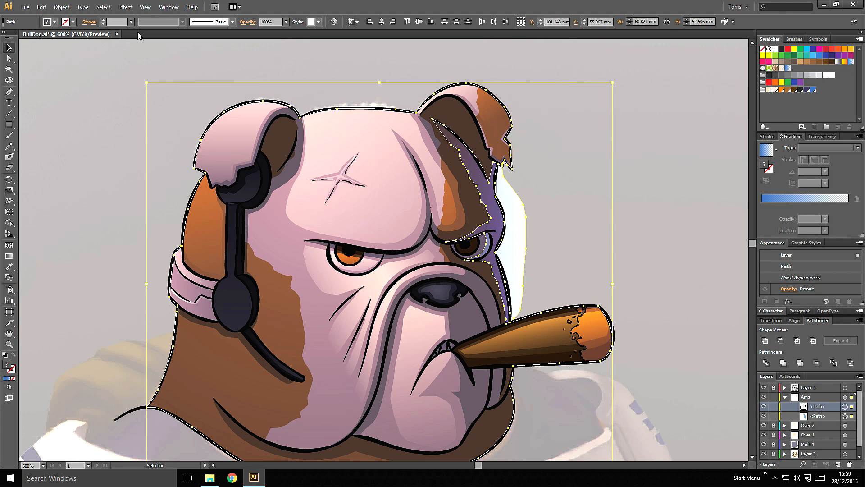
{"action": "left_click", "coordinate": [62, 7]}
{"action": "mouse_move", "coordinate": [161, 272]}
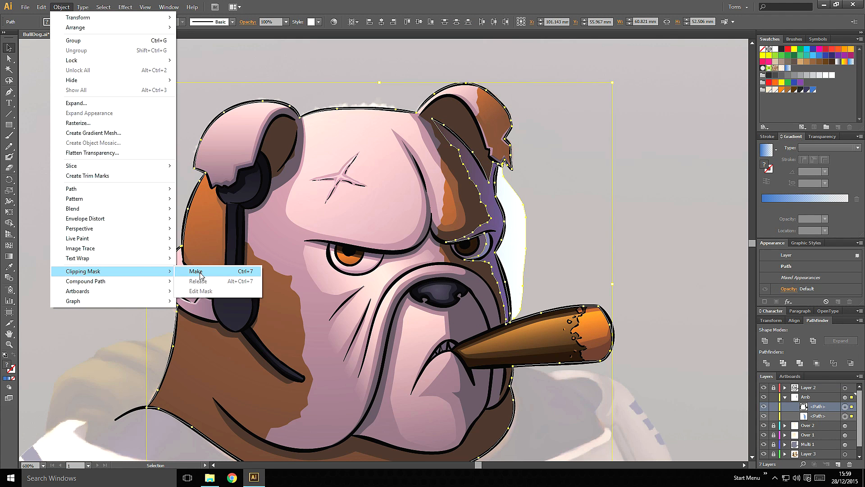
{"action": "left_click", "coordinate": [192, 270]}
{"action": "left_click", "coordinate": [685, 241]}
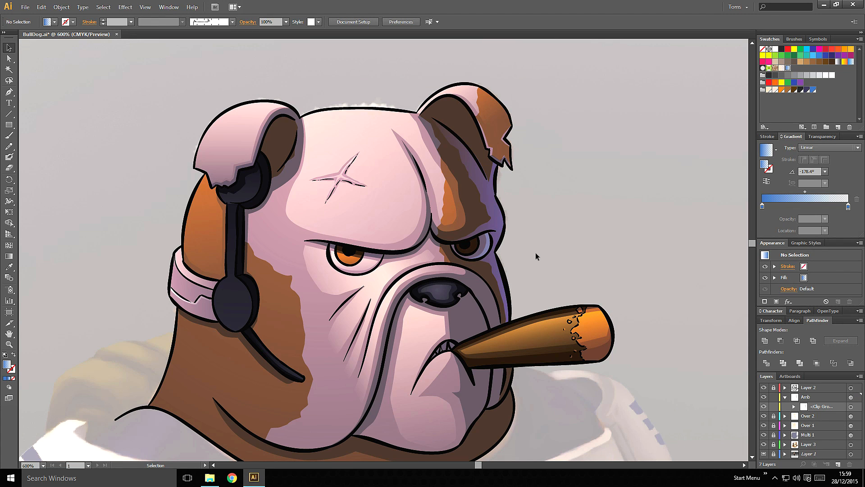
- Draw a closed shape over the torn ear's brown flap, with a jagged inner edge and an outer side beyond the ear
{"action": "key", "text": "p"}
{"action": "key", "text": "ctrl+equal"}
{"action": "key", "text": "ctrl+equal"}
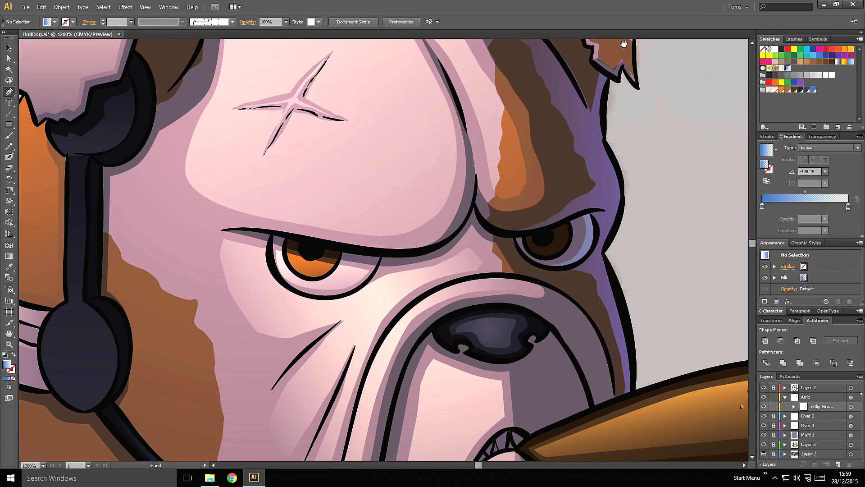
{"action": "left_click_drag", "start_coordinate": [624, 43], "coordinate": [512, 203]}
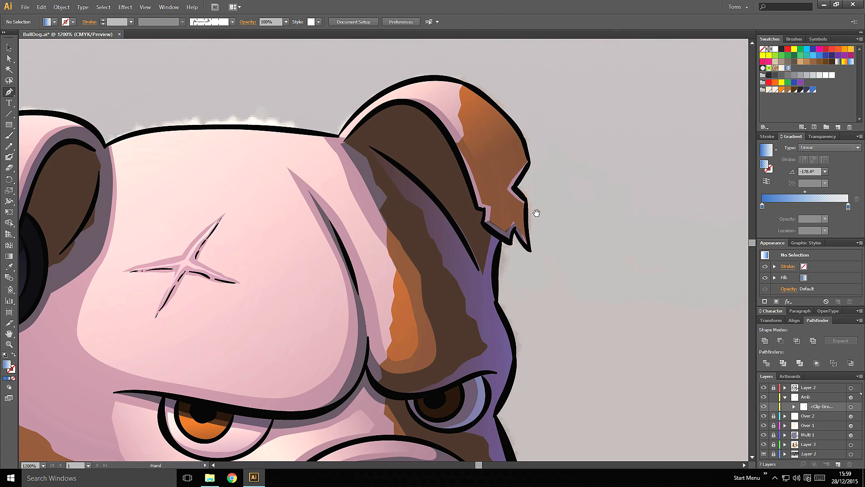
{"action": "left_click", "coordinate": [529, 248]}
{"action": "left_click", "coordinate": [514, 221]}
{"action": "left_click", "coordinate": [506, 232]}
{"action": "left_click", "coordinate": [491, 221]}
{"action": "left_click", "coordinate": [494, 206]}
{"action": "left_click", "coordinate": [488, 193]}
{"action": "left_click", "coordinate": [496, 180]}
{"action": "left_click", "coordinate": [485, 168]}
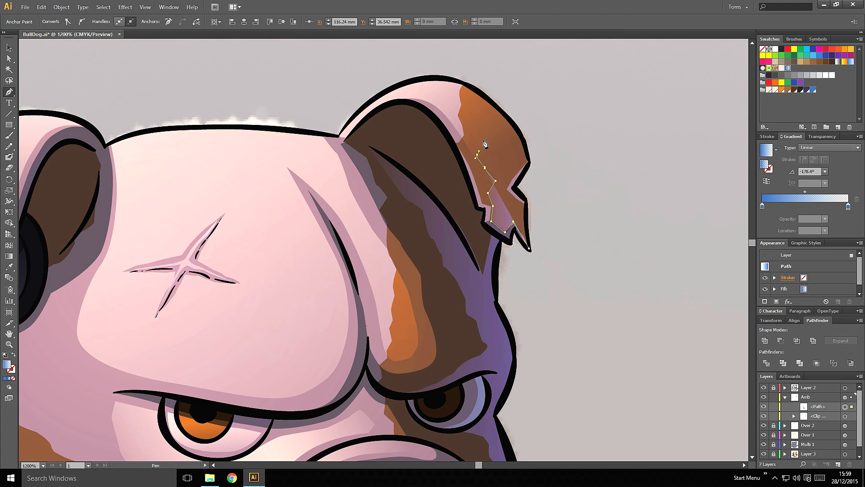
{"action": "left_click", "coordinate": [484, 140]}
{"action": "left_click", "coordinate": [479, 126]}
{"action": "left_click", "coordinate": [476, 93]}
{"action": "left_click", "coordinate": [526, 127]}
{"action": "left_click", "coordinate": [556, 186]}
{"action": "left_click", "coordinate": [530, 249]}
- Try the ear shape's gradient running inward from its outer edge at about 176° inside the clip group, and undo it
{"action": "key", "text": "g"}
{"action": "left_click_drag", "start_coordinate": [538, 174], "coordinate": [502, 170]}
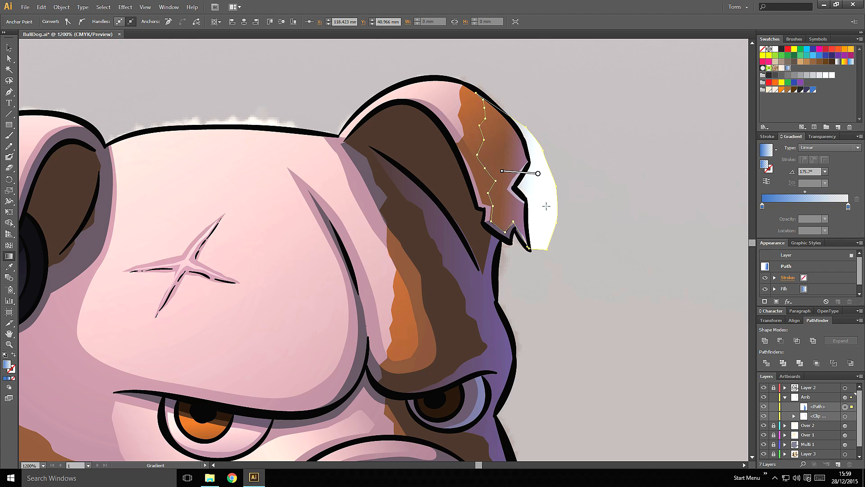
{"action": "key", "text": "v"}
{"action": "left_click", "coordinate": [599, 167]}
{"action": "key", "text": "ctrl+minus"}
{"action": "key", "text": "ctrl+minus"}
{"action": "key", "text": "ctrl+minus"}
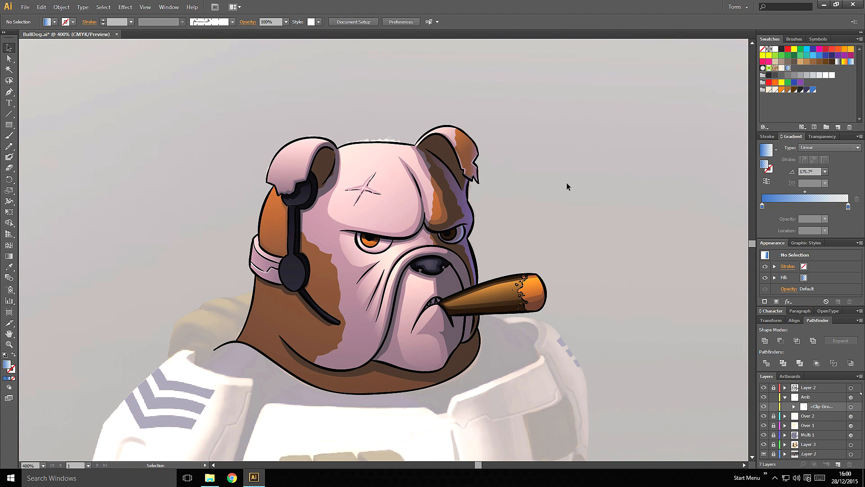
{"action": "key", "text": "ctrl+plus"}
{"action": "left_click", "coordinate": [520, 137]}
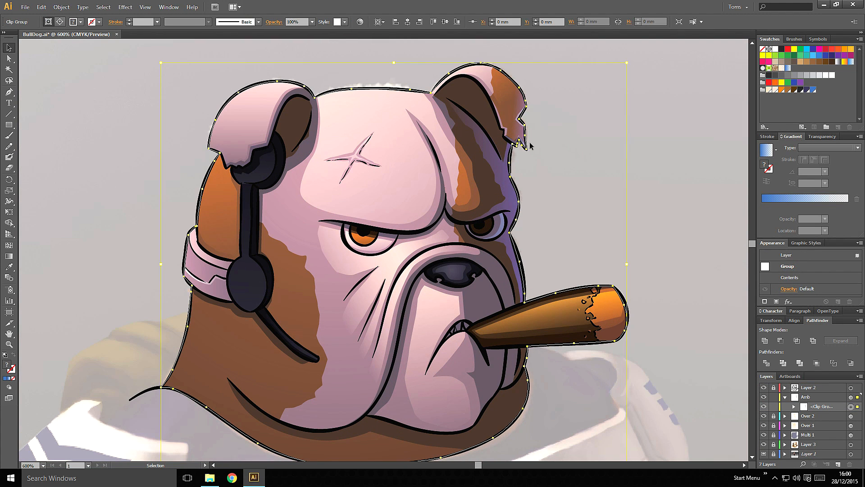
{"action": "key", "text": "ctrl+z"}
- Run the ear shape's gradient upward from below the torn tip at about 107° and move the shape into the clip group
{"action": "left_click", "coordinate": [539, 136]}
{"action": "key", "text": "g"}
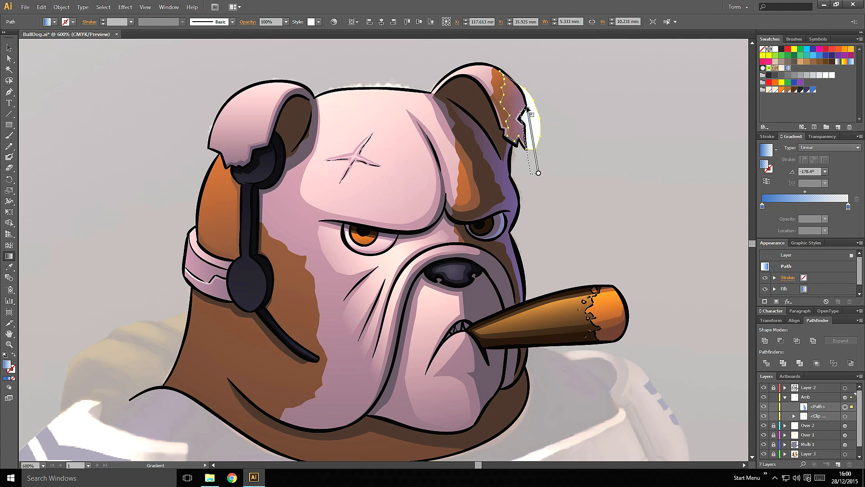
{"action": "left_click_drag", "start_coordinate": [537, 170], "coordinate": [518, 109]}
{"action": "key", "text": "v"}
{"action": "left_click", "coordinate": [578, 128]}
{"action": "left_click_drag", "start_coordinate": [823, 409], "coordinate": [821, 416]}
- Draw a closed shape along the cigar's underside from the mouth to the tip and run its blue gradient upward at about 98°
{"action": "key", "text": "p"}
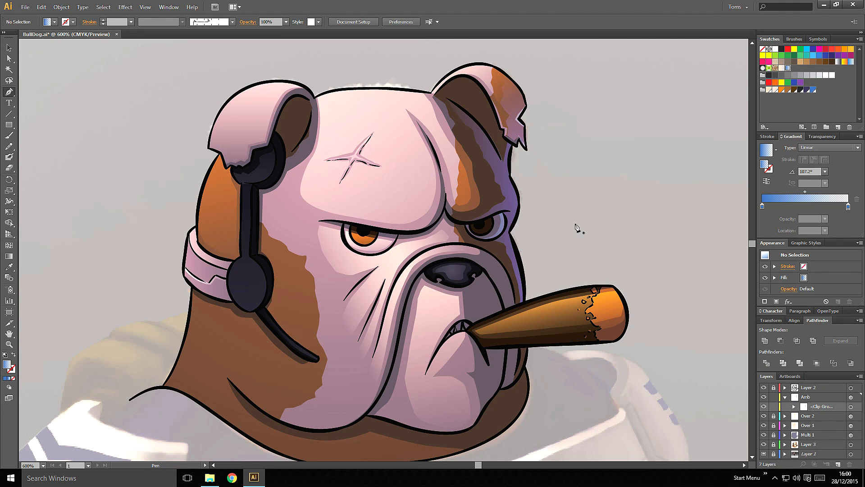
{"action": "scroll", "coordinate": [574, 149], "scroll_direction": "down", "scroll_amount": 4}
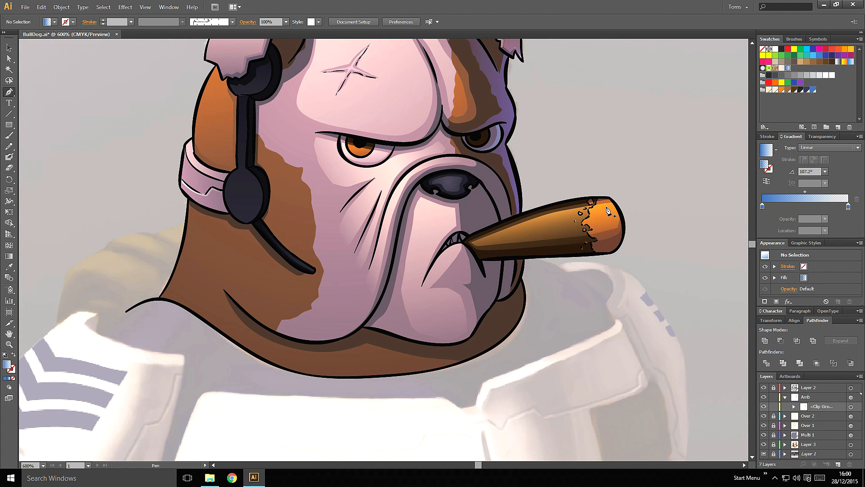
{"action": "left_click", "coordinate": [479, 259]}
{"action": "left_click_drag", "start_coordinate": [523, 254], "coordinate": [553, 238]}
{"action": "left_click", "coordinate": [607, 249]}
{"action": "left_click", "coordinate": [620, 243]}
{"action": "left_click", "coordinate": [629, 237]}
{"action": "left_click", "coordinate": [625, 252]}
{"action": "left_click", "coordinate": [613, 259]}
{"action": "left_click", "coordinate": [480, 259]}
{"action": "key", "text": "g"}
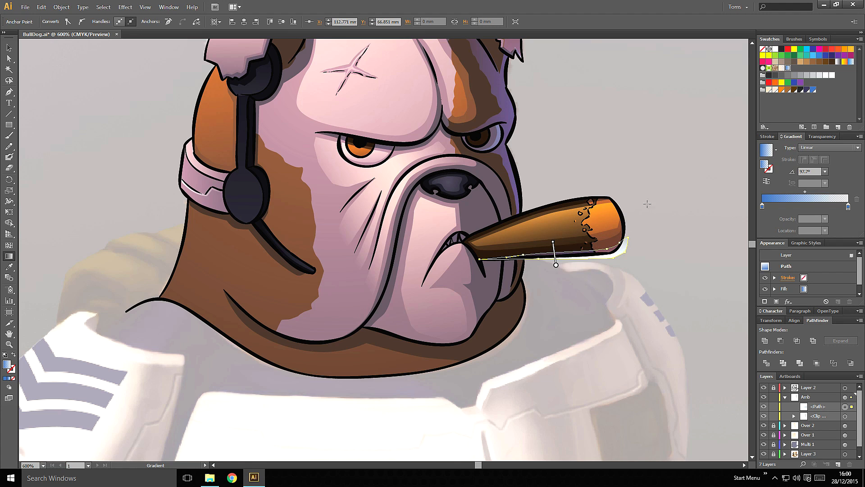
- Draw a closed shape on the outer jowl just beneath the cigar and run its blue gradient inward at about -178°
{"action": "key", "text": "v"}
{"action": "left_click", "coordinate": [644, 230]}
{"action": "key", "text": "p"}
{"action": "left_click", "coordinate": [521, 259]}
{"action": "left_click", "coordinate": [509, 295]}
{"action": "left_click_drag", "start_coordinate": [518, 275], "coordinate": [505, 277]}
{"action": "left_click", "coordinate": [516, 287]}
{"action": "left_click", "coordinate": [525, 269]}
{"action": "left_click", "coordinate": [528, 258]}
{"action": "left_click", "coordinate": [521, 258]}
{"action": "key", "text": "g"}
- Draw a closed narrow crescent along the muzzle fold from above the nose's shaded side down to the cigar's upper edge
{"action": "key", "text": "p"}
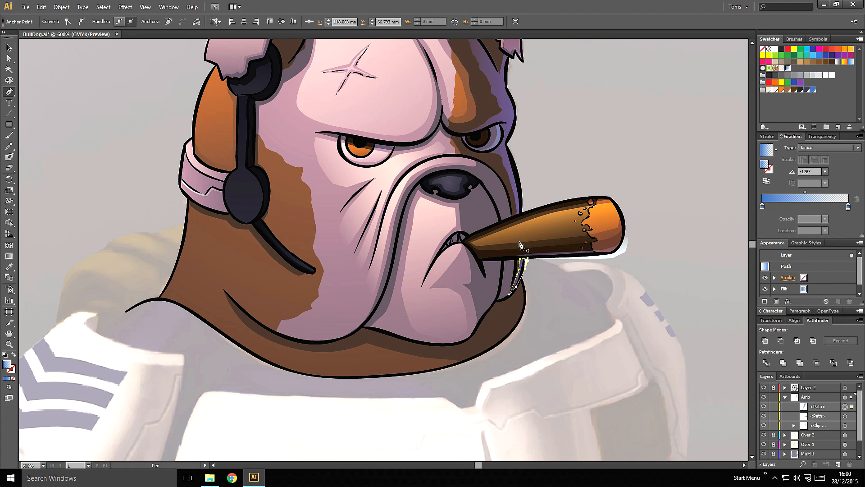
{"action": "left_click", "coordinate": [477, 161]}
{"action": "mouse_move", "coordinate": [492, 179]}
{"action": "left_mouse_down"}
{"action": "mouse_move", "coordinate": [506, 215]}
{"action": "mouse_move", "coordinate": [493, 170]}
{"action": "left_mouse_up"}
{"action": "left_click", "coordinate": [507, 221]}
{"action": "left_click", "coordinate": [512, 216]}
{"action": "left_click", "coordinate": [477, 162]}
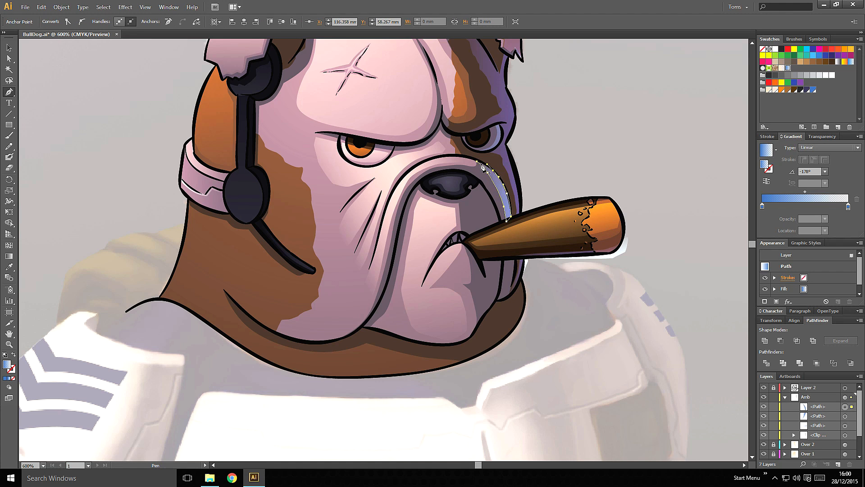
- Draw a closed tapering shape continuing the muzzle fold from the cigar's underside down to the jowl's lower end
{"action": "left_click", "coordinate": [509, 260]}
{"action": "left_click_drag", "start_coordinate": [508, 284], "coordinate": [505, 300]}
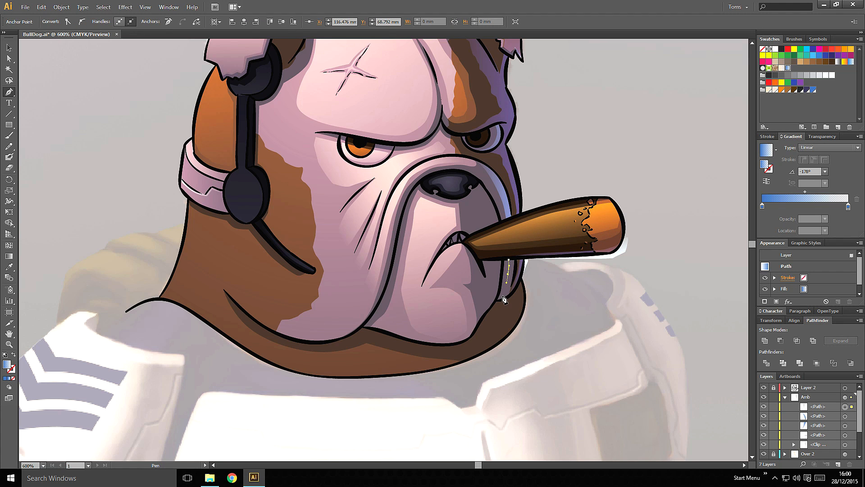
{"action": "left_click", "coordinate": [499, 300]}
{"action": "left_click", "coordinate": [512, 285]}
{"action": "left_click", "coordinate": [516, 268]}
{"action": "left_click", "coordinate": [516, 260]}
{"action": "left_click", "coordinate": [509, 260]}
- Combine the two muzzle-fold shapes into a compound path and run one gradient across them from the outer side at about -174°
{"action": "key", "text": "v"}
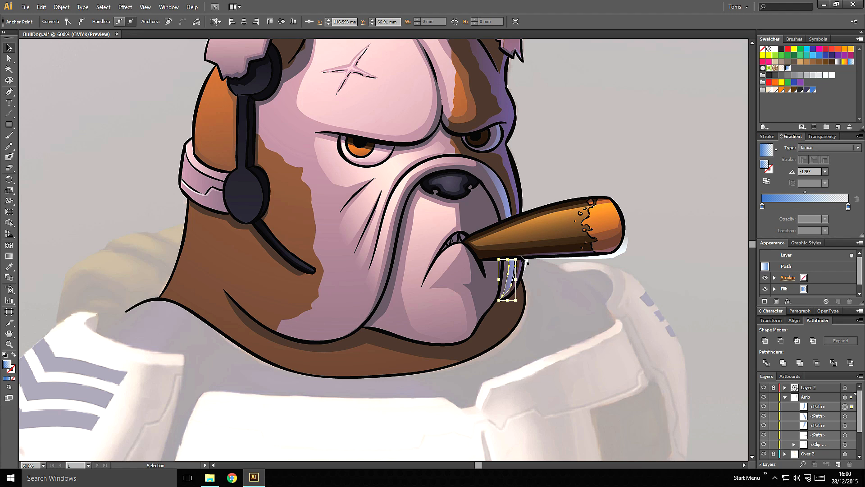
{"action": "left_click", "coordinate": [502, 202], "text": "shift"}
{"action": "key", "text": "ctrl+8"}
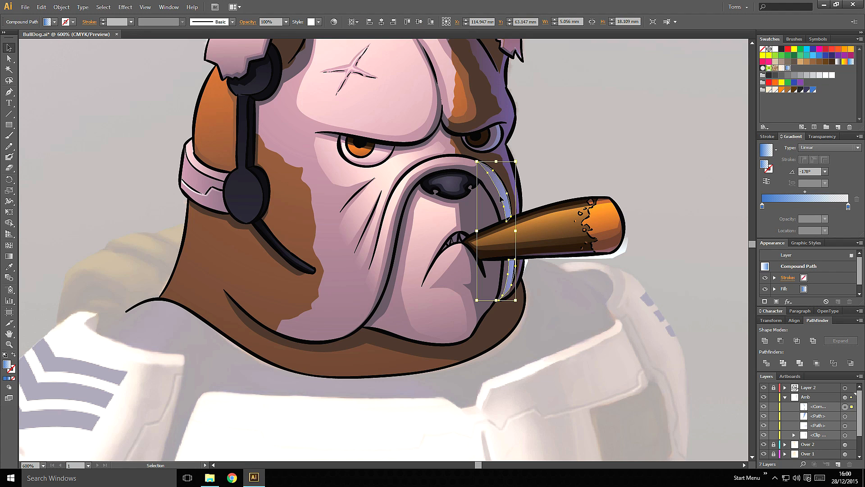
{"action": "key", "text": "g"}
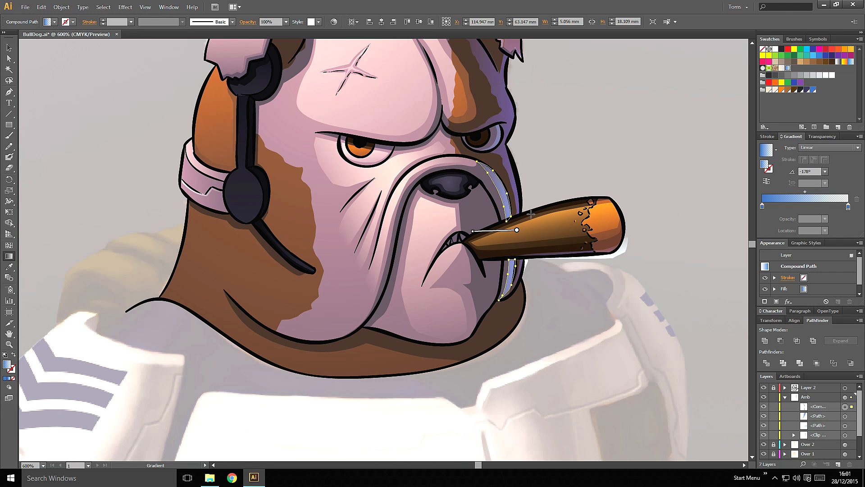
{"action": "left_click_drag", "start_coordinate": [532, 225], "coordinate": [486, 230]}
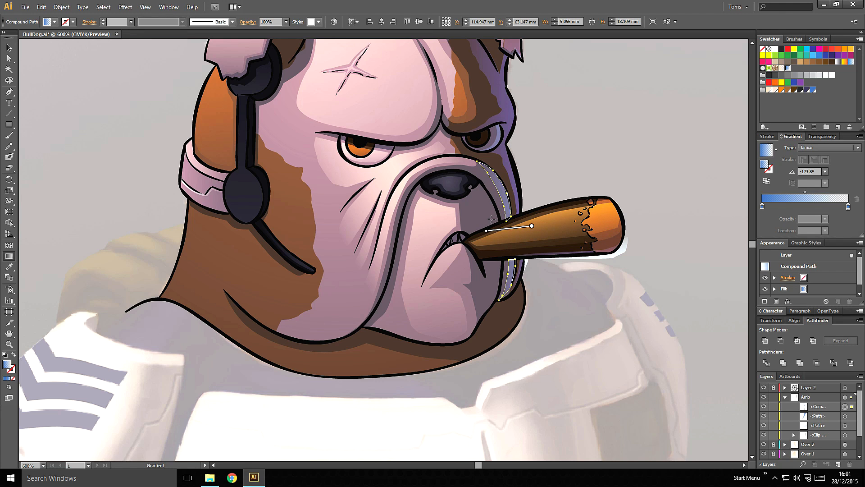
{"action": "key", "text": "v"}
{"action": "left_click", "coordinate": [564, 177]}
- Draw a small blue gradient shape at the nostril on the nose's shaded side
{"action": "key", "text": "space"}
{"action": "left_click_drag", "start_coordinate": [555, 161], "coordinate": [550, 193]}
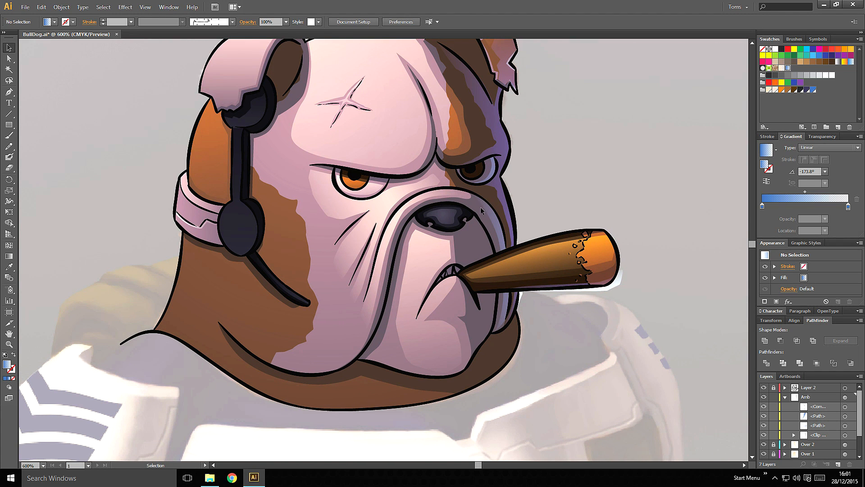
{"action": "key", "text": "p"}
{"action": "left_click", "coordinate": [459, 220]}
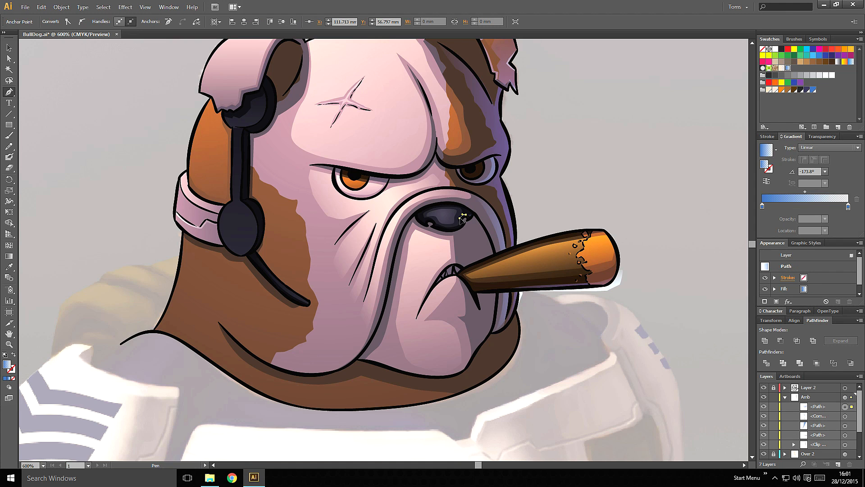
{"action": "left_click_drag", "start_coordinate": [460, 226], "coordinate": [458, 231]}
{"action": "left_click", "coordinate": [472, 214]}
{"action": "left_click", "coordinate": [558, 199], "text": "ctrl"}
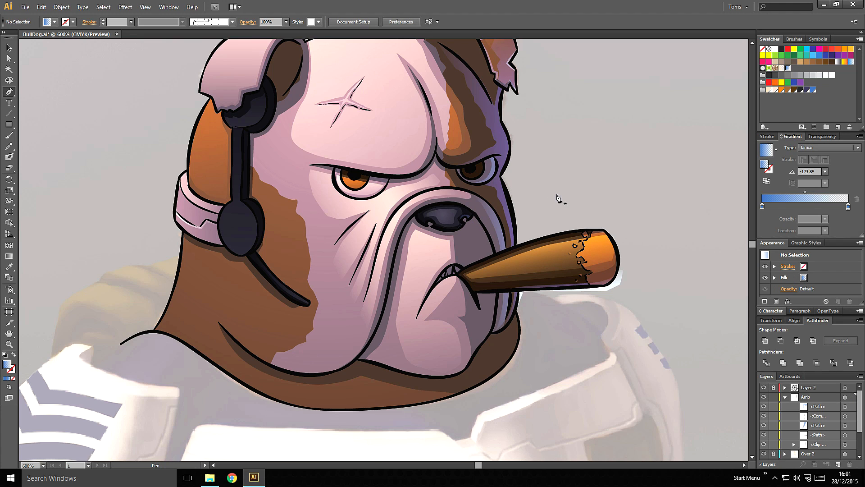
- Draw a closed shape over the upper lip's shaded area between the nose and the cigar
{"action": "left_click", "coordinate": [474, 220]}
{"action": "left_click", "coordinate": [485, 234]}
{"action": "left_click", "coordinate": [492, 256]}
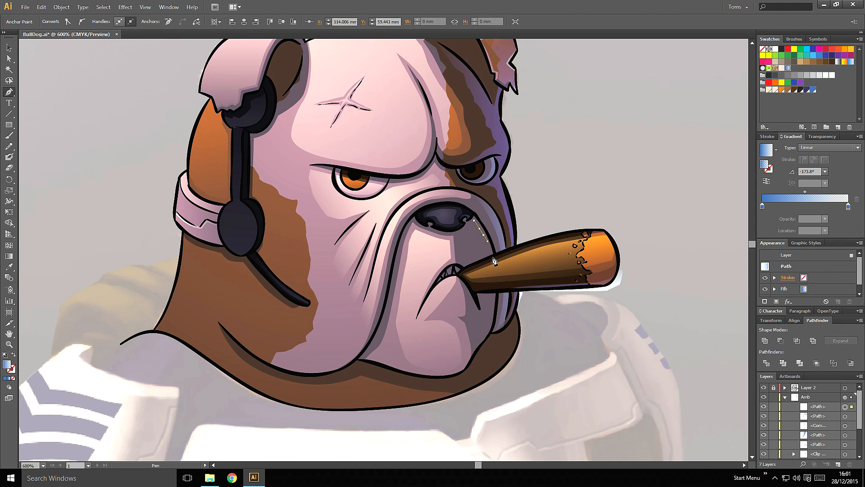
{"action": "left_click", "coordinate": [469, 266]}
{"action": "left_click", "coordinate": [460, 232]}
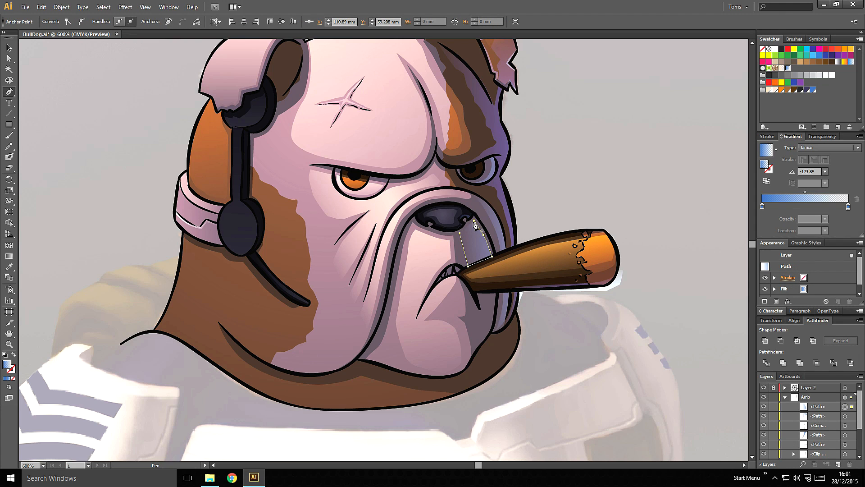
{"action": "left_click", "coordinate": [474, 219]}
- Draw a closed shape over the chin's shaded side below the cigar, following the mouth corner's notch
{"action": "left_click", "coordinate": [494, 293]}
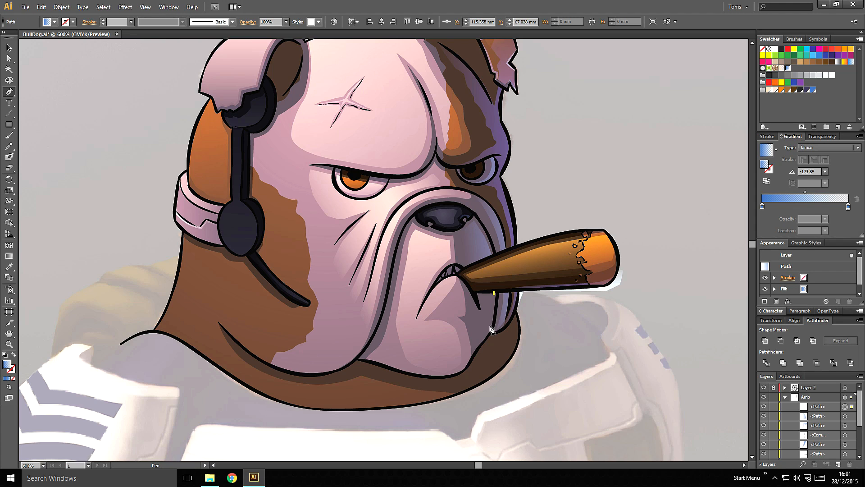
{"action": "left_click", "coordinate": [490, 325]}
{"action": "left_click", "coordinate": [476, 343]}
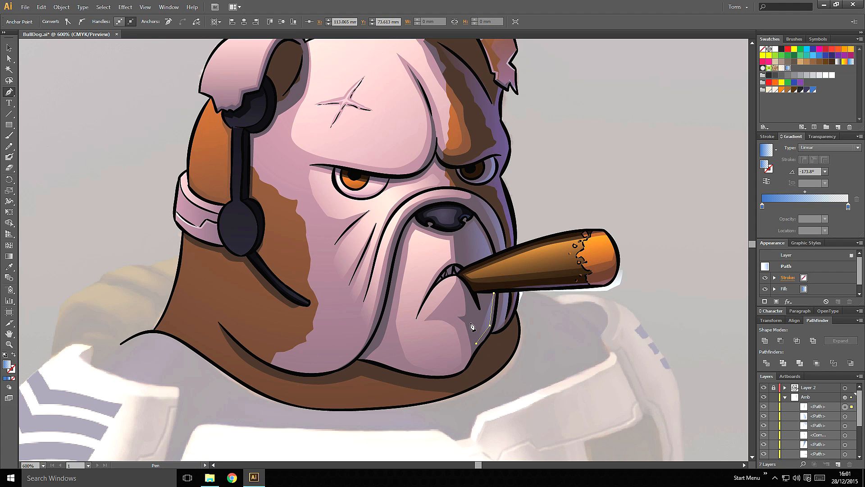
{"action": "left_click", "coordinate": [470, 322]}
{"action": "left_click", "coordinate": [478, 314]}
{"action": "left_click", "coordinate": [467, 293]}
{"action": "left_click", "coordinate": [465, 283]}
{"action": "left_click", "coordinate": [478, 309]}
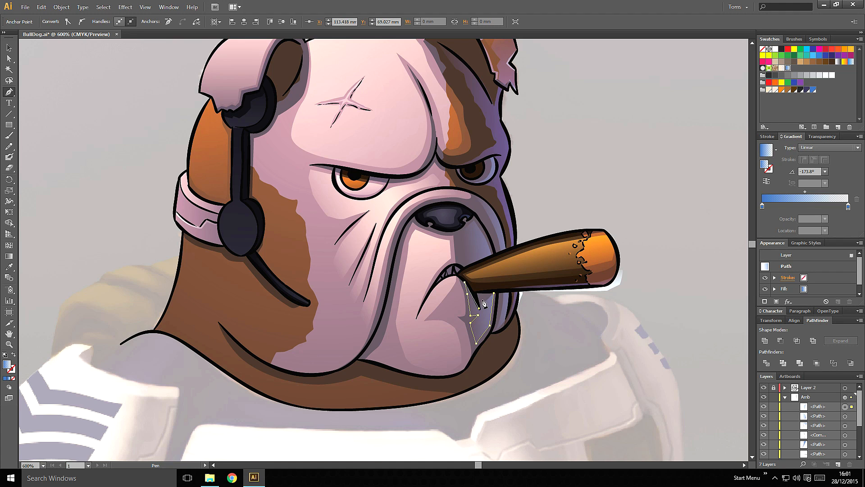
{"action": "left_click", "coordinate": [476, 293]}
{"action": "left_click", "coordinate": [494, 293]}
- Combine the upper lip and chin shapes into a compound path and run one gradient across them at about -177.5°
{"action": "key", "text": "v"}
{"action": "left_click", "coordinate": [476, 234], "text": "shift"}
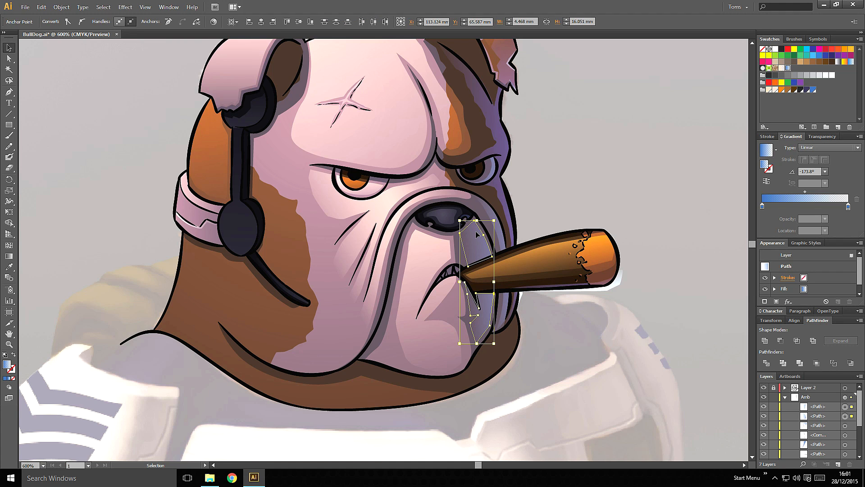
{"action": "key", "text": "ctrl+8"}
{"action": "key", "text": "g"}
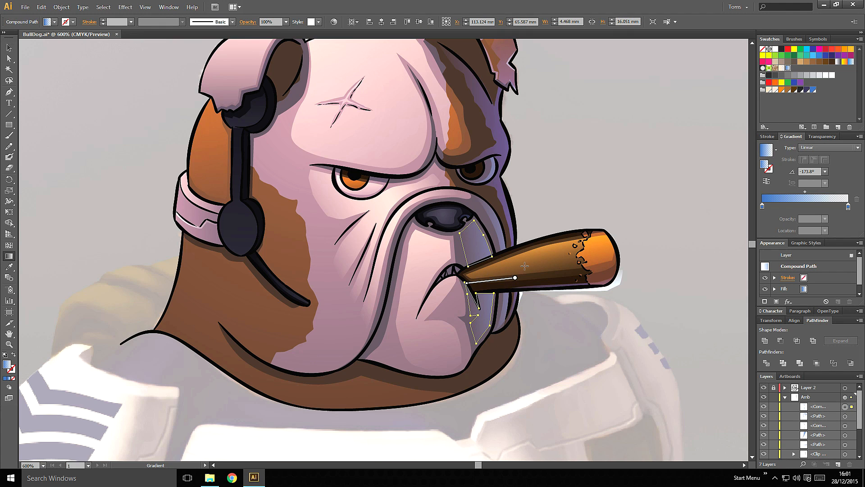
{"action": "left_click_drag", "start_coordinate": [459, 282], "coordinate": [522, 280]}
{"action": "mouse_move", "coordinate": [466, 284]}
{"action": "key", "text": "v"}
{"action": "left_click", "coordinate": [591, 215]}
- Draw a closed curved shape on the outer rim of the headset's upper earpiece beneath the folded ear
{"action": "left_click_drag", "start_coordinate": [601, 179], "coordinate": [584, 215]}
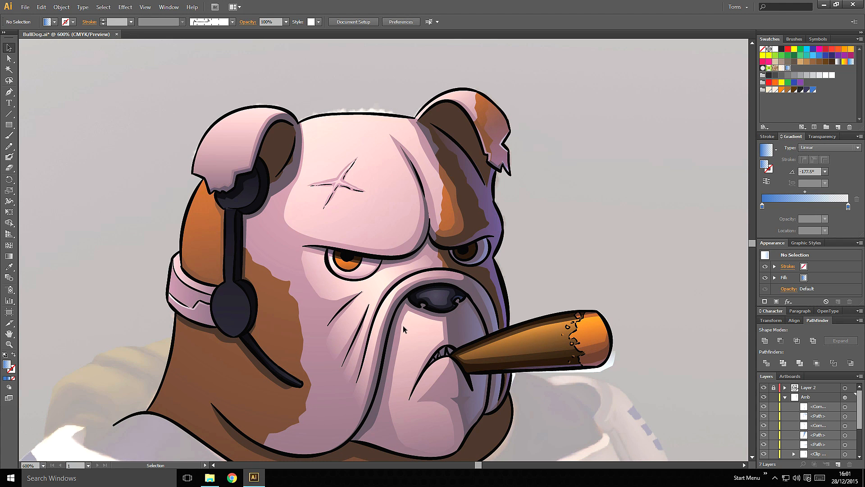
{"action": "key", "text": "p"}
{"action": "left_click", "coordinate": [258, 171]}
{"action": "left_click", "coordinate": [259, 185]}
{"action": "left_click", "coordinate": [257, 197]}
{"action": "left_click", "coordinate": [266, 197]}
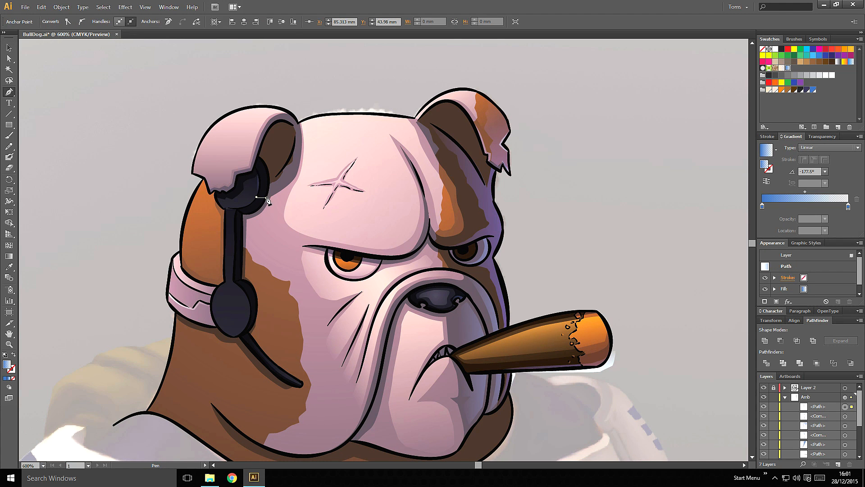
{"action": "left_click", "coordinate": [269, 182]}
{"action": "left_click", "coordinate": [266, 165]}
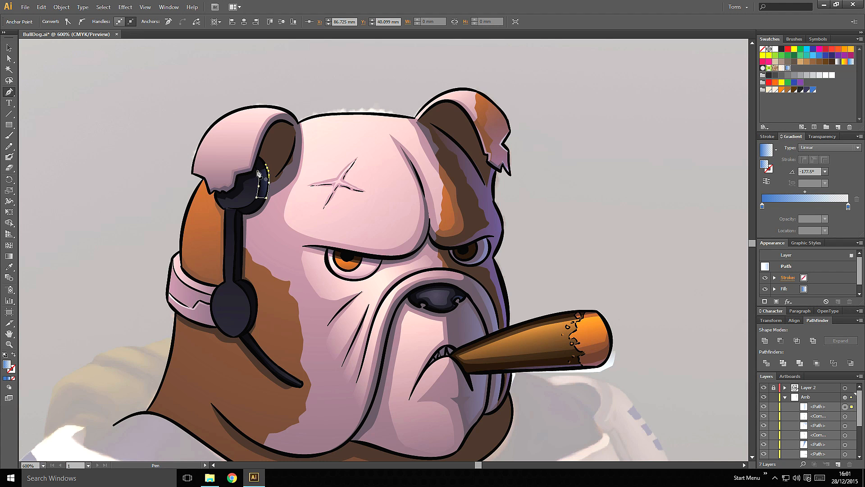
{"action": "left_click", "coordinate": [257, 172]}
- Run the earpiece shape's gradient downward at about -88°, centre the blue stop, and add a start stop with 0% opacity
{"action": "key", "text": "g"}
{"action": "left_click_drag", "start_coordinate": [263, 170], "coordinate": [264, 198]}
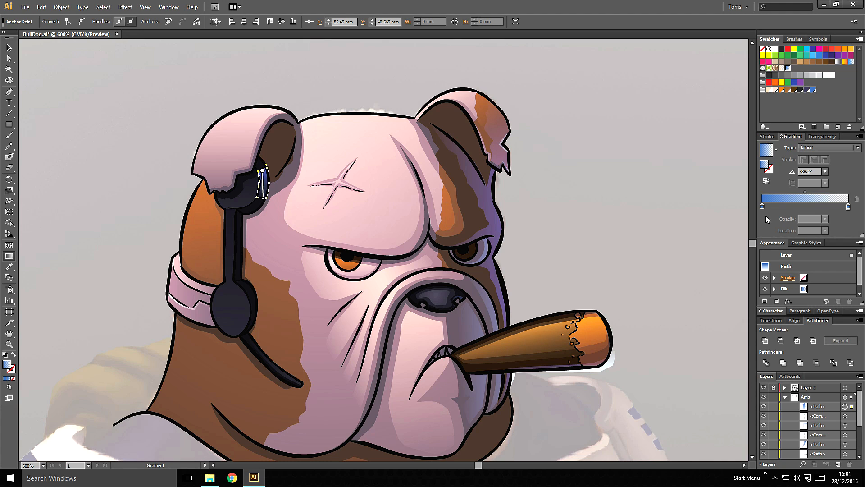
{"action": "left_click_drag", "start_coordinate": [762, 206], "coordinate": [806, 206]}
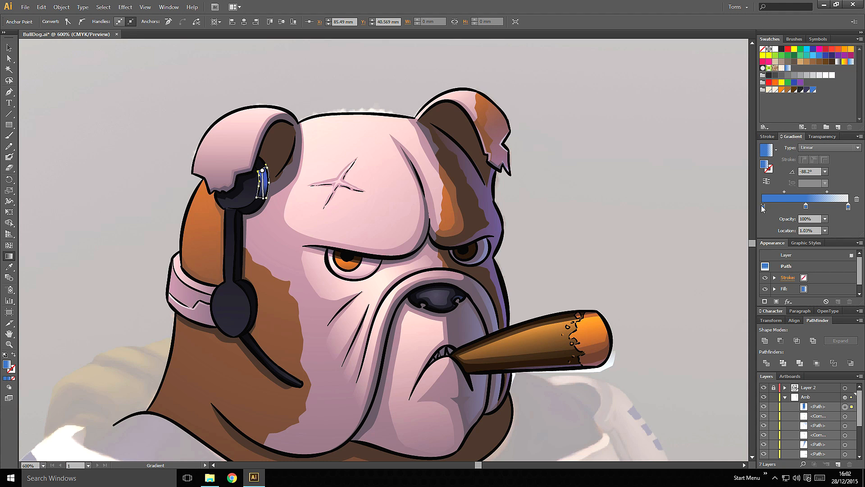
{"action": "left_click", "coordinate": [811, 219]}
{"action": "type", "text": "0"}
{"action": "key", "text": "Return"}
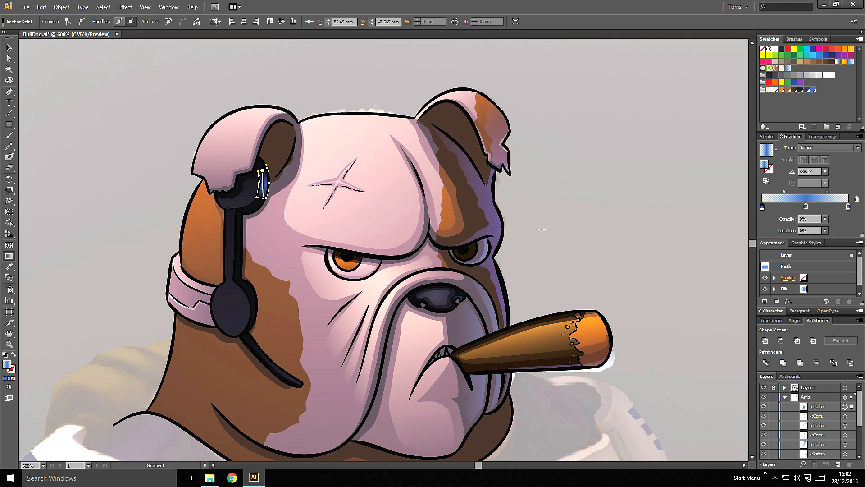
{"action": "key", "text": "ctrl+shift+a"}
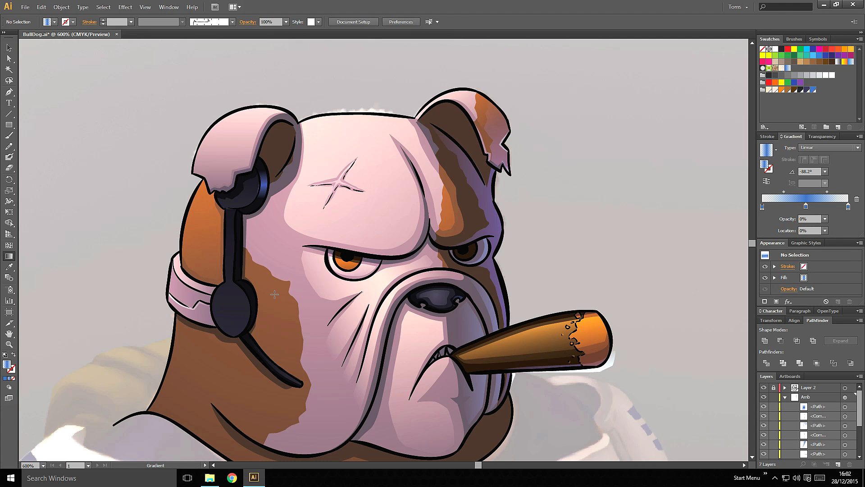
- Nudge the middle anchor point on the upper earpiece shape's inner edge slightly outward to follow the rim
{"action": "key", "text": "p"}
{"action": "scroll", "coordinate": [304, 194], "scroll_direction": "up", "scroll_amount": 4}
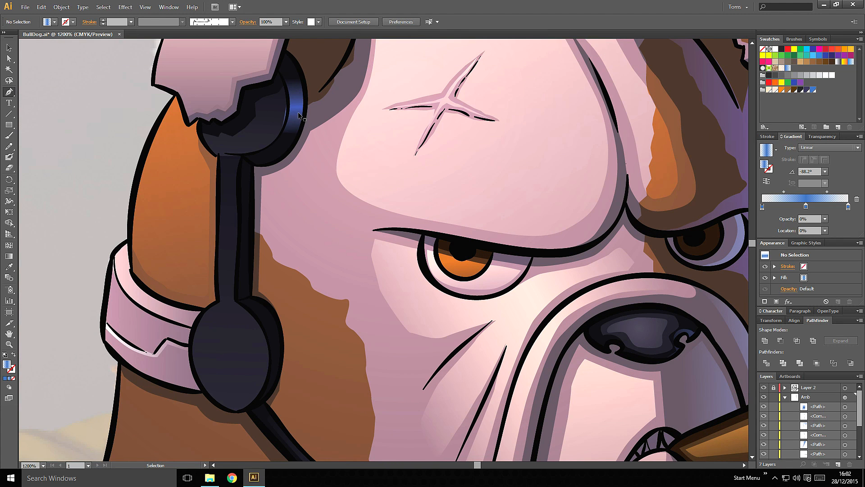
{"action": "left_click", "coordinate": [299, 131], "text": "ctrl"}
{"action": "key", "text": "a"}
{"action": "left_click", "coordinate": [285, 110]}
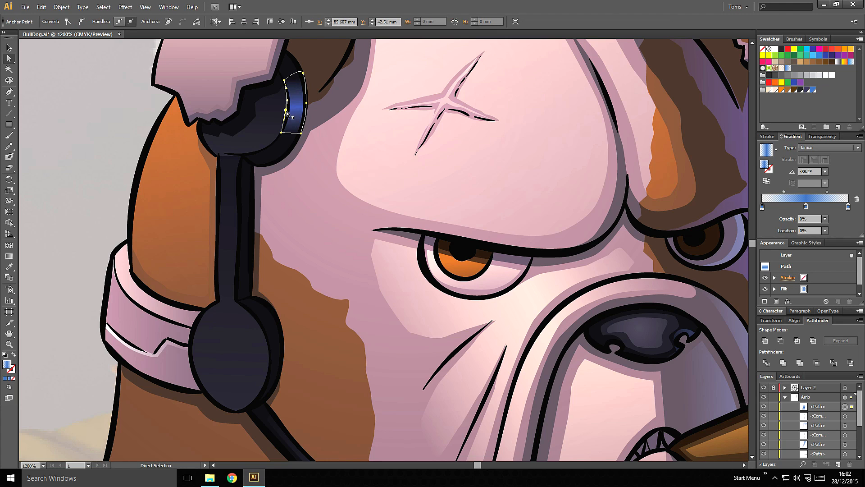
{"action": "left_click_drag", "start_coordinate": [286, 110], "coordinate": [288, 110]}
{"action": "key", "text": "ctrl+shift+a"}
{"action": "key", "text": "v"}
- Draw a closed curved shape with the same blue gradient on the outer rim of the headset's lower round earpiece
{"action": "left_click_drag", "start_coordinate": [320, 147], "coordinate": [357, 212]}
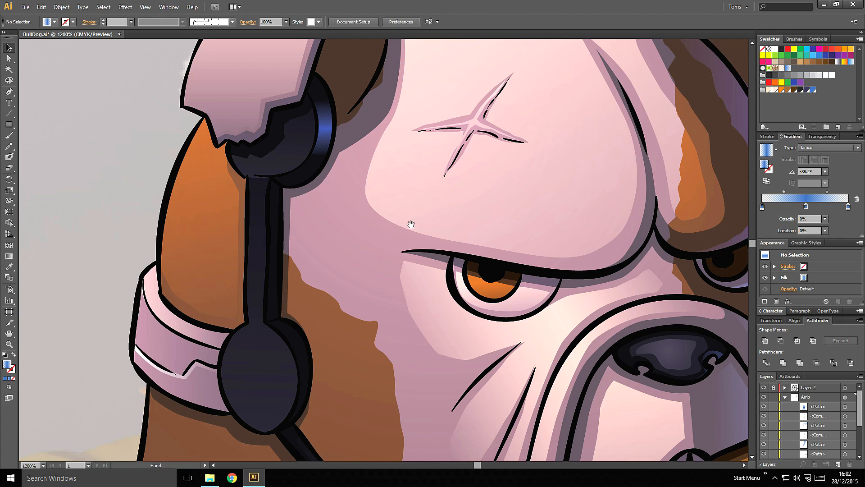
{"action": "left_click_drag", "start_coordinate": [411, 224], "coordinate": [446, 165]}
{"action": "key", "text": "p"}
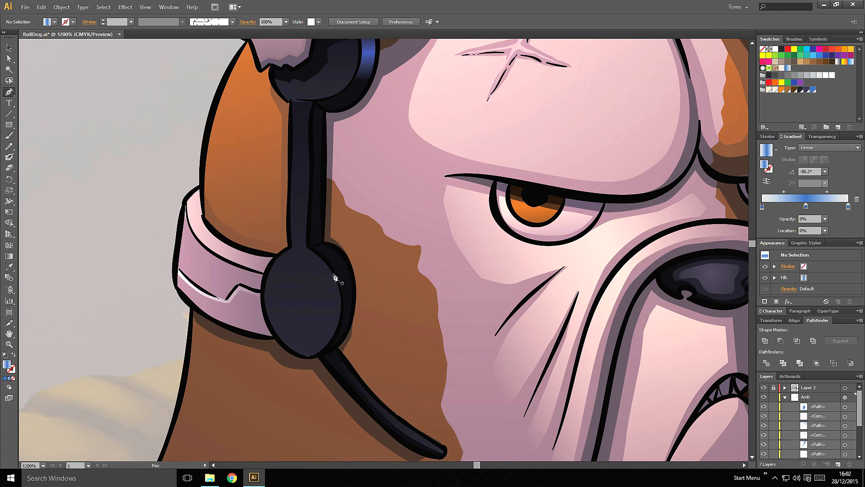
{"action": "left_click", "coordinate": [326, 262]}
{"action": "left_click", "coordinate": [351, 263]}
{"action": "left_click", "coordinate": [356, 296]}
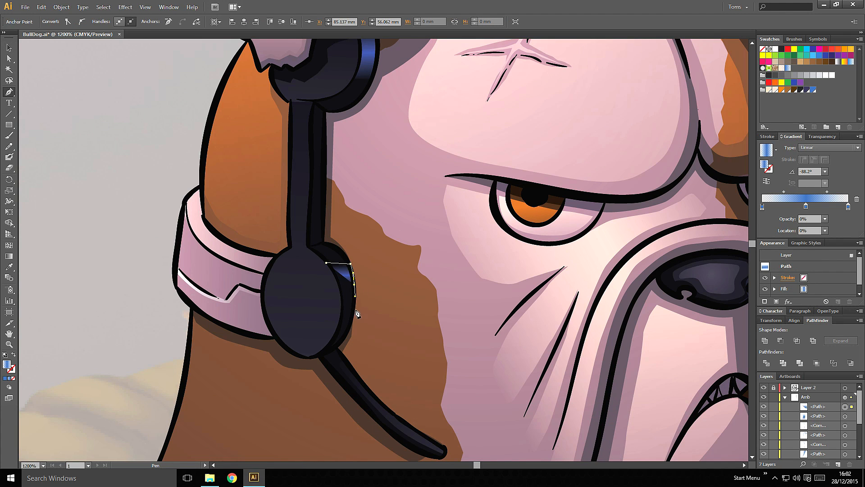
{"action": "left_click", "coordinate": [353, 313]}
{"action": "left_click", "coordinate": [341, 316]}
{"action": "left_click_drag", "start_coordinate": [340, 291], "coordinate": [337, 280]}
{"action": "left_click", "coordinate": [325, 262]}
{"action": "key", "text": "v"}
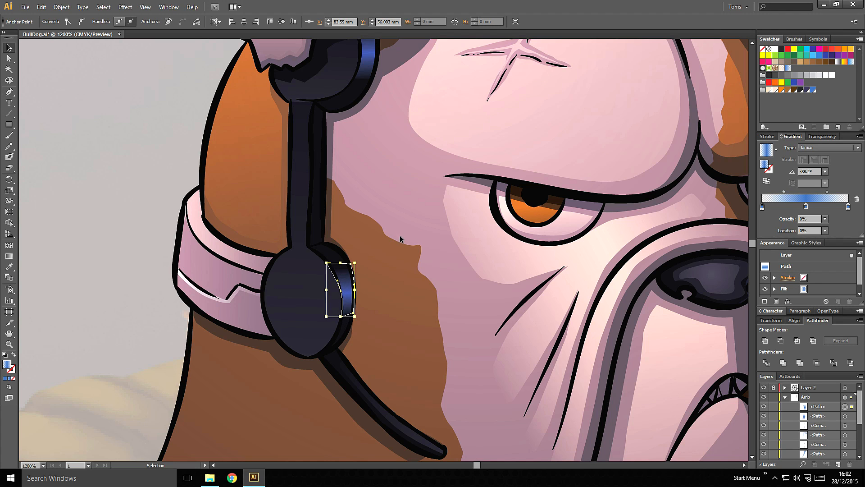
{"action": "left_click", "coordinate": [403, 235]}
- Draw a closed shape over the neck's shaded end below the jowl, with its outer side reaching past the neck outline
{"action": "key", "text": "ctrl+minus"}
{"action": "key", "text": "ctrl+minus"}
{"action": "key", "text": "ctrl+minus"}
{"action": "key", "text": "ctrl+minus"}
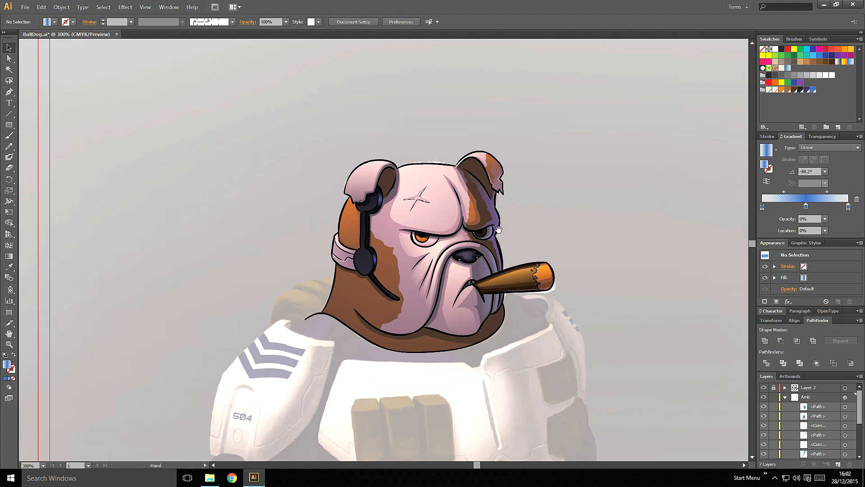
{"action": "left_click_drag", "start_coordinate": [498, 224], "coordinate": [429, 230]}
{"action": "key", "text": "ctrl+plus"}
{"action": "key", "text": "ctrl+plus"}
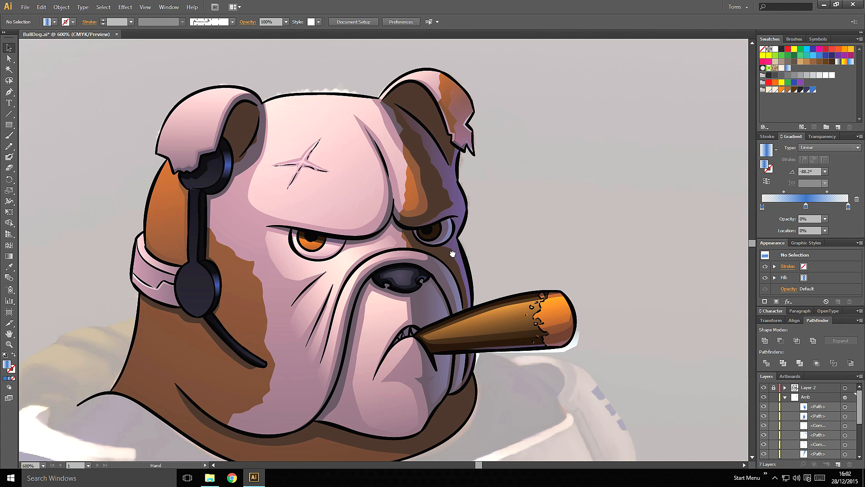
{"action": "left_click_drag", "start_coordinate": [452, 292], "coordinate": [436, 215]}
{"action": "key", "text": "p"}
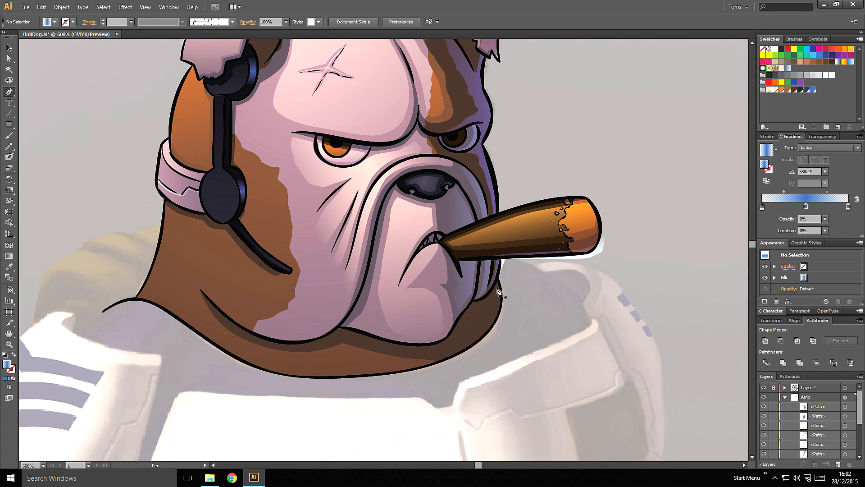
{"action": "left_click", "coordinate": [496, 283]}
{"action": "left_click", "coordinate": [492, 296]}
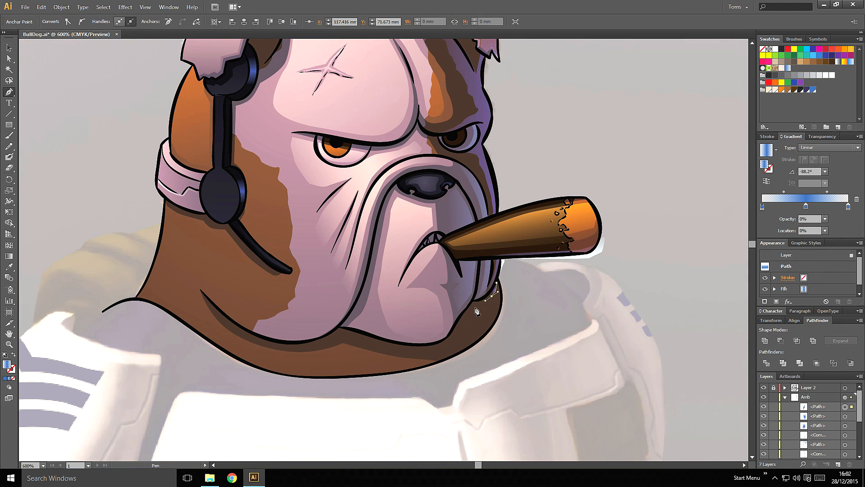
{"action": "left_click", "coordinate": [475, 306]}
{"action": "left_click_drag", "start_coordinate": [465, 316], "coordinate": [504, 277]}
{"action": "left_click", "coordinate": [455, 336]}
{"action": "left_click", "coordinate": [447, 345]}
{"action": "left_click", "coordinate": [503, 277]}
{"action": "left_click", "coordinate": [501, 274]}
{"action": "left_click", "coordinate": [497, 282]}
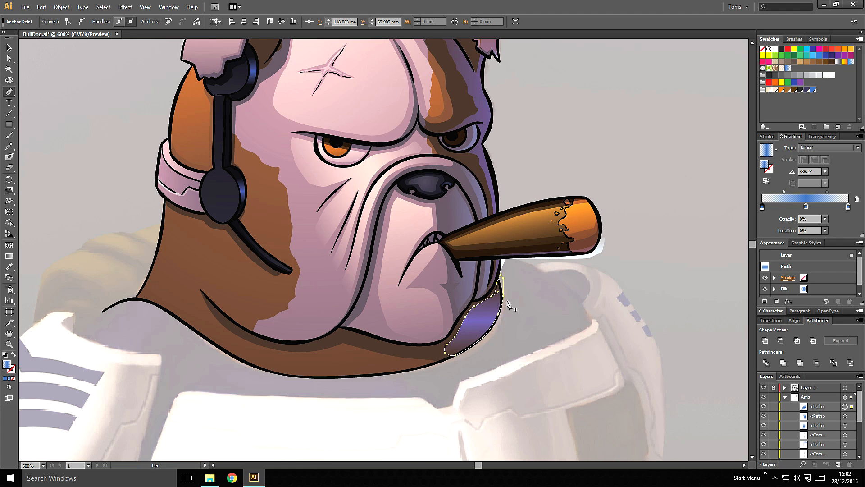
- Apply the two-stop blue-to-transparent gradient to the neck shape and run it inward from the outer neck edge at about -174°
{"action": "key", "text": "g"}
{"action": "left_click", "coordinate": [789, 69]}
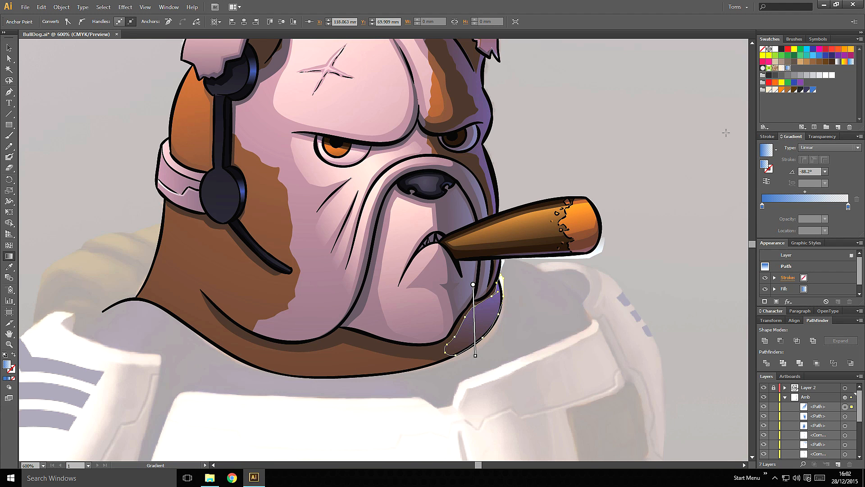
{"action": "mouse_move", "coordinate": [517, 282]}
{"action": "left_mouse_down"}
{"action": "mouse_move", "coordinate": [439, 326]}
{"action": "mouse_move", "coordinate": [436, 291]}
{"action": "left_mouse_up"}
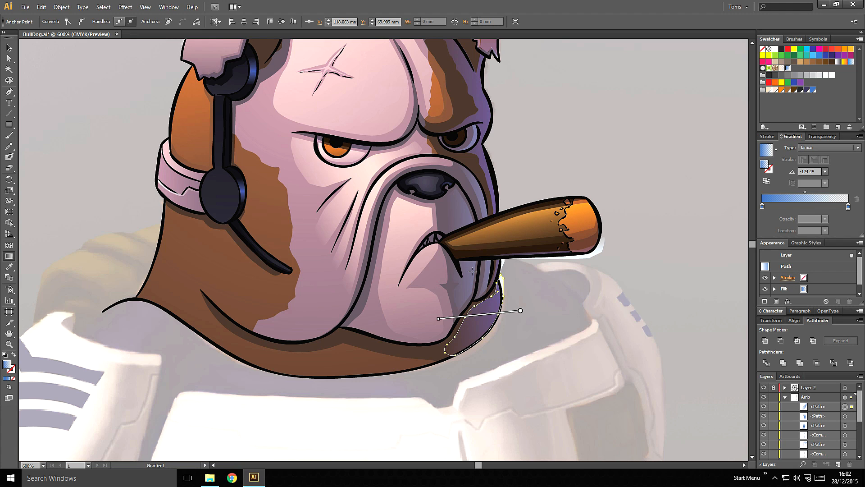
{"action": "key", "text": "v"}
{"action": "left_click", "coordinate": [625, 257]}
{"action": "left_click_drag", "start_coordinate": [629, 206], "coordinate": [620, 260]}
{"action": "mouse_move", "coordinate": [616, 257]}
{"action": "left_mouse_down"}
{"action": "mouse_move", "coordinate": [599, 199]}
{"action": "mouse_move", "coordinate": [620, 250]}
{"action": "left_mouse_up"}
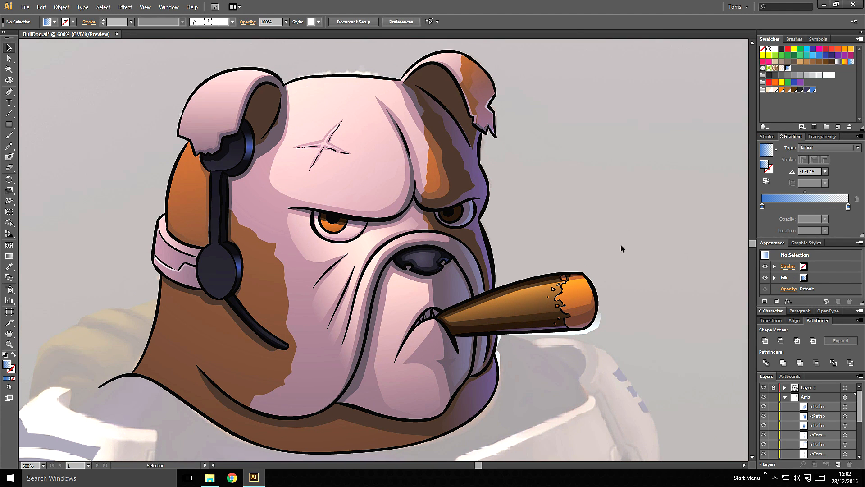
- Collapse and lock the Amb layer and add a new layer directly above it
{"action": "left_click", "coordinate": [786, 398]}
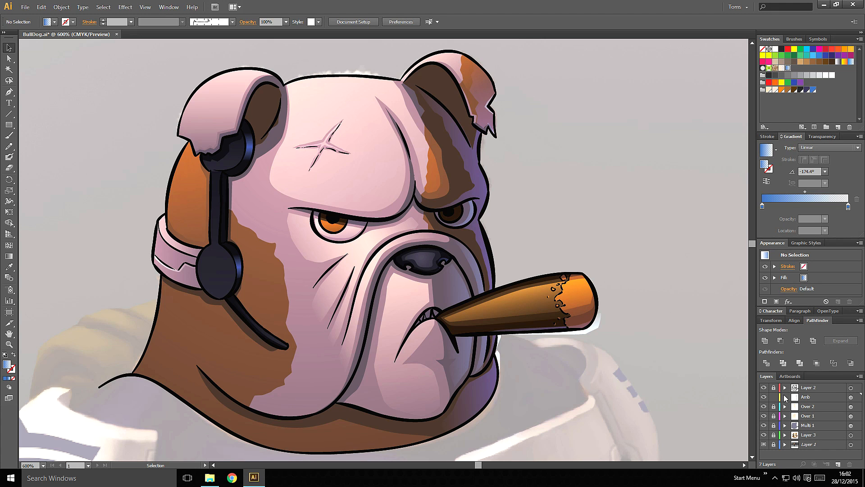
{"action": "left_click", "coordinate": [774, 396]}
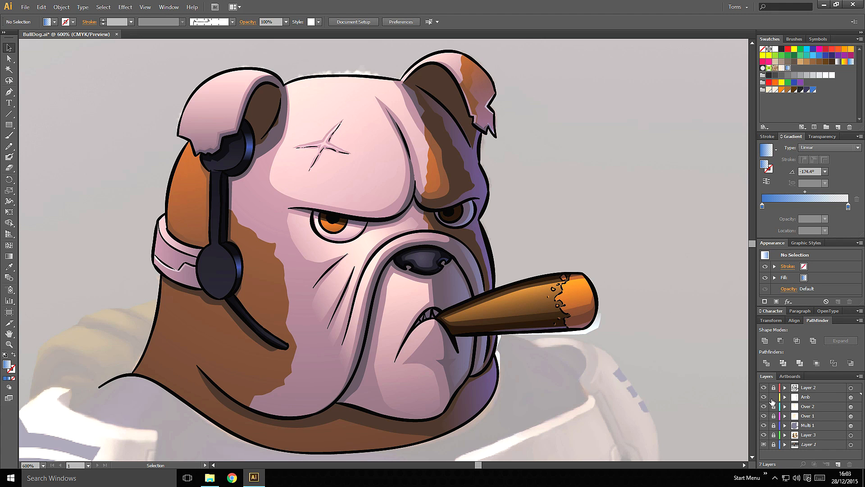
{"action": "left_click", "coordinate": [838, 464]}
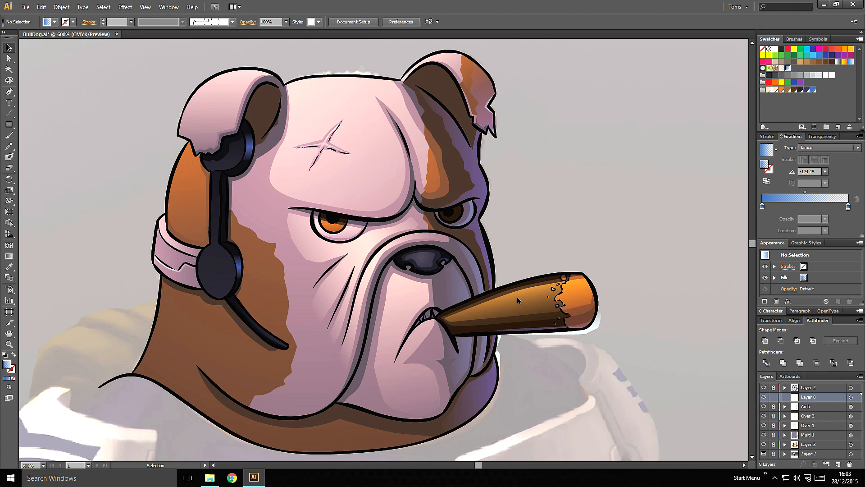
- Draw a small closed highlight, about 1.2 by 0.8 mm, on the upper part of the nose and fill it with pale cream
{"action": "key", "text": "p"}
{"action": "key", "text": "ctrl+plus"}
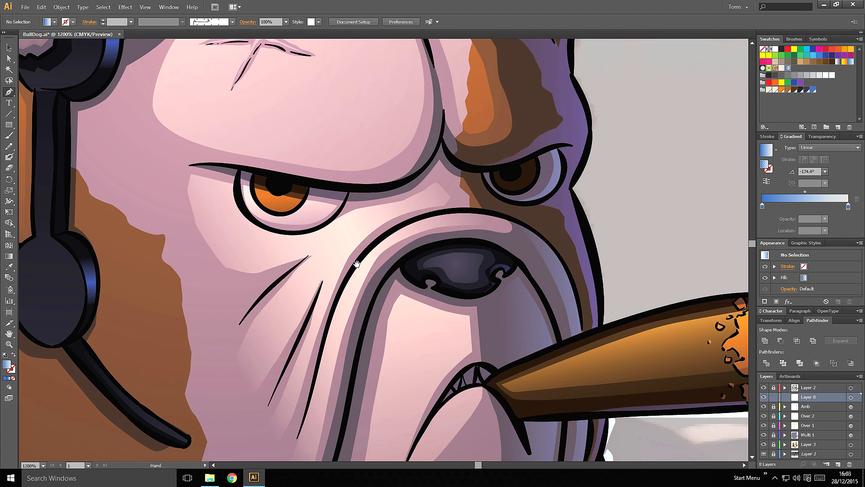
{"action": "left_click_drag", "start_coordinate": [284, 220], "coordinate": [323, 242]}
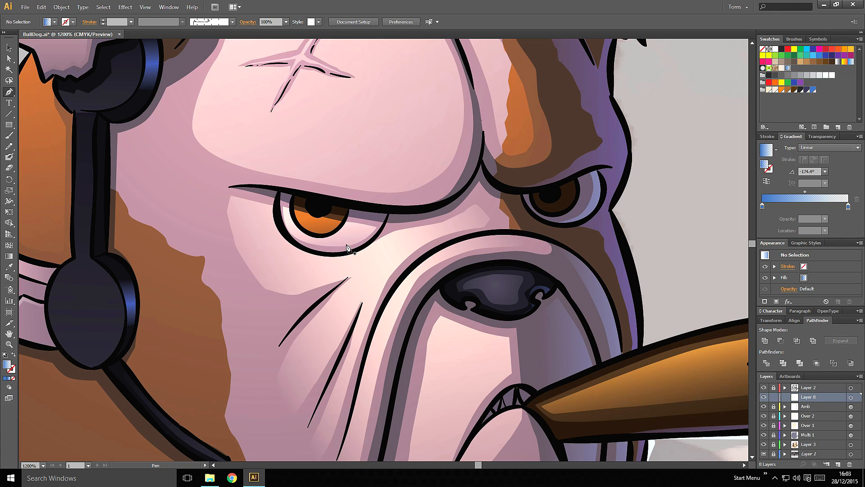
{"action": "left_click", "coordinate": [494, 277]}
{"action": "left_click", "coordinate": [485, 280]}
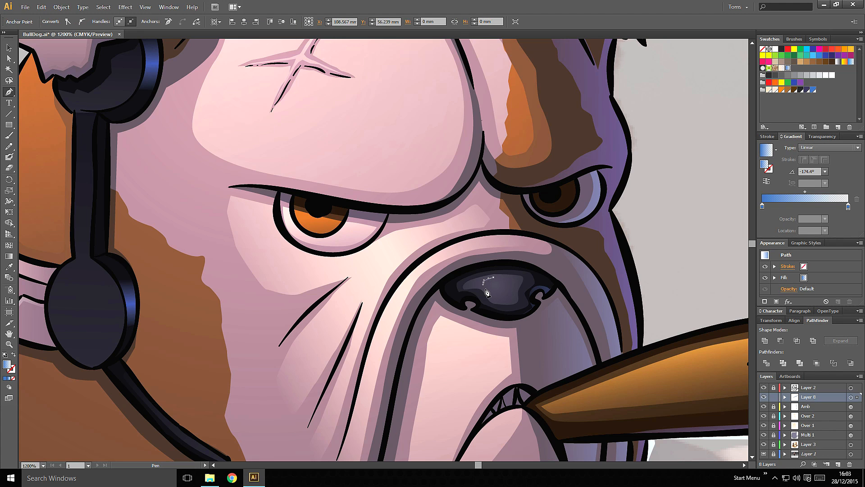
{"action": "left_click", "coordinate": [488, 288]}
{"action": "left_click_drag", "start_coordinate": [497, 288], "coordinate": [499, 283]}
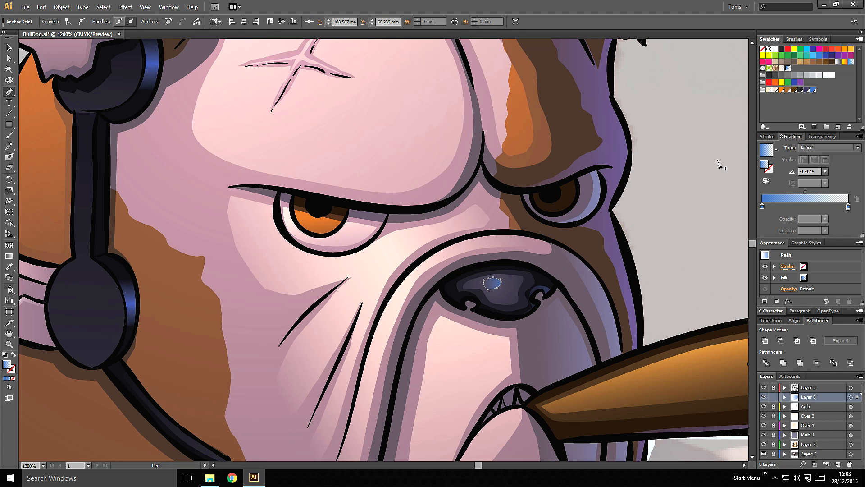
{"action": "left_click", "coordinate": [769, 91]}
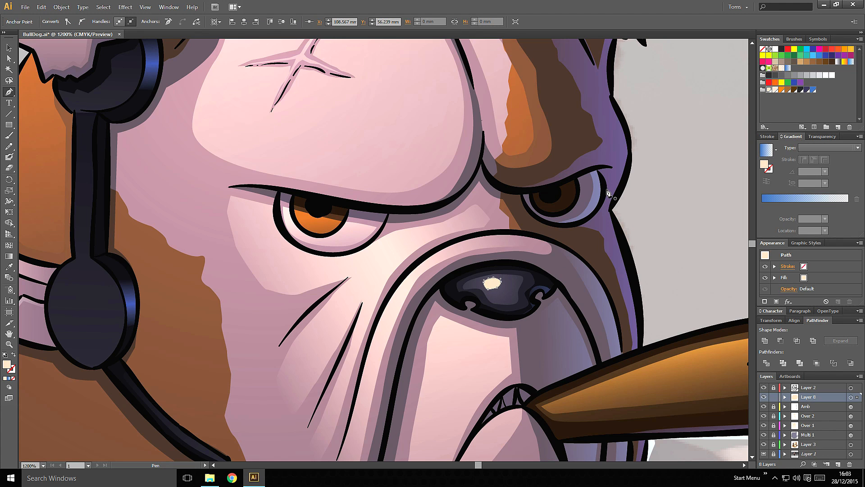
- Set the nose highlight's blending mode to Color Dodge with 90% opacity
{"action": "key", "text": "ctrl+minus"}
{"action": "key", "text": "ctrl+minus"}
{"action": "key", "text": "ctrl+minus"}
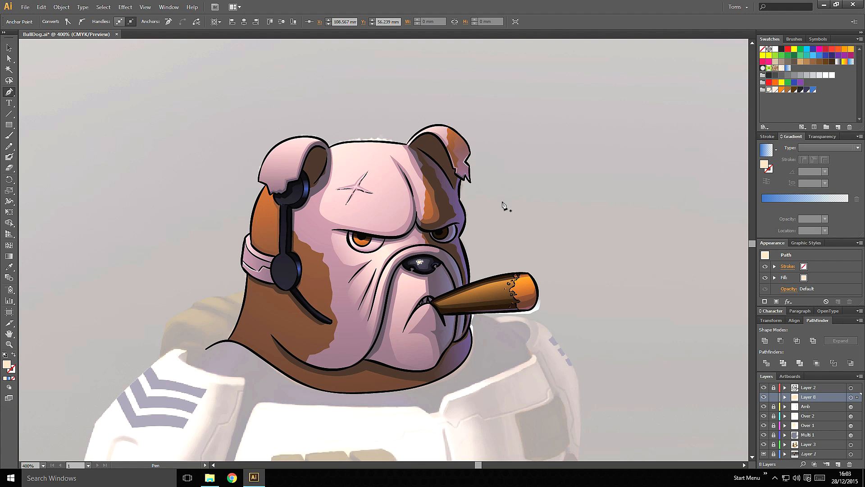
{"action": "key", "text": "v"}
{"action": "left_click", "coordinate": [517, 218]}
{"action": "left_click", "coordinate": [420, 263]}
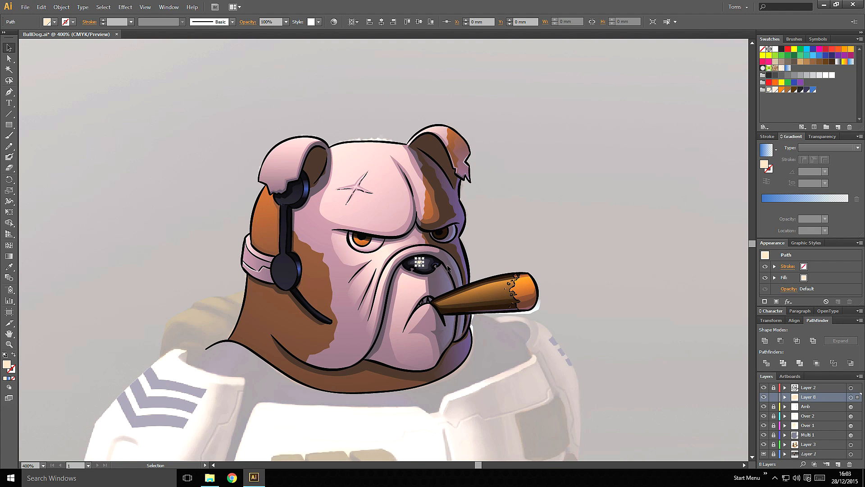
{"action": "left_click", "coordinate": [818, 136]}
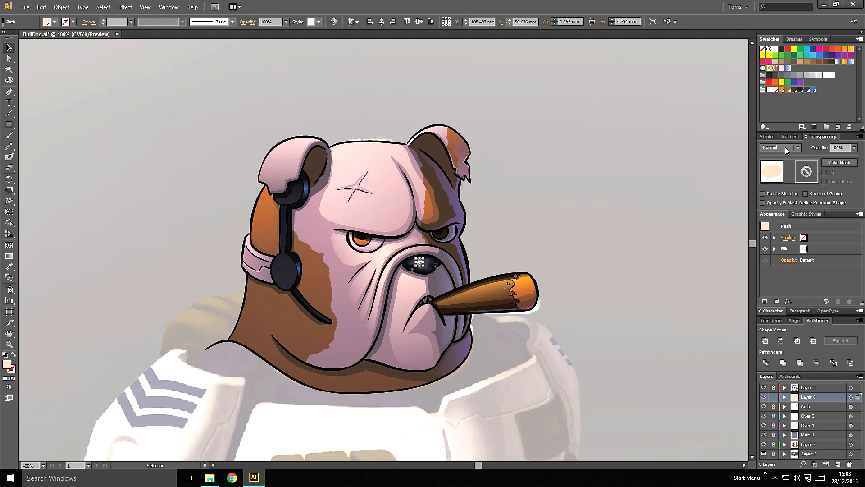
{"action": "left_click", "coordinate": [786, 147]}
{"action": "left_click", "coordinate": [782, 221]}
{"action": "left_click", "coordinate": [839, 147]}
{"action": "type", "text": "90"}
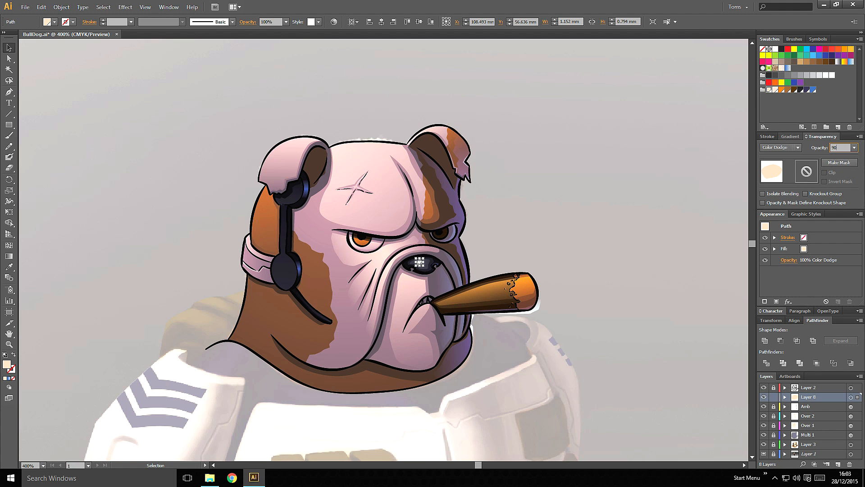
{"action": "key", "text": "Return"}
{"action": "left_click", "coordinate": [554, 217]}
{"action": "key", "text": "space"}
{"action": "left_click_drag", "start_coordinate": [554, 228], "coordinate": [554, 233]}
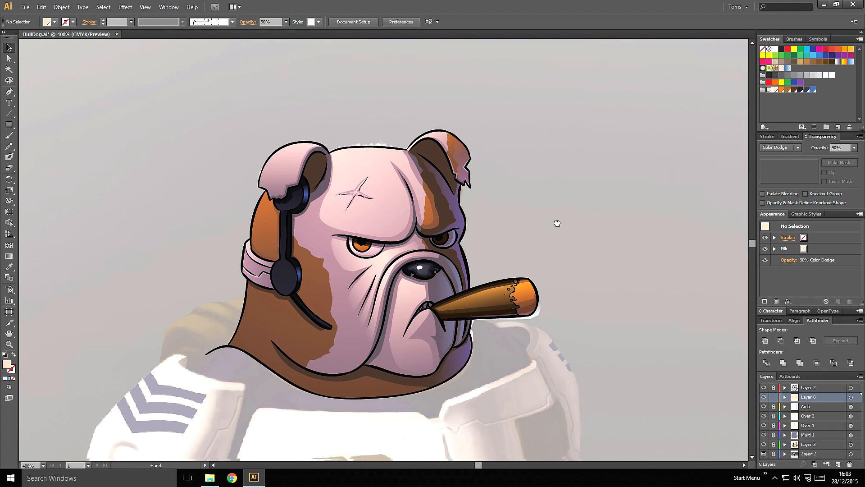
- Unlock Layer 3 and expand it and its clip group to list the shapes inside
{"action": "key", "text": "ctrl+plus"}
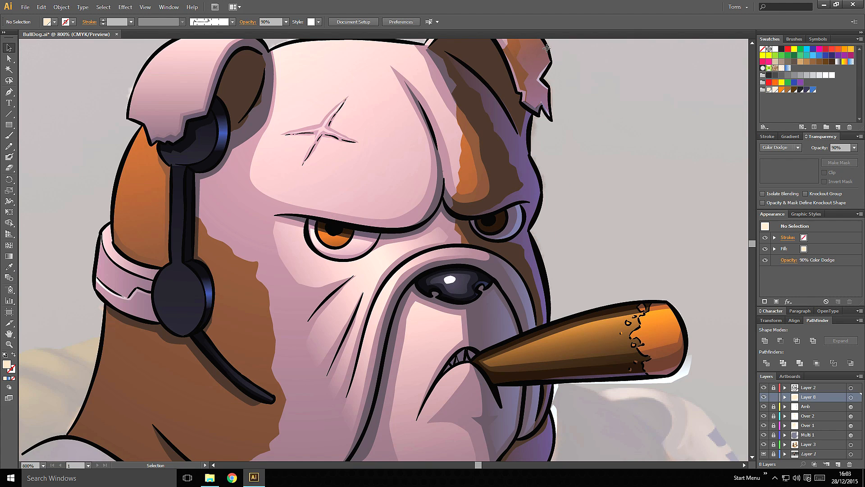
{"action": "key", "text": "space"}
{"action": "left_click_drag", "start_coordinate": [477, 246], "coordinate": [380, 213]}
{"action": "key", "text": "space"}
{"action": "left_click_drag", "start_coordinate": [565, 338], "coordinate": [525, 319]}
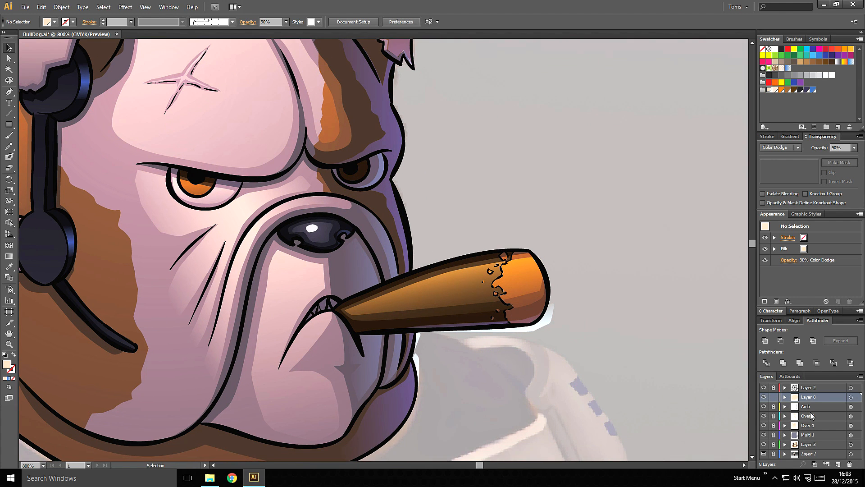
{"action": "left_click", "coordinate": [807, 445]}
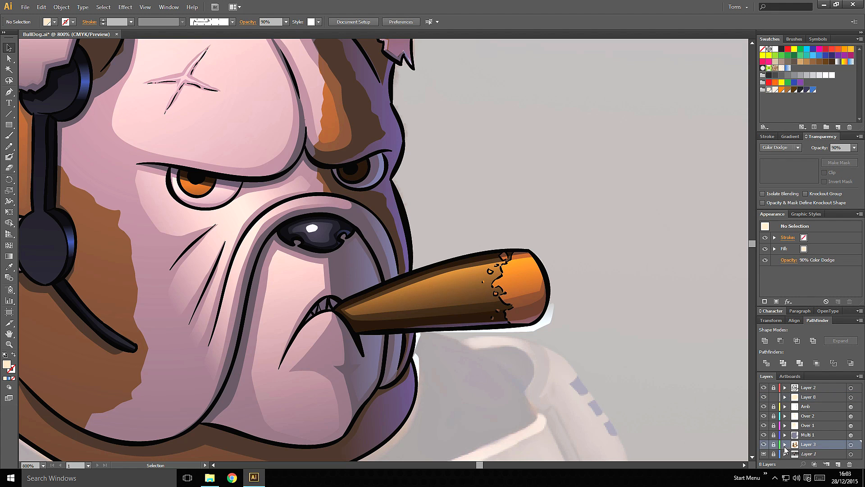
{"action": "left_click", "coordinate": [785, 444]}
{"action": "scroll", "coordinate": [859, 419], "scroll_direction": "down", "scroll_amount": 1}
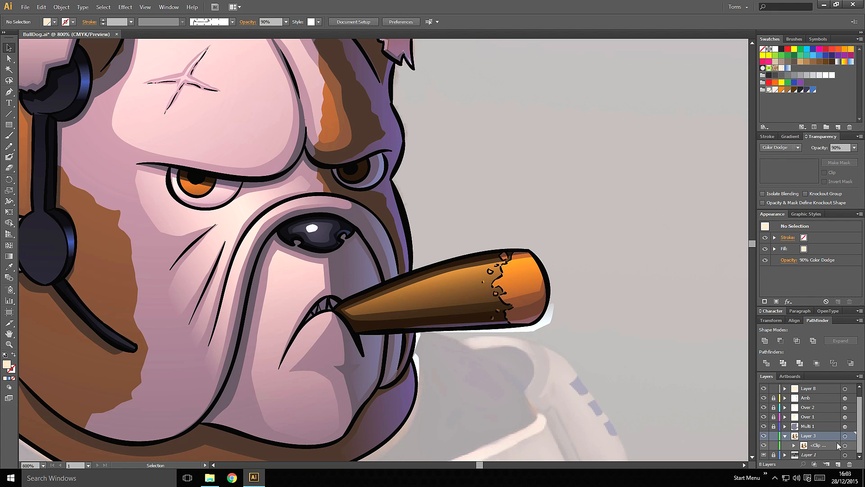
{"action": "left_click", "coordinate": [793, 445]}
{"action": "scroll", "coordinate": [859, 406], "scroll_direction": "down", "scroll_amount": 4}
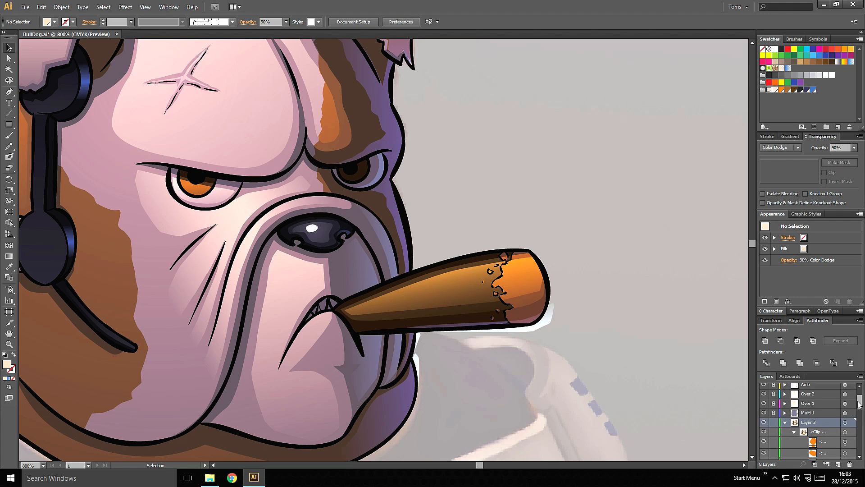
- Copy the orange cigar tip and ember shapes from Layer 3, relock that layer, and paste the copies in place on Layer 8
{"action": "left_click", "coordinate": [845, 413]}
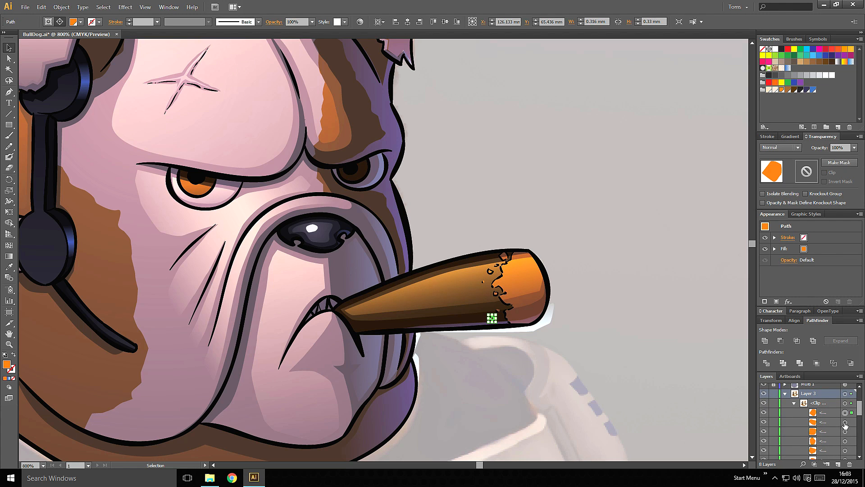
{"action": "left_click", "coordinate": [846, 421], "text": "shift"}
{"action": "left_click", "coordinate": [846, 431], "text": "shift"}
{"action": "left_click", "coordinate": [845, 442], "text": "shift"}
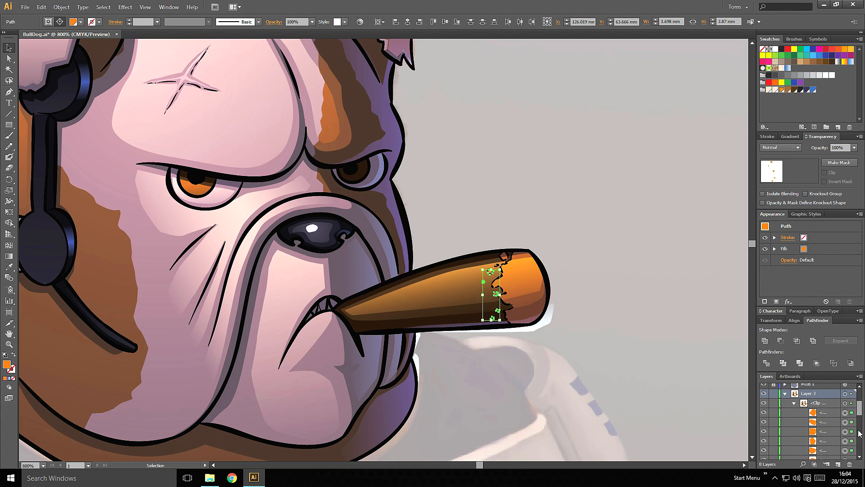
{"action": "scroll", "coordinate": [851, 412], "scroll_direction": "down", "scroll_amount": 3}
{"action": "left_click", "coordinate": [846, 404], "text": "shift"}
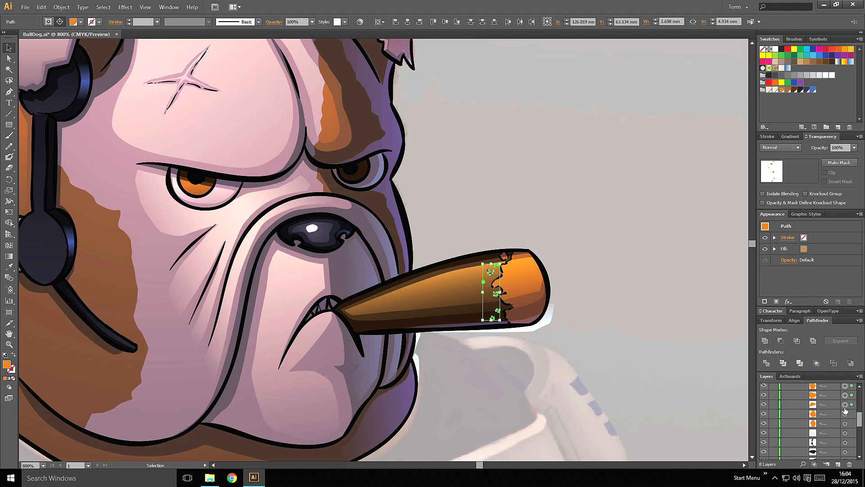
{"action": "left_click", "coordinate": [846, 413], "text": "shift"}
{"action": "left_click", "coordinate": [845, 423], "text": "shift"}
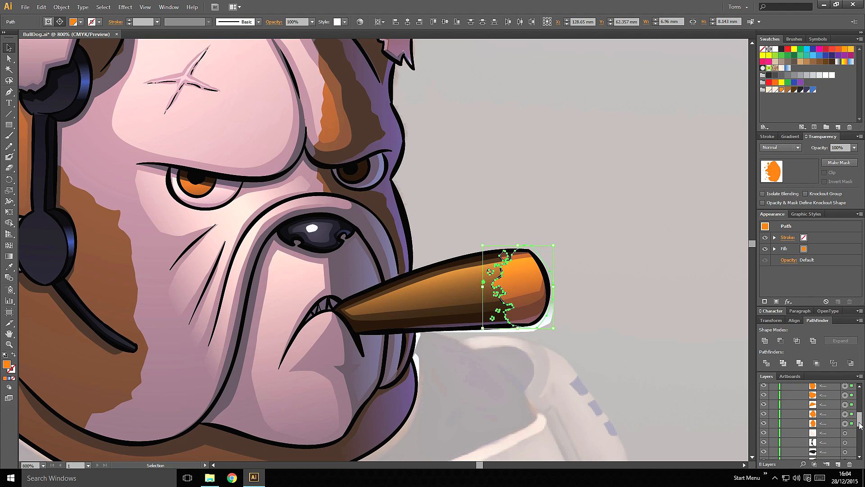
{"action": "left_click_drag", "start_coordinate": [859, 424], "coordinate": [858, 412]}
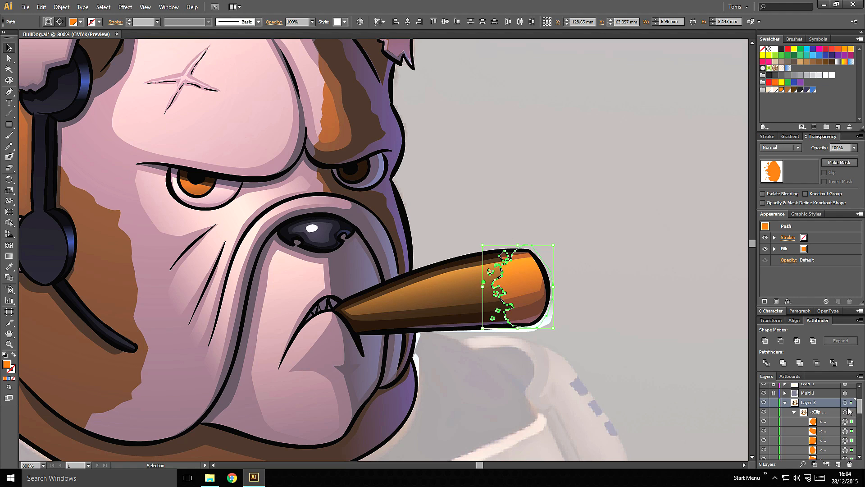
{"action": "left_click", "coordinate": [785, 402]}
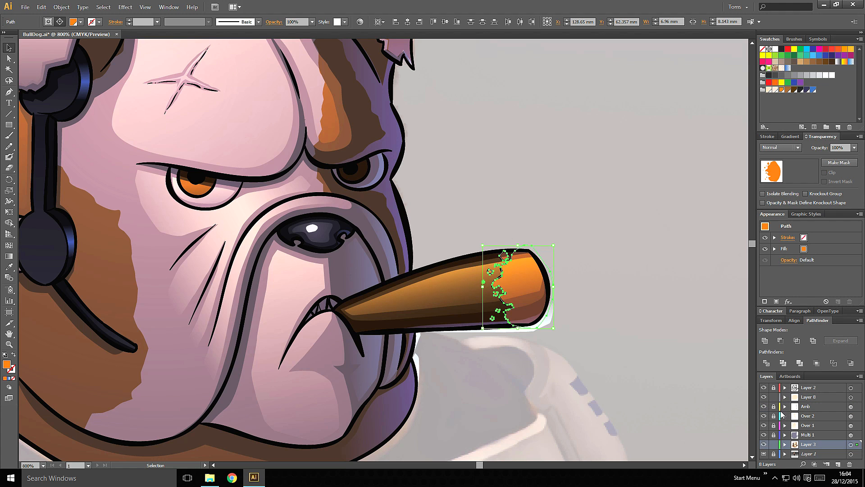
{"action": "left_click", "coordinate": [774, 444]}
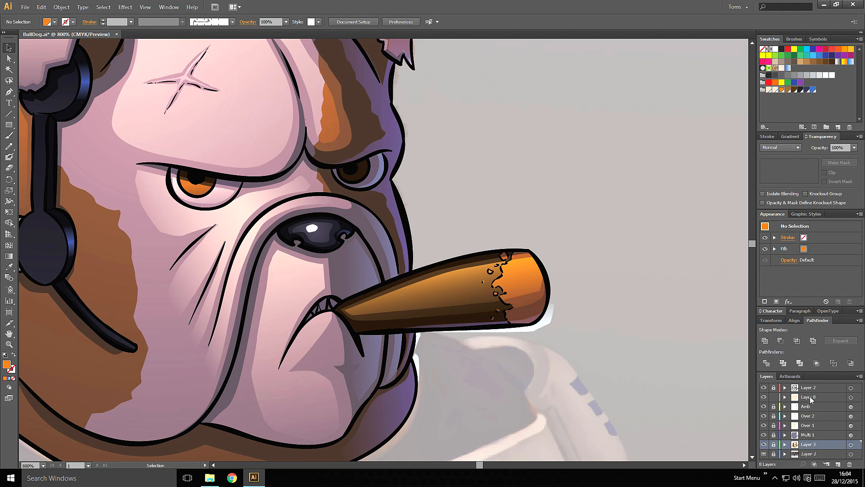
{"action": "left_click", "coordinate": [810, 399]}
{"action": "left_click", "coordinate": [808, 399], "text": "alt"}
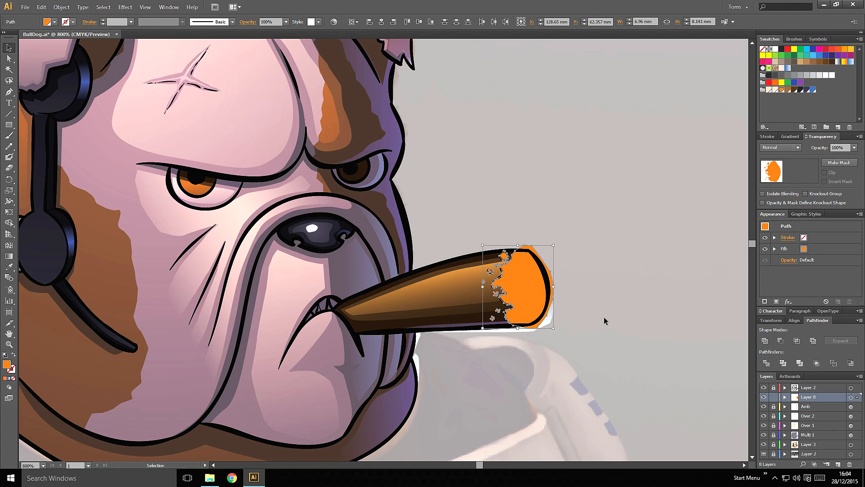
- Combine the pasted orange cigar shapes into one compound path and set its blending mode to Color Dodge
{"action": "key", "text": "ctrl+8"}
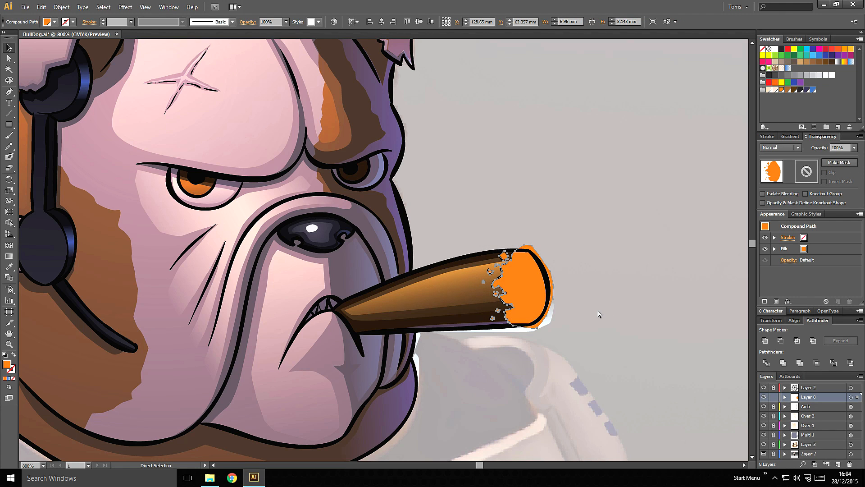
{"action": "left_click", "coordinate": [622, 212]}
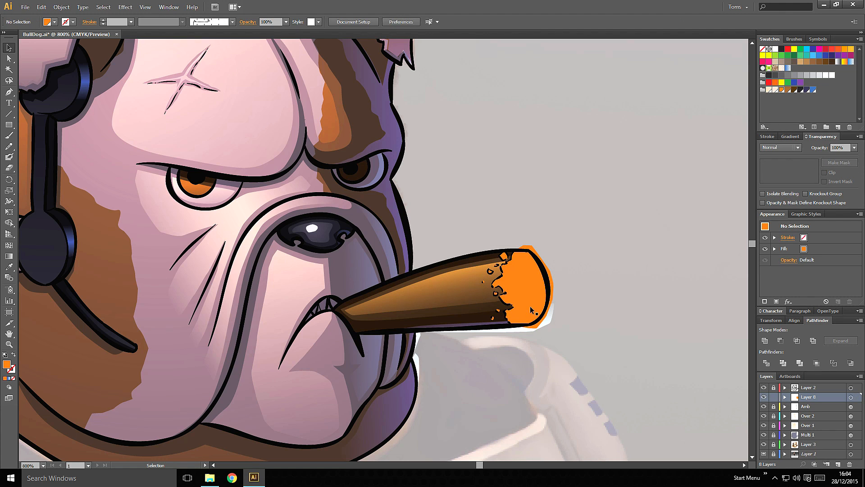
{"action": "left_click", "coordinate": [527, 294]}
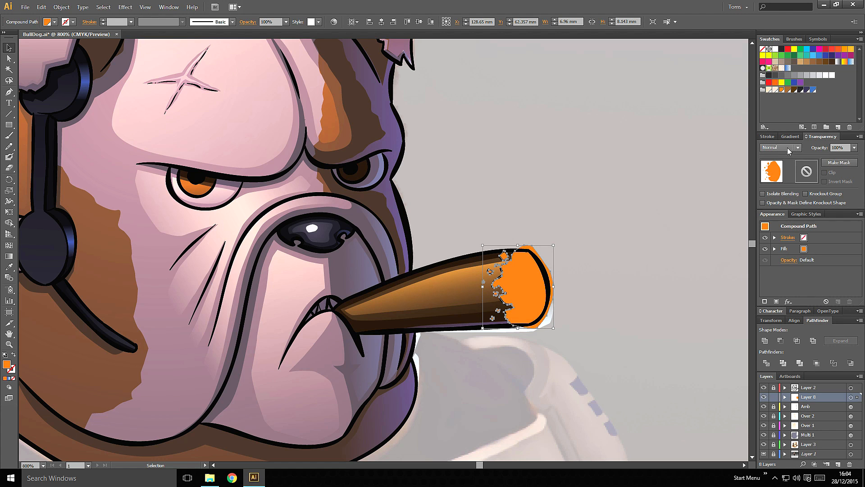
{"action": "left_click", "coordinate": [792, 148]}
{"action": "left_click", "coordinate": [783, 222]}
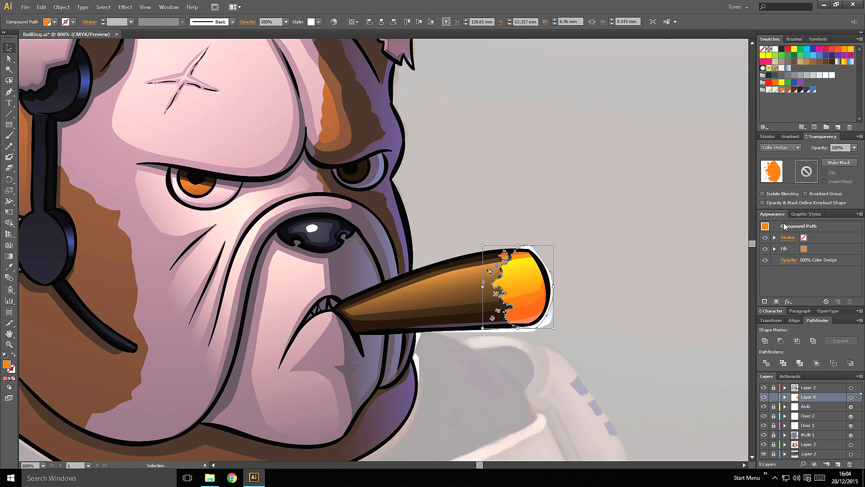
{"action": "left_click", "coordinate": [644, 259]}
- Change the fill of the Color Dodge compound path on the cigar tip to red
{"action": "key", "text": "ctrl+minus"}
{"action": "key", "text": "ctrl+minus"}
{"action": "key", "text": "ctrl+minus"}
{"action": "key", "text": "ctrl+equal"}
{"action": "key", "text": "ctrl+equal"}
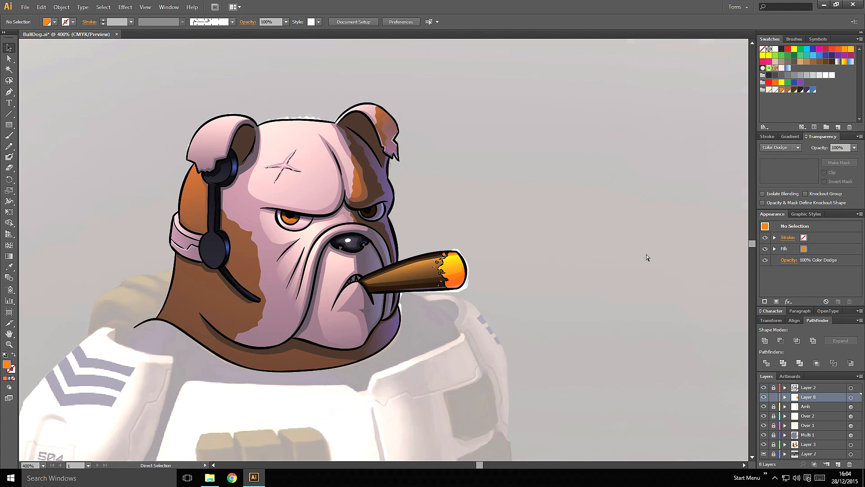
{"action": "left_click", "coordinate": [497, 289]}
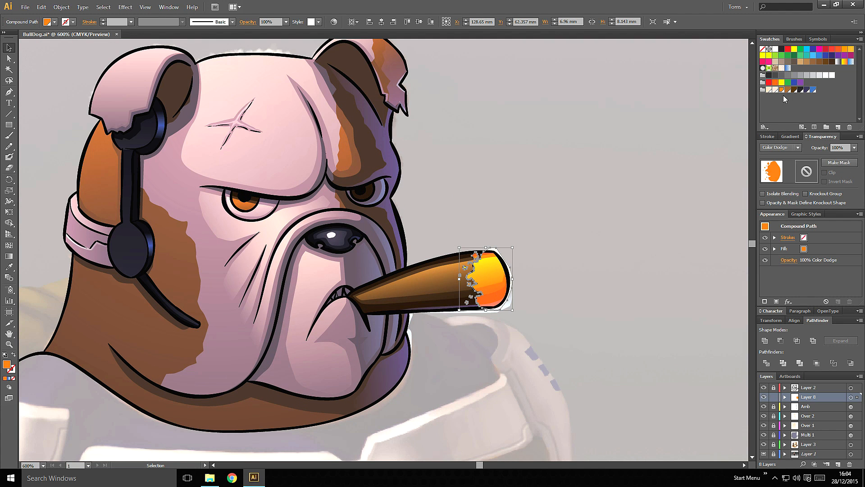
{"action": "left_click", "coordinate": [769, 82]}
{"action": "left_click", "coordinate": [605, 234]}
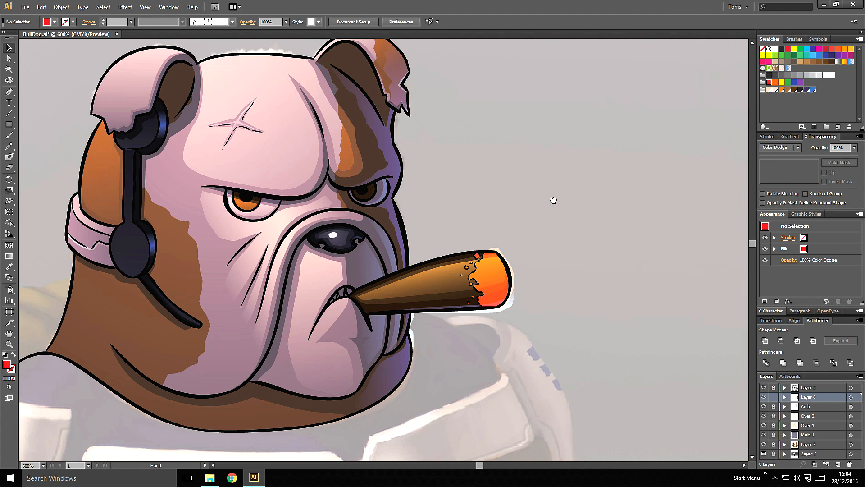
{"action": "left_click_drag", "start_coordinate": [553, 200], "coordinate": [591, 228]}
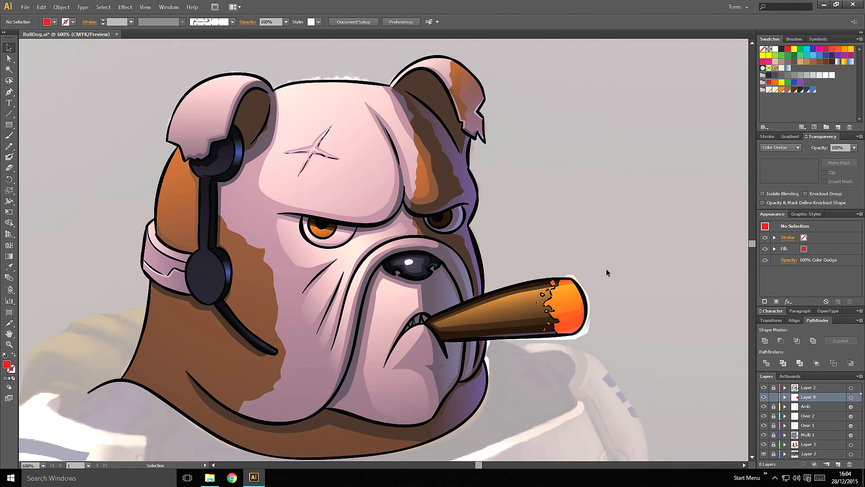
{"action": "left_click", "coordinate": [582, 318]}
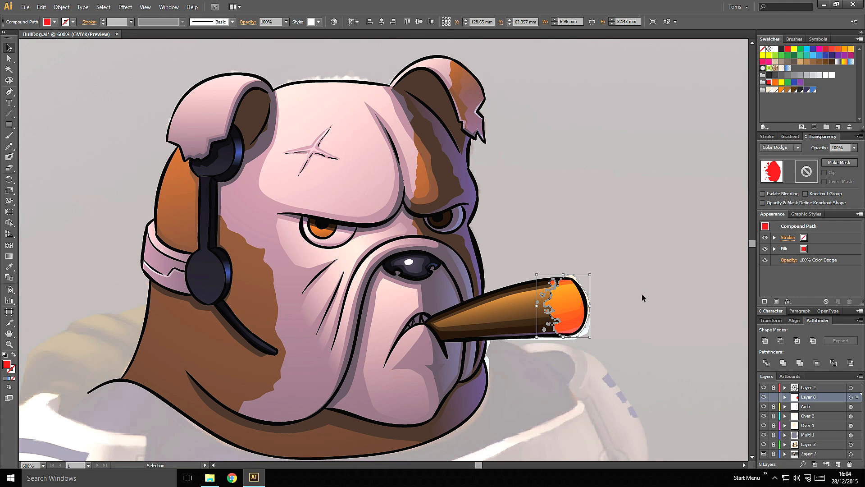
{"action": "left_click", "coordinate": [669, 224]}
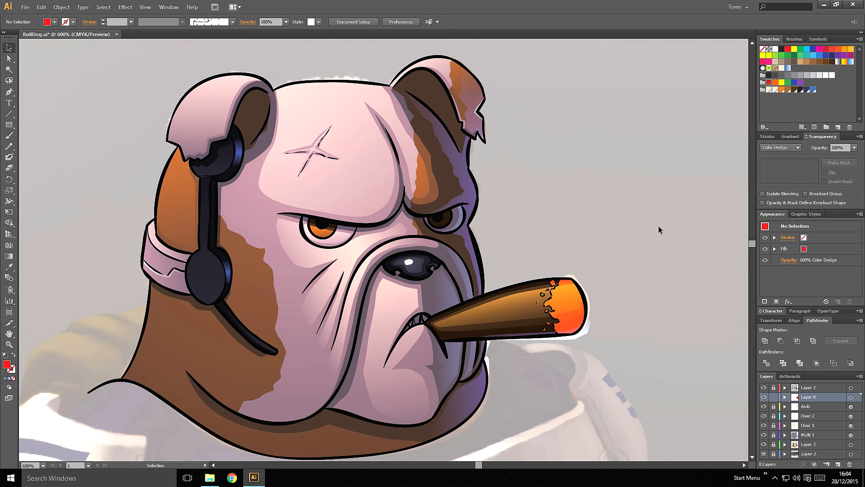
{"action": "mouse_move", "coordinate": [643, 220]}
{"action": "left_mouse_down"}
{"action": "mouse_move", "coordinate": [652, 230]}
{"action": "mouse_move", "coordinate": [653, 218]}
{"action": "left_mouse_up"}
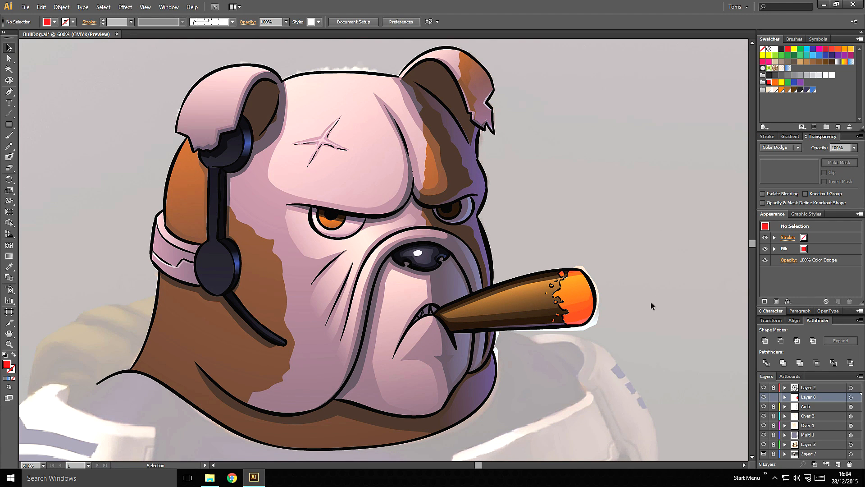
- Reshape the red glow path's outer anchor points so its edge stays within the cigar tip's black outline
{"action": "left_click", "coordinate": [584, 268]}
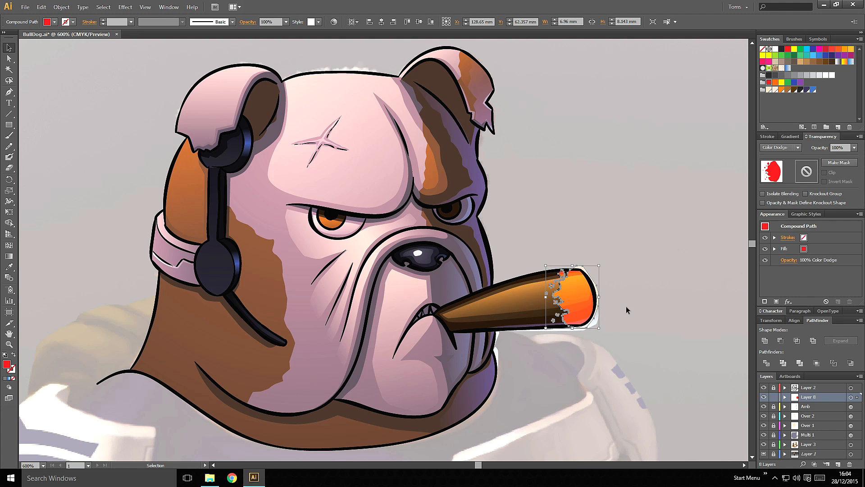
{"action": "left_click", "coordinate": [640, 245]}
{"action": "key", "text": "ctrl+plus"}
{"action": "left_click_drag", "start_coordinate": [639, 246], "coordinate": [469, 215]}
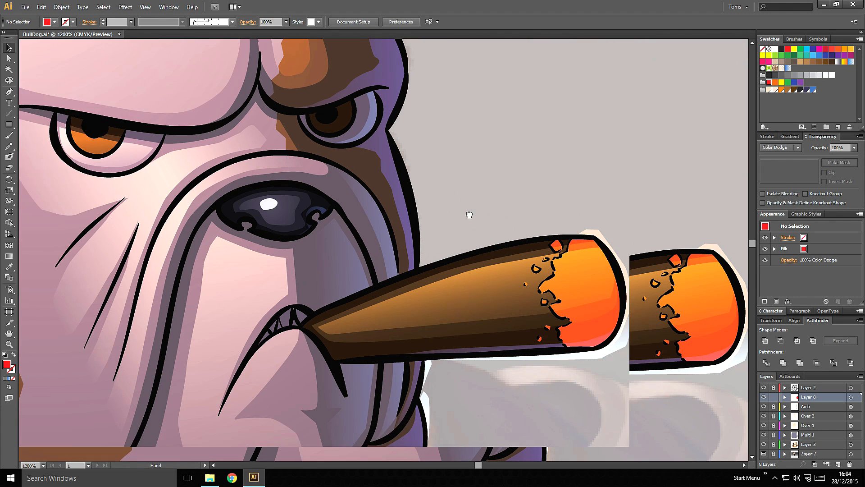
{"action": "left_click", "coordinate": [492, 231]}
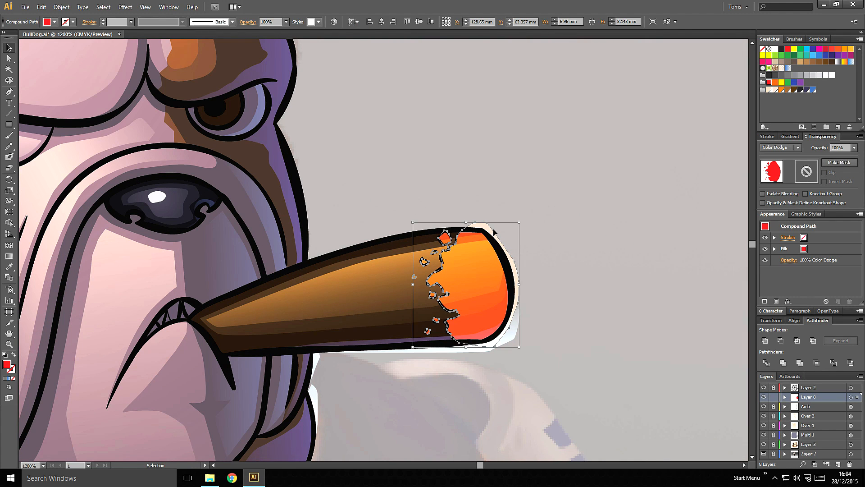
{"action": "key", "text": "a"}
{"action": "left_click_drag", "start_coordinate": [475, 222], "coordinate": [488, 342]}
{"action": "key", "text": "v"}
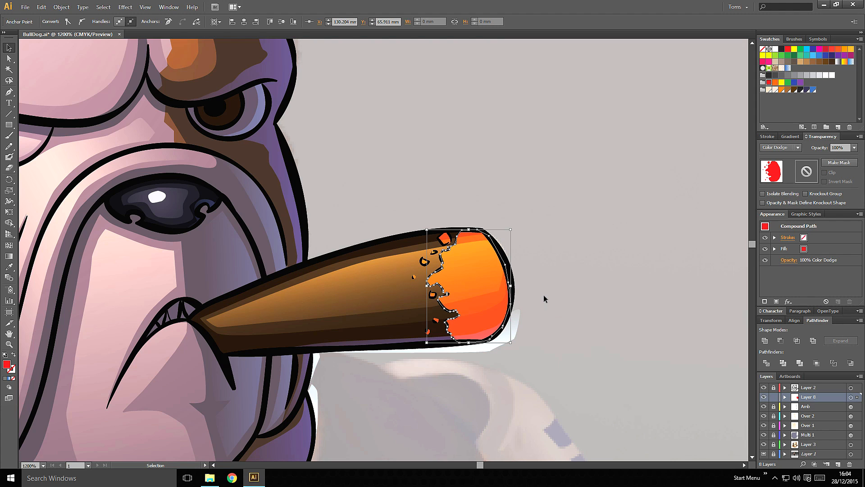
{"action": "left_click", "coordinate": [544, 295]}
{"action": "key", "text": "ctrl+minus"}
{"action": "key", "text": "ctrl+minus"}
{"action": "key", "text": "ctrl+minus"}
{"action": "key", "text": "ctrl+minus"}
{"action": "key", "text": "ctrl+minus"}
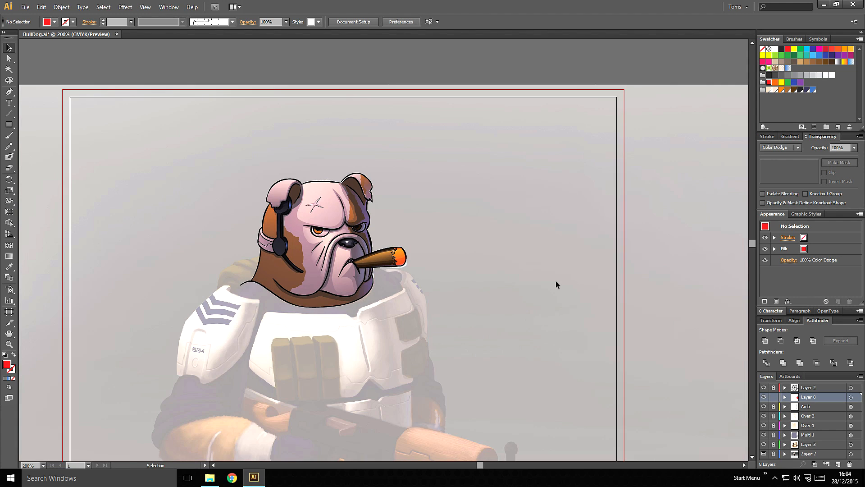
- Lock Layer 8 and add a new layer above Layer 2
{"action": "key", "text": "ctrl+plus"}
{"action": "key", "text": "ctrl+plus"}
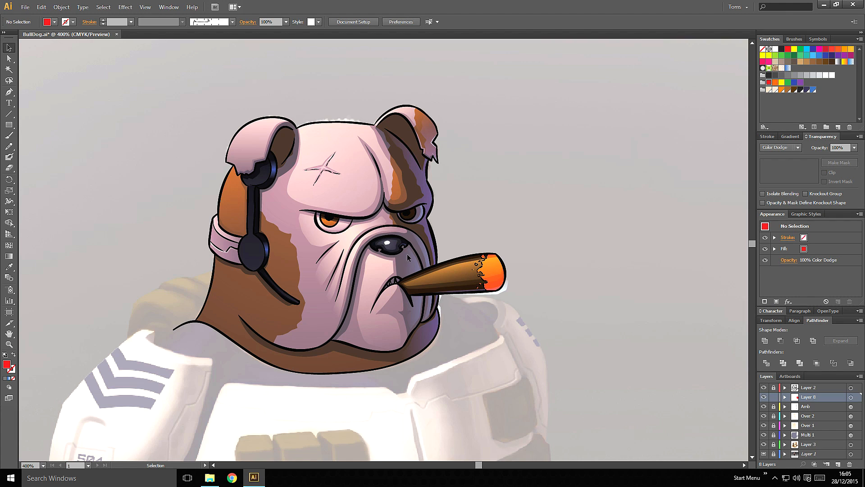
{"action": "left_click", "coordinate": [824, 389]}
{"action": "left_click", "coordinate": [837, 464]}
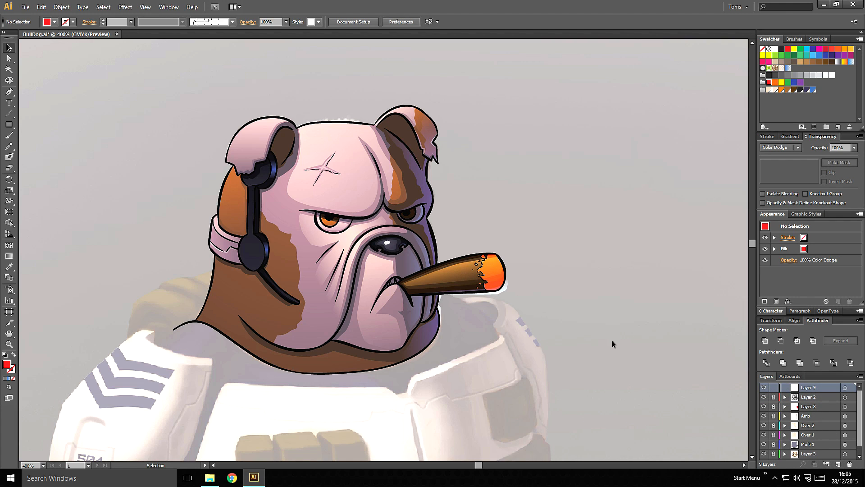
{"action": "key", "text": "ctrl+plus"}
{"action": "key", "text": "ctrl+plus"}
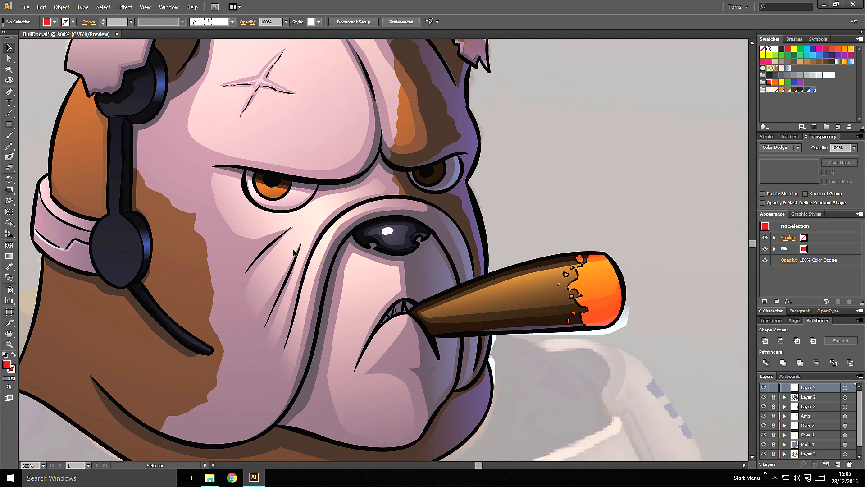
- Draw a small closed, rounded highlight shape with the Pen tool at the lower edge of the larger orange iris
{"action": "key", "text": "p"}
{"action": "left_click", "coordinate": [278, 194]}
{"action": "left_click", "coordinate": [278, 198]}
{"action": "left_click", "coordinate": [282, 200]}
{"action": "left_click", "coordinate": [284, 201]}
{"action": "left_click", "coordinate": [288, 197]}
{"action": "left_click", "coordinate": [288, 193]}
{"action": "left_click", "coordinate": [284, 190]}
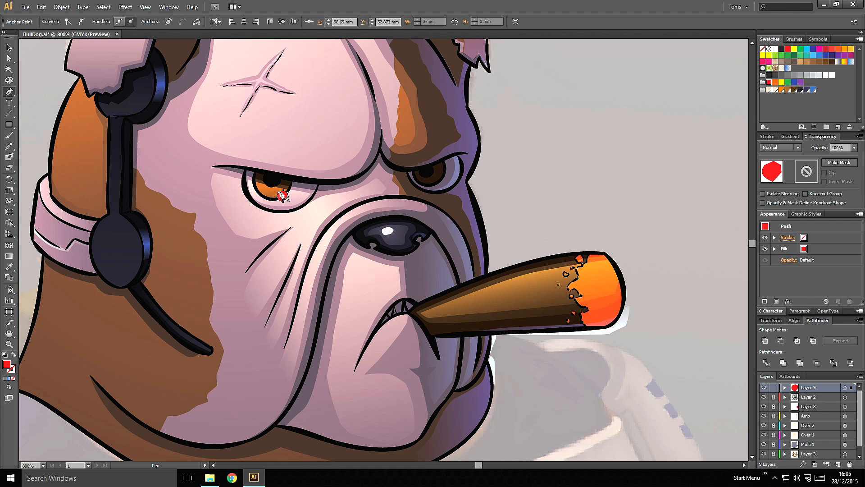
{"action": "left_click", "coordinate": [279, 196]}
- Fill the small eye highlight shape with white and deselect it
{"action": "key", "text": "v"}
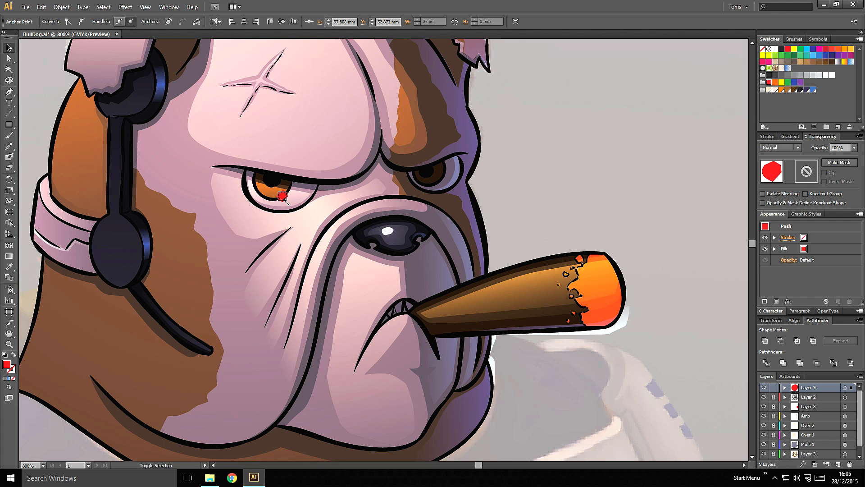
{"action": "left_click_drag", "start_coordinate": [286, 202], "coordinate": [286, 201]}
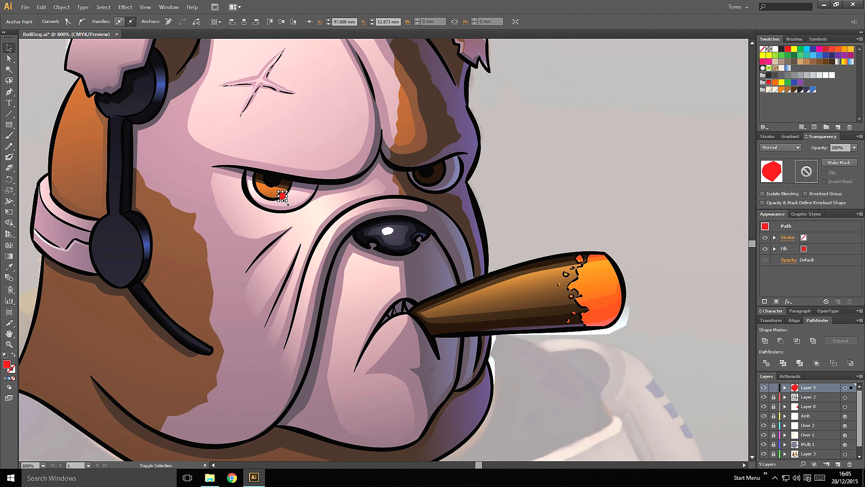
{"action": "left_click", "coordinate": [775, 49]}
{"action": "left_click", "coordinate": [589, 190]}
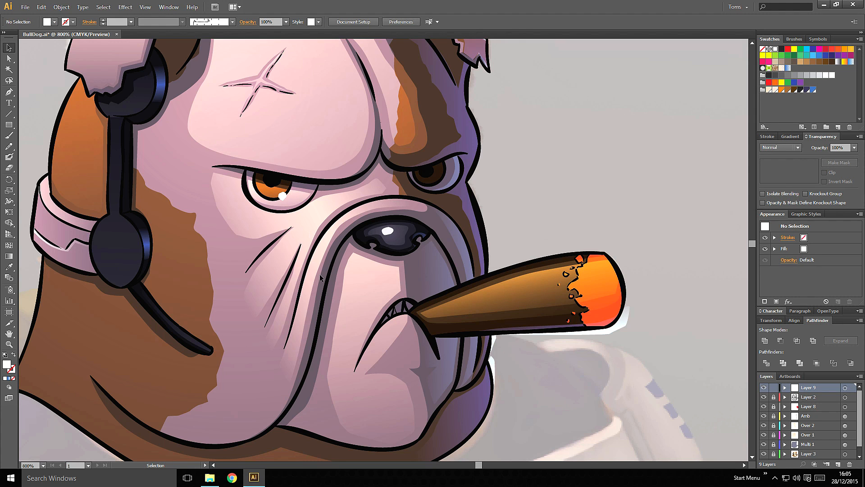
{"action": "key", "text": "ctrl+minus"}
{"action": "key", "text": "ctrl+minus"}
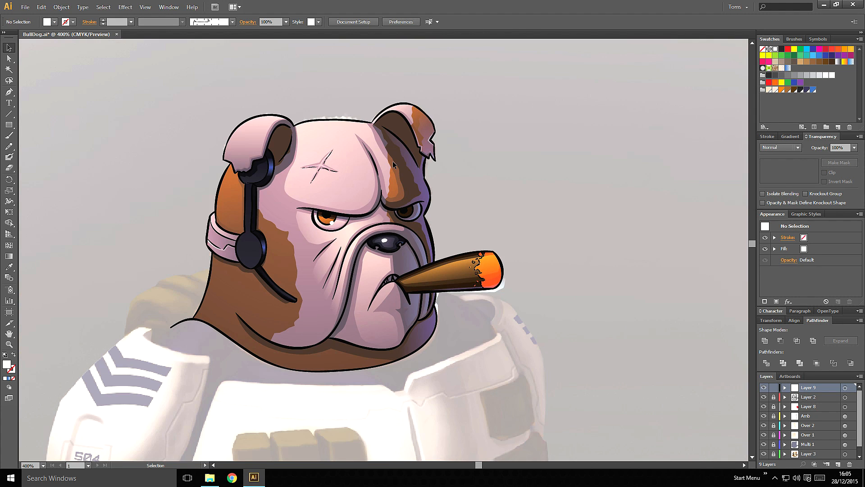
{"action": "left_click_drag", "start_coordinate": [448, 276], "coordinate": [452, 302]}
{"action": "left_click_drag", "start_coordinate": [463, 260], "coordinate": [465, 275]}
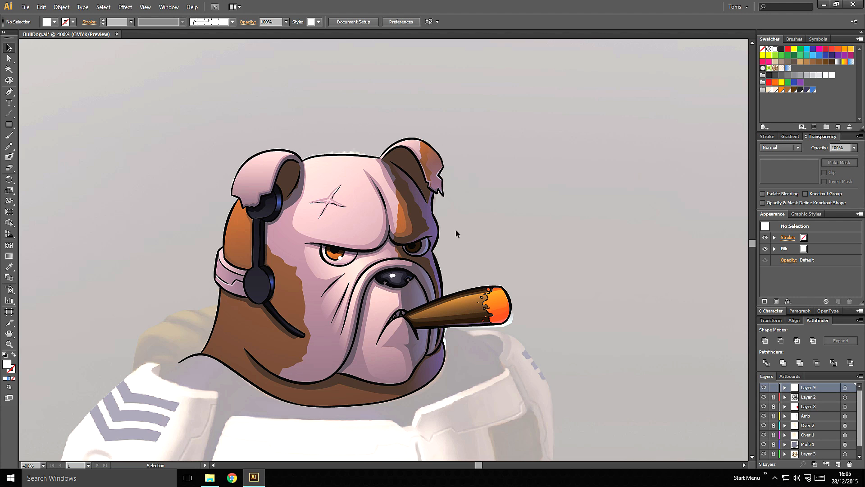
- Lock Layer 9, then unlock the Amb layer and make it active
{"action": "key", "text": "ctrl+plus"}
{"action": "key", "text": "ctrl+plus"}
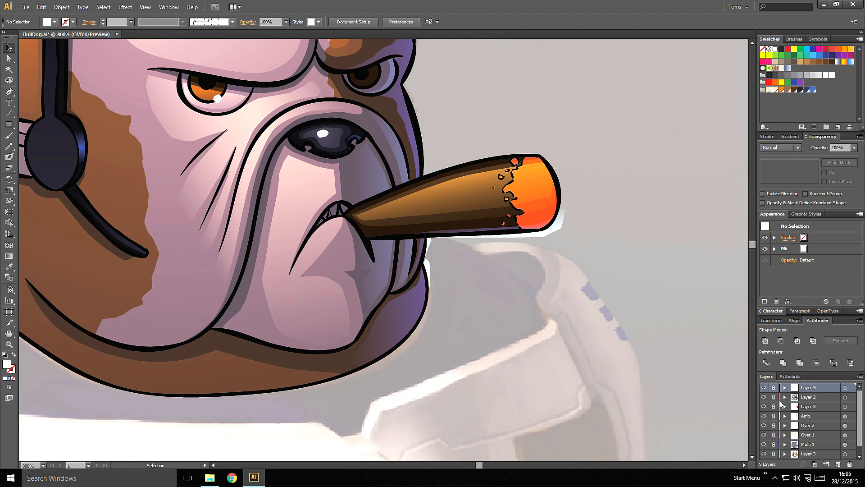
{"action": "left_click", "coordinate": [774, 388]}
{"action": "left_click", "coordinate": [774, 415]}
{"action": "left_click", "coordinate": [809, 420]}
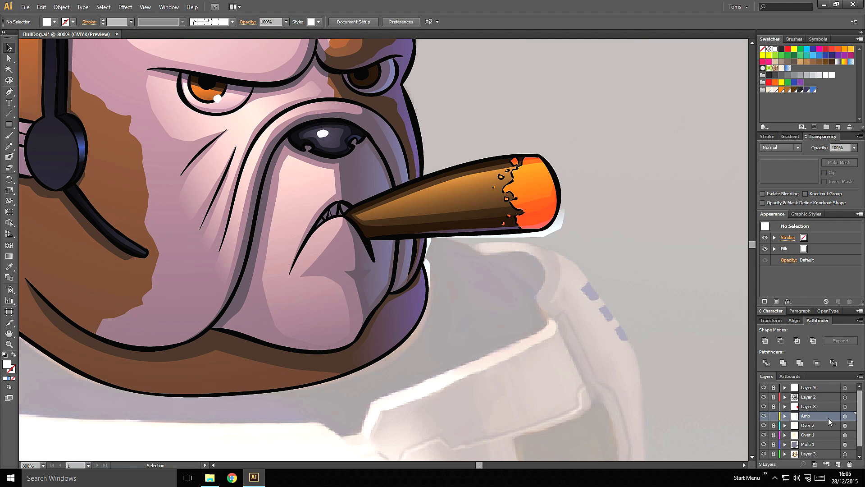
- Combine all the shapes in the Amb layer into a clipping mask, then collapse and relock the layer
{"action": "left_click", "coordinate": [786, 416]}
{"action": "left_click", "coordinate": [832, 426]}
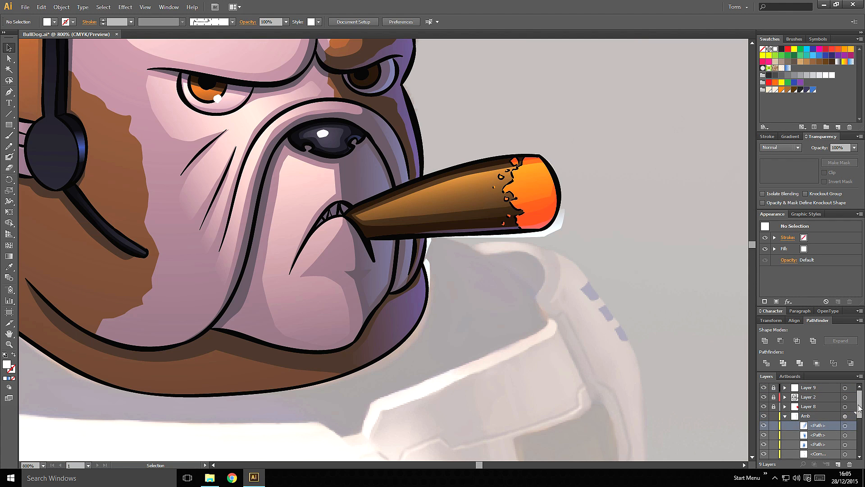
{"action": "left_click_drag", "start_coordinate": [858, 408], "coordinate": [830, 430]}
{"action": "left_click", "coordinate": [831, 422], "text": "shift"}
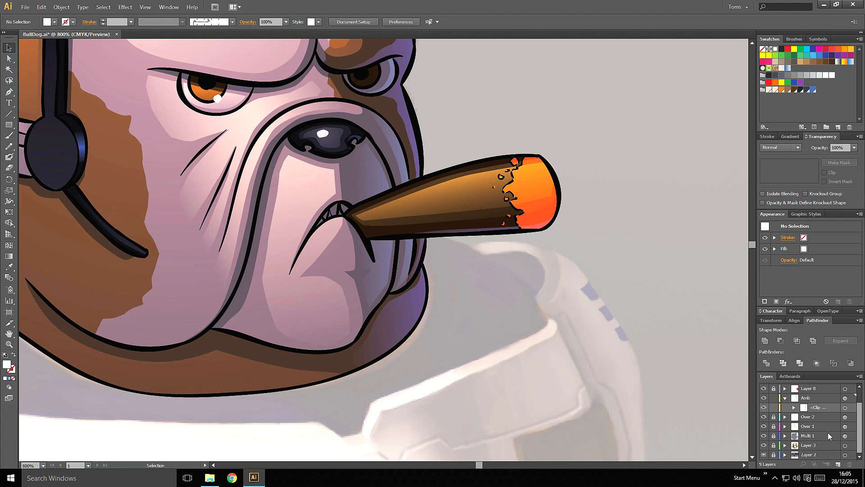
{"action": "key", "text": "ctrl+minus"}
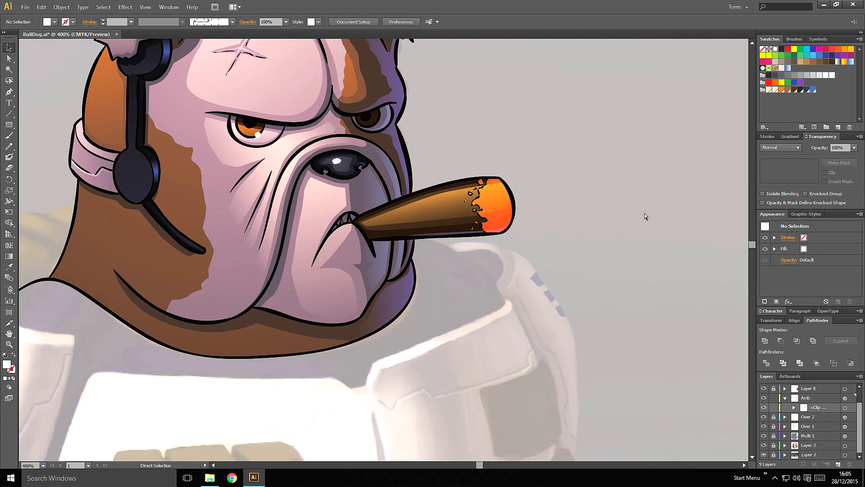
{"action": "key", "text": "ctrl+minus"}
{"action": "key", "text": "ctrl+minus"}
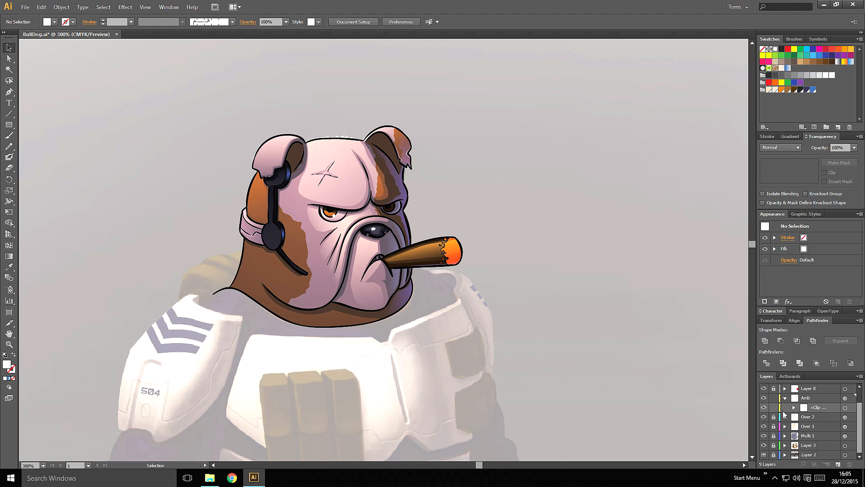
{"action": "left_click", "coordinate": [785, 398]}
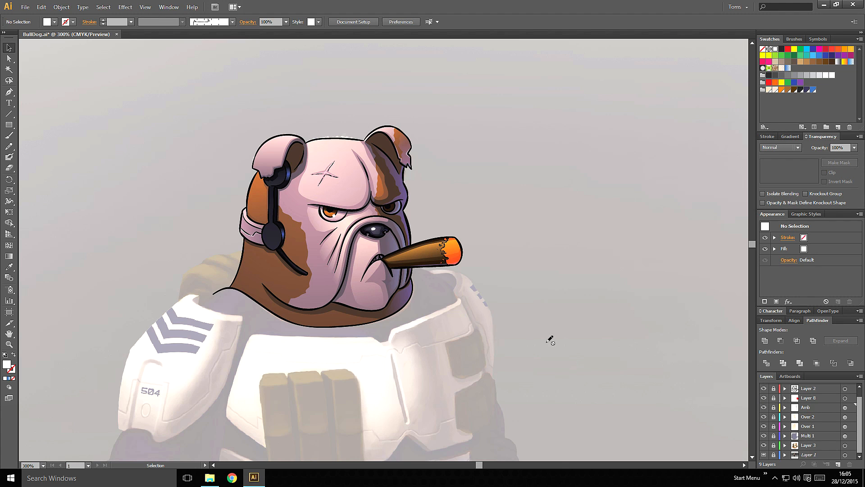
- Add a new layer directly below Layer 3 for a background behind the bulldog head
{"action": "left_click_drag", "start_coordinate": [440, 308], "coordinate": [459, 322]}
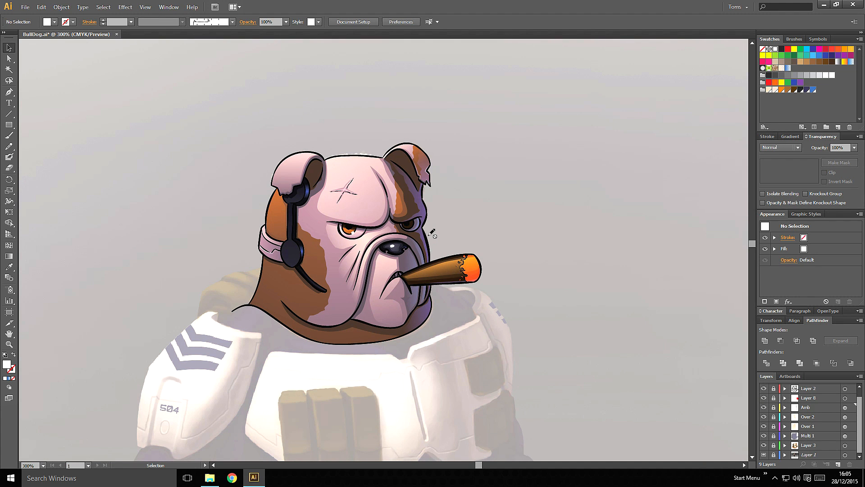
{"action": "key", "text": "ctrl+minus"}
{"action": "key", "text": "ctrl+minus"}
{"action": "key", "text": "ctrl+plus"}
{"action": "key", "text": "ctrl+minus"}
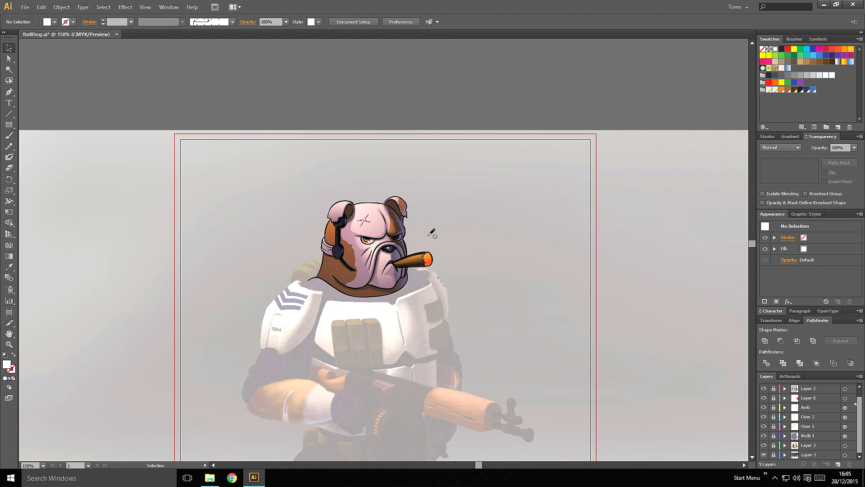
{"action": "left_click", "coordinate": [8, 125]}
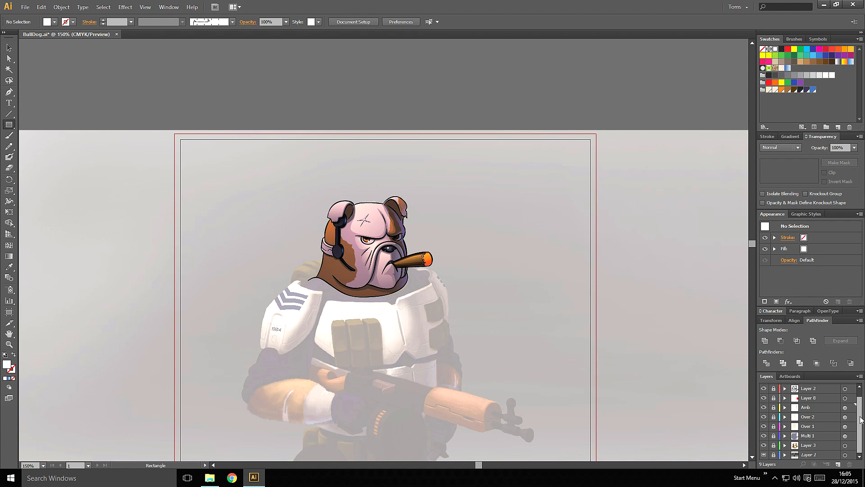
{"action": "left_click", "coordinate": [838, 464]}
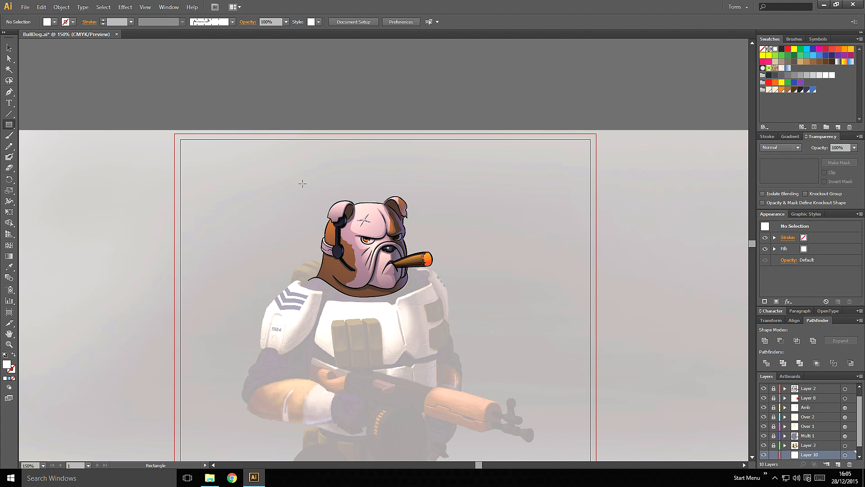
- Draw a background rectangle about 173 × 99 mm behind the bulldog head and fill it with the near-black swatch
{"action": "left_click_drag", "start_coordinate": [233, 149], "coordinate": [566, 338]}
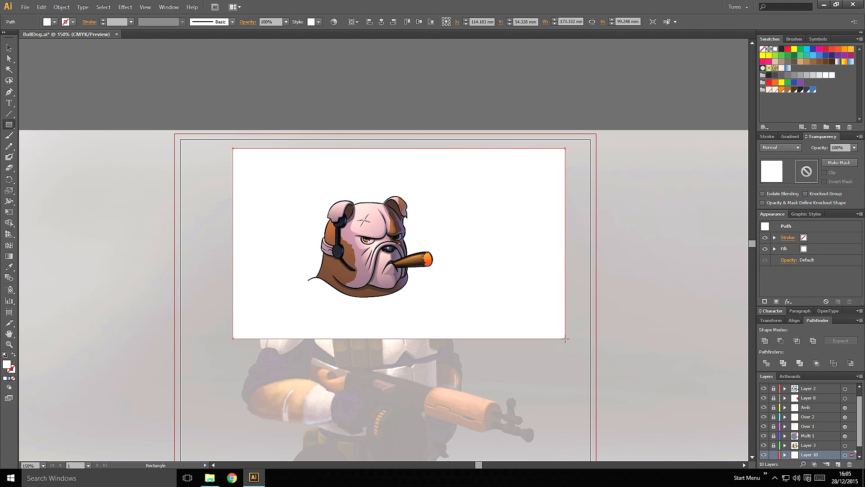
{"action": "left_click", "coordinate": [807, 90]}
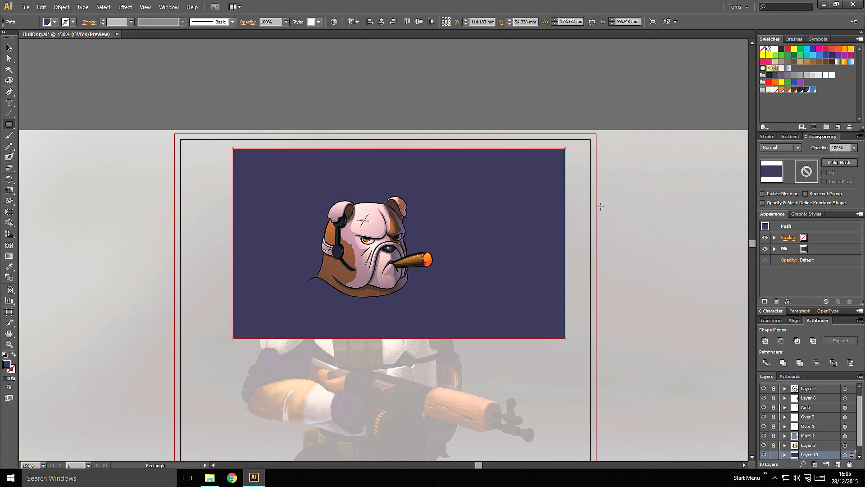
{"action": "left_click", "coordinate": [801, 91]}
{"action": "key", "text": "ctrl+="}
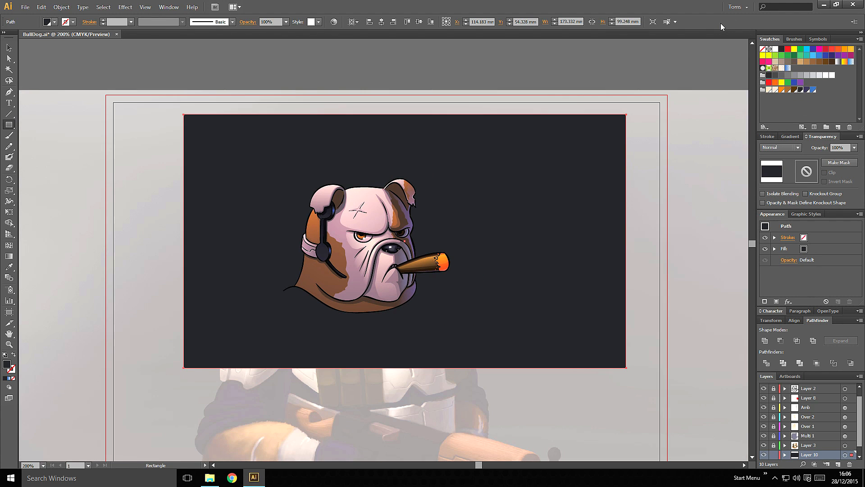
- Lock Layer 10 containing the background rectangle, and make Layer 9 active and unlocked
{"action": "key", "text": "b"}
{"action": "left_click", "coordinate": [774, 454]}
{"action": "left_click_drag", "start_coordinate": [860, 424], "coordinate": [859, 407]}
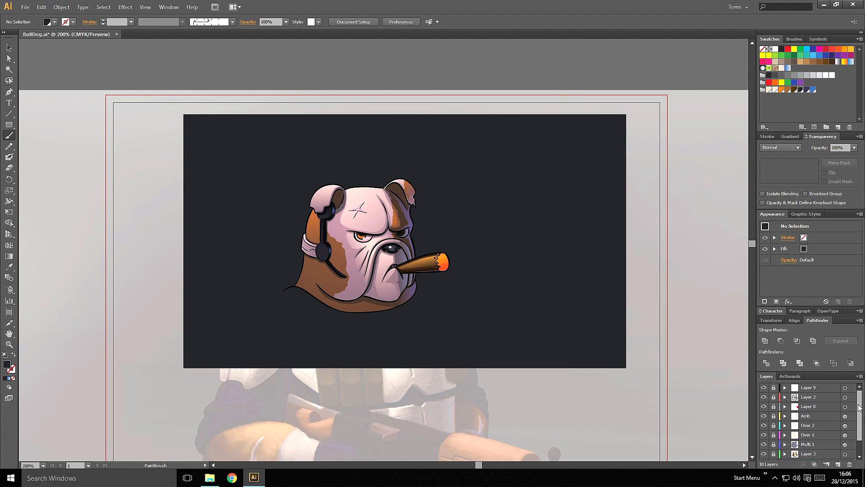
{"action": "left_click", "coordinate": [822, 389]}
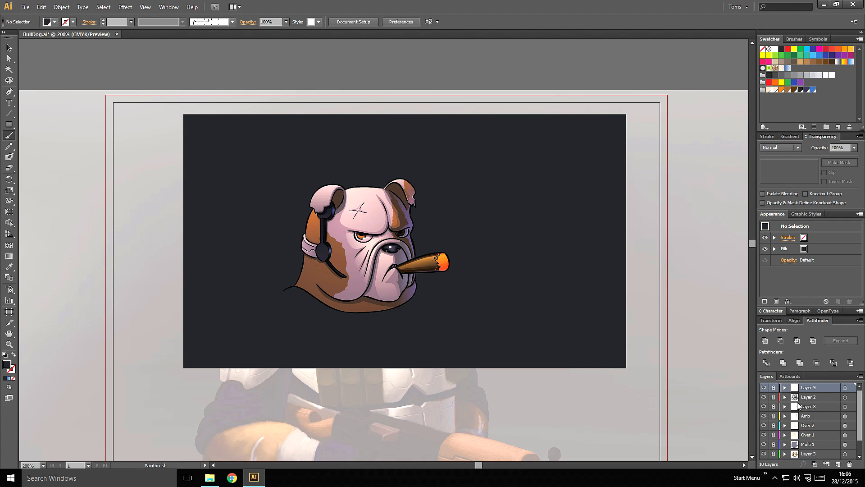
{"action": "left_click", "coordinate": [774, 388]}
- Draw a closed, wavy smoke trail about 62 × 49 mm with the Pen tool, rising diagonally from the cigar and filled pale peach
{"action": "key", "text": "p"}
{"action": "mouse_move", "coordinate": [427, 243]}
{"action": "left_mouse_down"}
{"action": "mouse_move", "coordinate": [420, 274]}
{"action": "mouse_move", "coordinate": [449, 289]}
{"action": "left_mouse_up"}
{"action": "left_click", "coordinate": [431, 284]}
{"action": "left_click", "coordinate": [463, 283]}
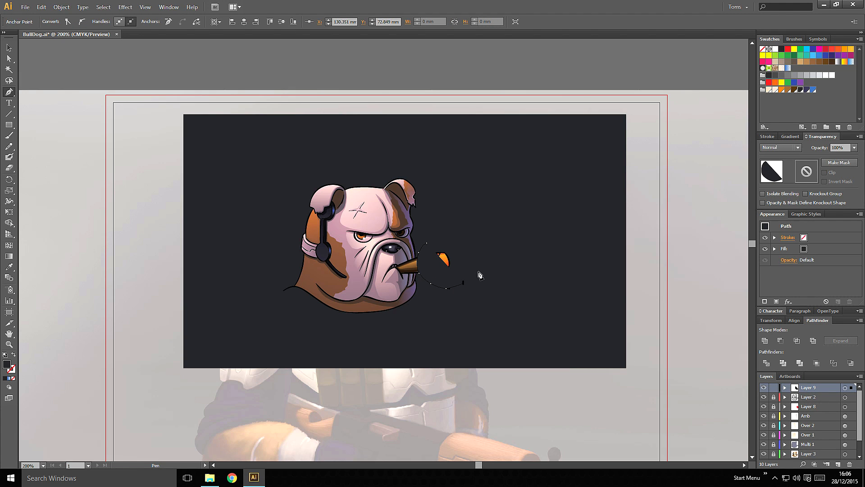
{"action": "left_click", "coordinate": [776, 90]}
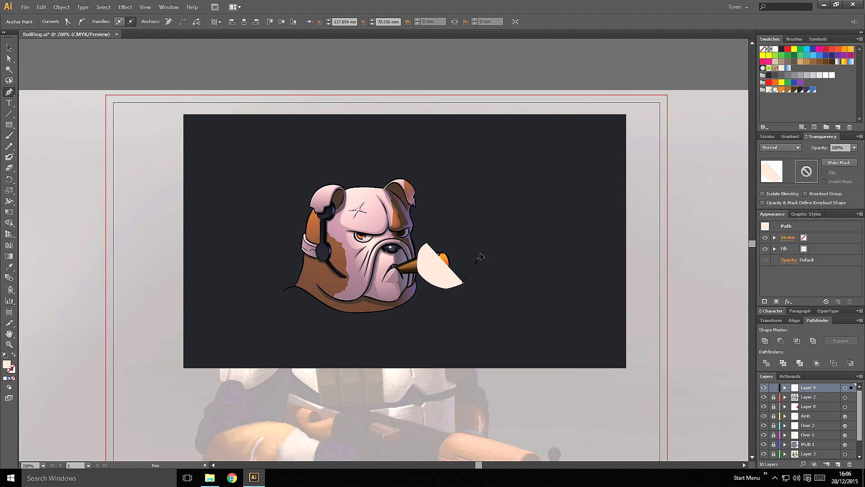
{"action": "left_click_drag", "start_coordinate": [478, 258], "coordinate": [480, 254]}
{"action": "left_click_drag", "start_coordinate": [477, 244], "coordinate": [491, 233]}
{"action": "left_click_drag", "start_coordinate": [497, 235], "coordinate": [506, 229]}
{"action": "left_click_drag", "start_coordinate": [510, 224], "coordinate": [508, 210]}
{"action": "left_click_drag", "start_coordinate": [513, 207], "coordinate": [522, 209]}
{"action": "left_click_drag", "start_coordinate": [527, 209], "coordinate": [532, 199]}
{"action": "left_click_drag", "start_coordinate": [534, 194], "coordinate": [551, 188]}
{"action": "mouse_move", "coordinate": [559, 187]}
{"action": "left_mouse_down"}
{"action": "mouse_move", "coordinate": [570, 171]}
{"action": "mouse_move", "coordinate": [548, 183]}
{"action": "left_mouse_up"}
{"action": "left_click", "coordinate": [576, 164]}
{"action": "left_click_drag", "start_coordinate": [540, 184], "coordinate": [528, 182]}
{"action": "left_click_drag", "start_coordinate": [516, 188], "coordinate": [515, 198]}
{"action": "left_click_drag", "start_coordinate": [511, 200], "coordinate": [502, 194]}
{"action": "left_click_drag", "start_coordinate": [496, 194], "coordinate": [486, 201]}
{"action": "left_click_drag", "start_coordinate": [479, 206], "coordinate": [470, 224]}
{"action": "left_click_drag", "start_coordinate": [471, 233], "coordinate": [455, 228]}
{"action": "left_click_drag", "start_coordinate": [453, 227], "coordinate": [442, 236]}
{"action": "left_click_drag", "start_coordinate": [438, 239], "coordinate": [431, 238]}
{"action": "left_click_drag", "start_coordinate": [428, 239], "coordinate": [426, 245]}
{"action": "key", "text": "v"}
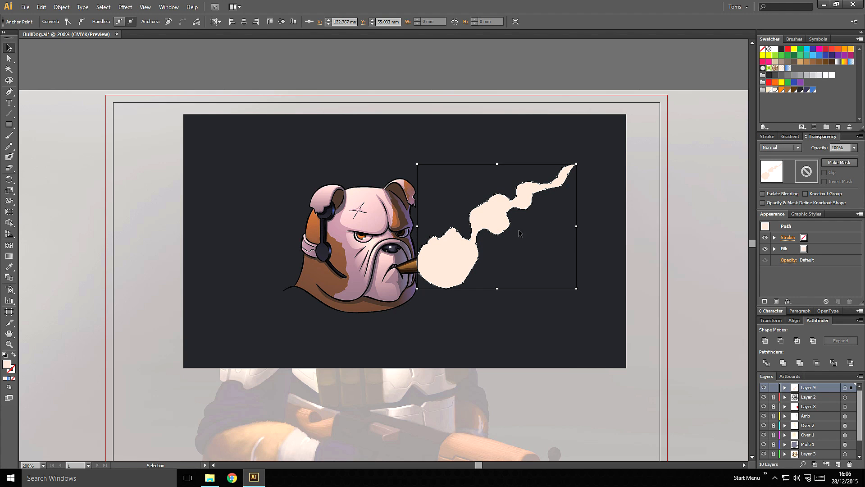
- Fill the smoke trail with the cream-to-transparent gradient and angle it about 40.8°, fading from the cigar towards the thin upper tip
{"action": "left_click", "coordinate": [775, 89]}
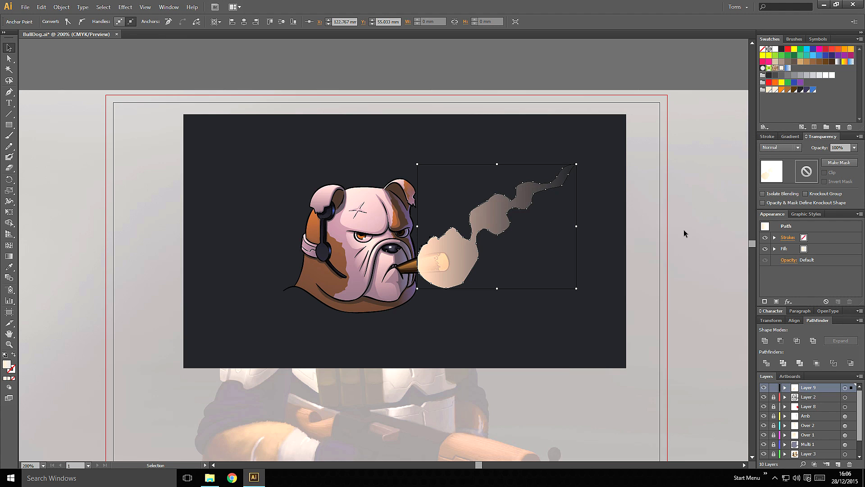
{"action": "key", "text": "g"}
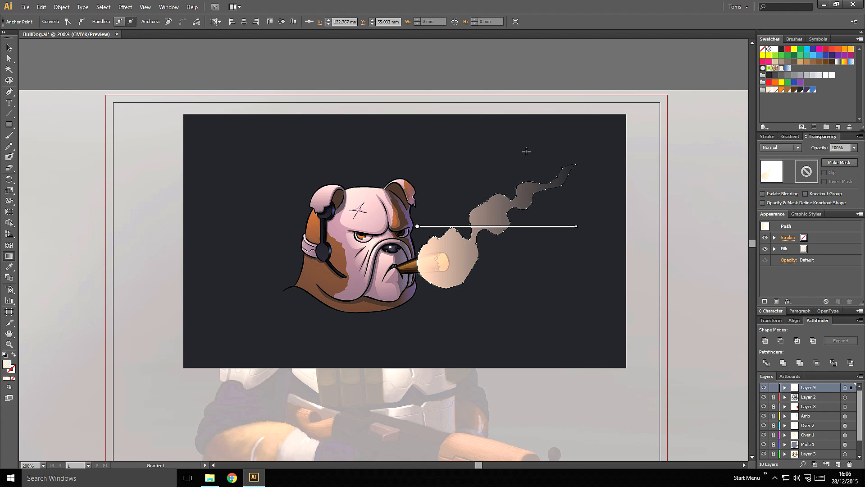
{"action": "mouse_move", "coordinate": [569, 153]}
{"action": "left_mouse_down"}
{"action": "mouse_move", "coordinate": [417, 286]}
{"action": "mouse_move", "coordinate": [587, 138]}
{"action": "left_mouse_up"}
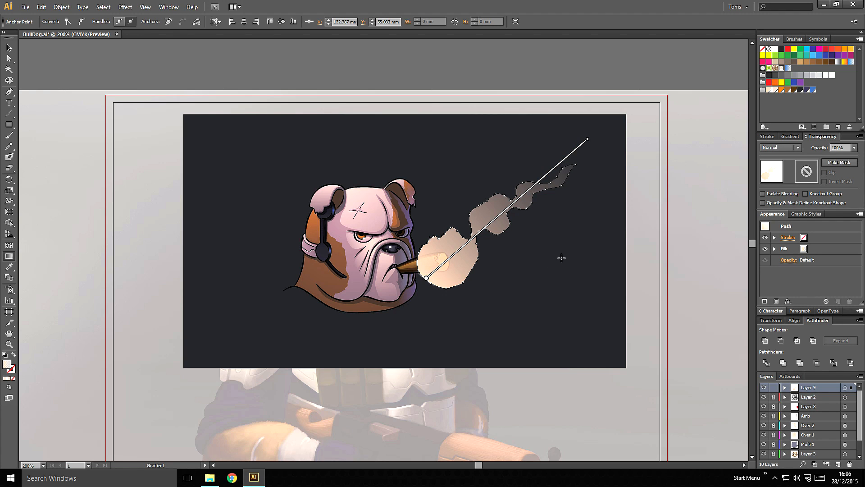
{"action": "key", "text": "v"}
{"action": "left_click", "coordinate": [665, 219]}
- Try the Color Dodge and Overlay blend modes on the smoke trail, and set it back to Normal
{"action": "left_click", "coordinate": [459, 256]}
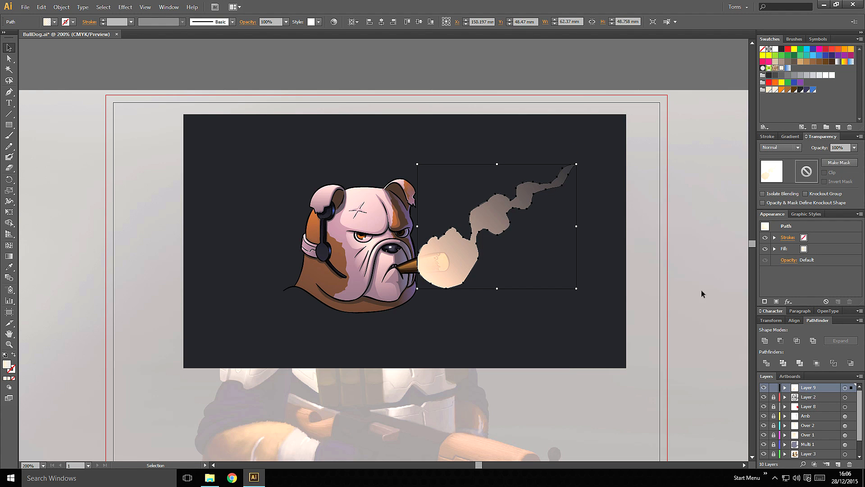
{"action": "left_click", "coordinate": [796, 147]}
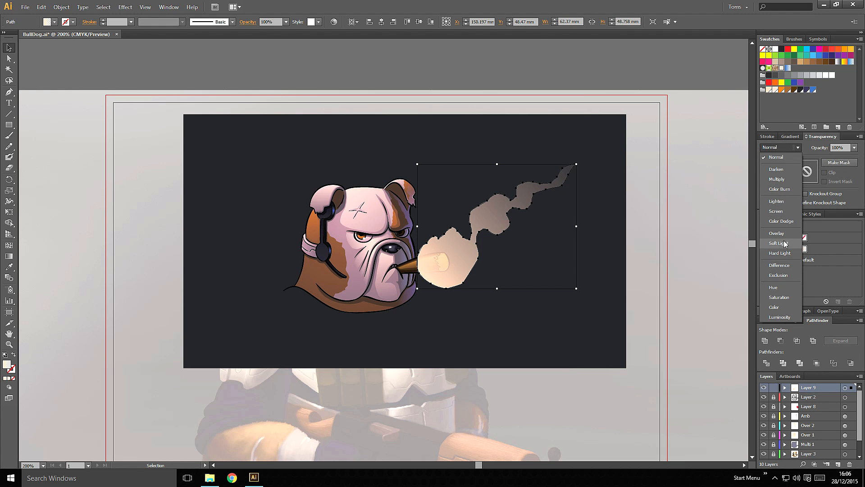
{"action": "left_click", "coordinate": [784, 221]}
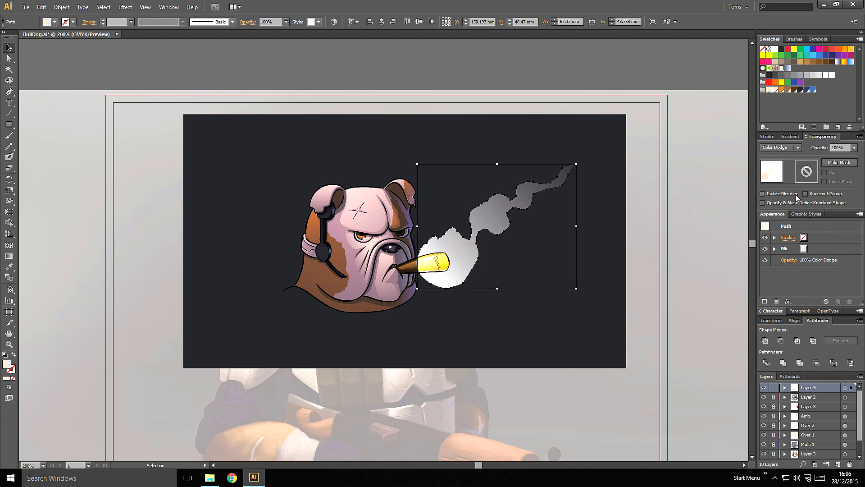
{"action": "left_click", "coordinate": [793, 148]}
{"action": "left_click", "coordinate": [777, 240]}
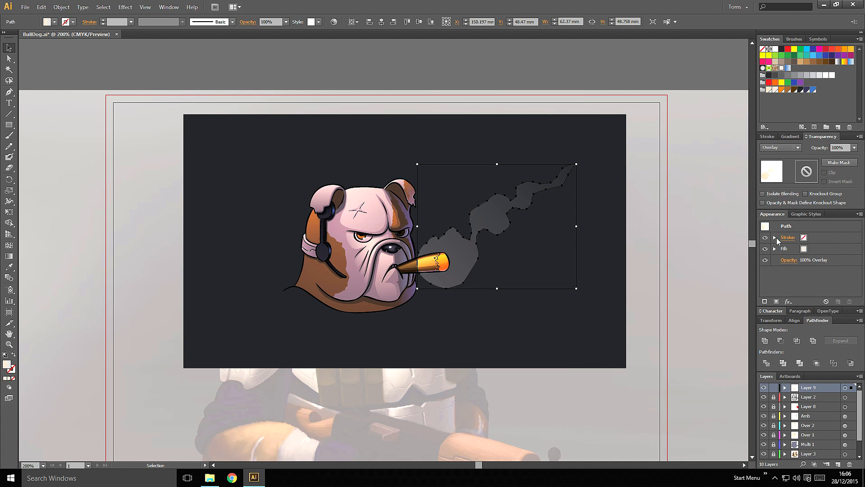
{"action": "left_click", "coordinate": [655, 233]}
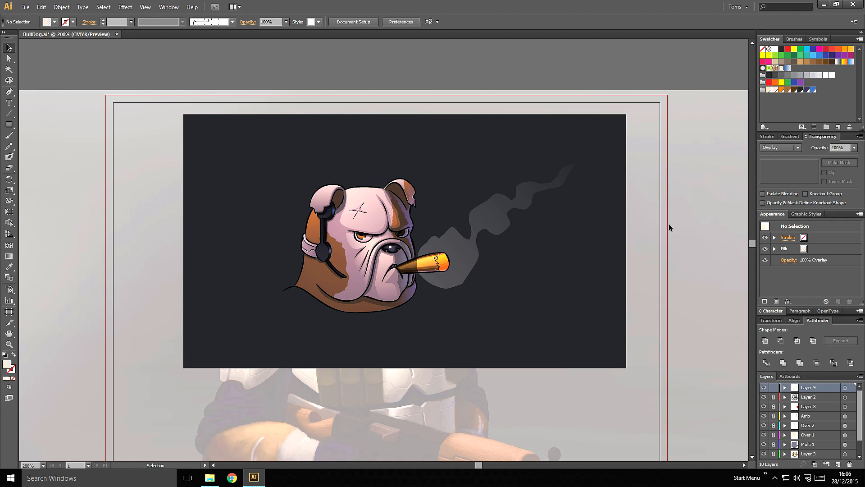
{"action": "left_click", "coordinate": [478, 251]}
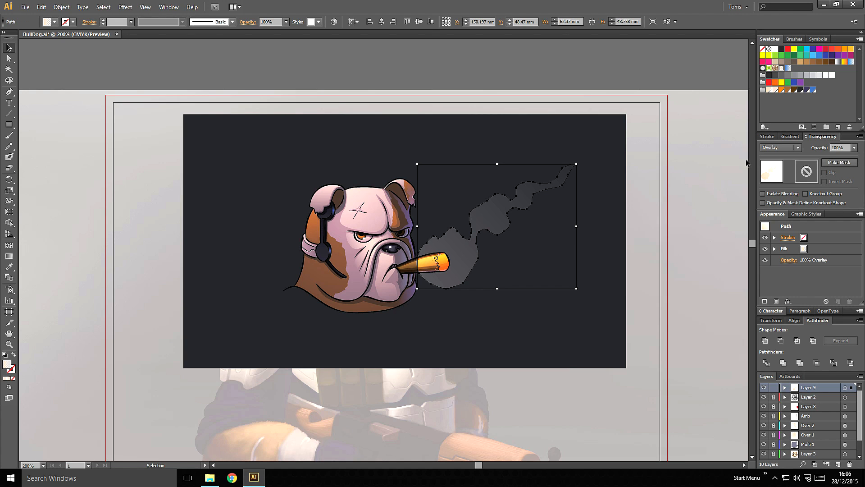
{"action": "left_click", "coordinate": [780, 148]}
{"action": "left_click", "coordinate": [779, 157]}
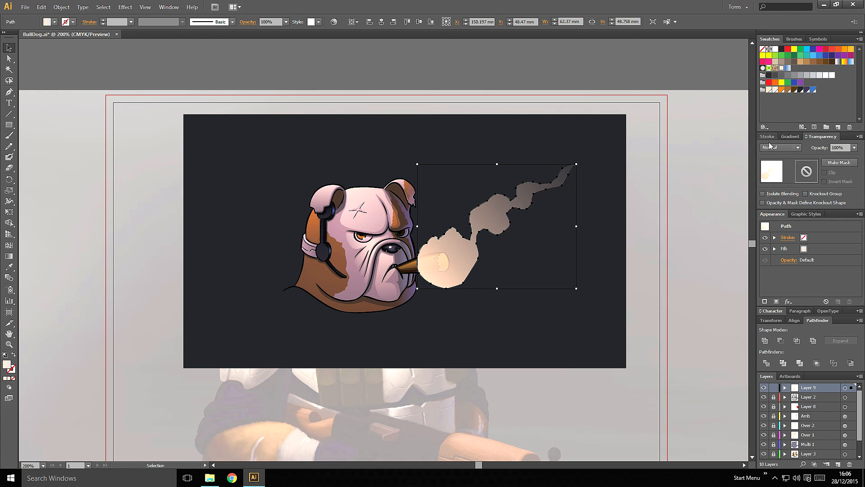
- Recolour both stops of the smoke trail's linear gradient with mid-grey swatches, keeping the far end transparent
{"action": "left_click", "coordinate": [791, 136]}
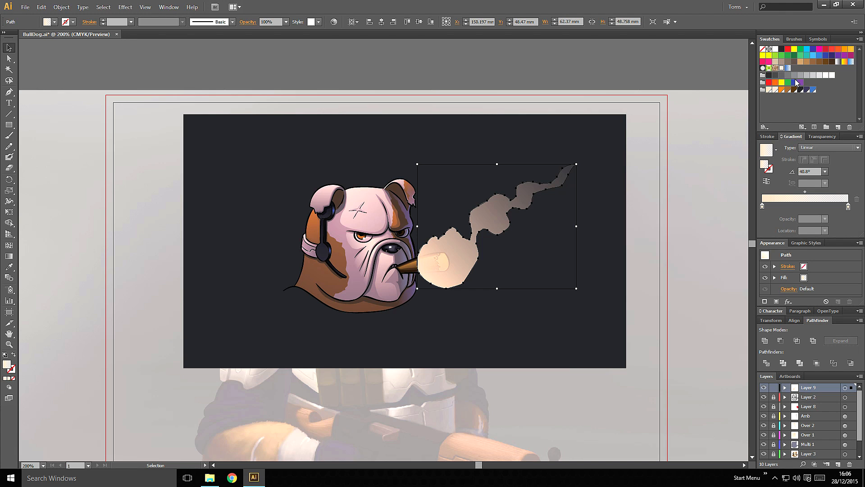
{"action": "left_click_drag", "start_coordinate": [806, 76], "coordinate": [762, 206]}
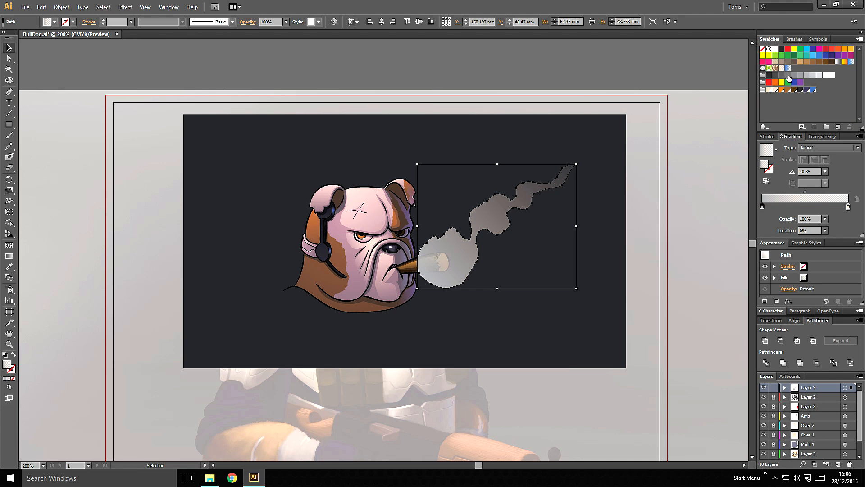
{"action": "left_click_drag", "start_coordinate": [794, 75], "coordinate": [763, 206]}
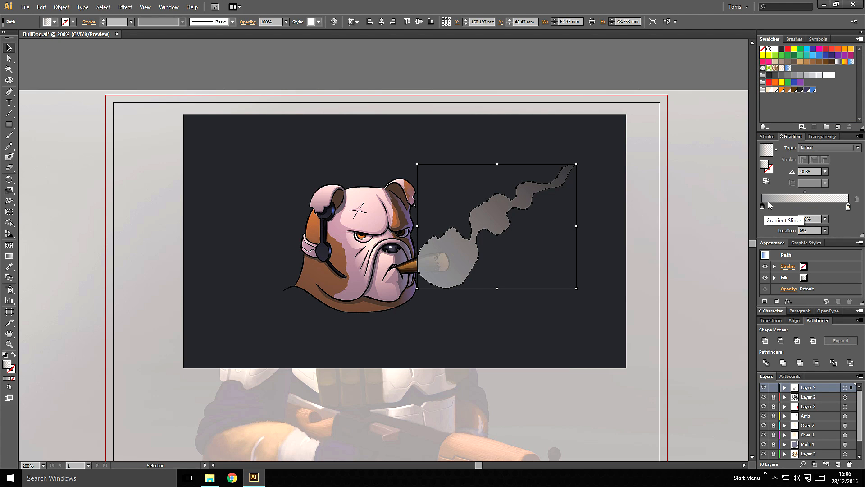
{"action": "left_click_drag", "start_coordinate": [797, 79], "coordinate": [849, 207]}
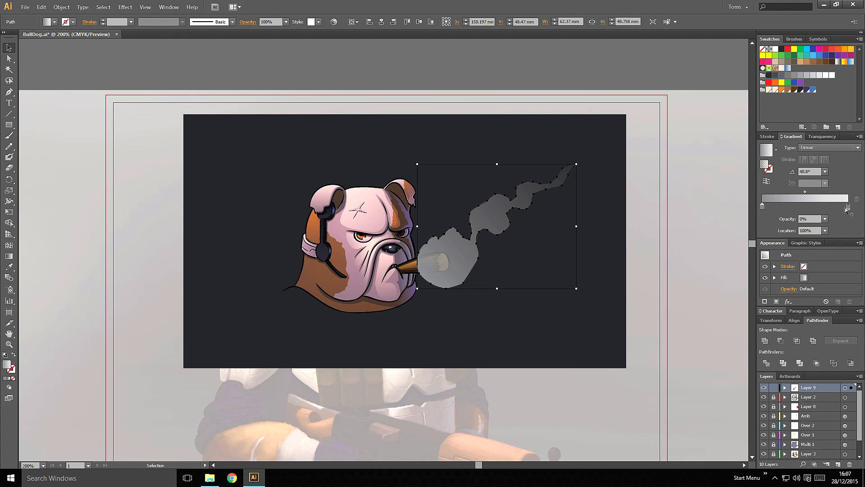
{"action": "left_click", "coordinate": [669, 209]}
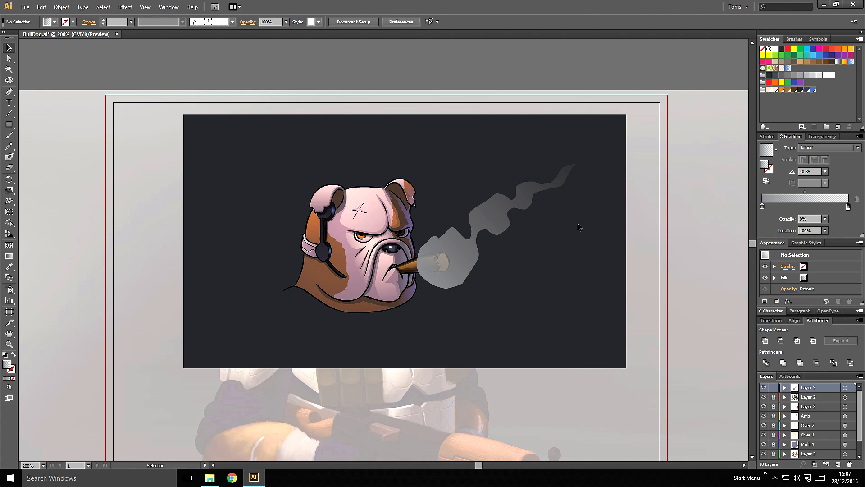
- Set the smoke trail's opacity to 50% and check it against the bulldog head up close
{"action": "left_click", "coordinate": [498, 218]}
{"action": "left_click", "coordinate": [823, 136]}
{"action": "double_click", "coordinate": [846, 149]}
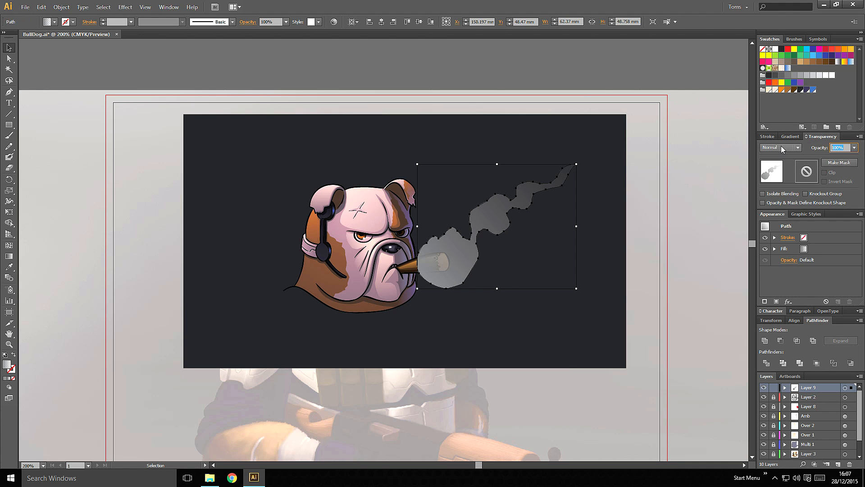
{"action": "type", "text": "50"}
{"action": "key", "text": "Return"}
{"action": "left_click", "coordinate": [666, 253]}
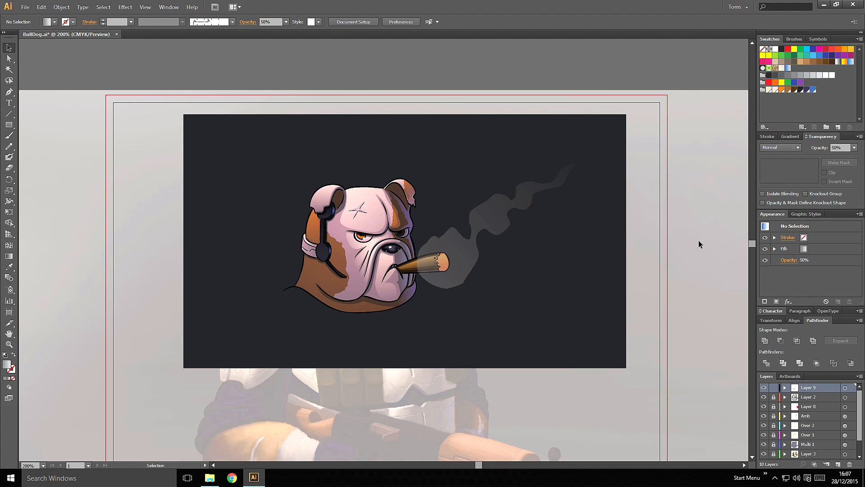
{"action": "key", "text": "ctrl+plus"}
{"action": "key", "text": "ctrl+plus"}
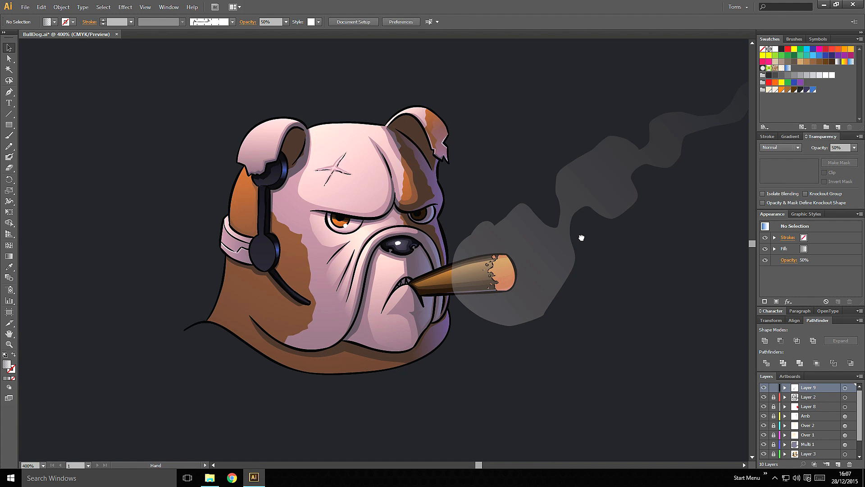
{"action": "left_click_drag", "start_coordinate": [579, 238], "coordinate": [547, 264]}
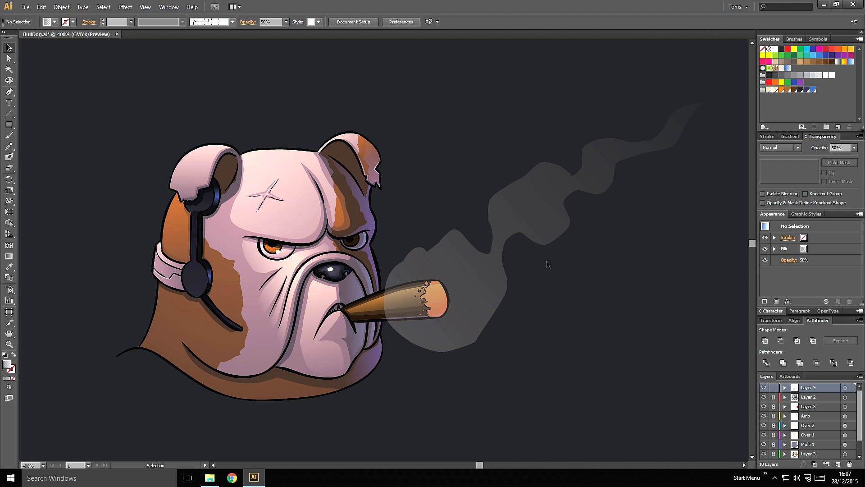